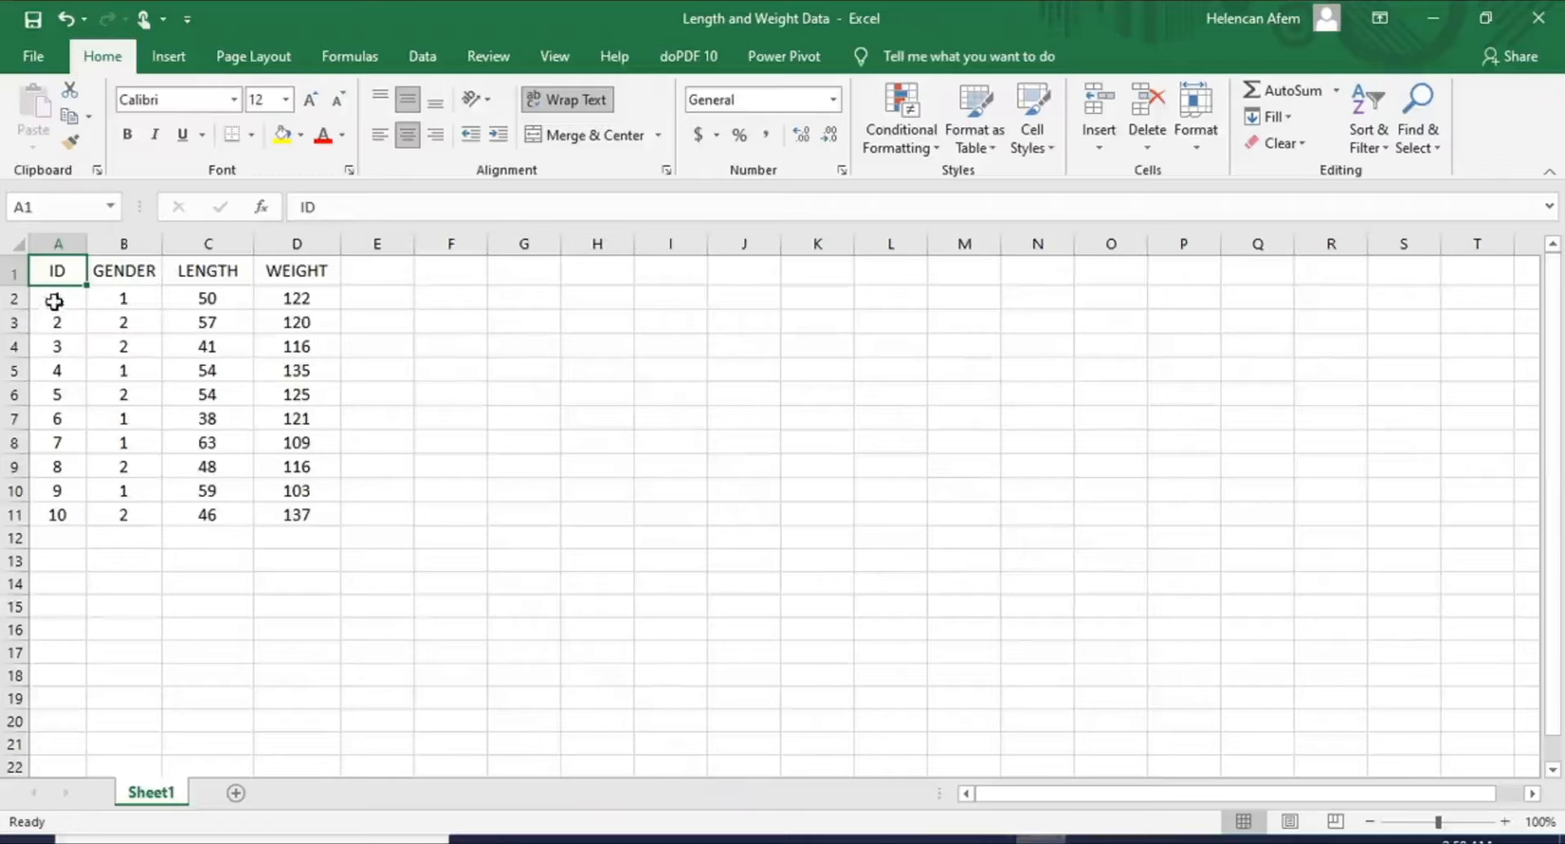
Step: Copy the ten data rows in A2:D11, covering ID, GENDER, LENGTH and WEIGHT, without the header row
left_click(54, 300)
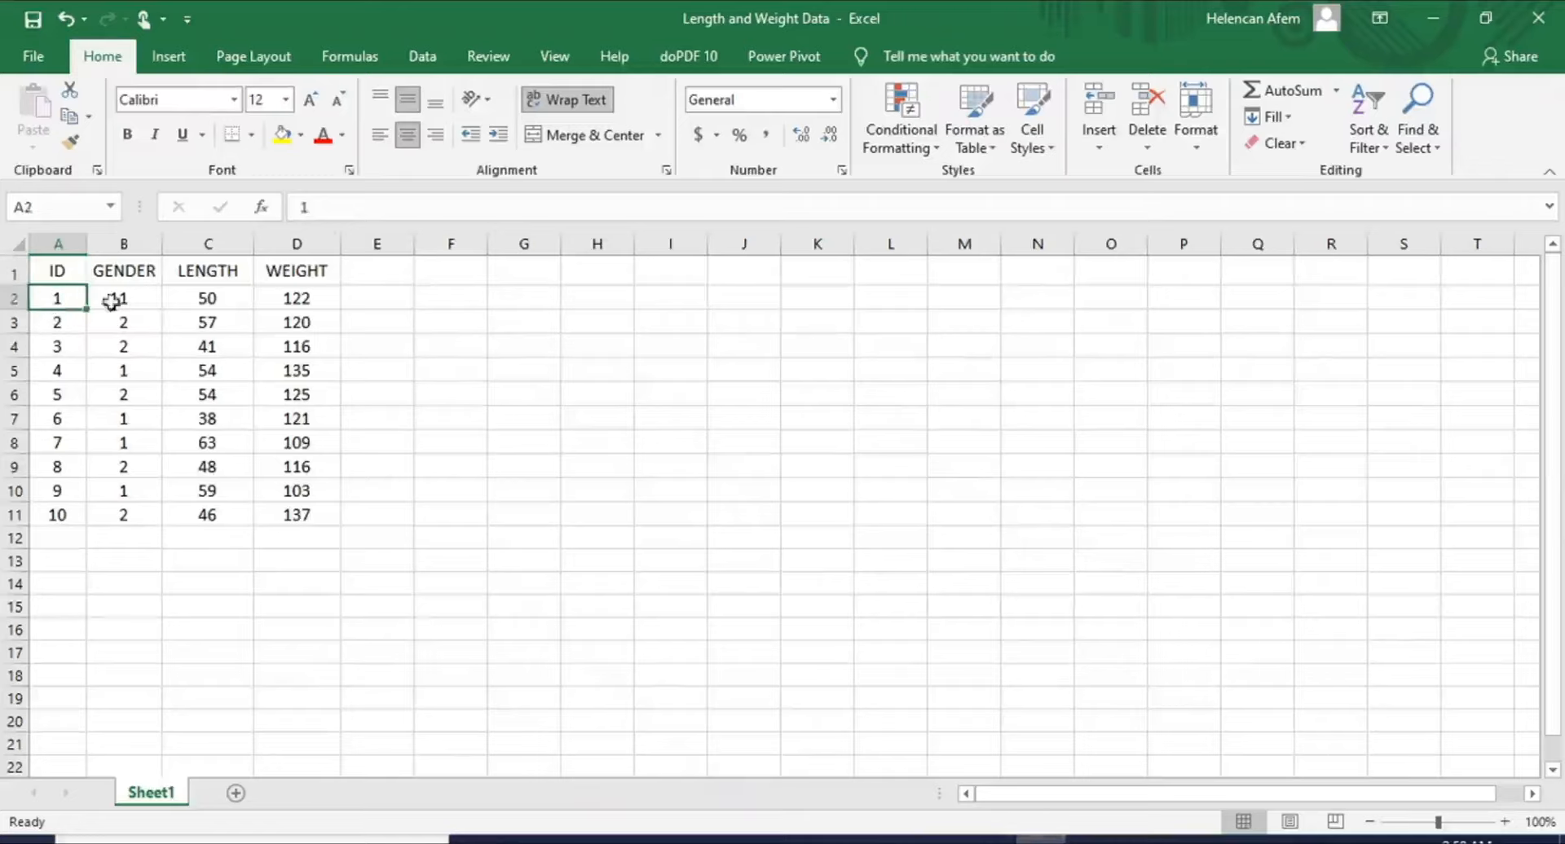
left_click_drag(111, 302, 291, 517)
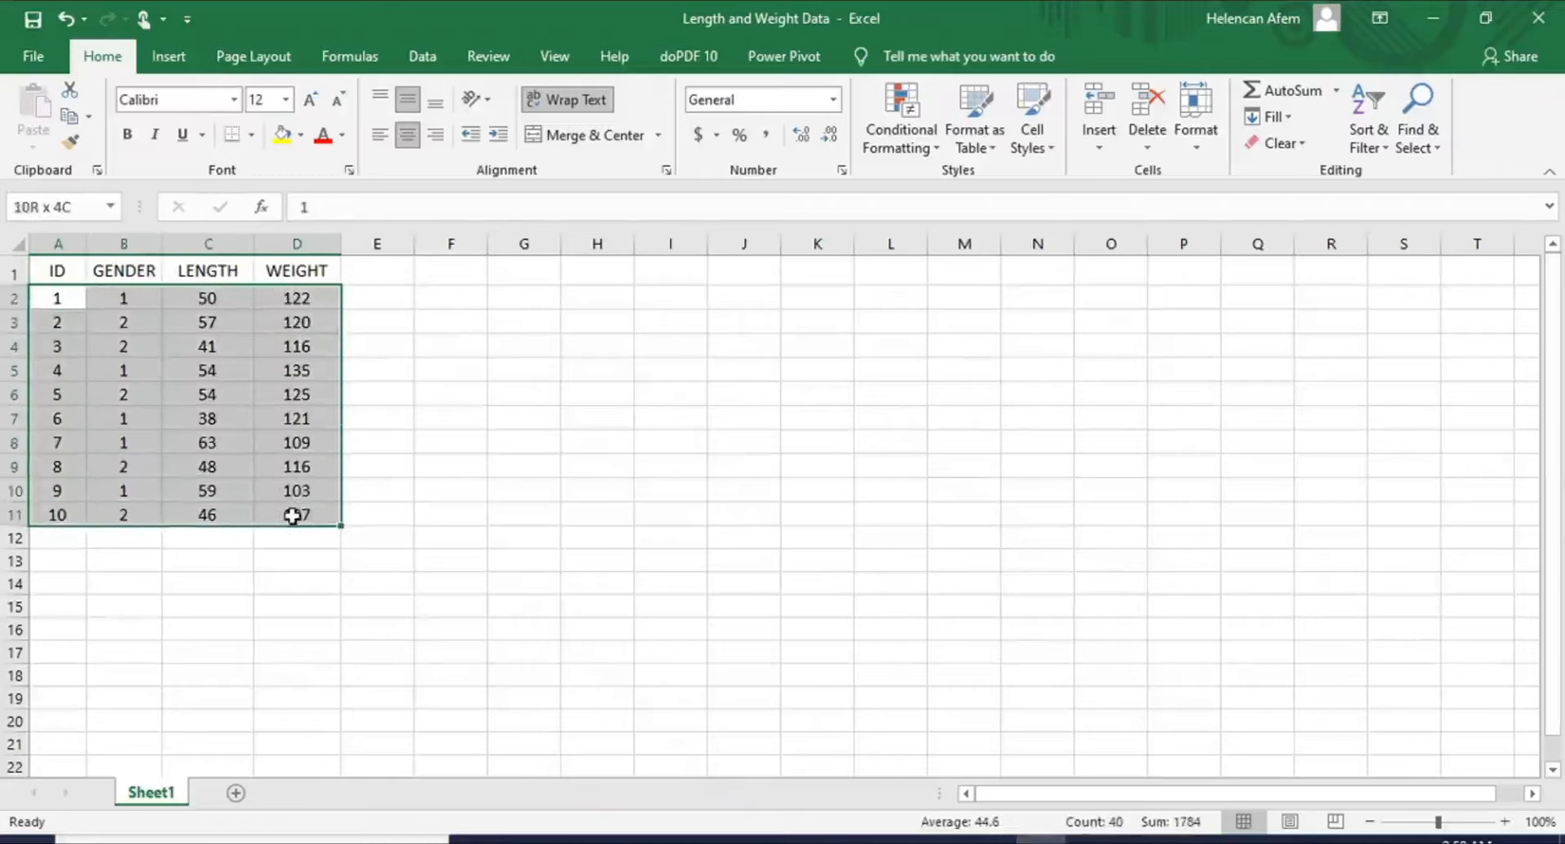
right_click(296, 414)
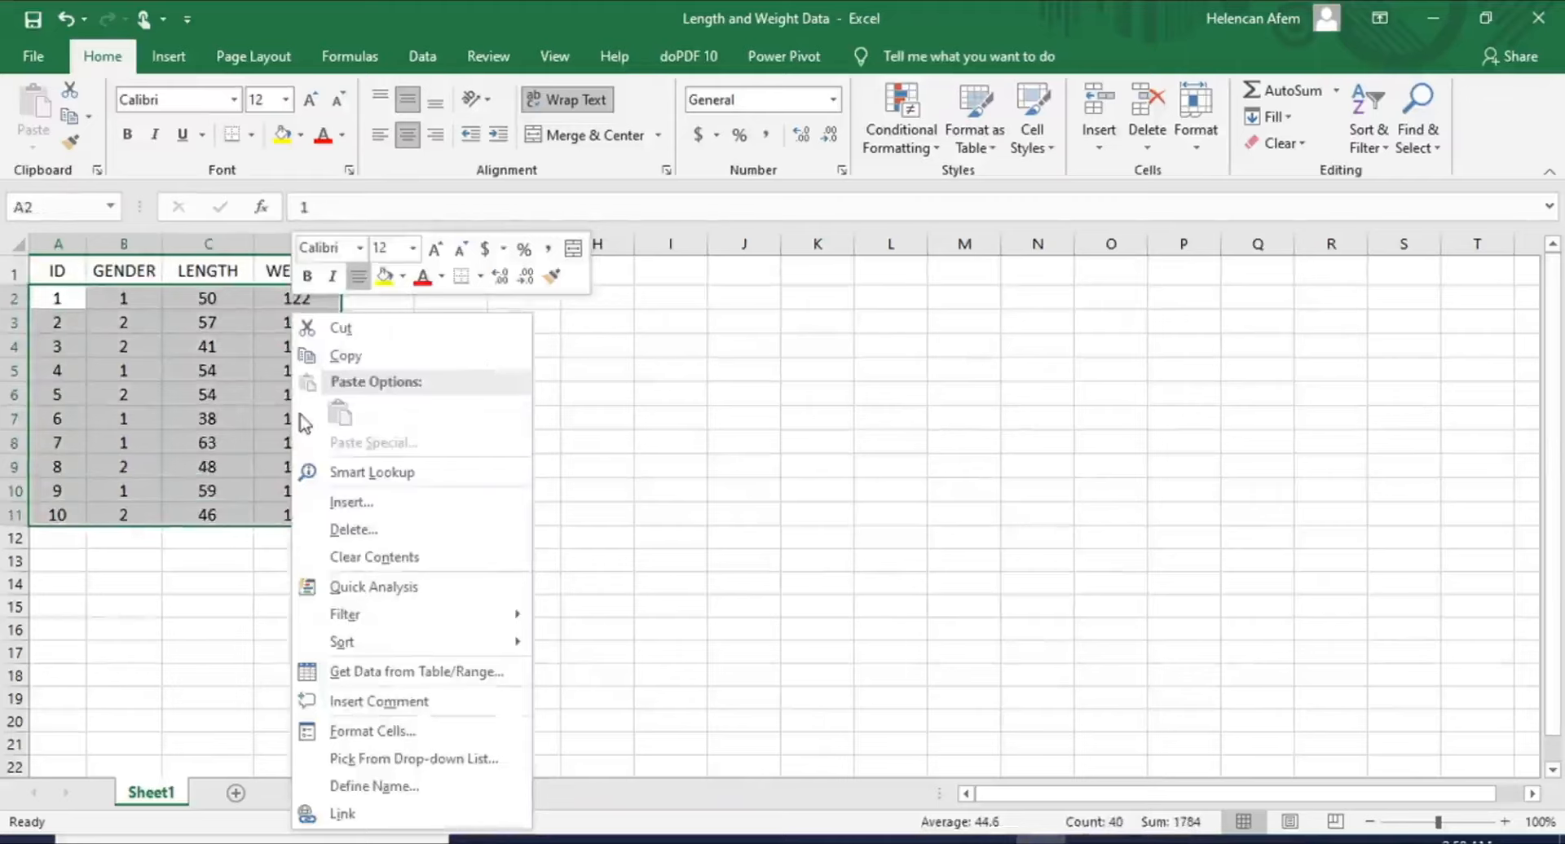
left_click(396, 355)
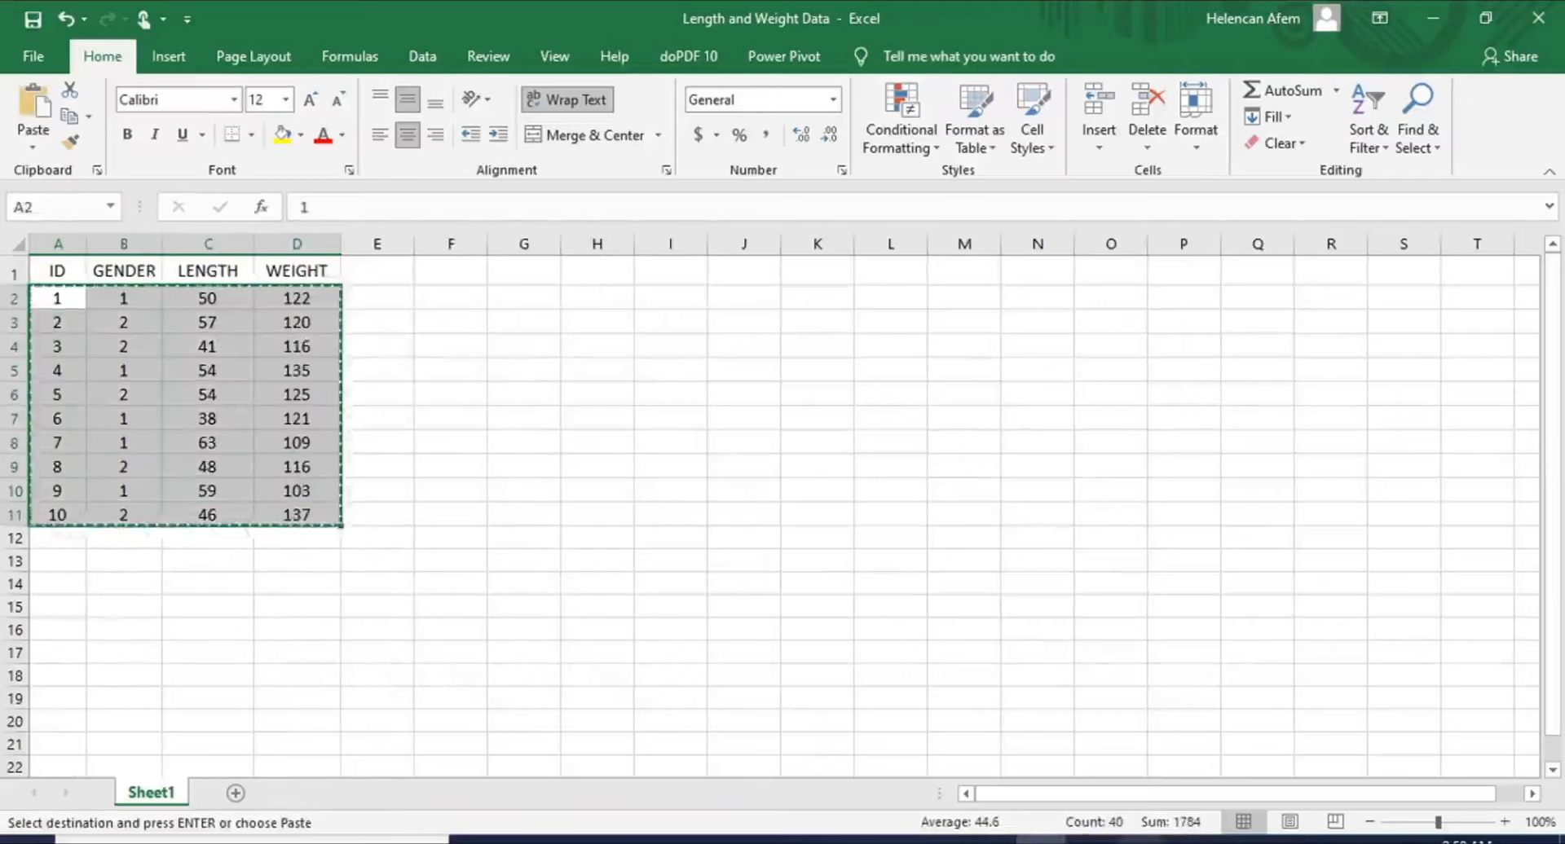
Step: Switch to SPSS Statistics and paste the copied rows into the empty data grid starting at the first cell
left_click(1092, 839)
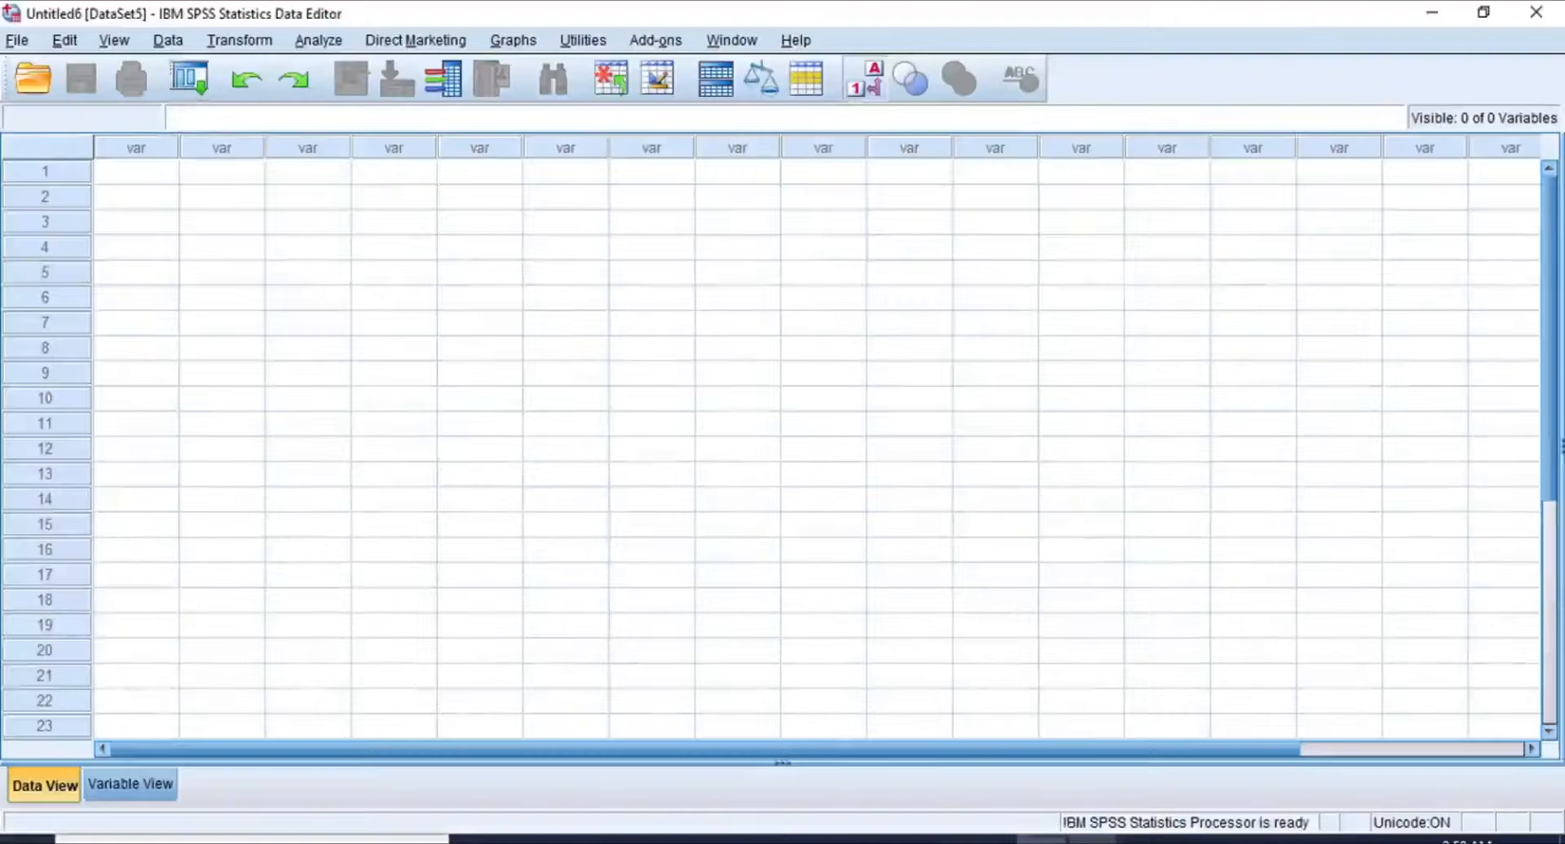
right_click(141, 173)
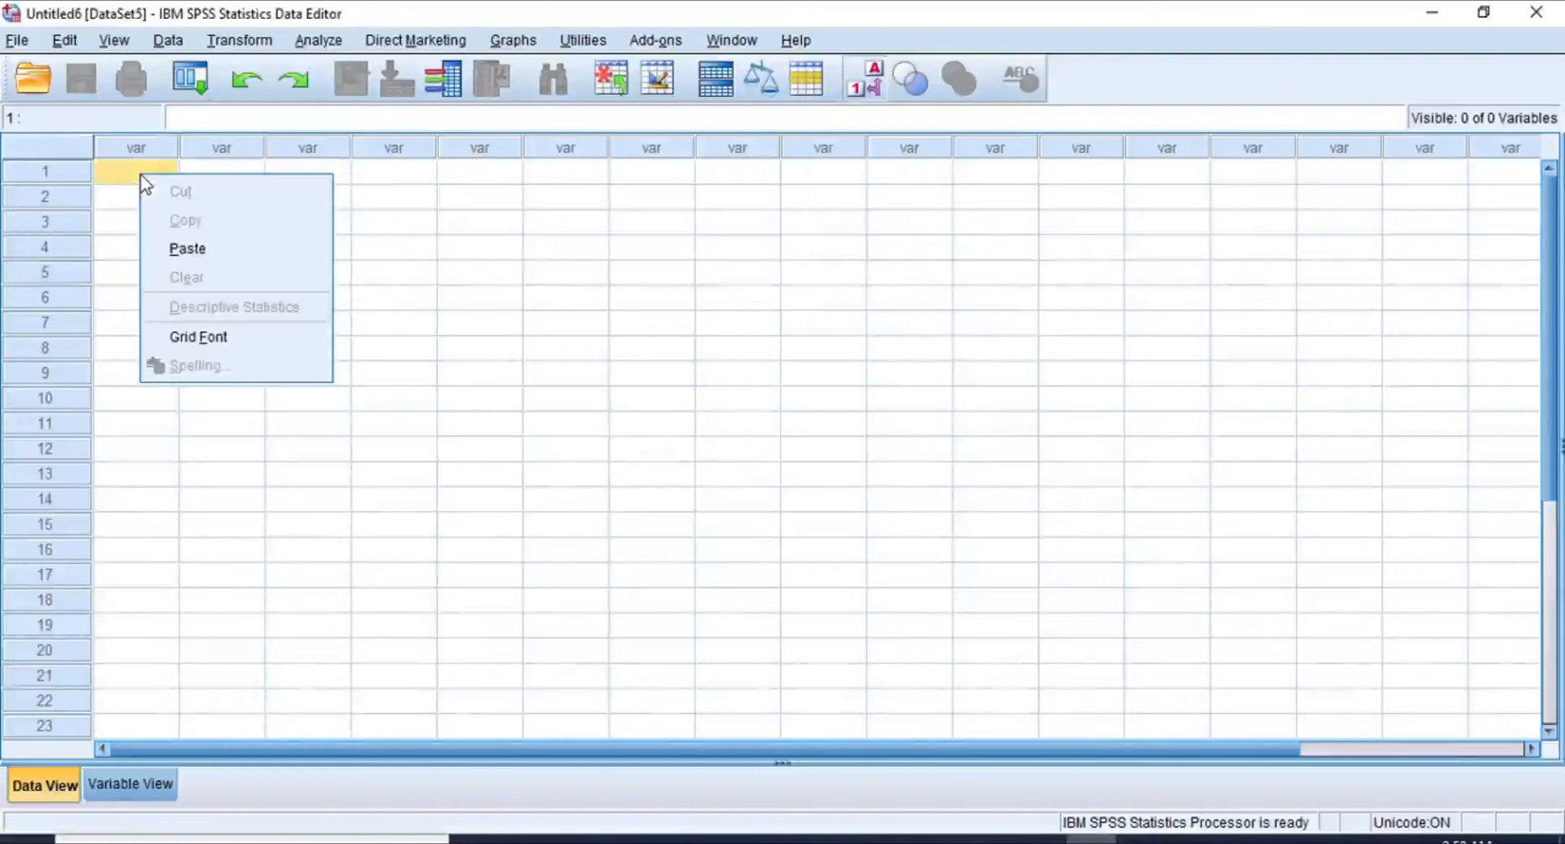
left_click(188, 249)
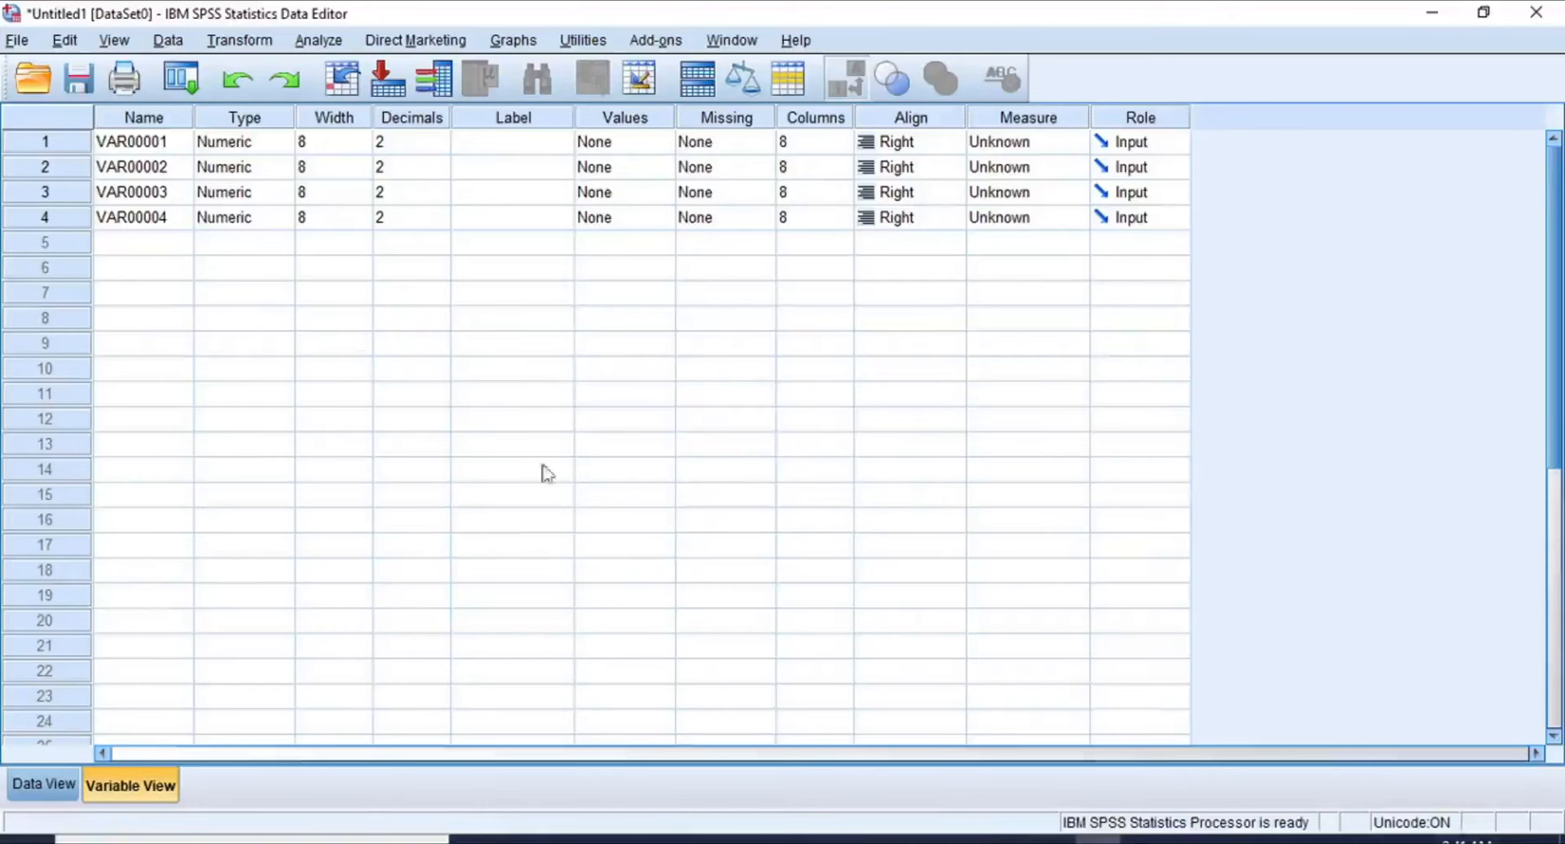
Step: Rename the four variables, in order, as ID, Gender, Length and Weight
left_click(162, 145)
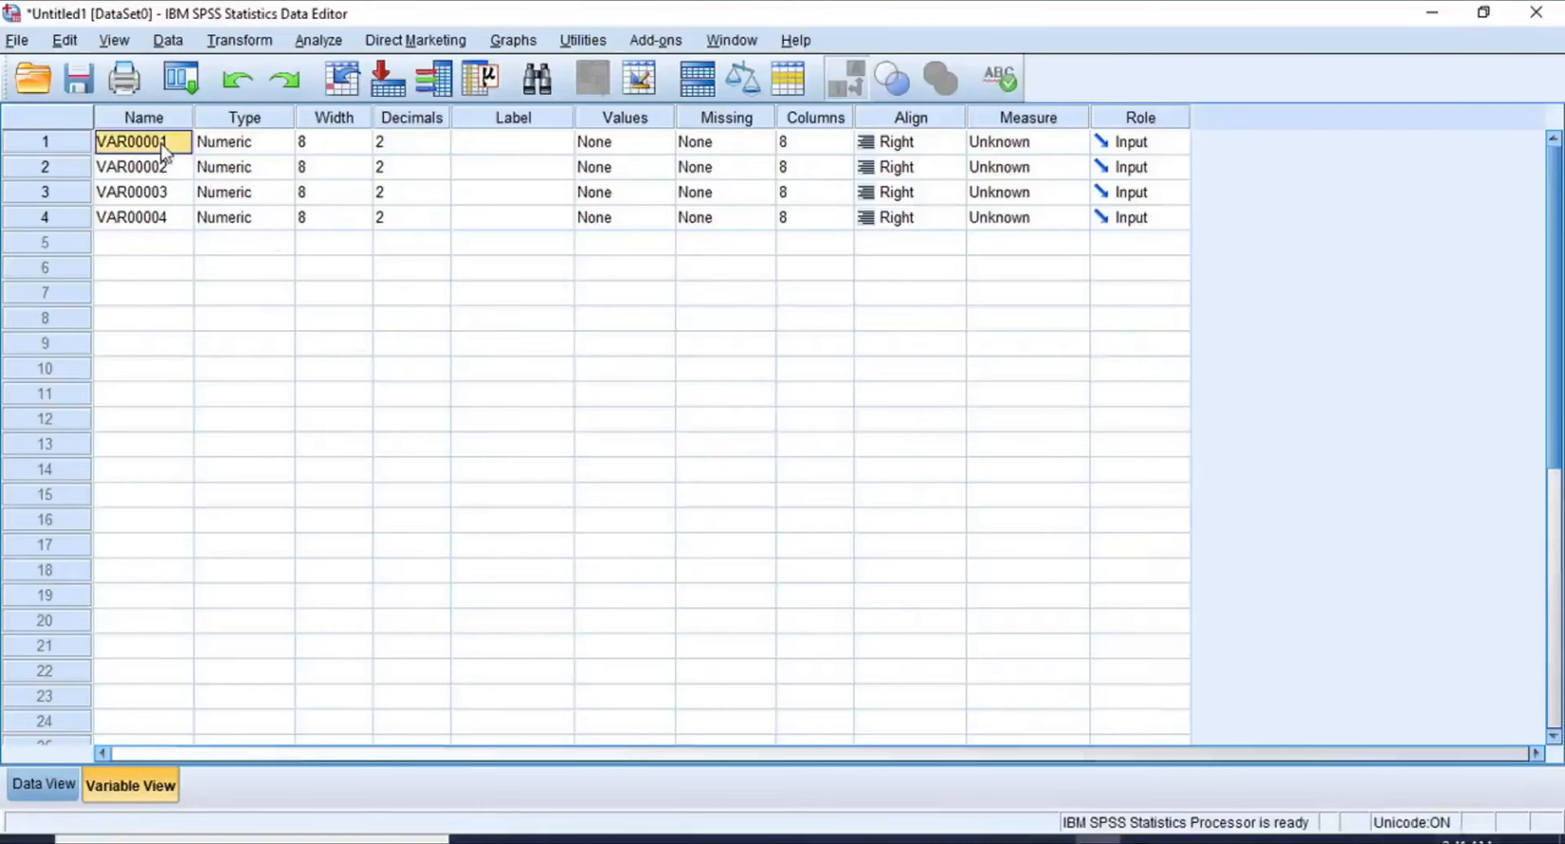
key("BackSpace")
type("ID")
key("Return")
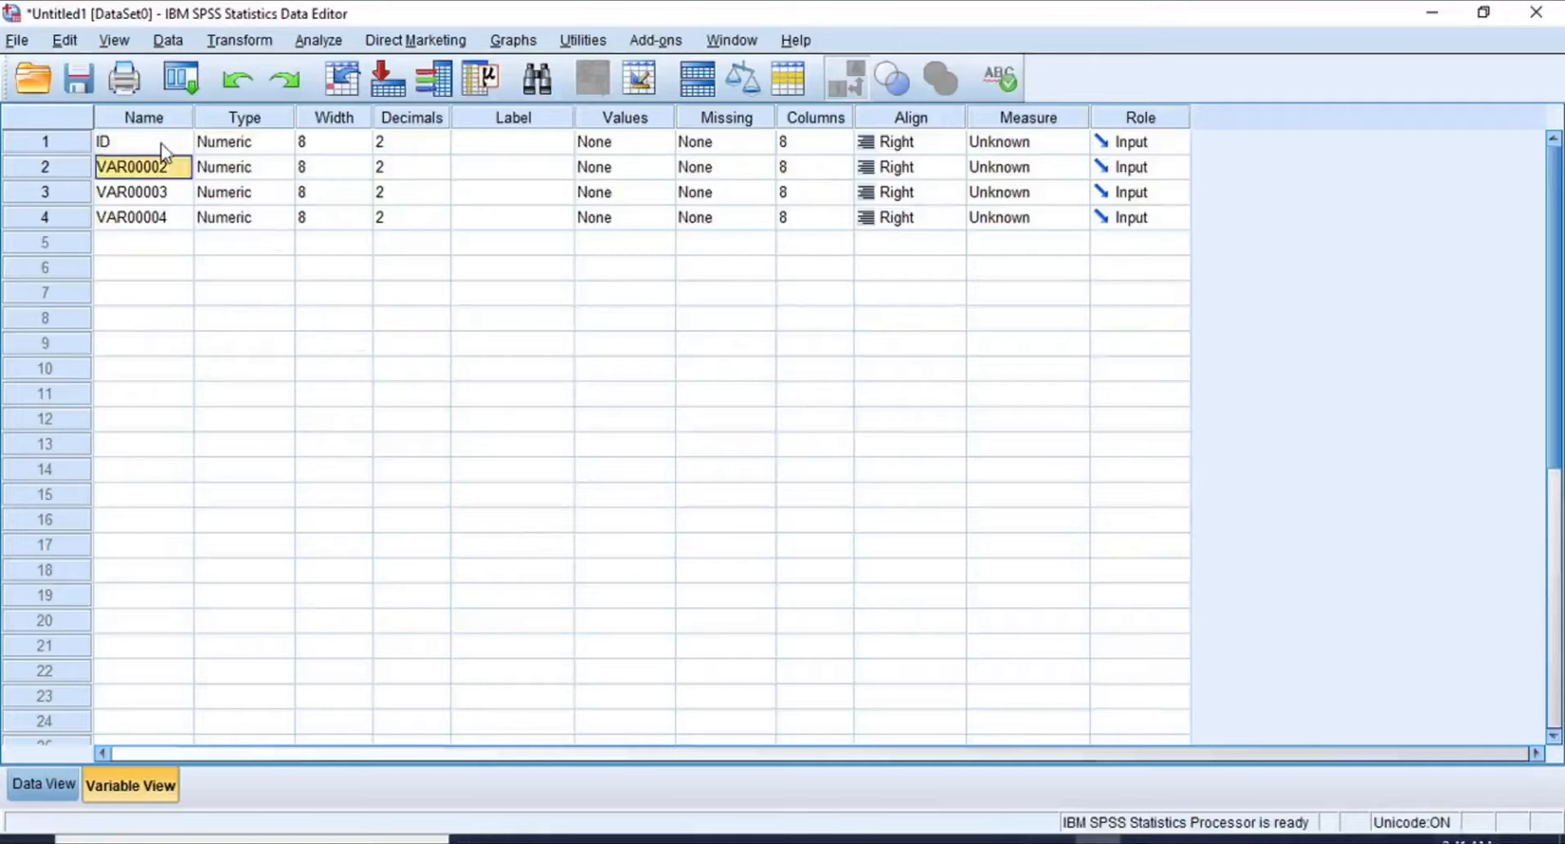
type("Gender")
key("Return")
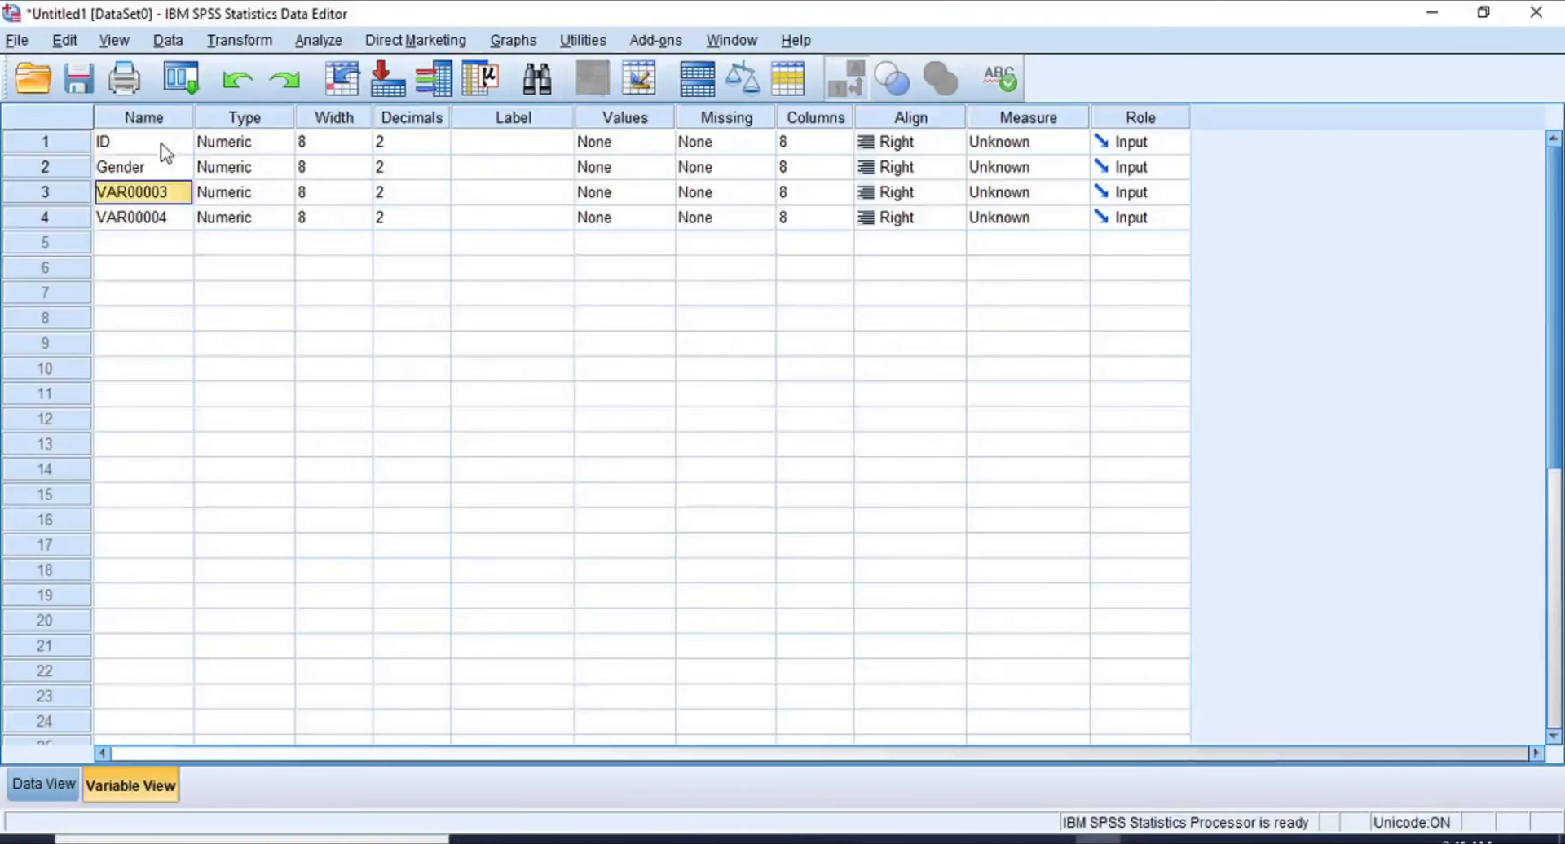
type("Le")
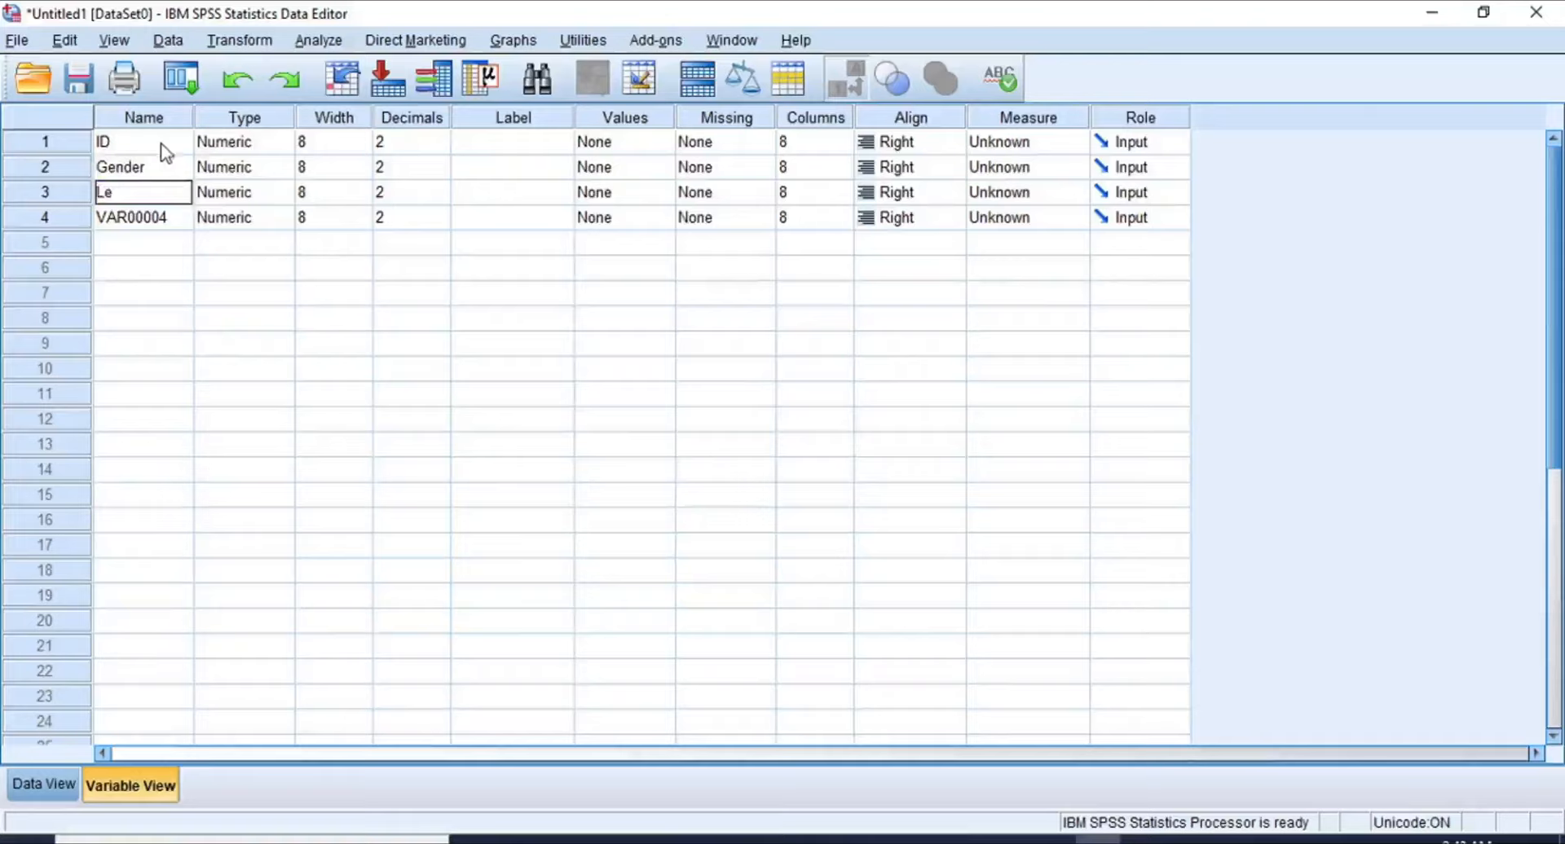
type("ngth")
key("Return")
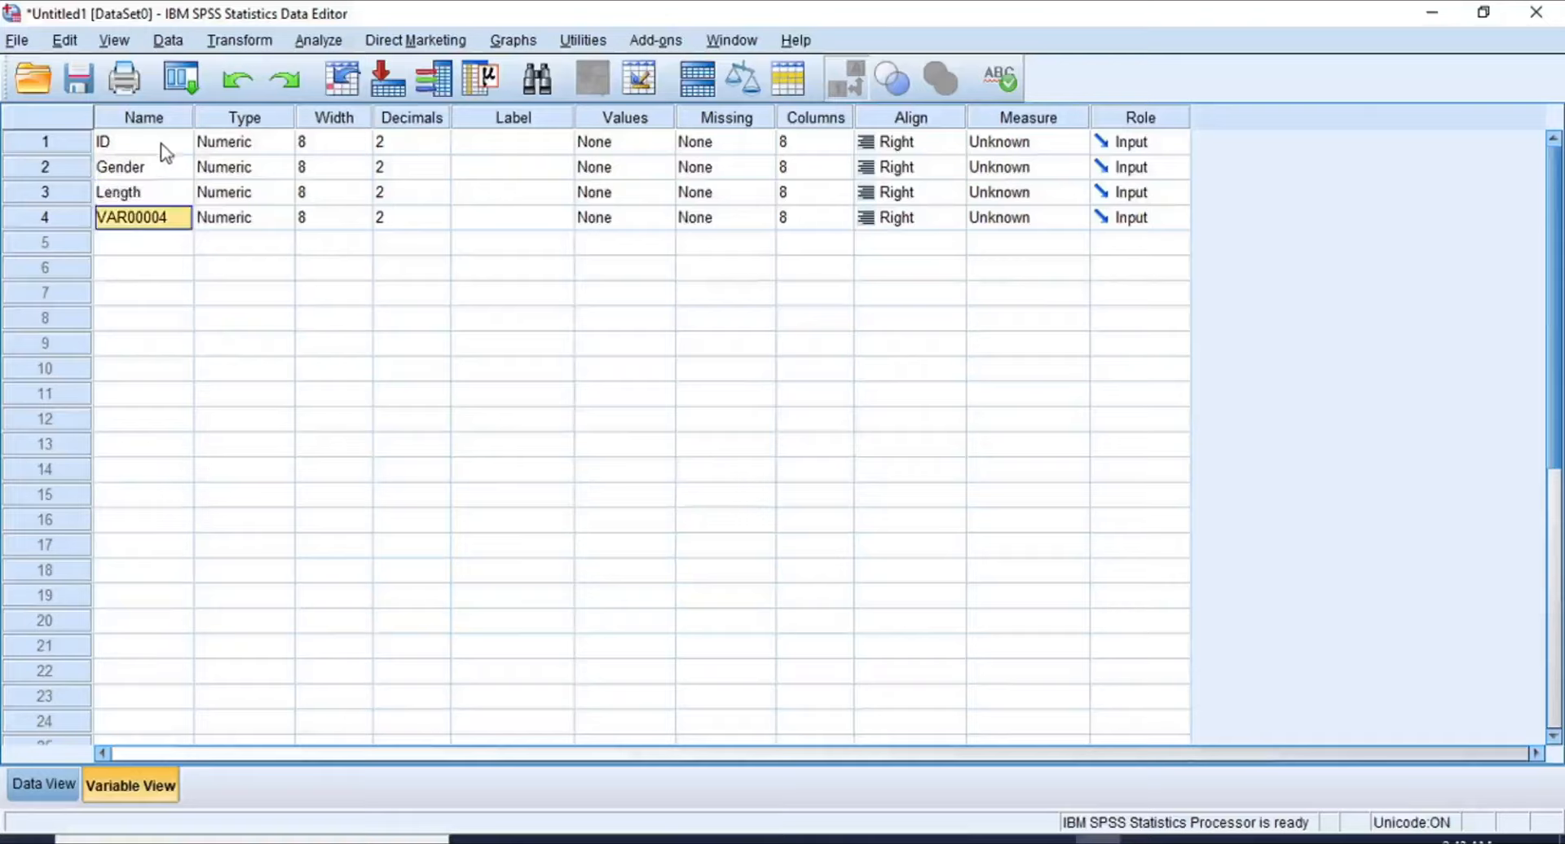
type("Weight")
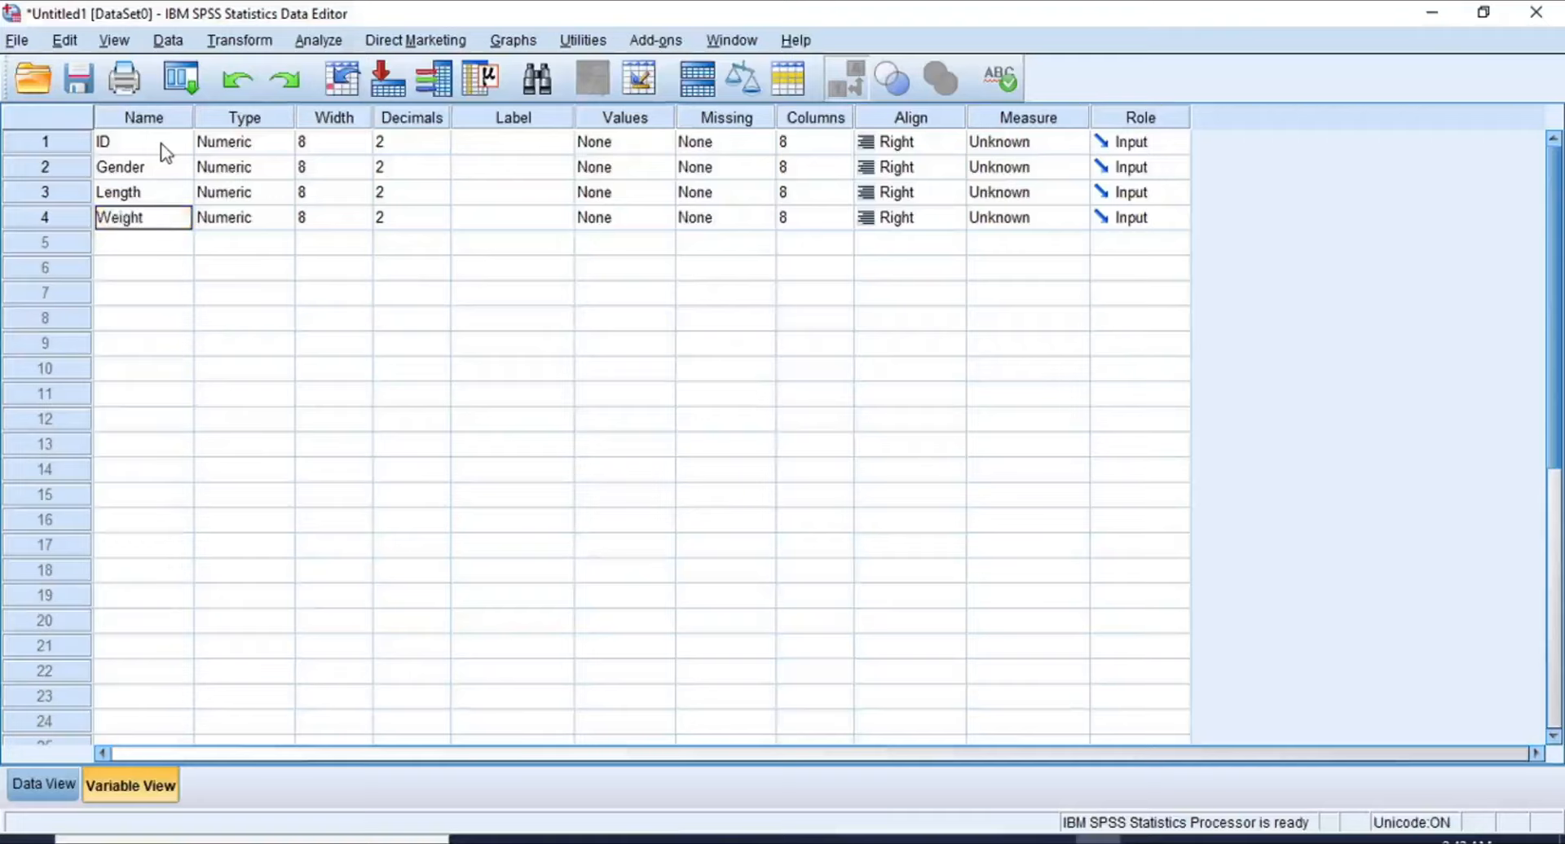
key("Return")
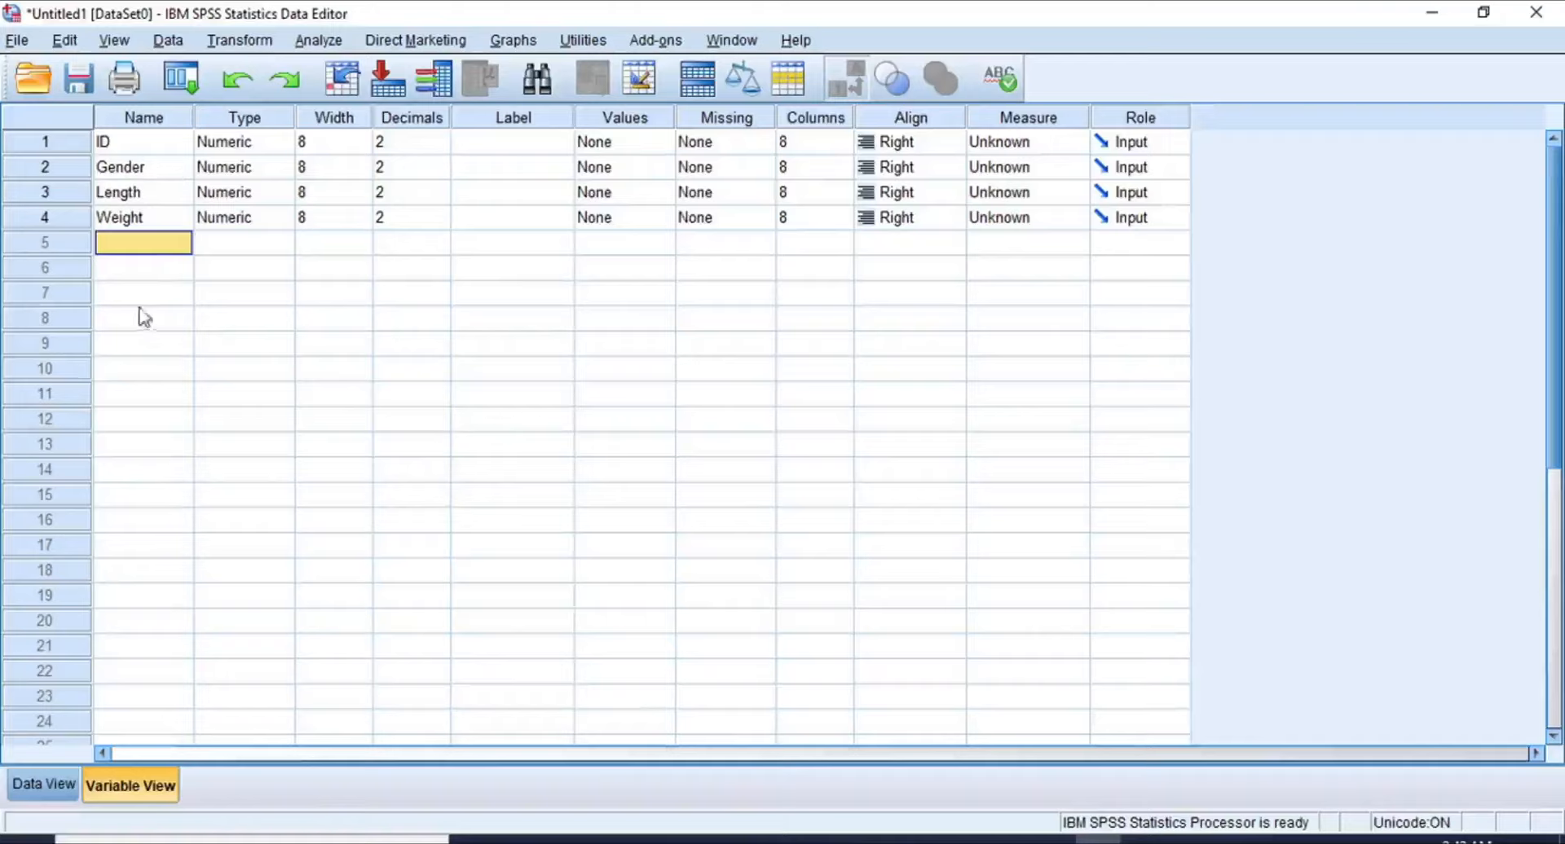
Step: Review the variable type settings of ID, Gender, Length and Weight in turn, keeping each as Numeric
left_click(246, 117)
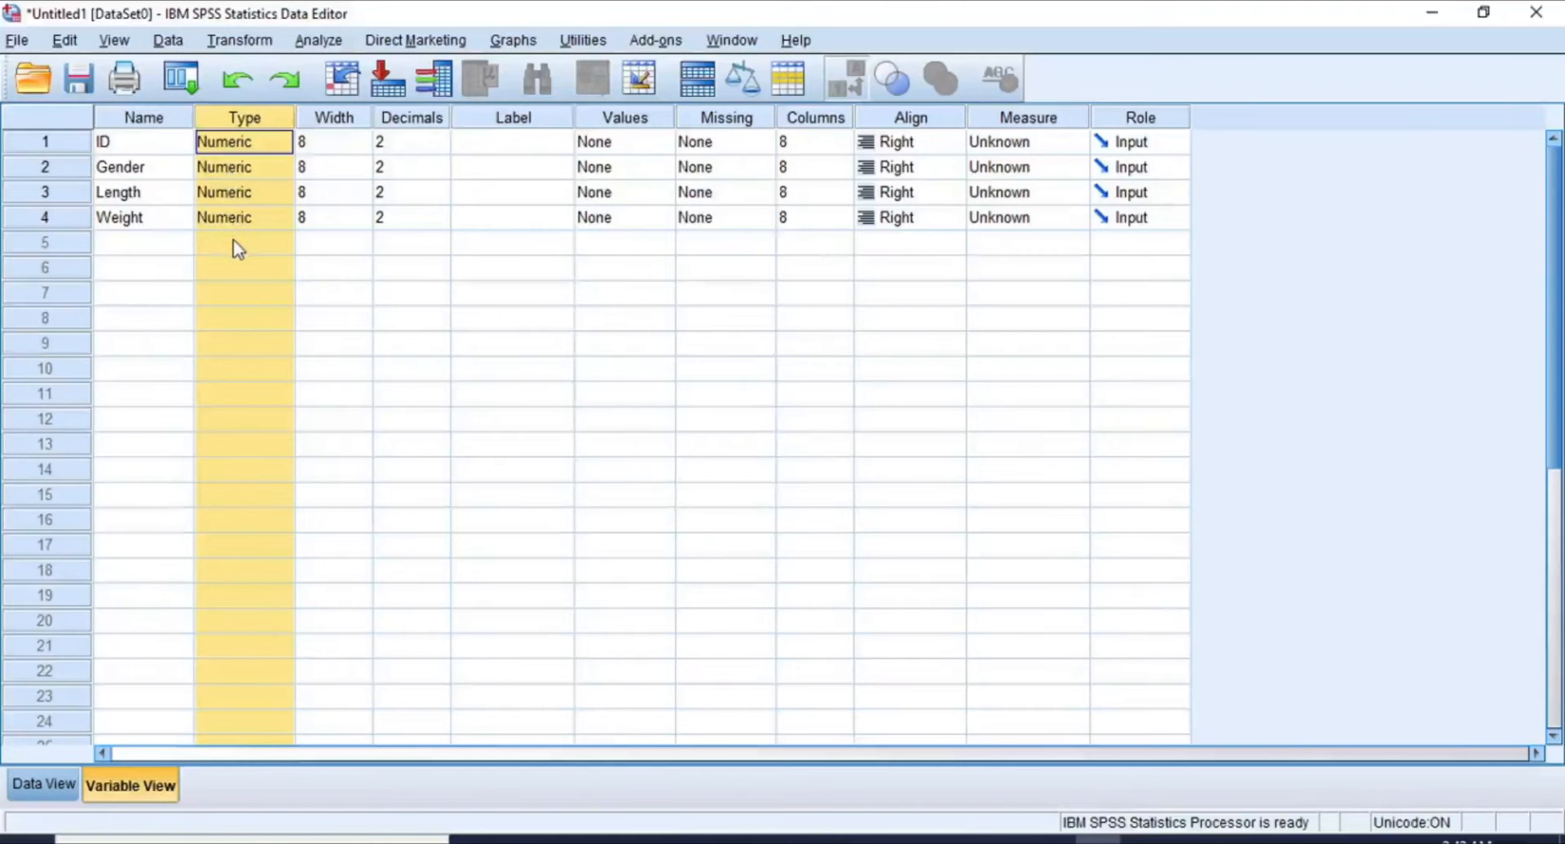
left_click(214, 147)
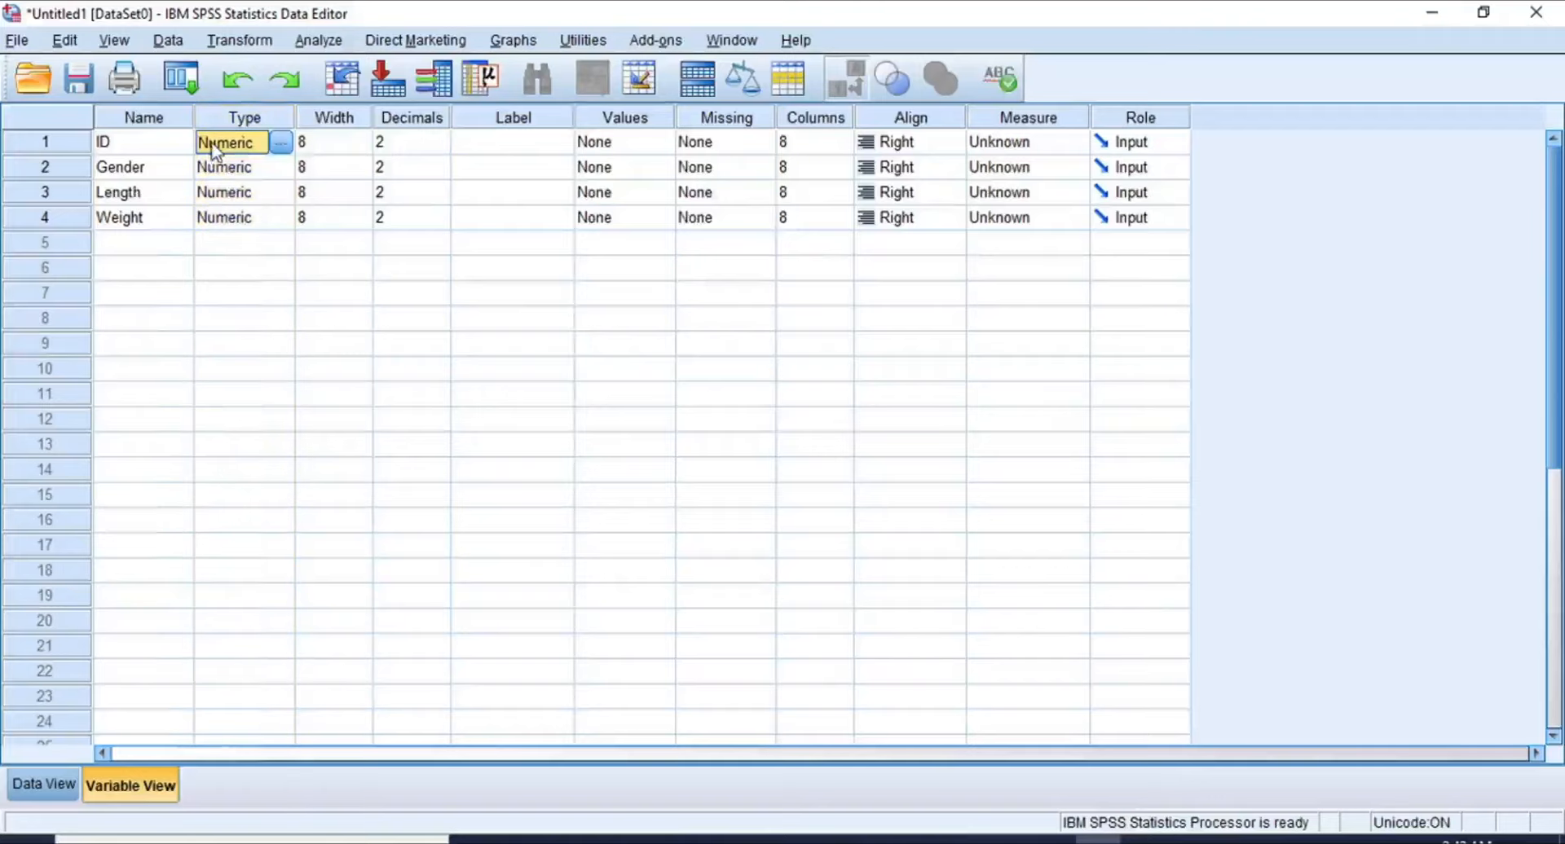
left_click(286, 145)
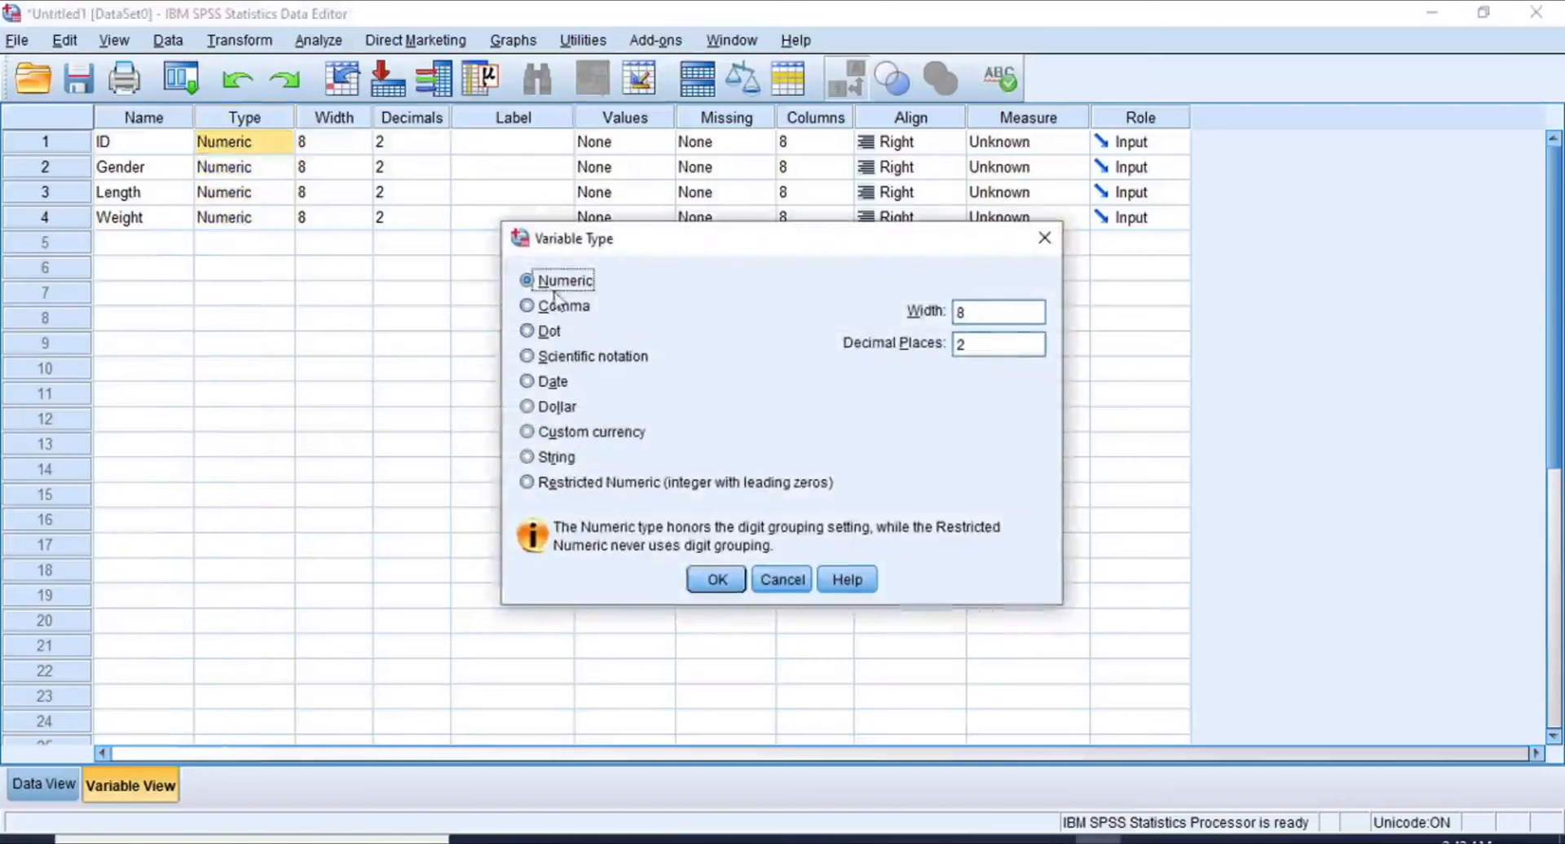
left_click(717, 580)
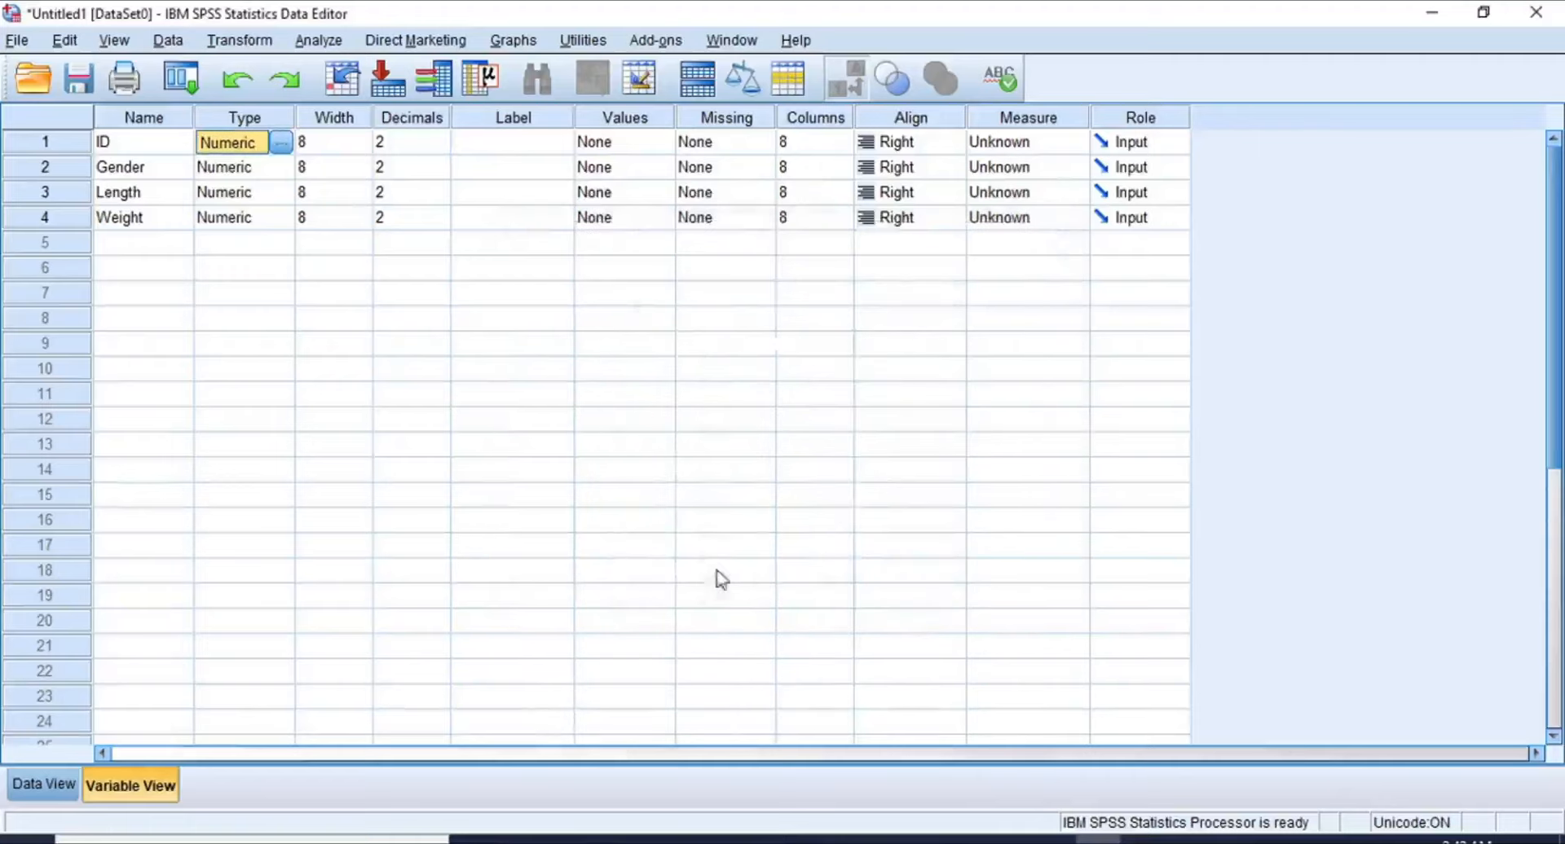
double_click(281, 173)
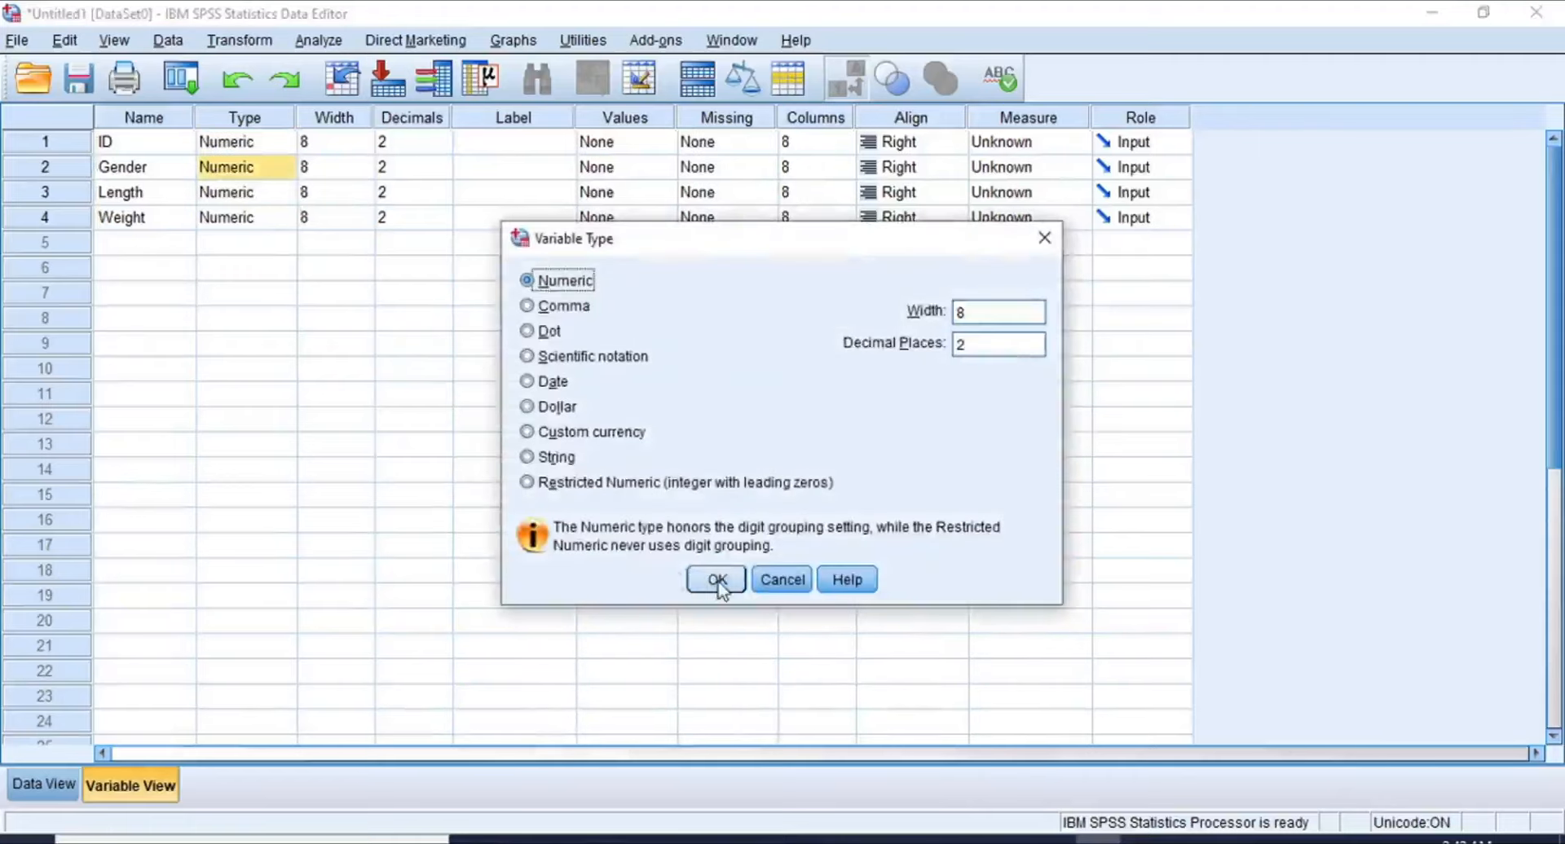
left_click(713, 582)
double_click(281, 192)
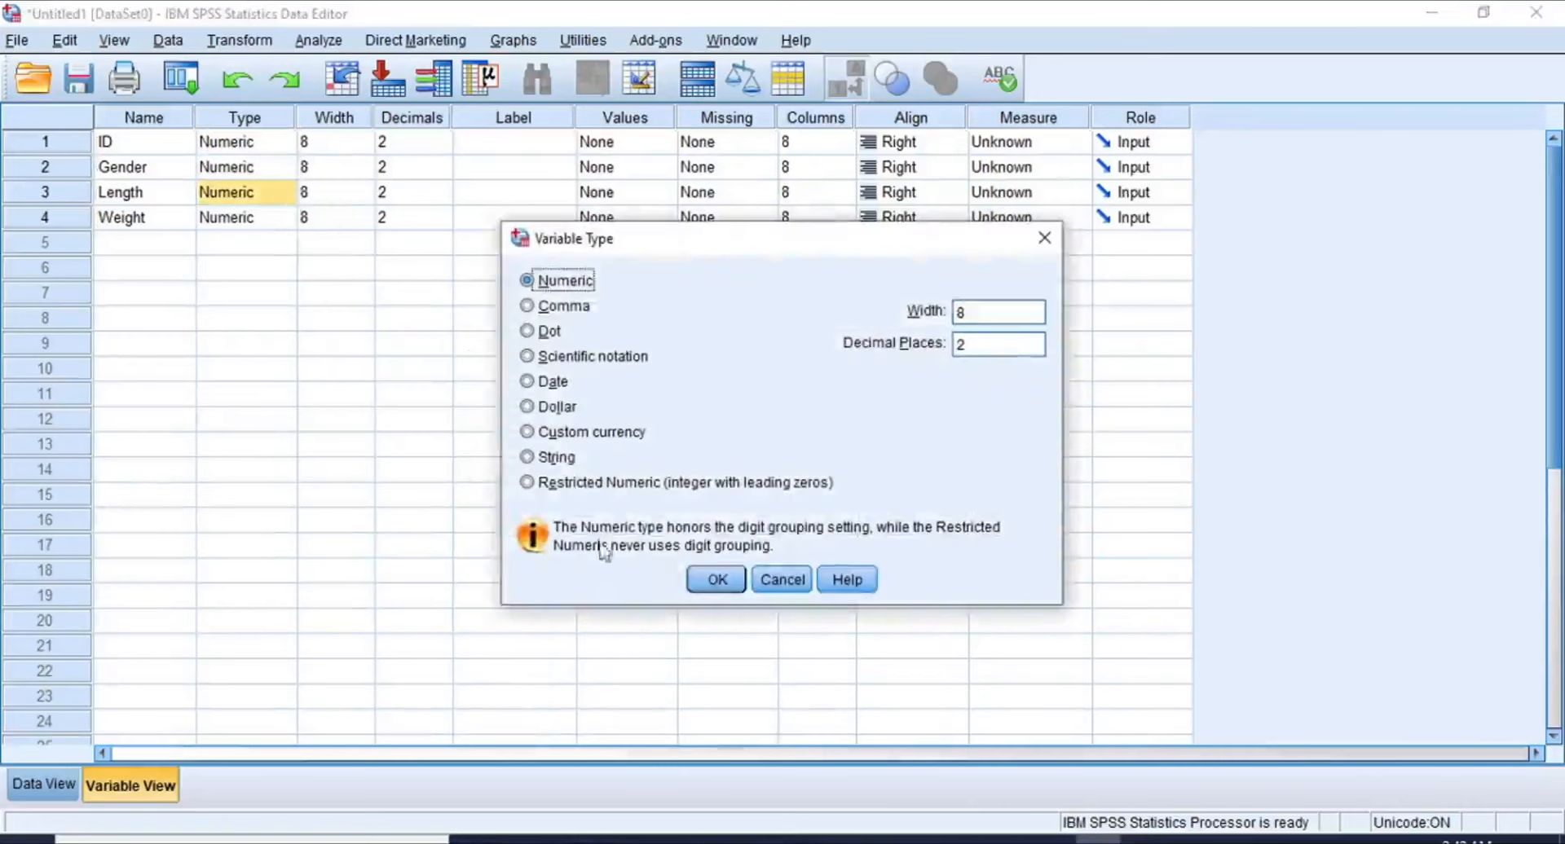
left_click(717, 579)
double_click(281, 218)
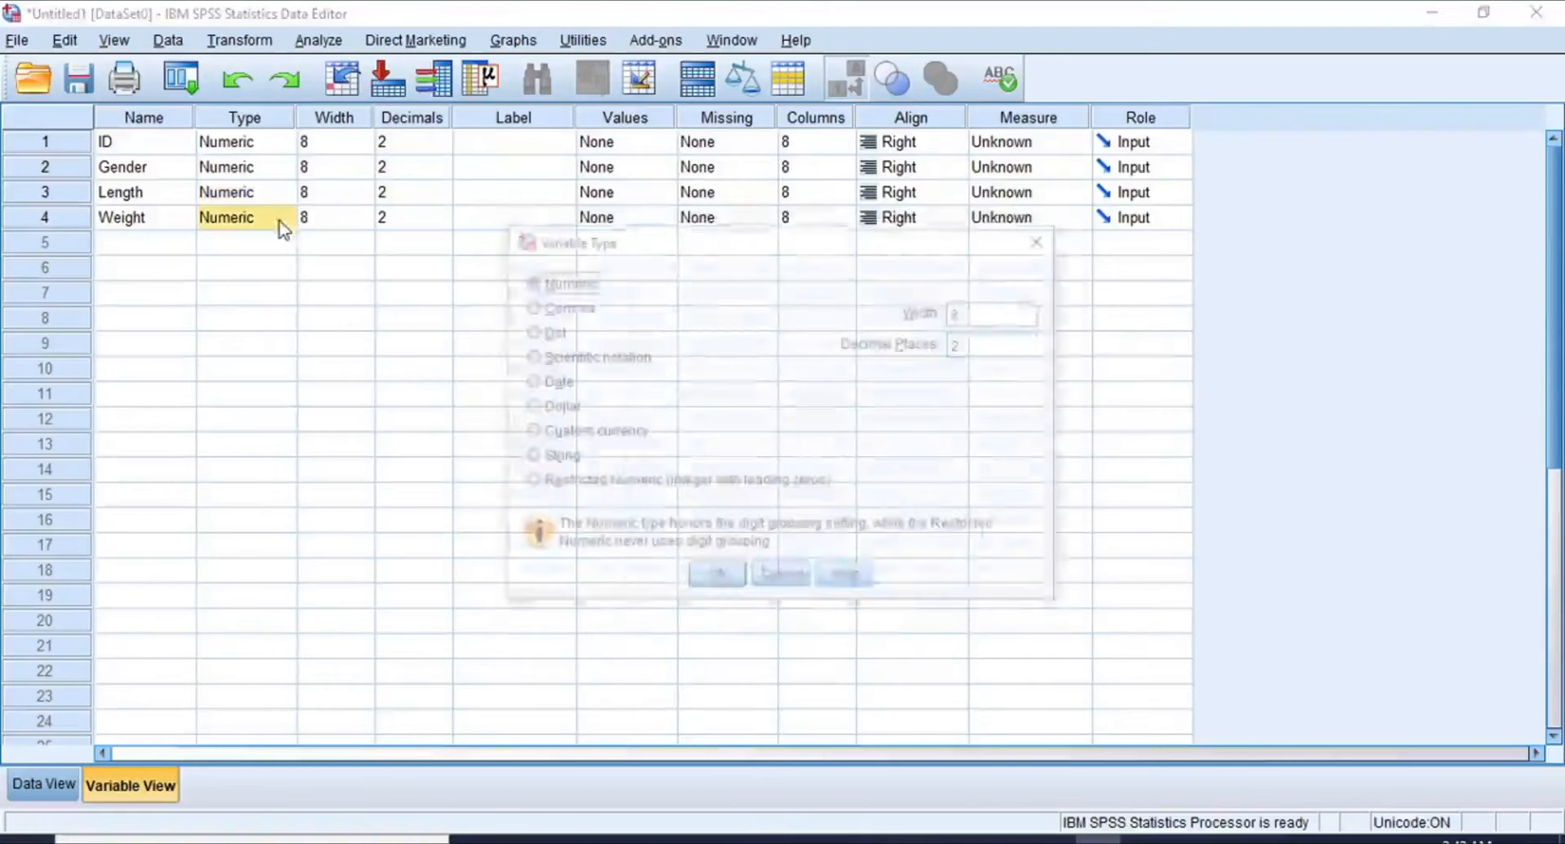
left_click(717, 581)
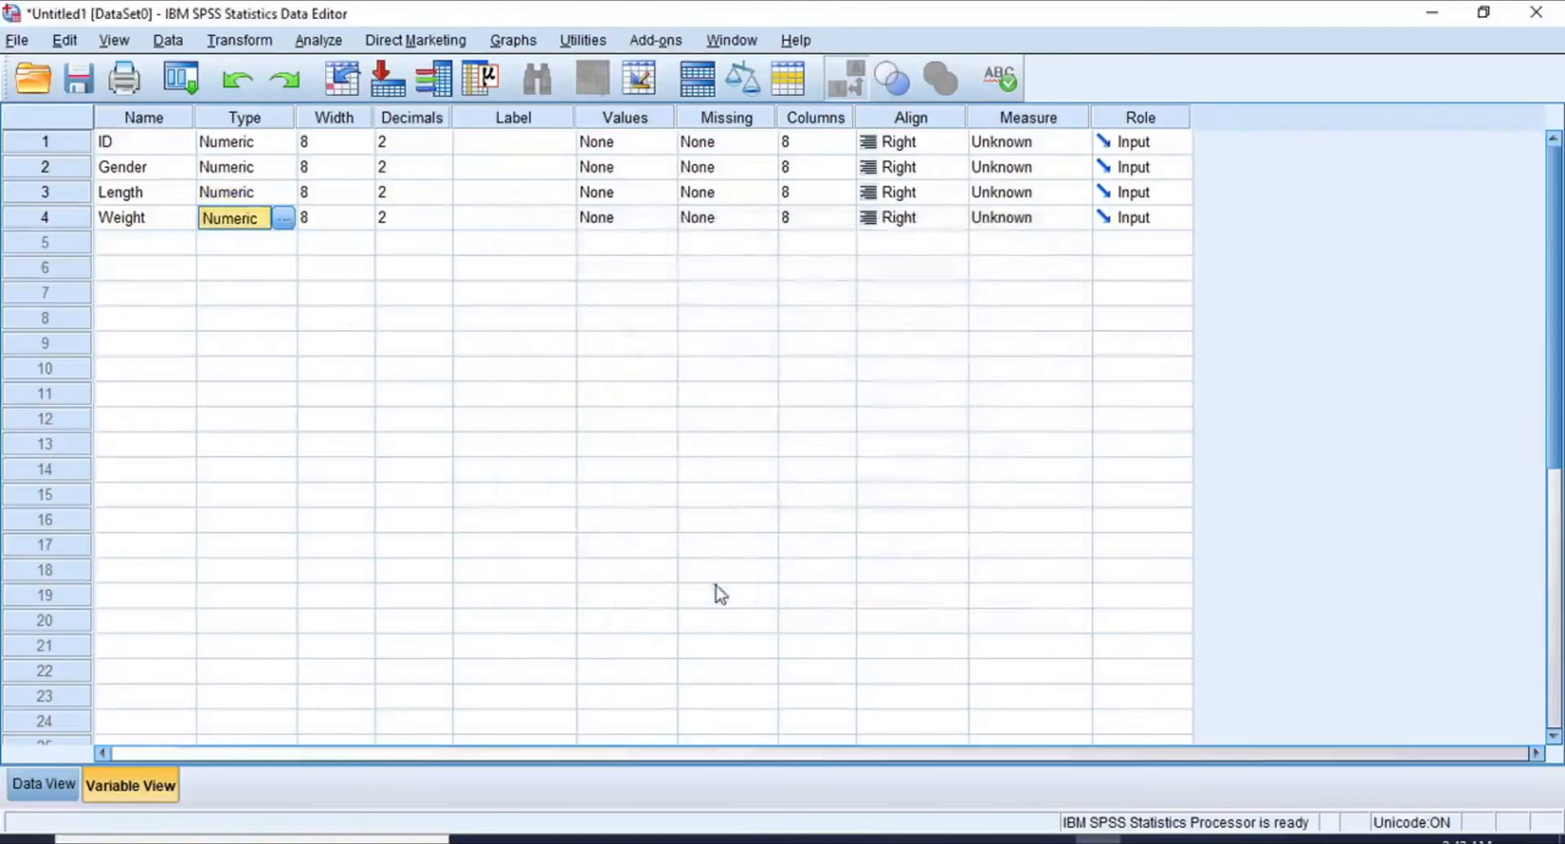
Step: Try increasing the width of the ID variable and bring it back down to 8
left_click(344, 122)
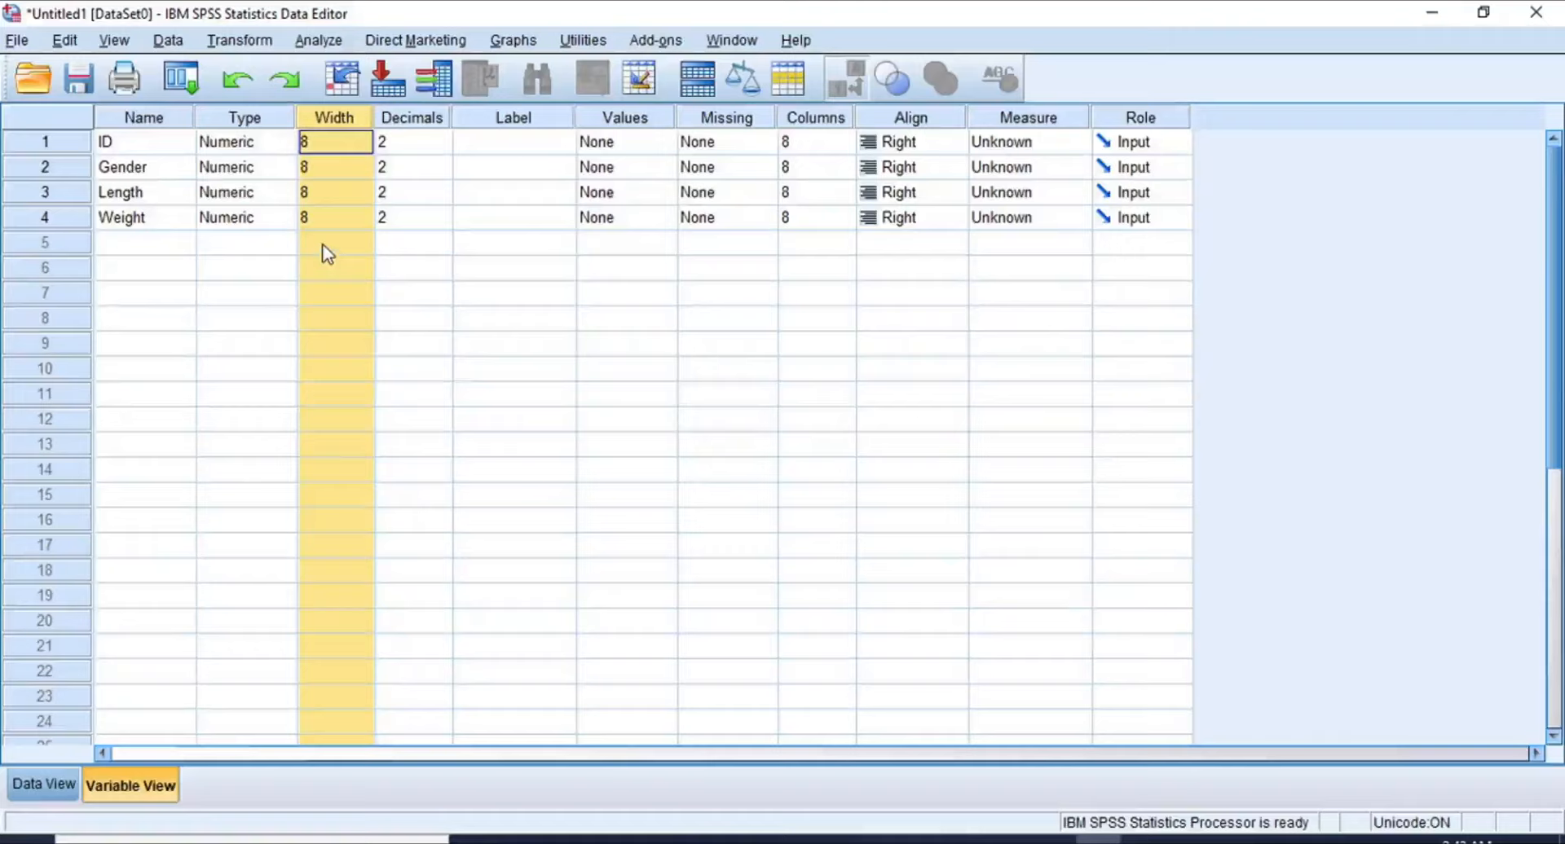
left_click(308, 141)
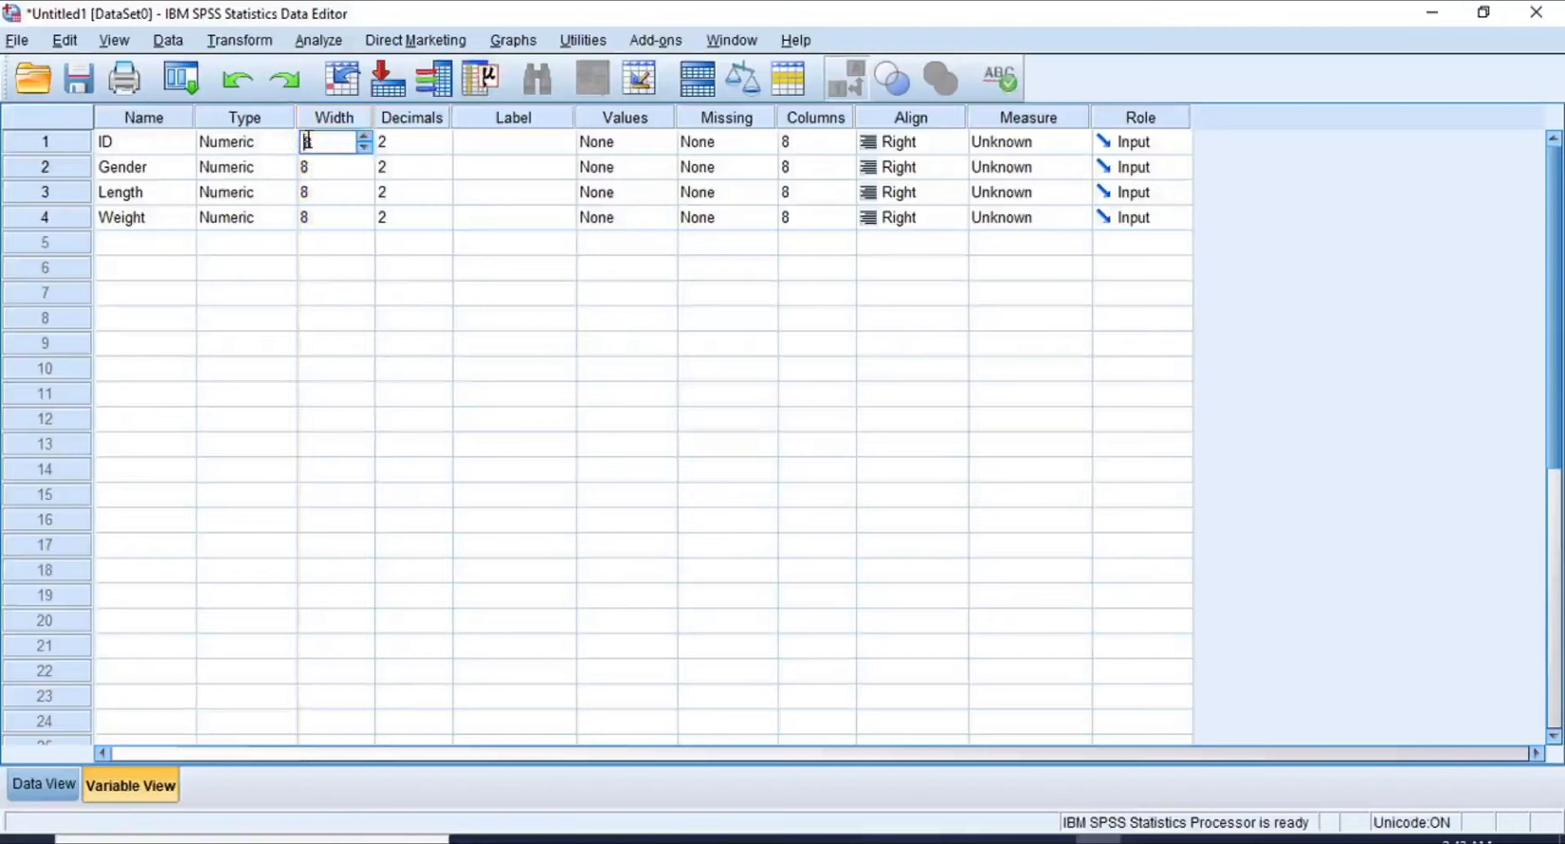
left_click(363, 137)
left_click(363, 137)
left_click(363, 138)
left_click(364, 138)
left_click(363, 146)
left_click(363, 146)
left_click(363, 145)
left_click(364, 146)
Step: Examine the Decimals attribute of the four variables and how their values display in the data grid
left_click(414, 119)
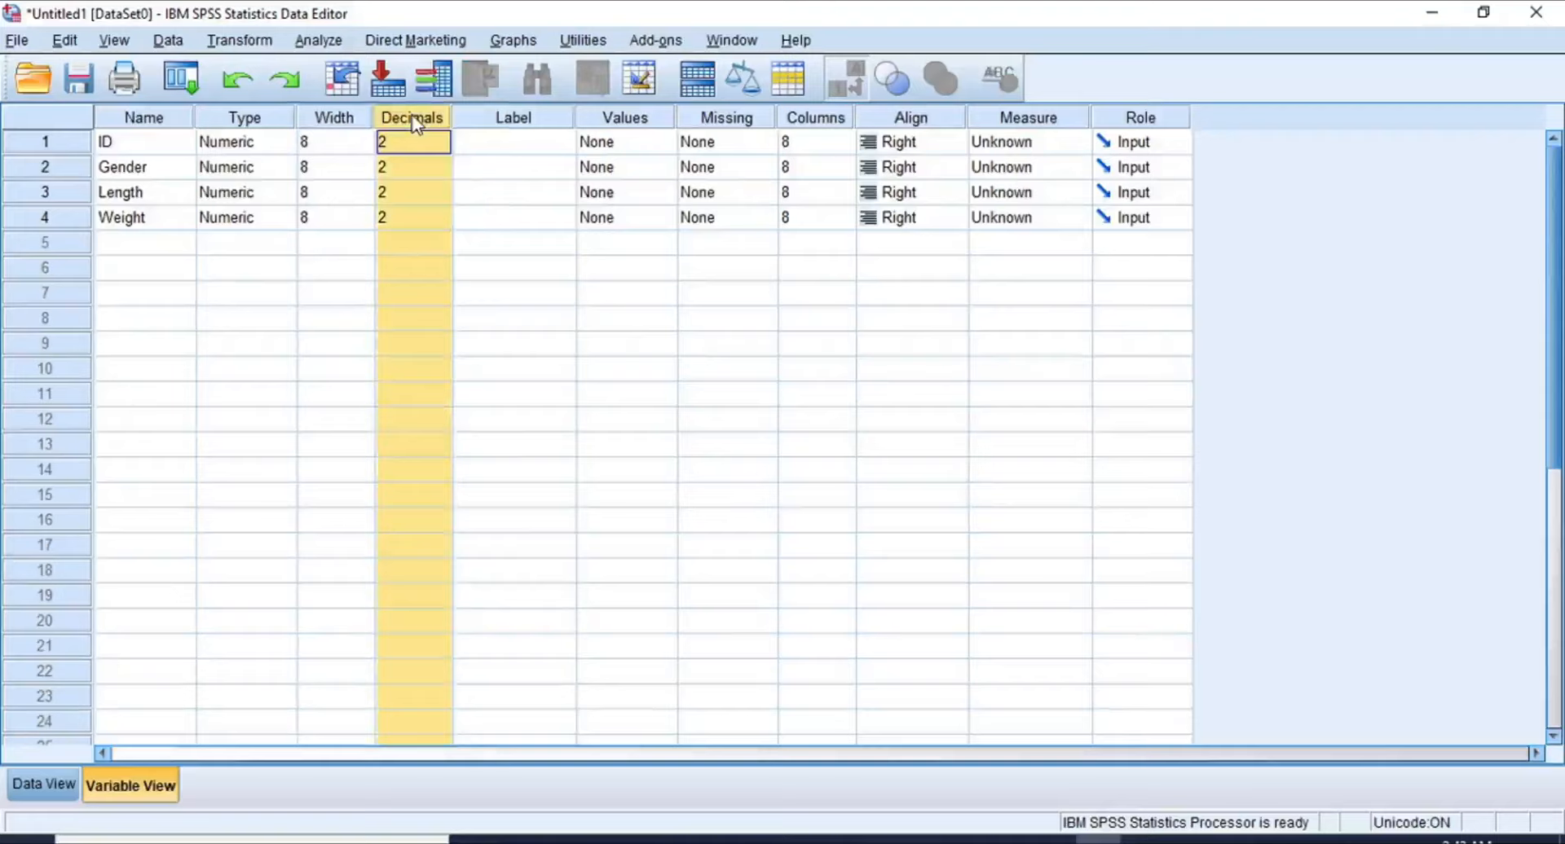
left_click_drag(412, 140, 412, 220)
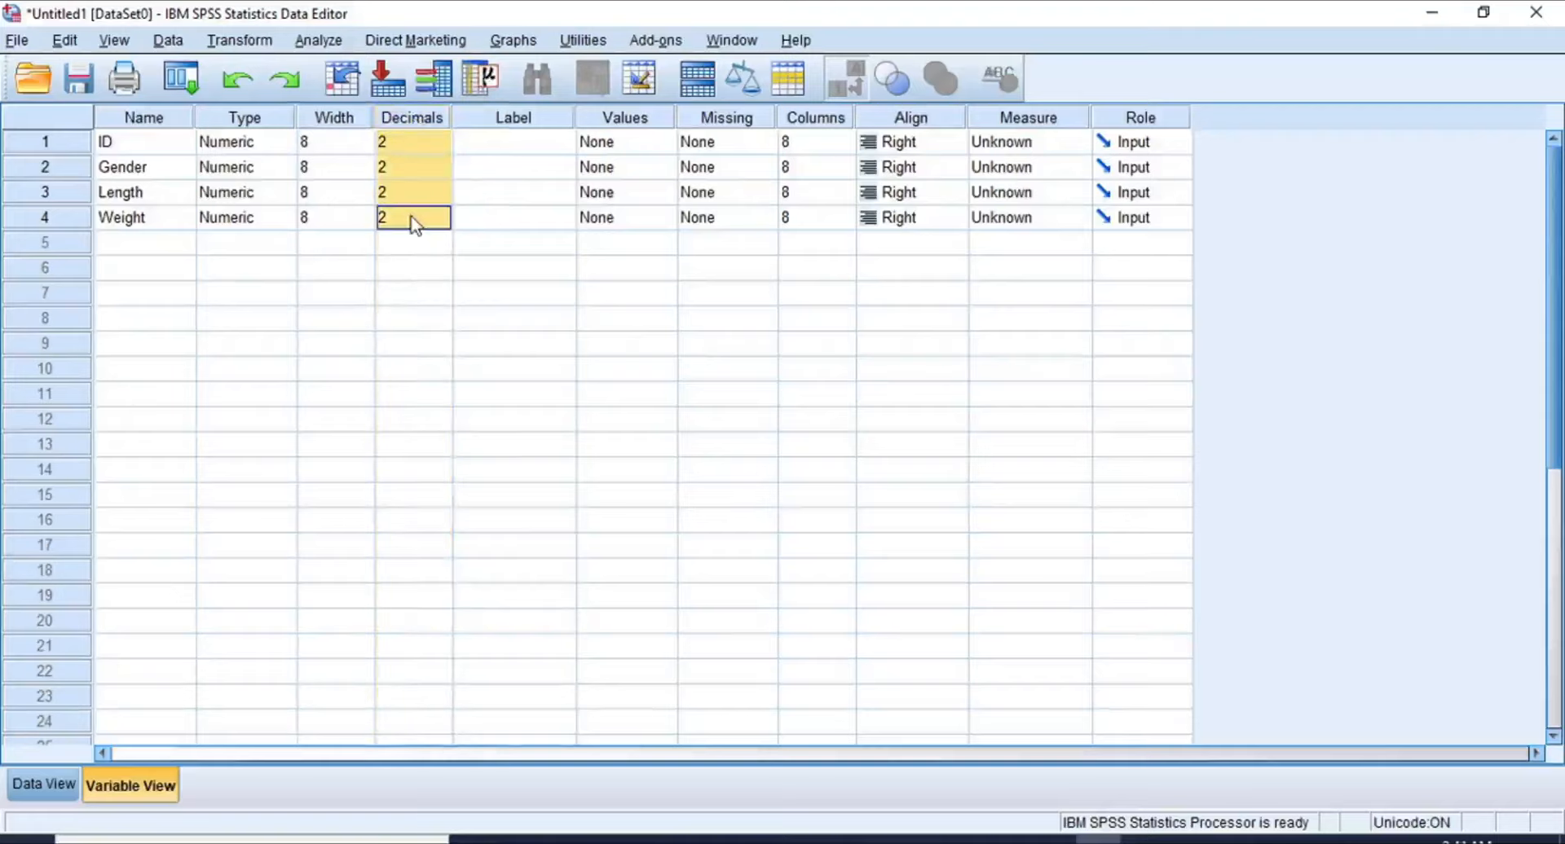
left_click(41, 785)
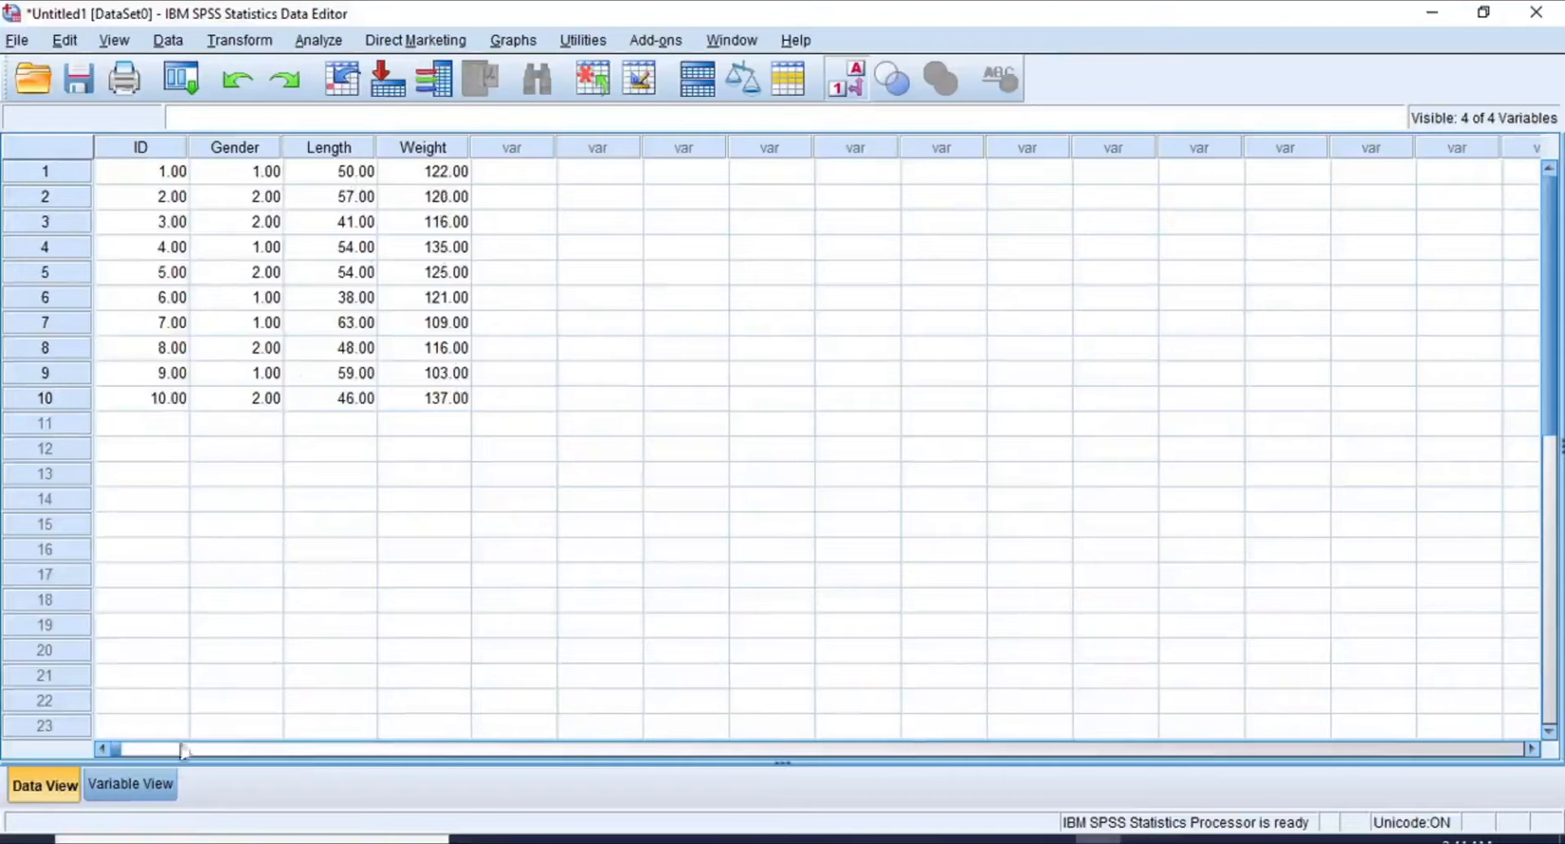
left_click(130, 788)
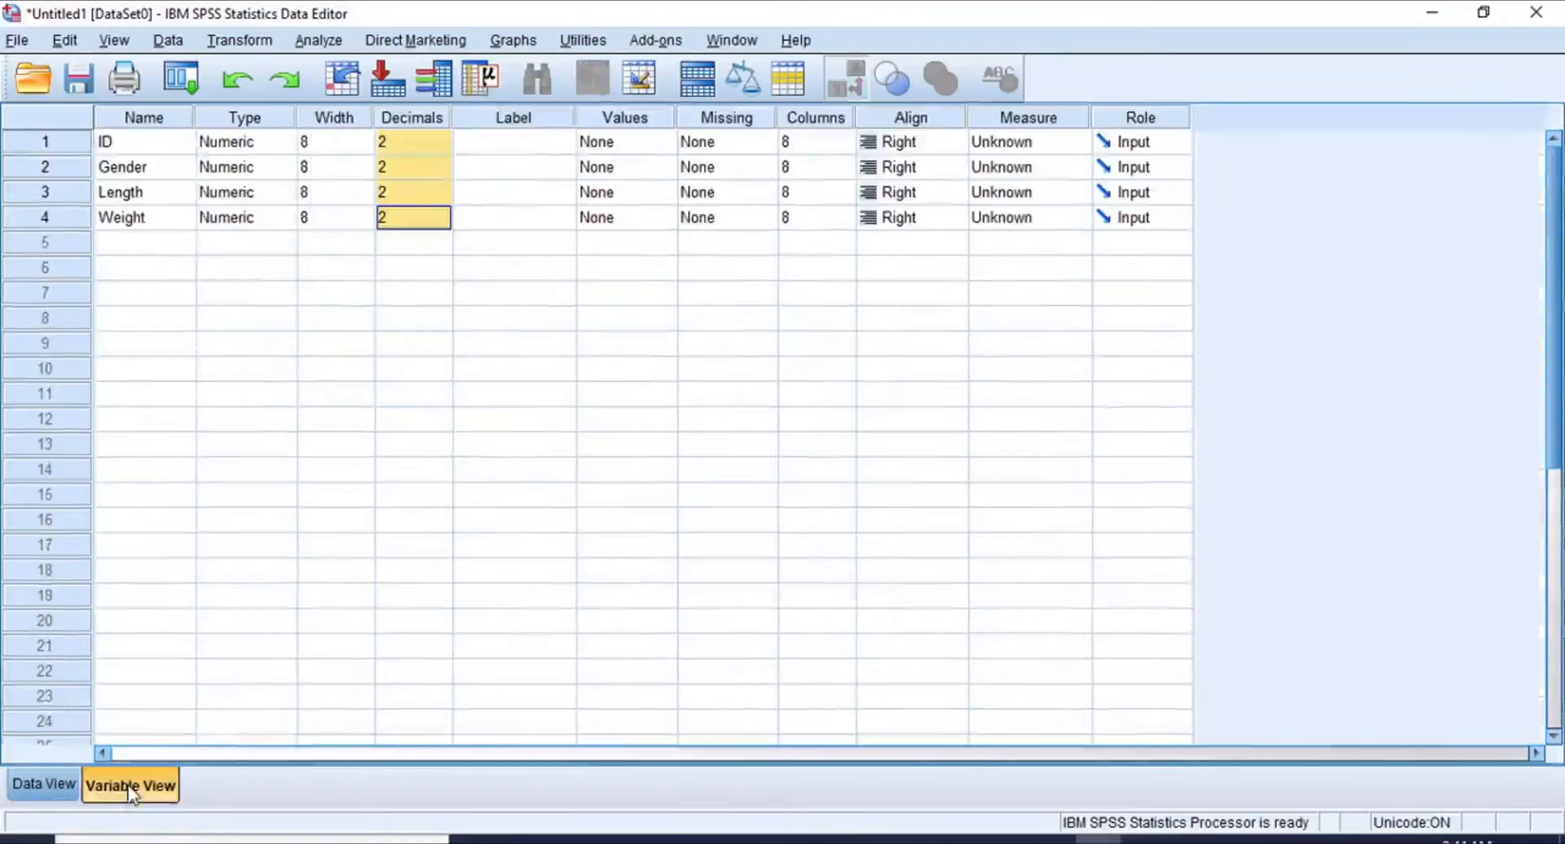
Step: Set the decimals of the ID and Gender variables to 4
left_click(422, 122)
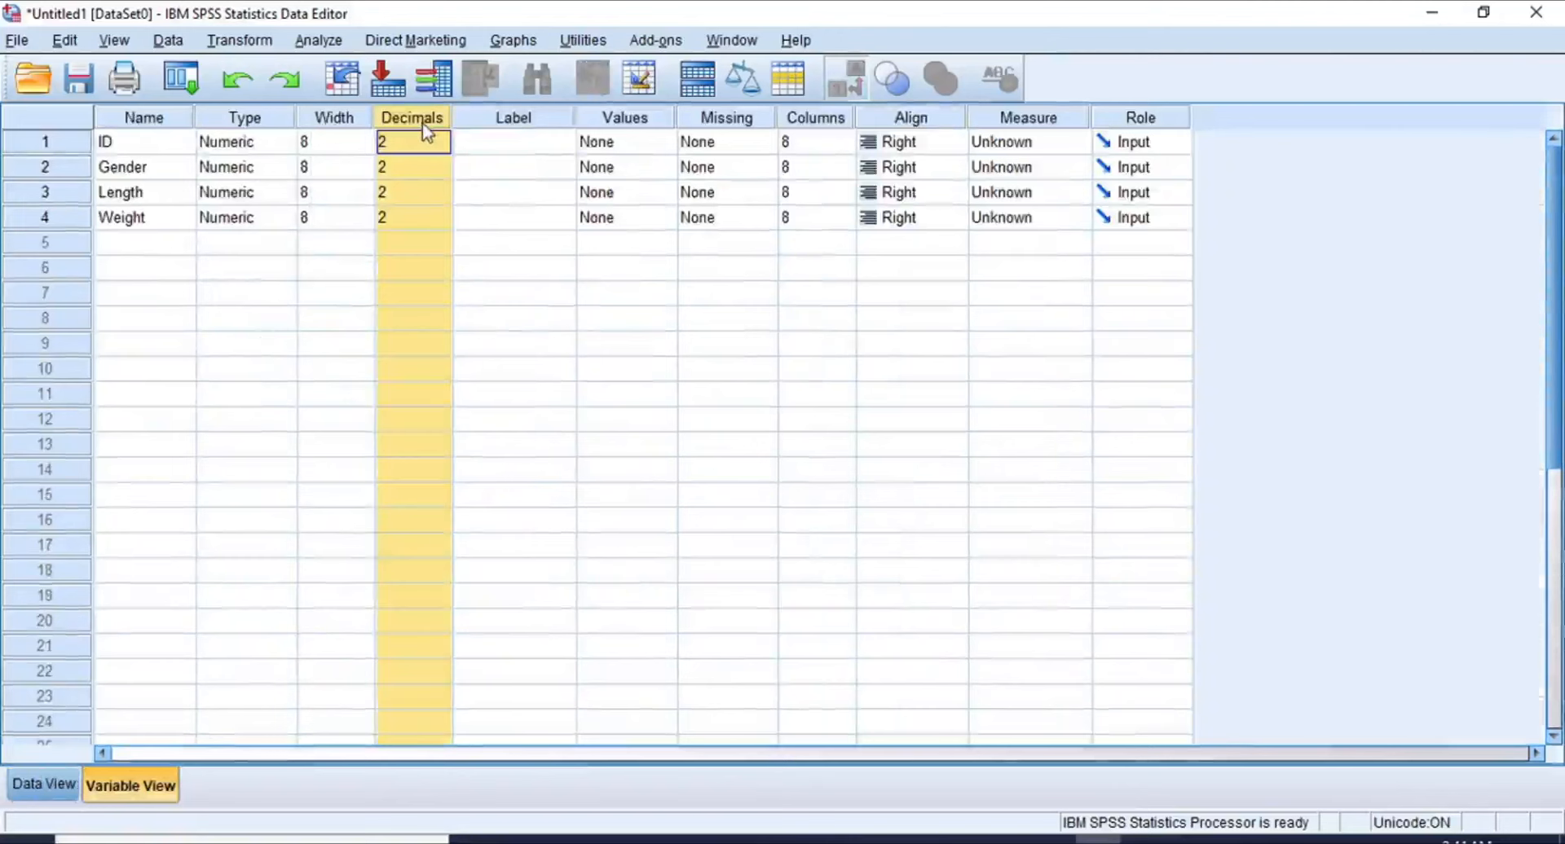
left_click(385, 151)
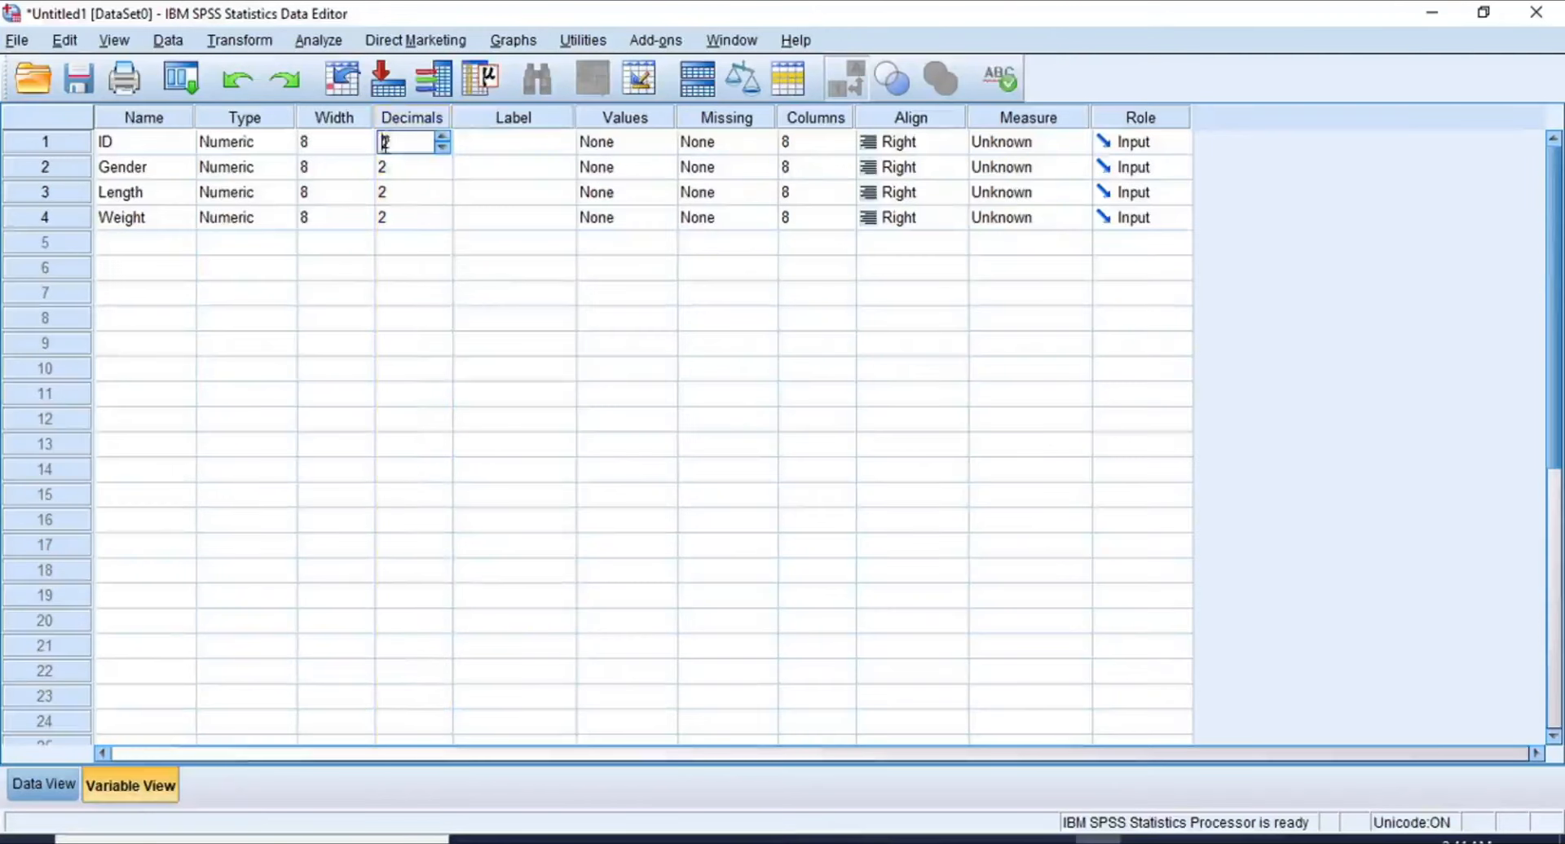
left_click(443, 139)
left_click(442, 139)
left_click(446, 172)
left_click(442, 164)
left_click(443, 163)
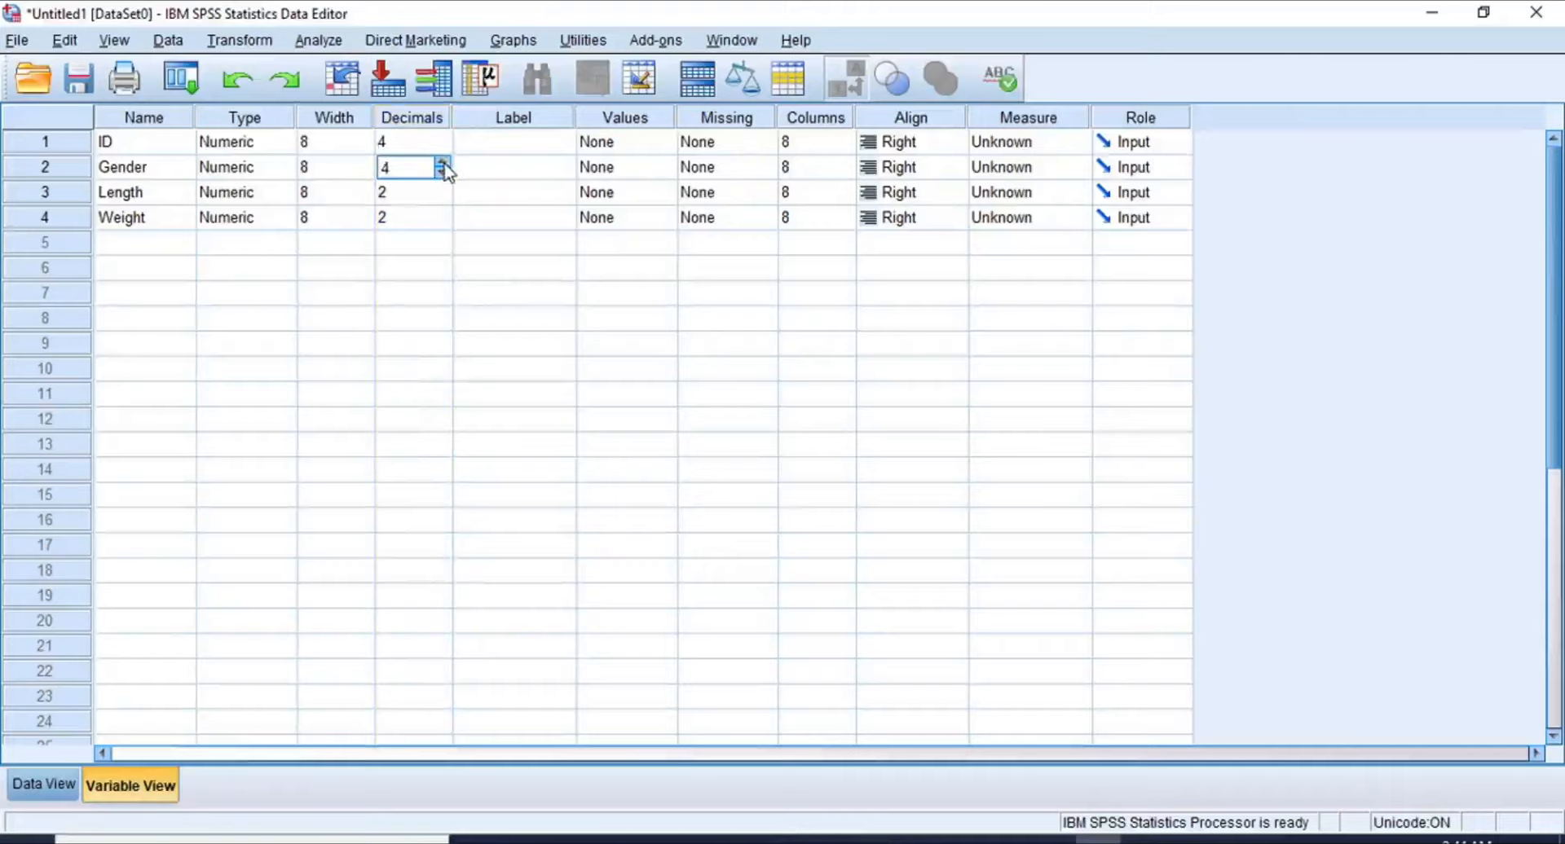
Step: Set the decimals of the Length and Weight variables to 4 and check the values in the data grid
left_click(446, 198)
left_click(443, 189)
left_click(443, 189)
left_click(446, 223)
left_click(442, 214)
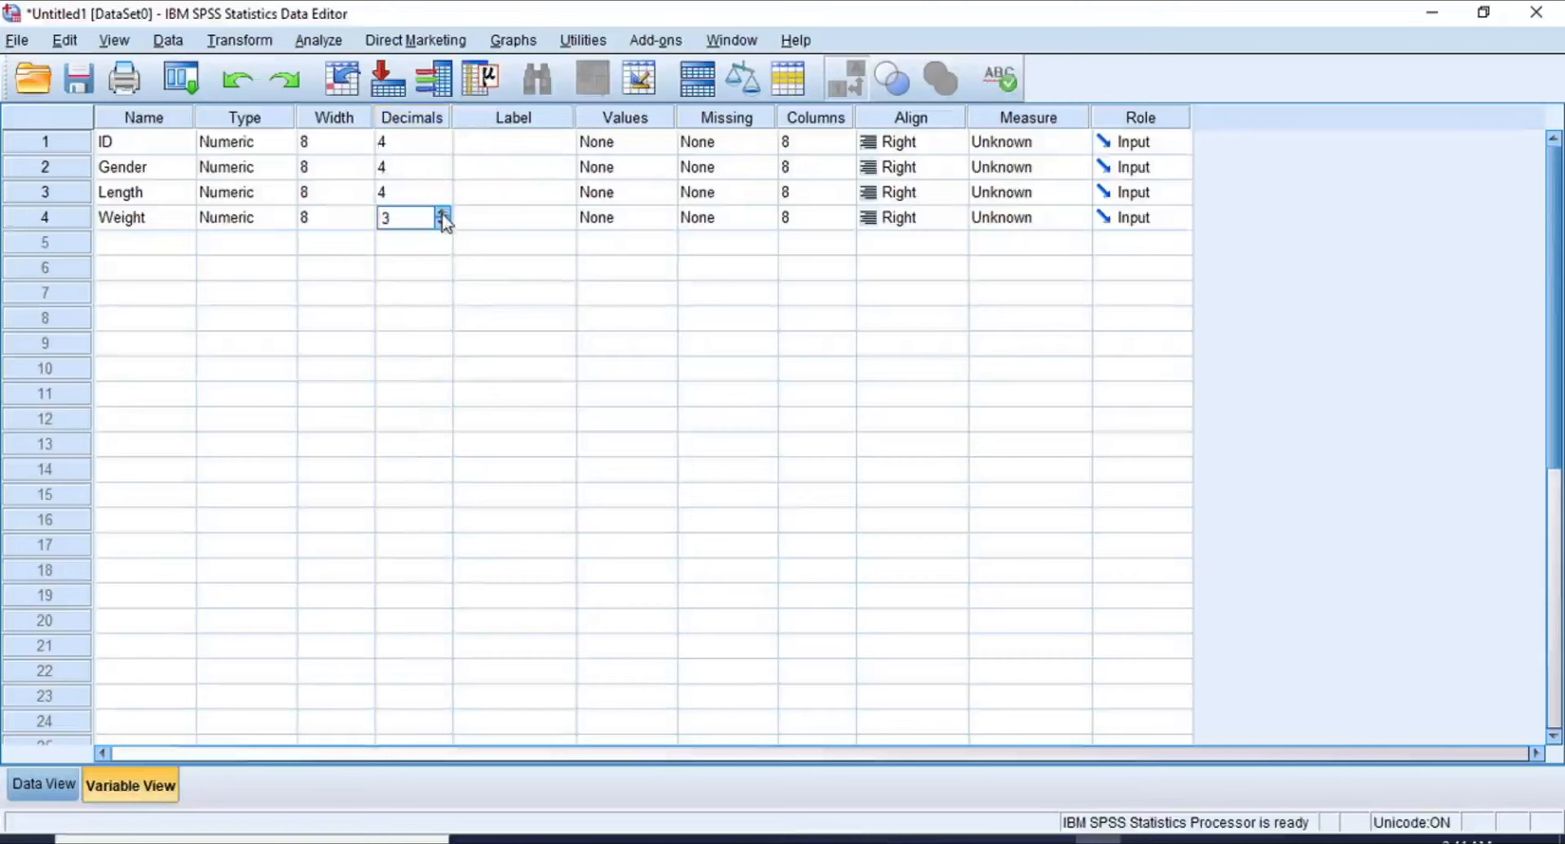
left_click(442, 214)
left_click(25, 783)
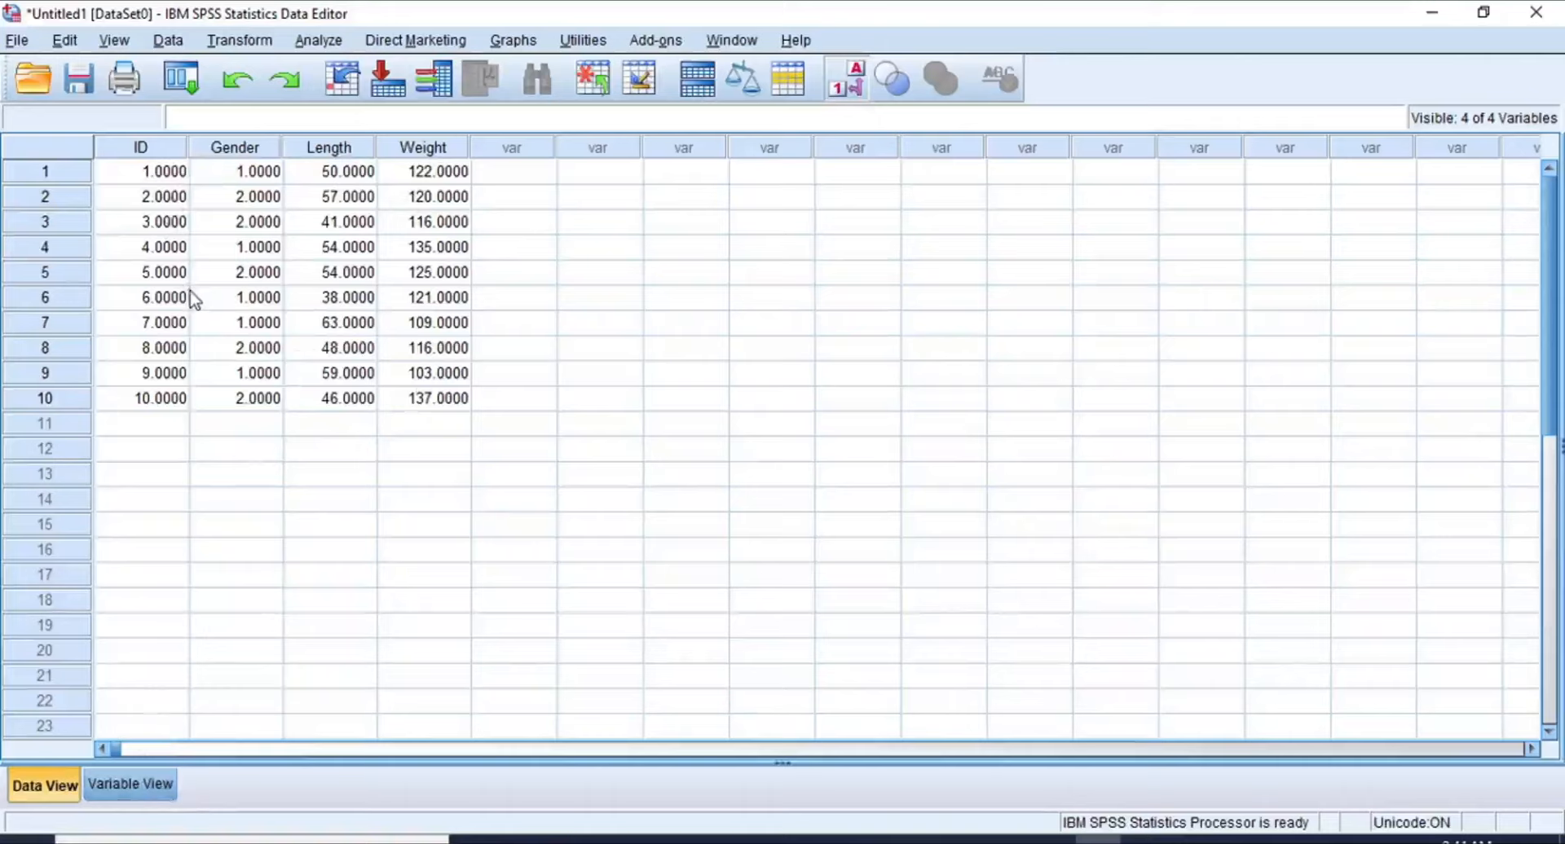
left_click(129, 785)
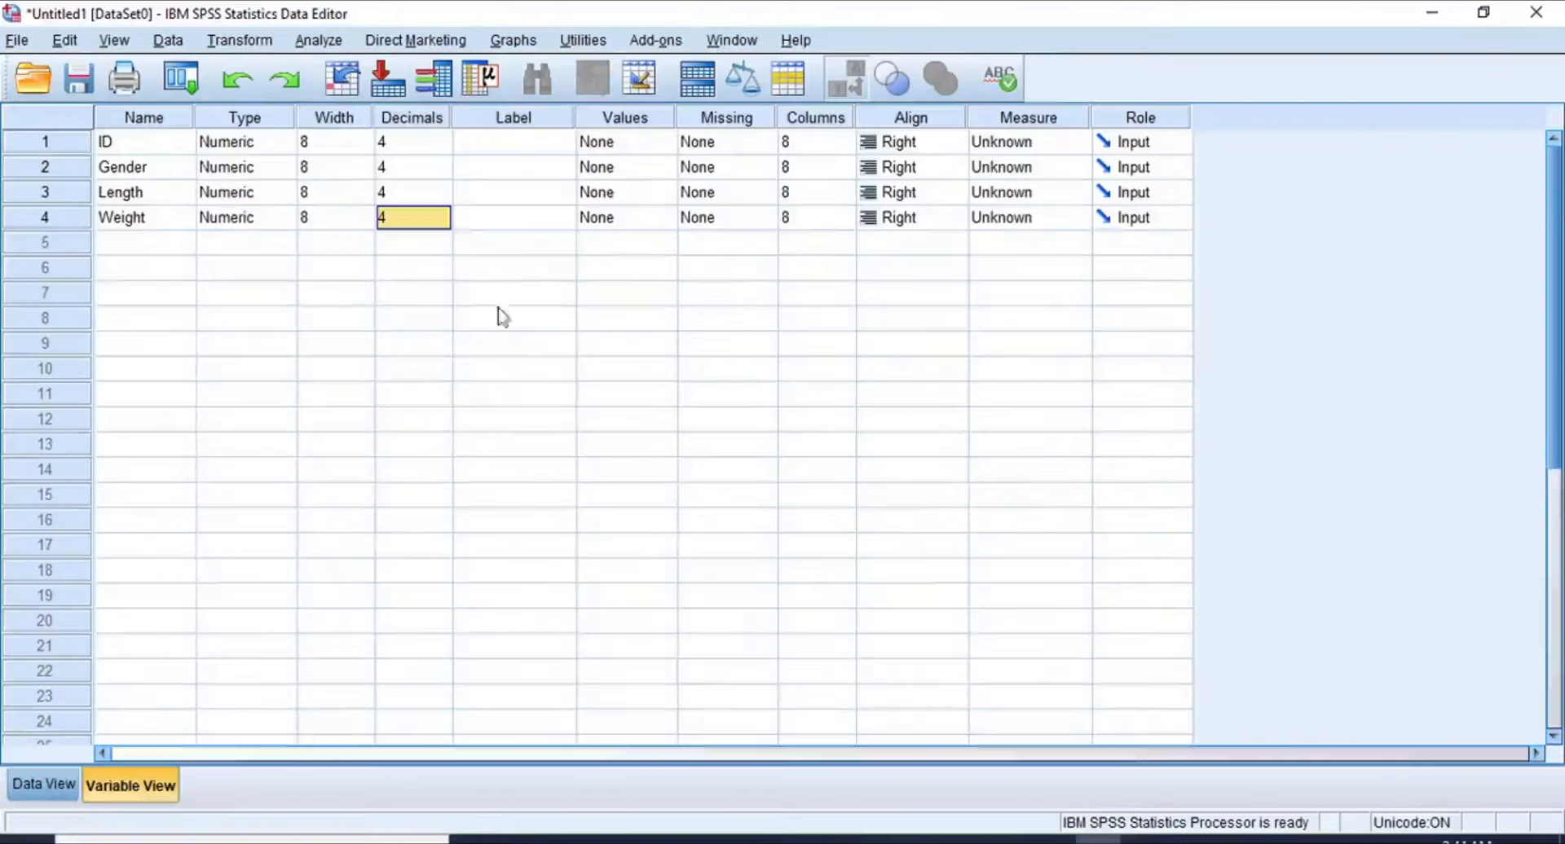
Step: Set the decimals of the Weight variable to 0
left_click(443, 226)
left_click(443, 225)
left_click(443, 225)
left_click(443, 225)
left_click(443, 225)
Step: Set the decimals of the Length variable to 0
left_click(445, 198)
left_click(444, 198)
left_click(444, 198)
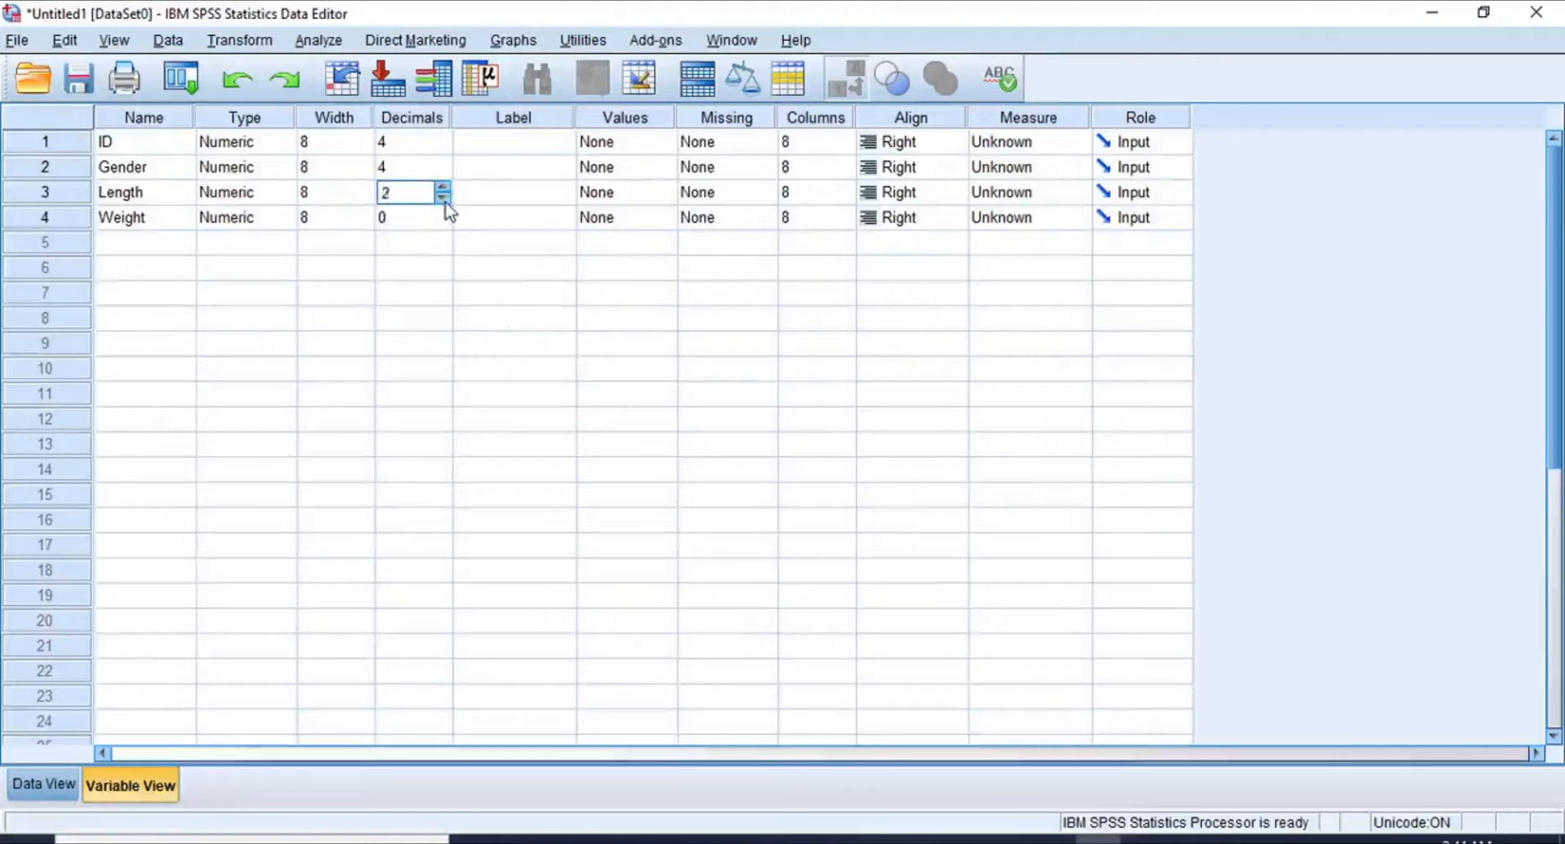
left_click(444, 198)
left_click(444, 198)
Step: Set the decimals of the Gender and ID variables to 0 and check the values in the data grid
left_click(444, 173)
left_click(444, 173)
left_click(444, 173)
left_click(444, 173)
left_click(445, 173)
left_click(445, 148)
left_click(445, 149)
left_click(445, 149)
left_click(445, 148)
left_click(445, 148)
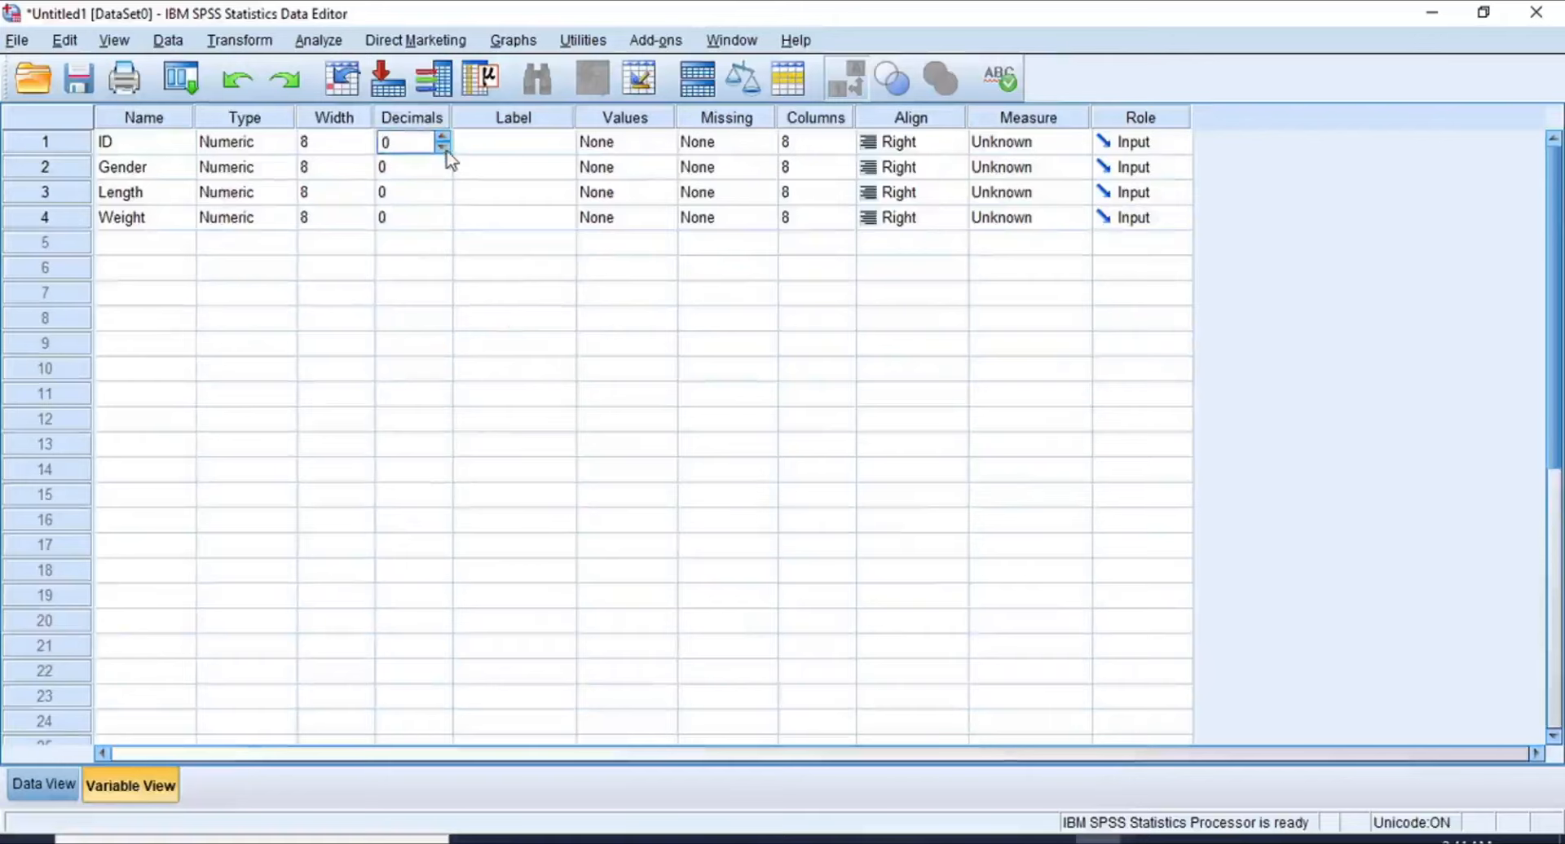
left_click(54, 780)
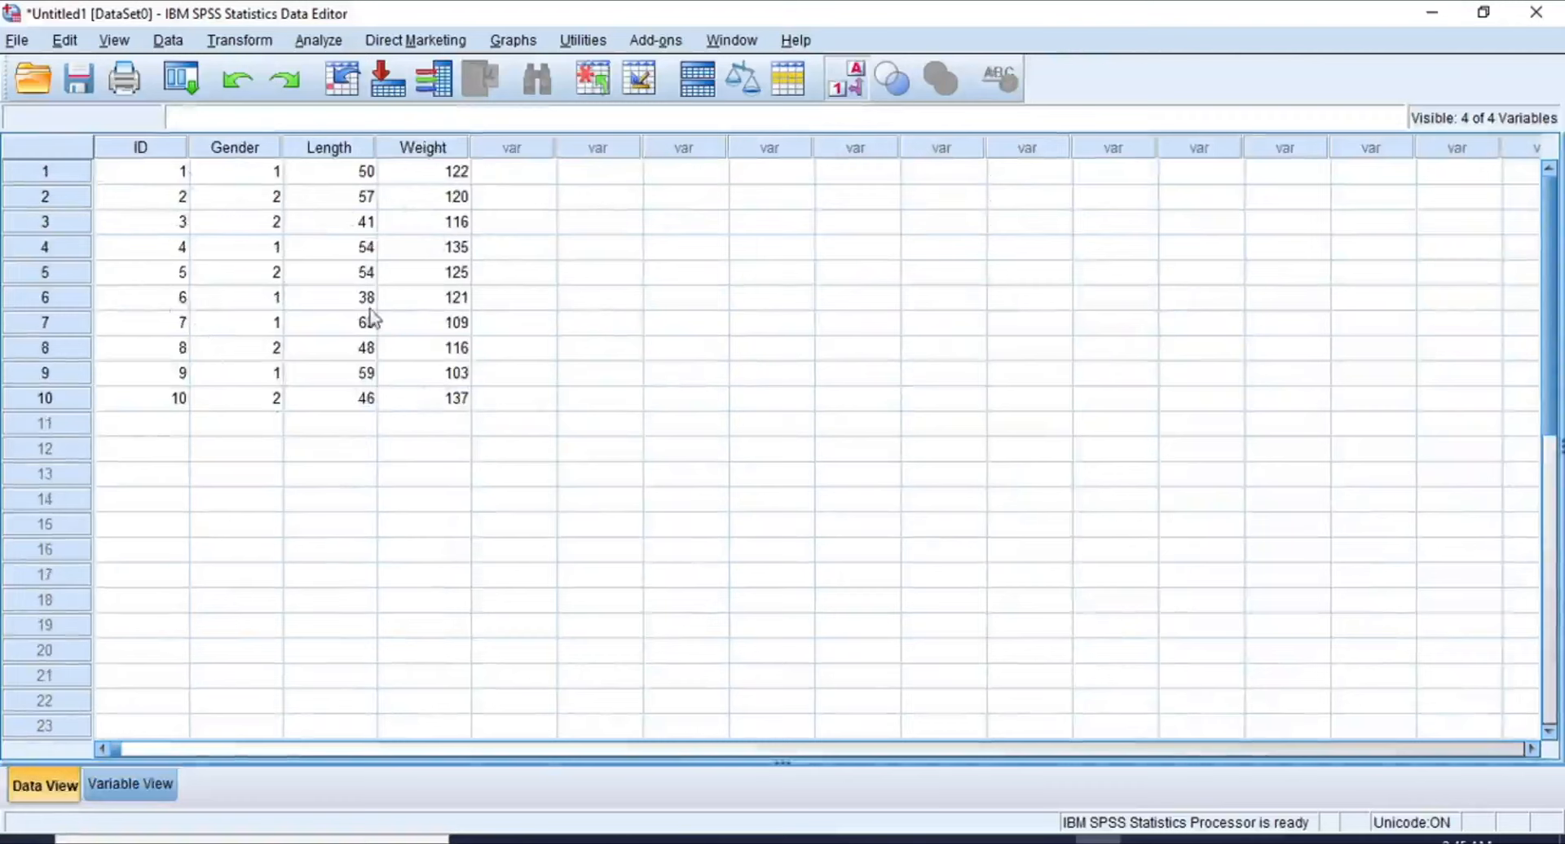
left_click(153, 787)
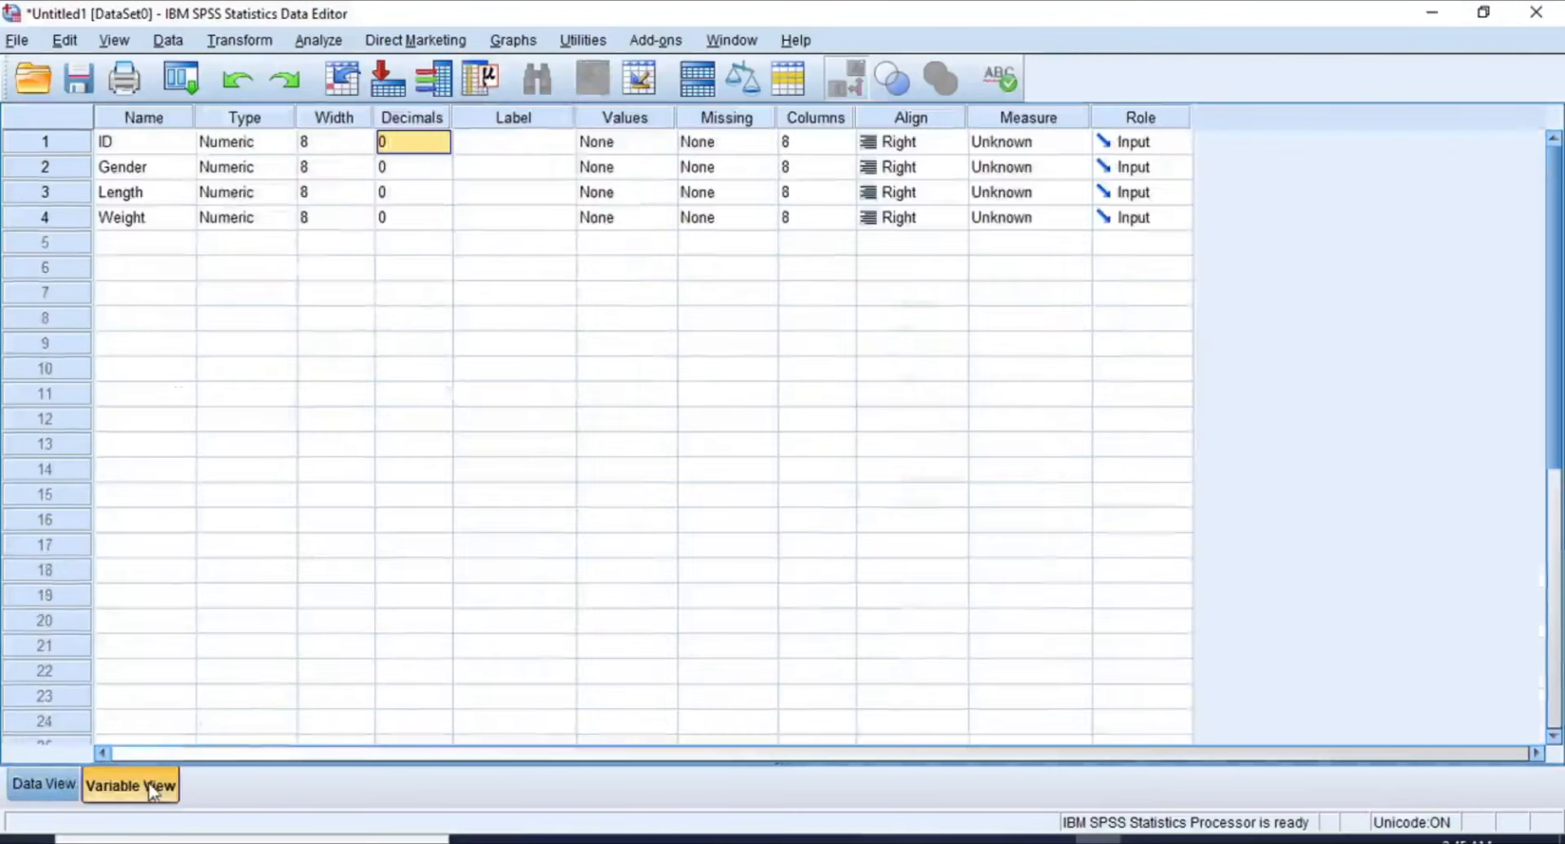
Step: Label the ID variable "Identification Number" and the Gender variable "Gender"
left_click(518, 120)
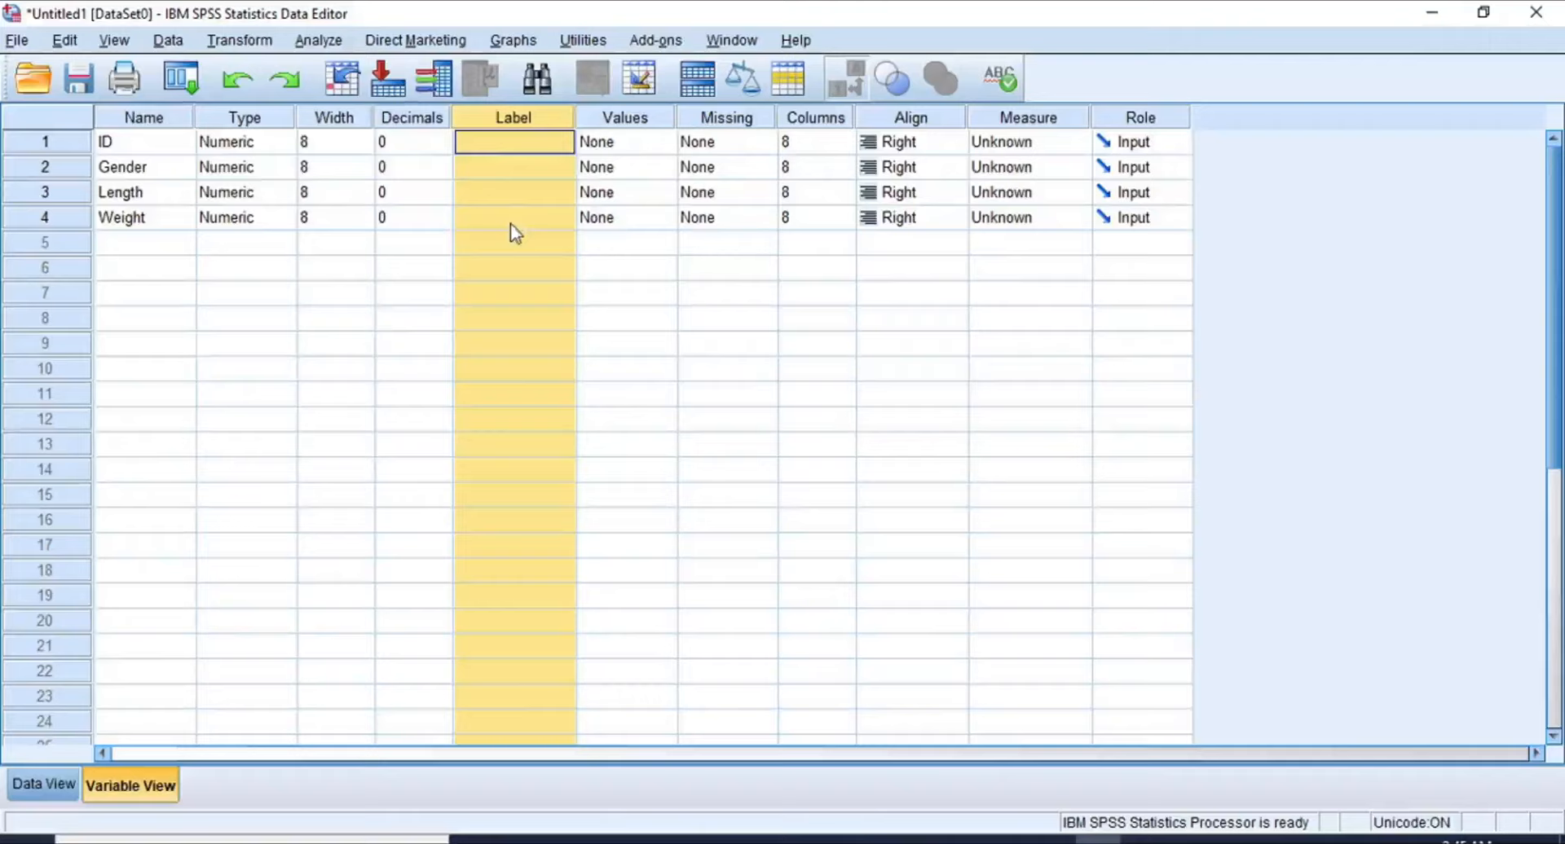
left_click(515, 142)
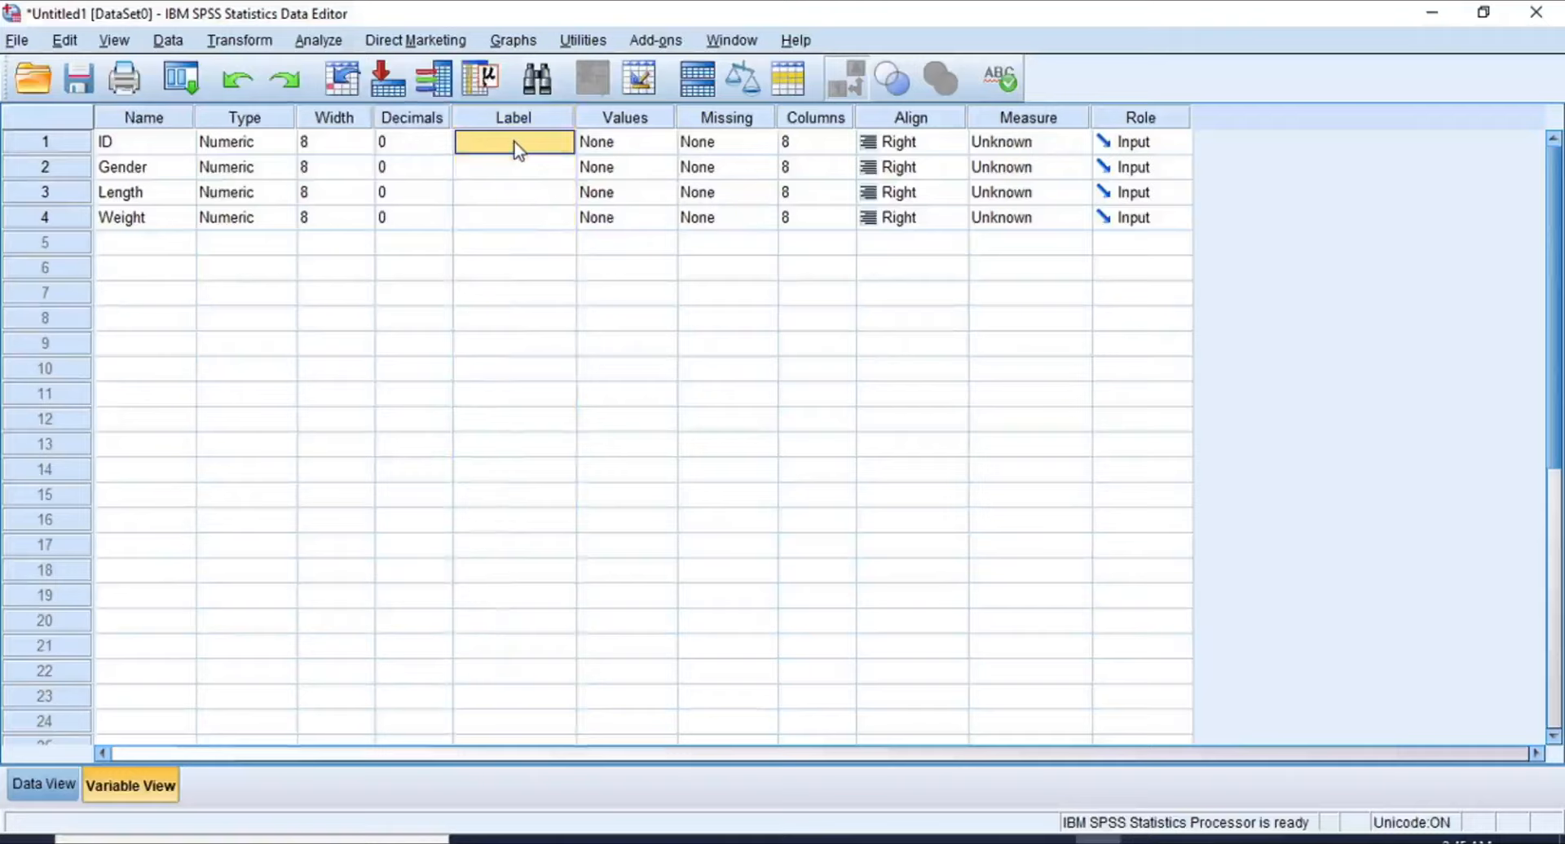
type("Identifica")
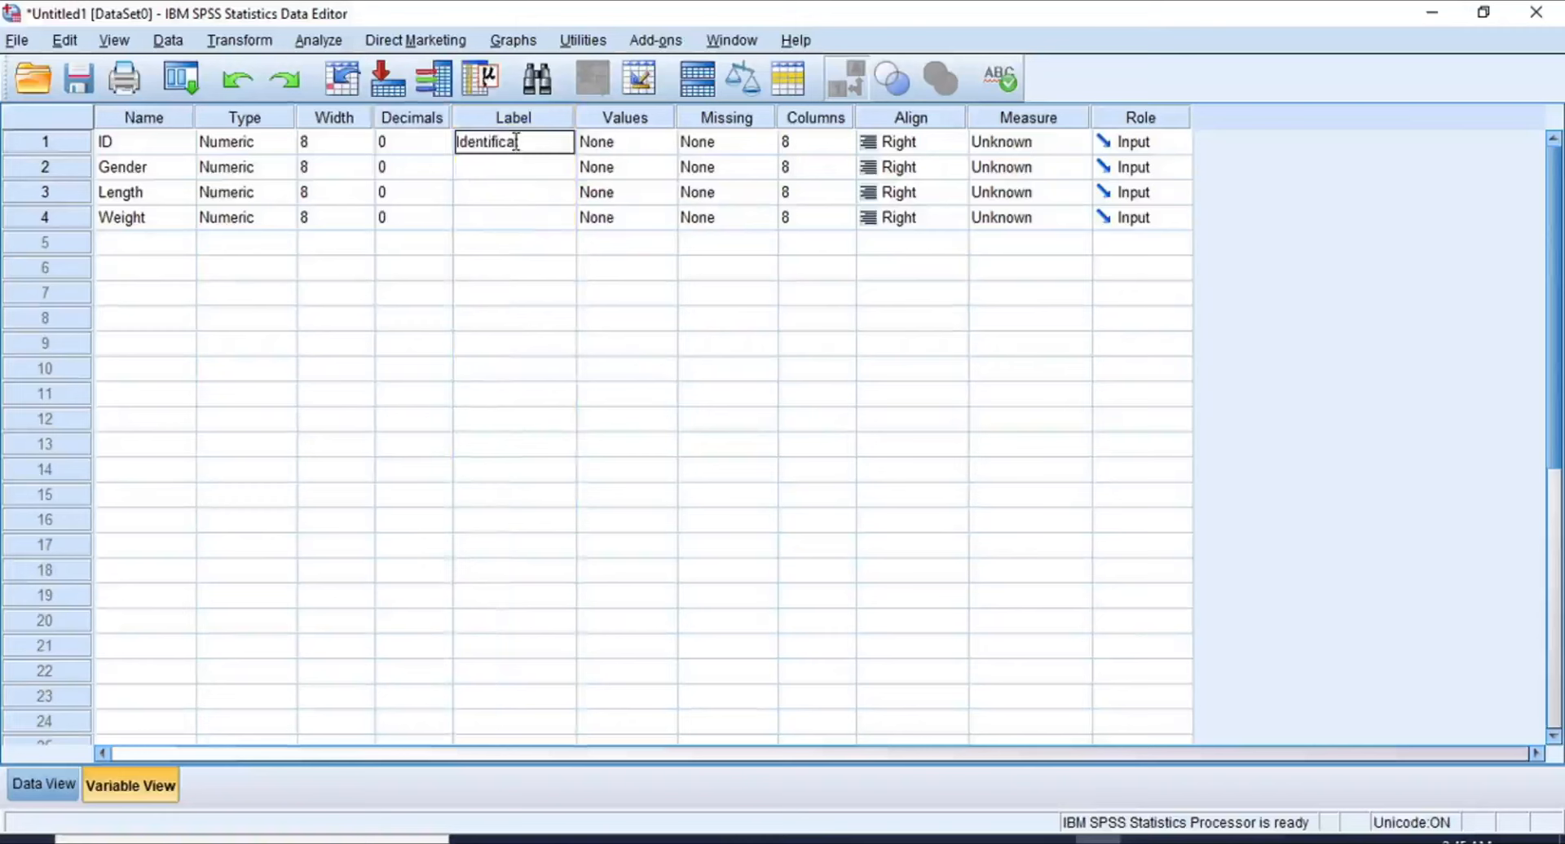
type("tion Number")
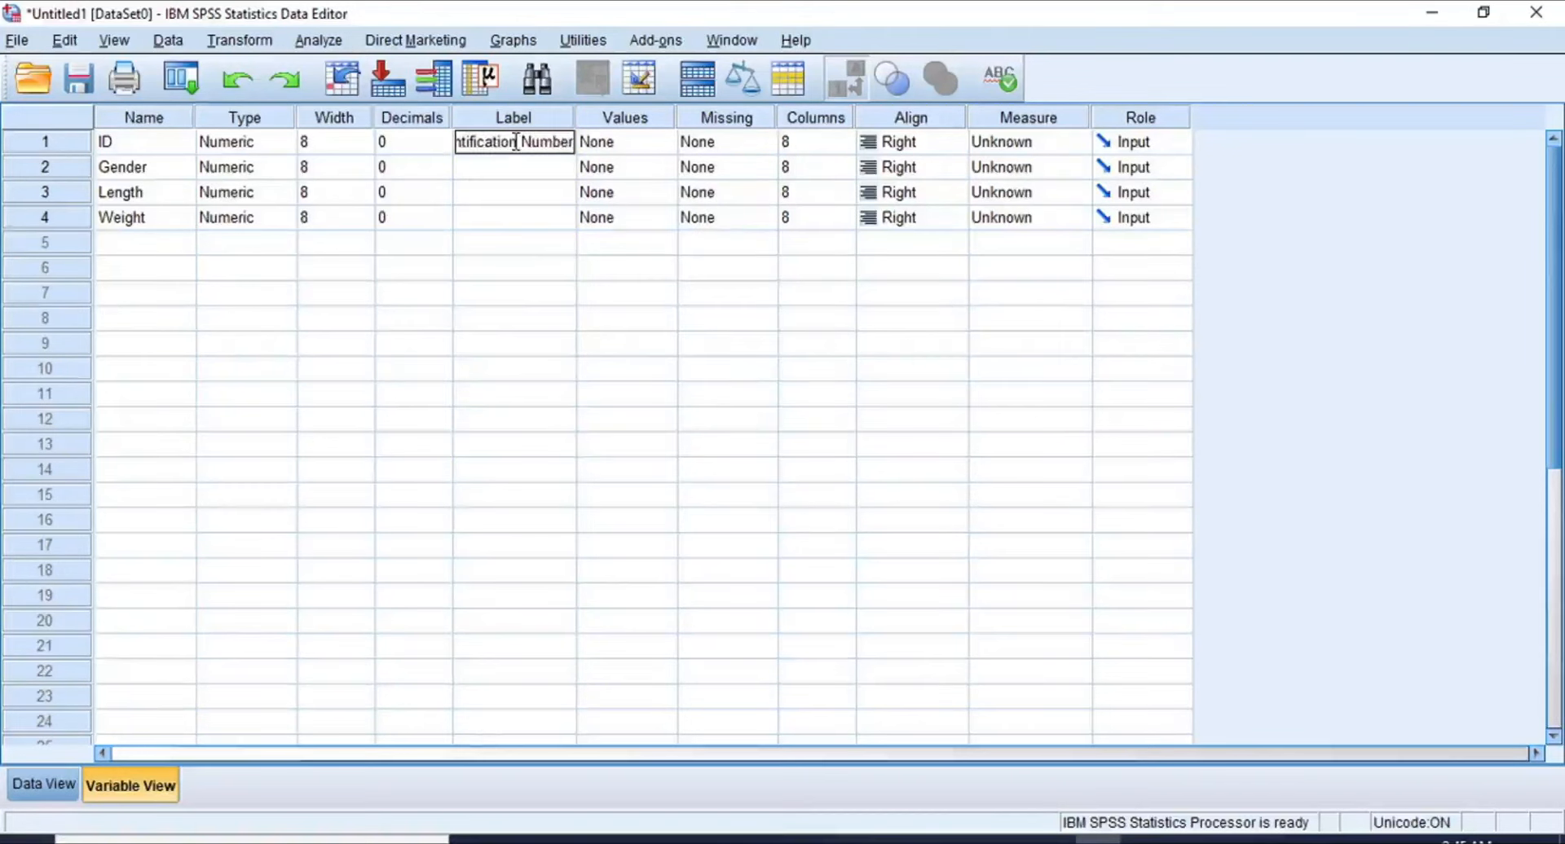
key("Return")
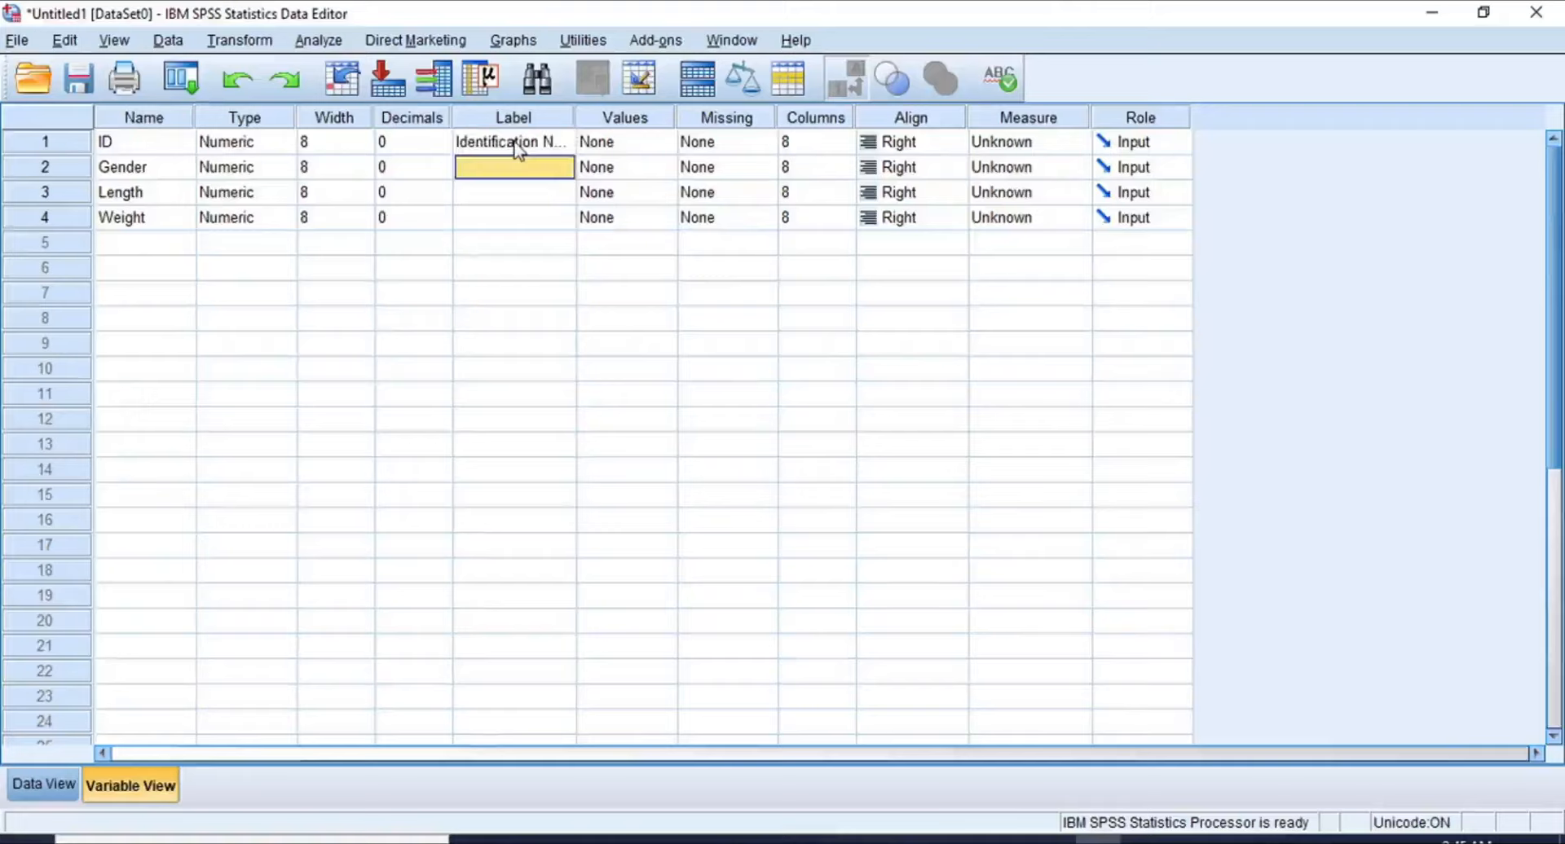
type("Gender")
key("Return")
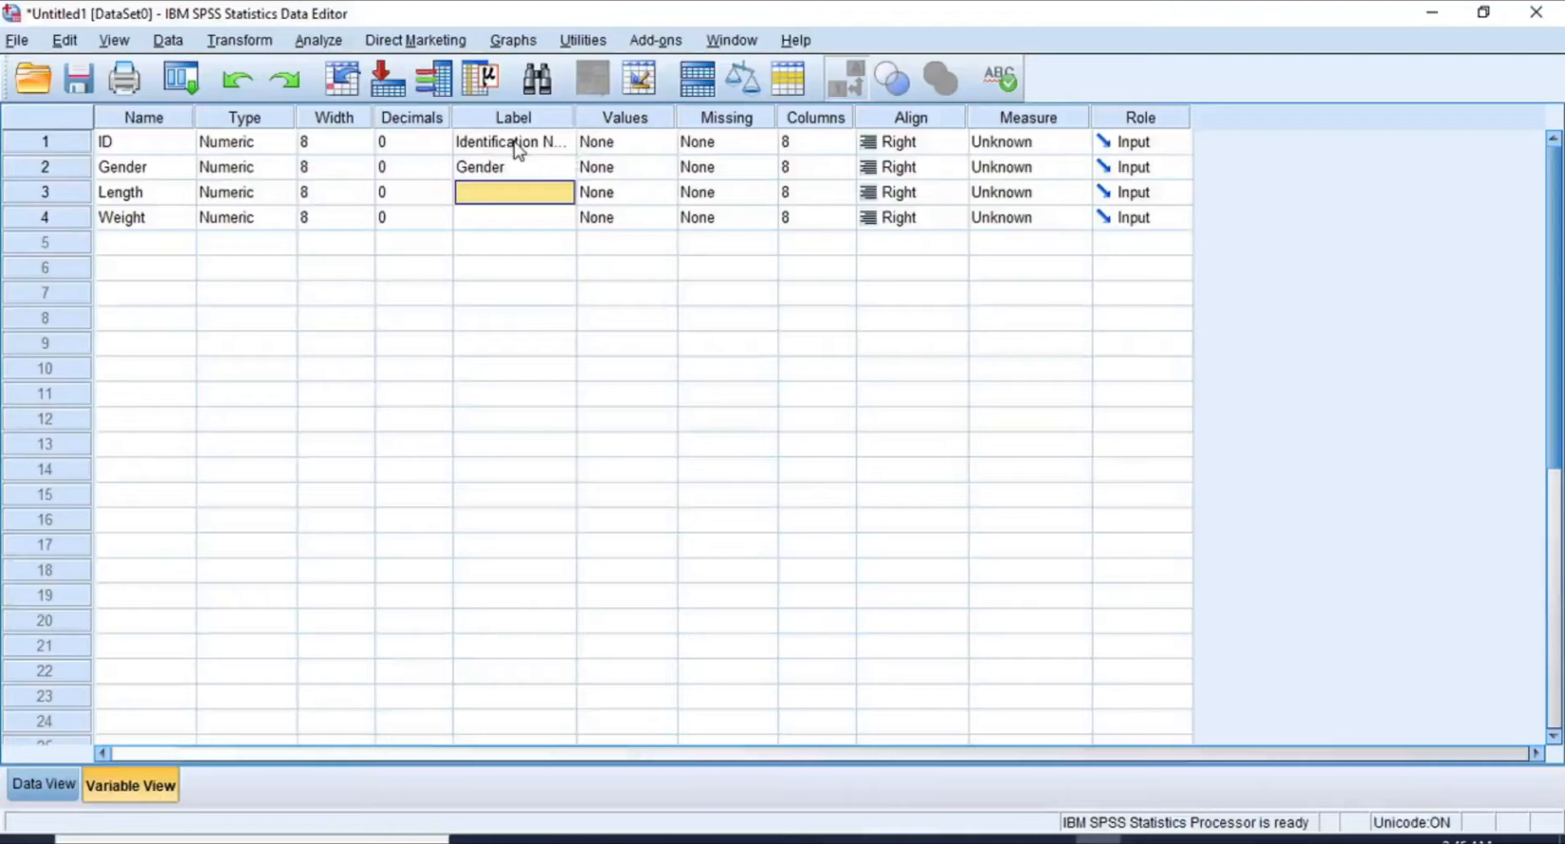
Step: Label Length "Length of Fish (cm)" and Weight "Weight of Fish (kg)", and widen the Label column to fit the full labels
type("Length")
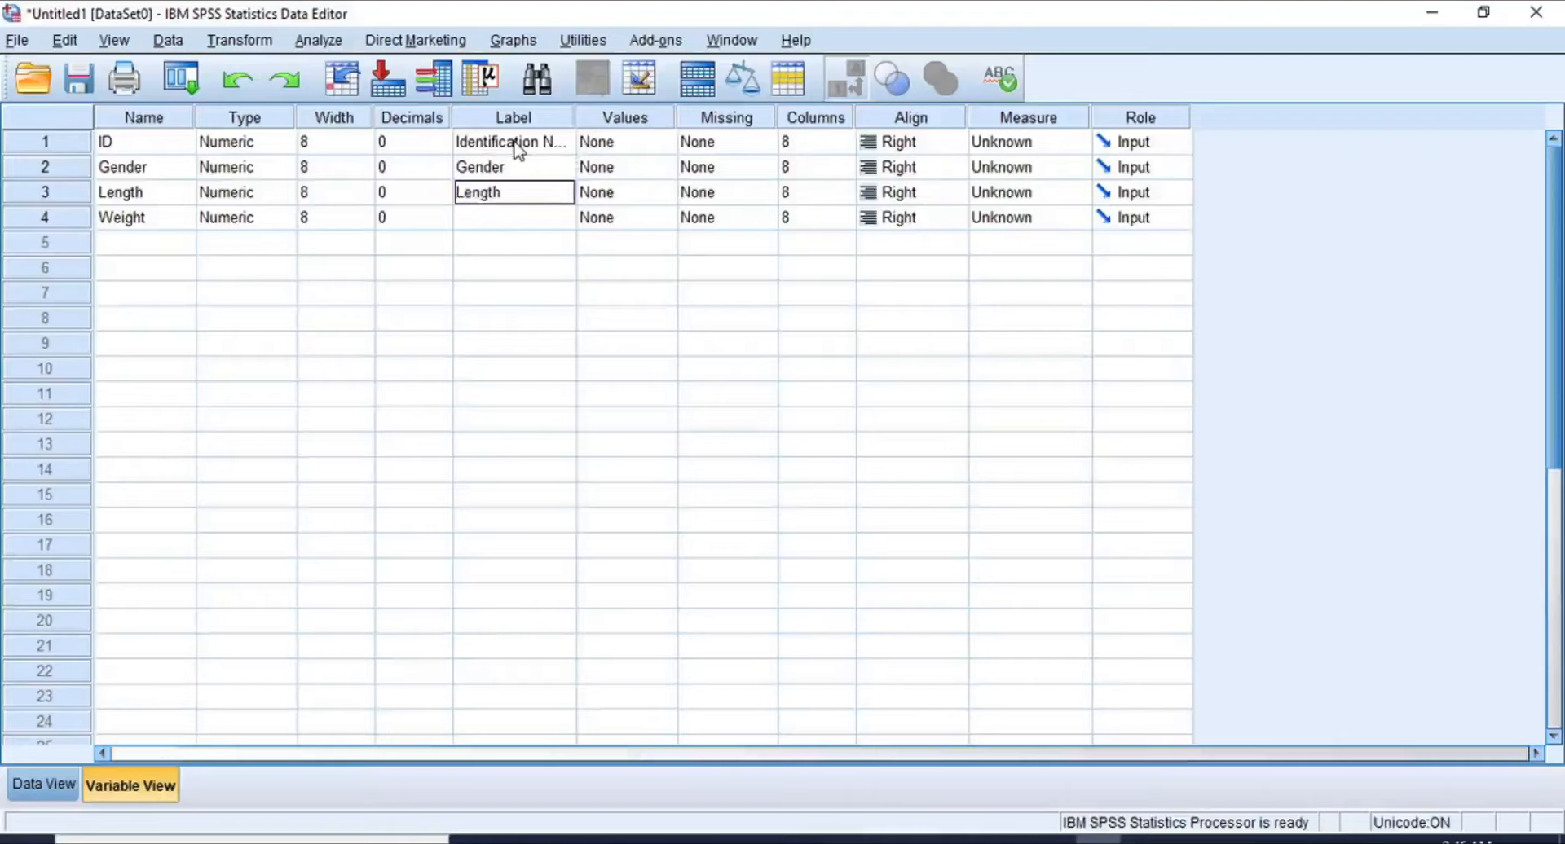
type(" of Fish (cm)")
key("Return")
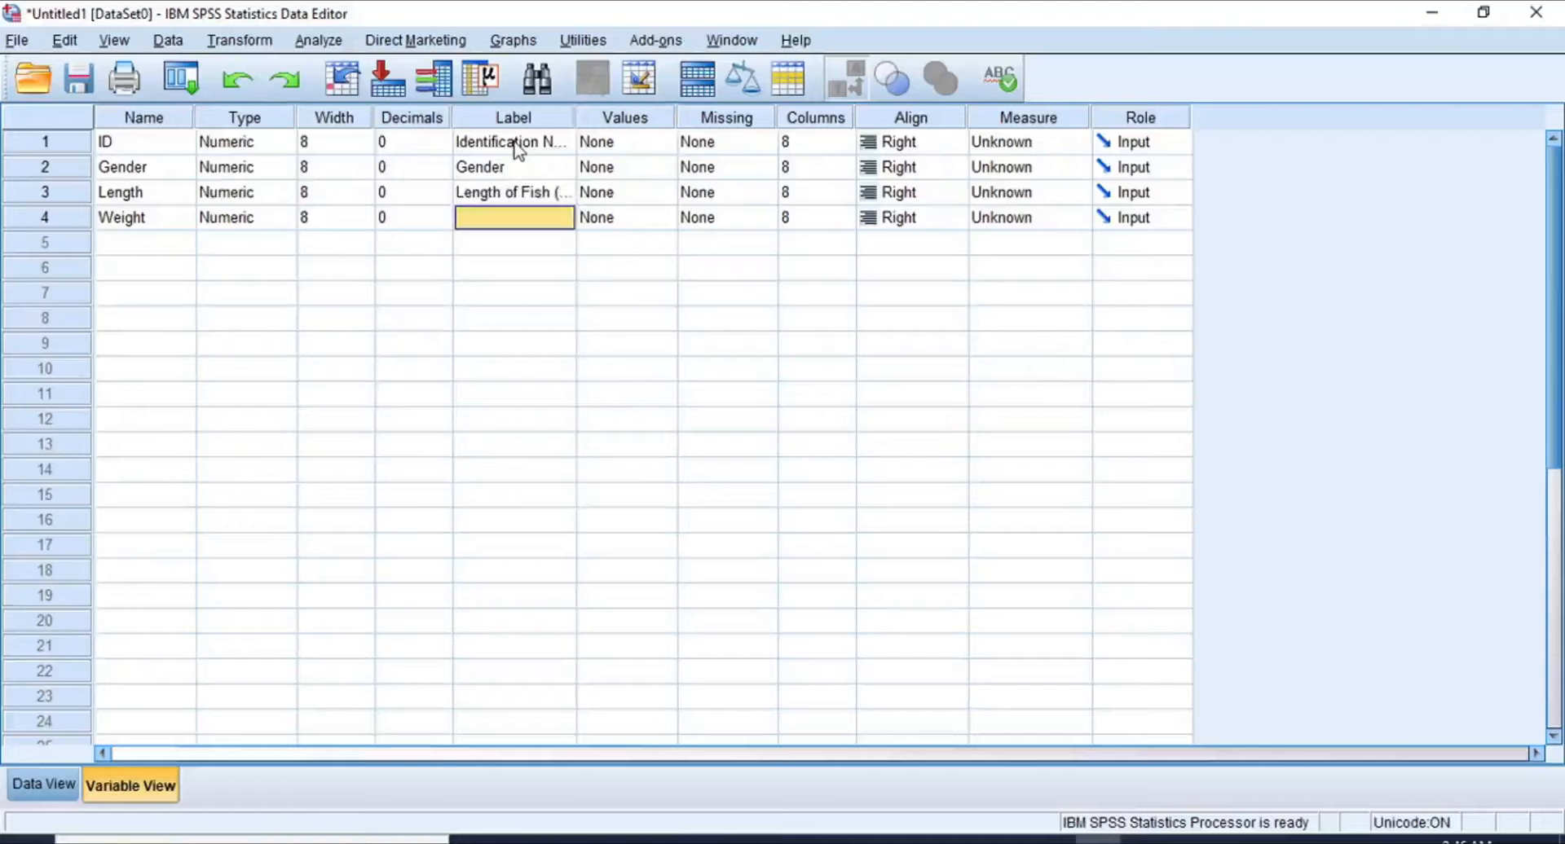
type("Weight")
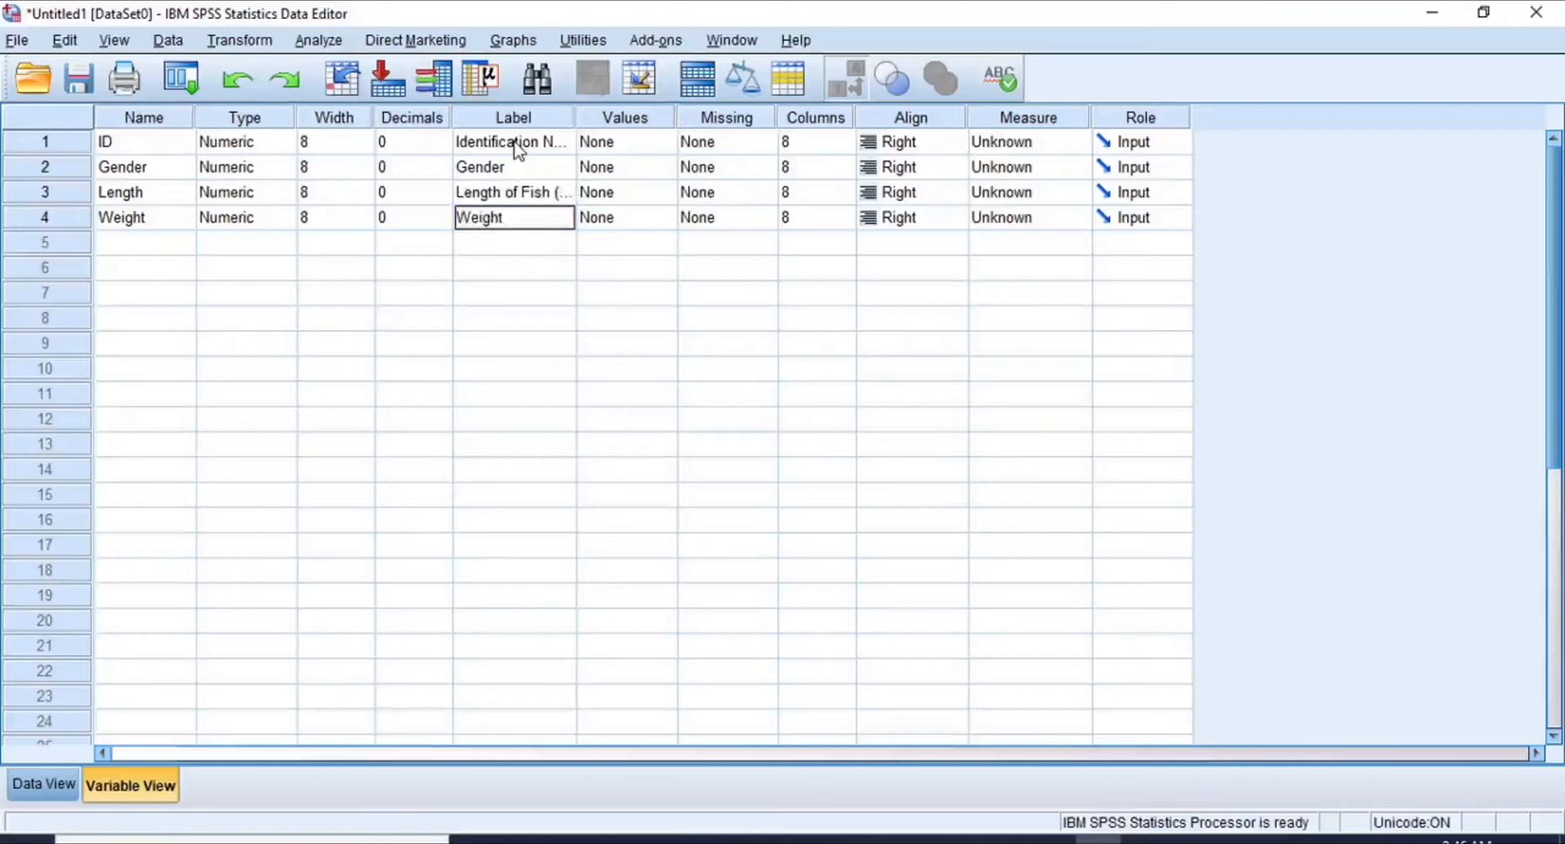
type(" of Fish (kg)")
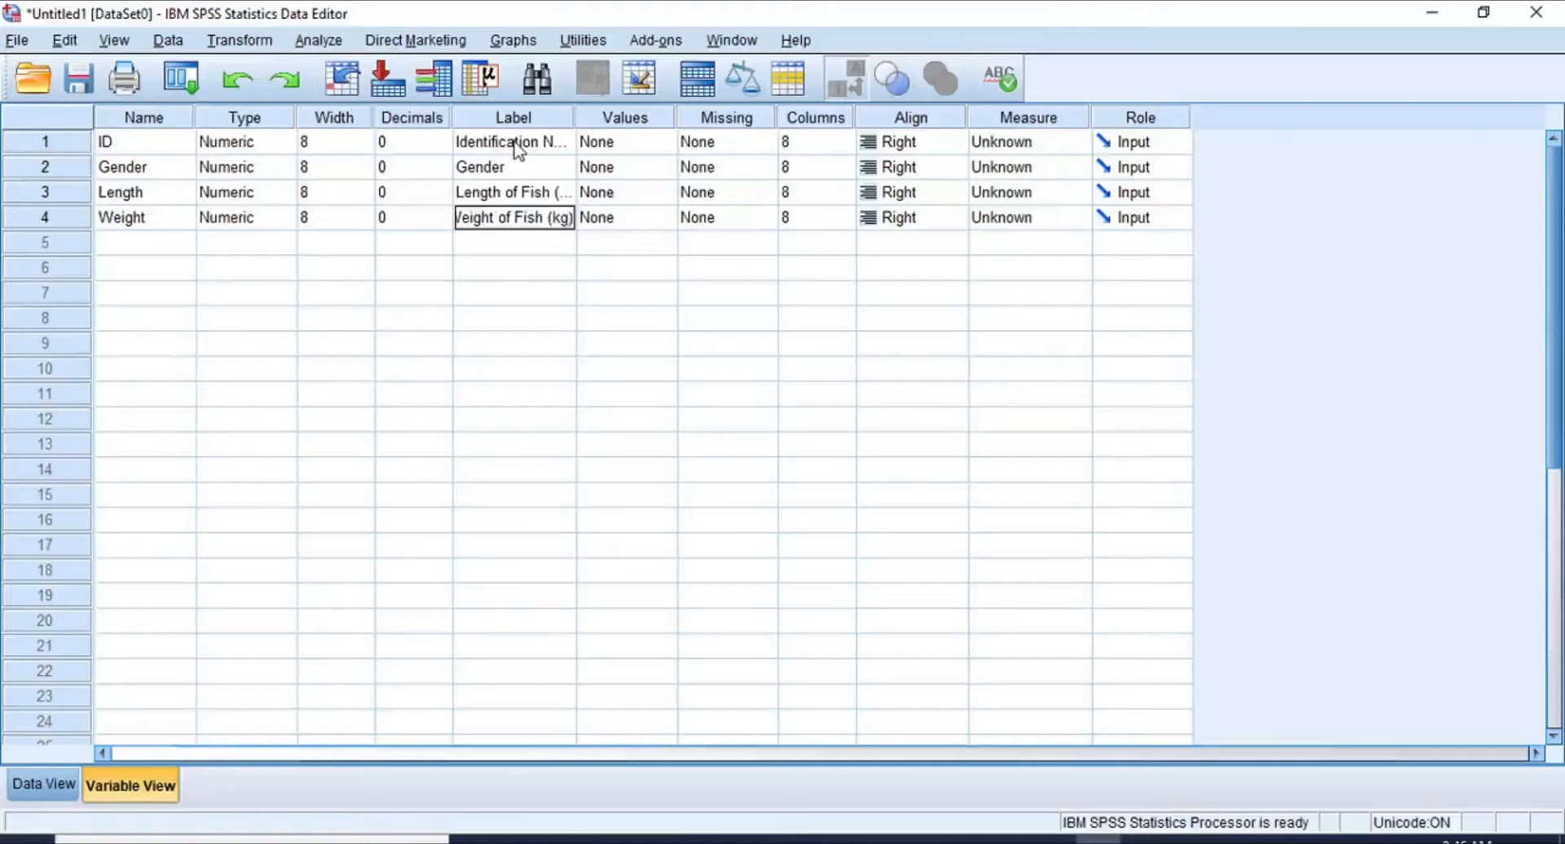
key("Return")
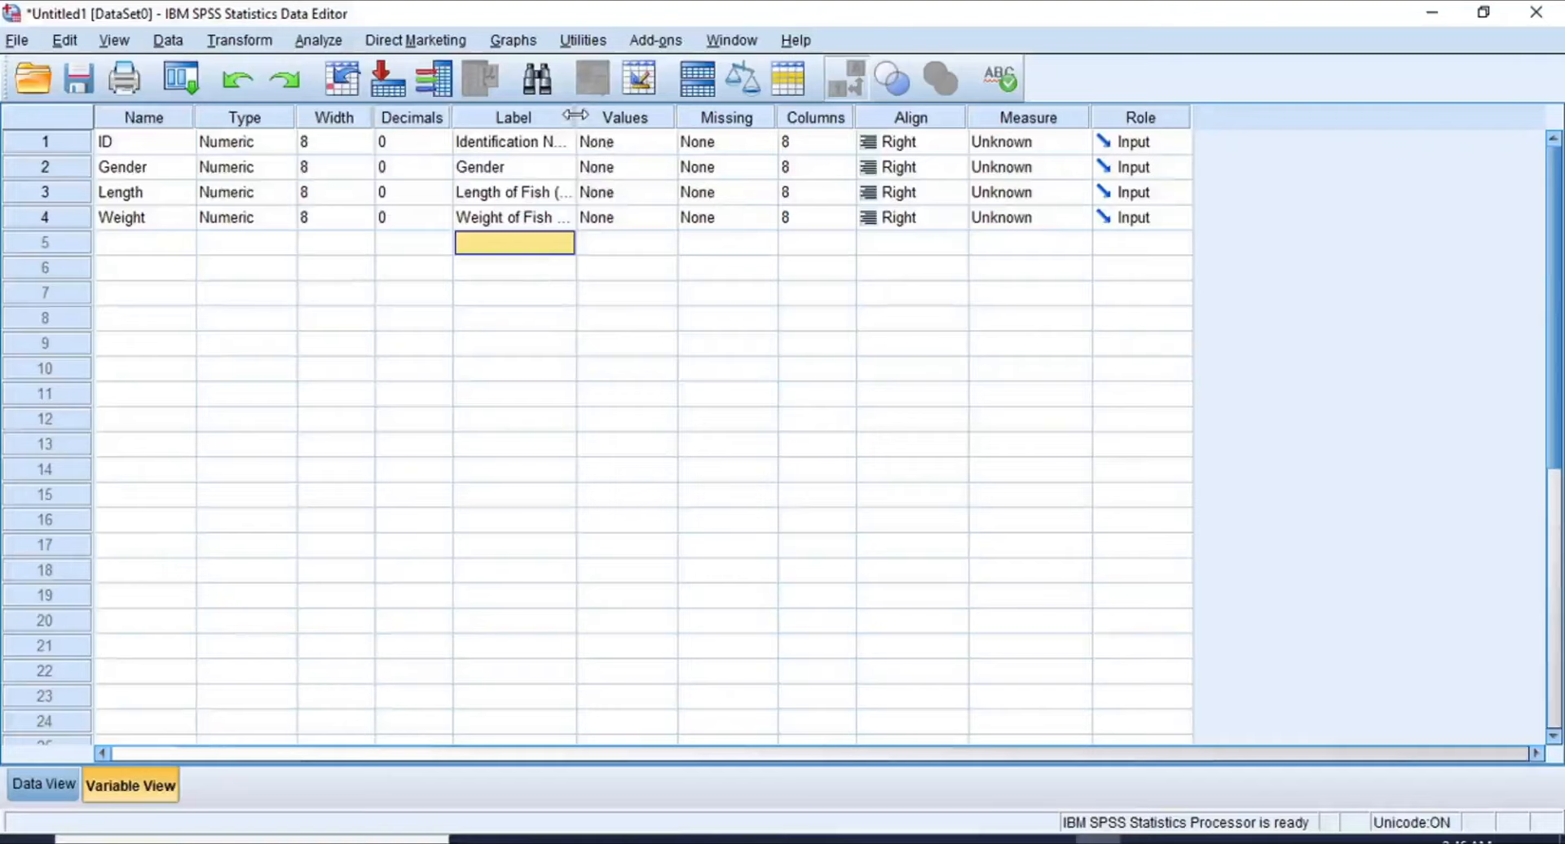
left_click_drag(574, 114, 611, 119)
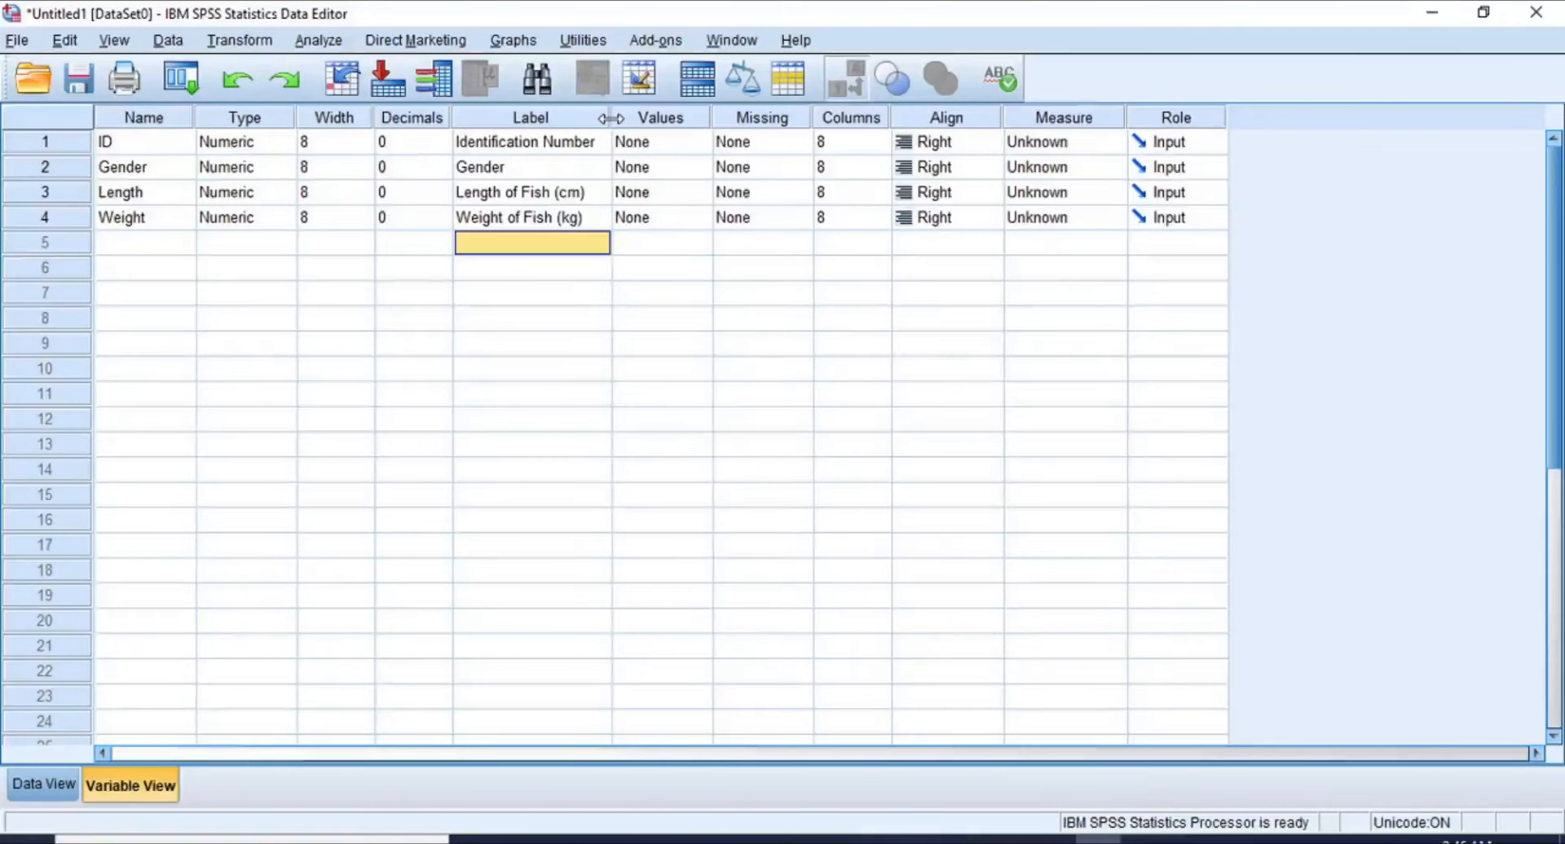
Step: Examine the Values attribute of the variables and the codes in the Gender column of the data grid
left_click(664, 122)
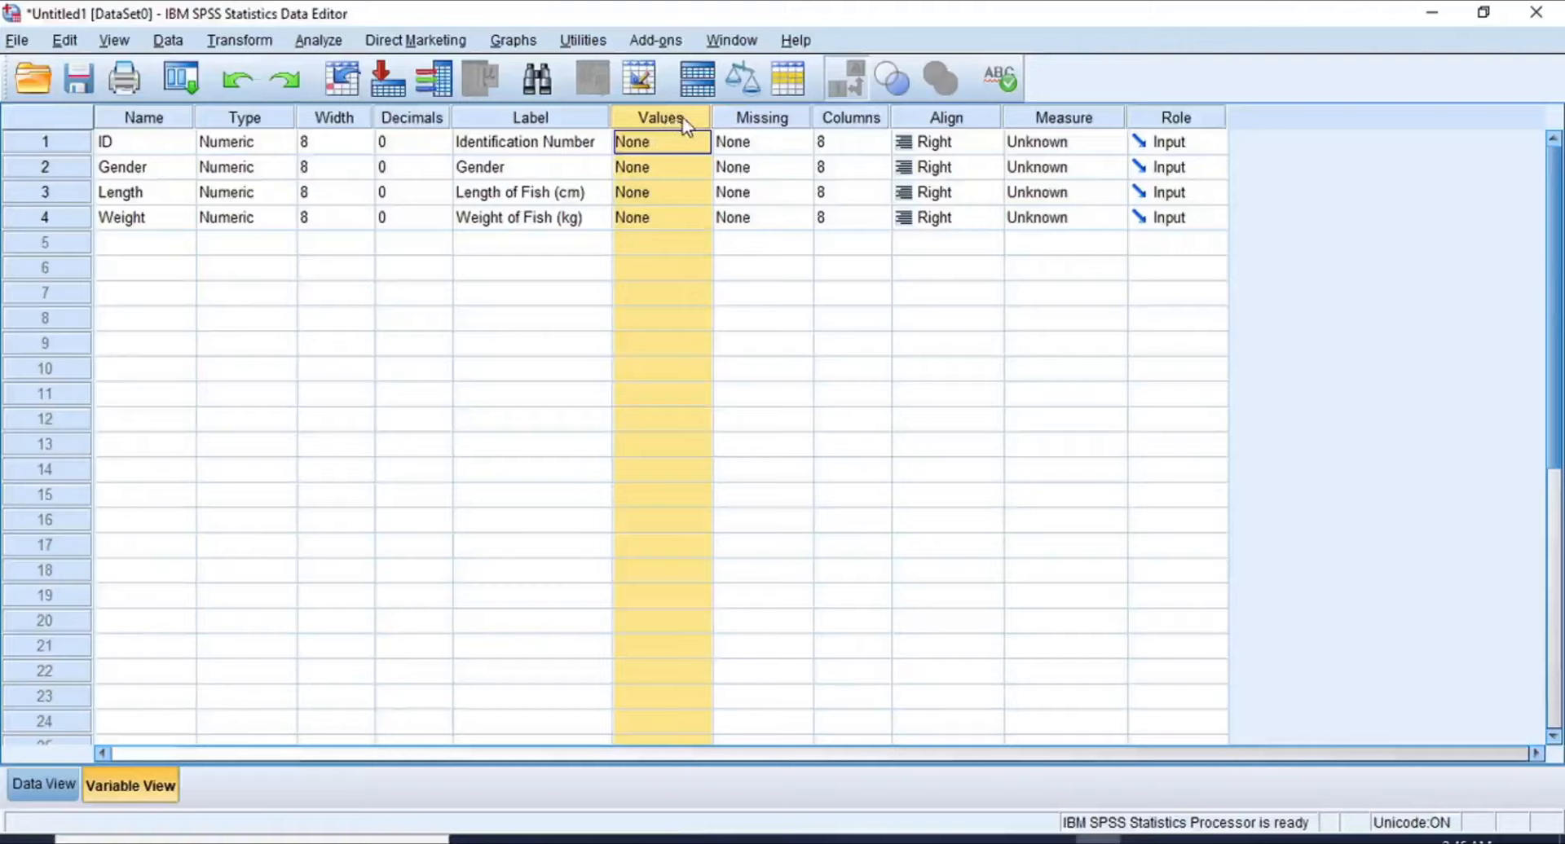
left_click(154, 173)
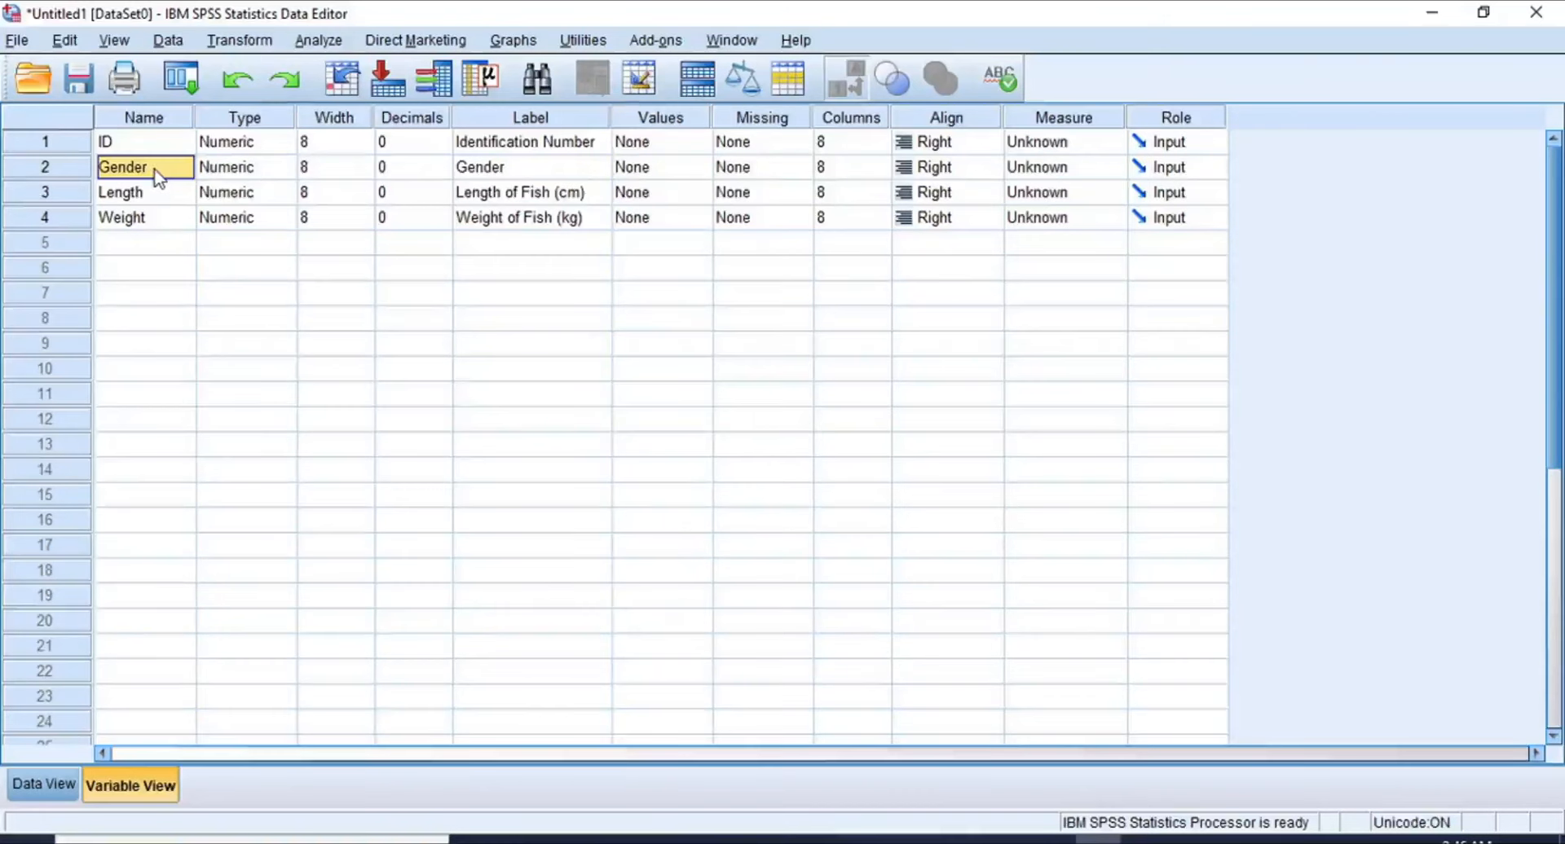
left_click(665, 121)
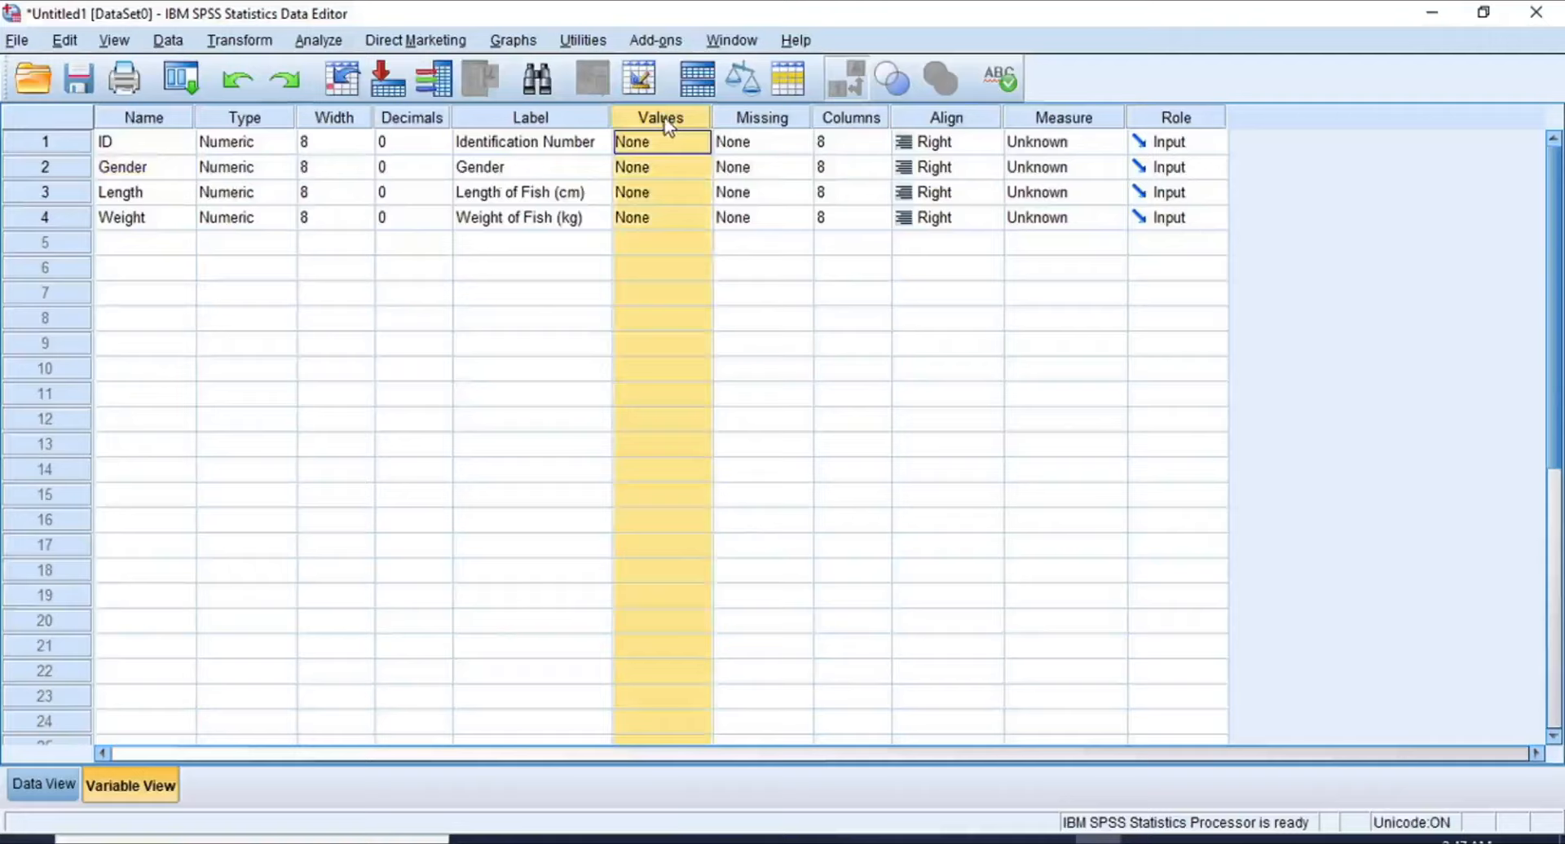
left_click(50, 788)
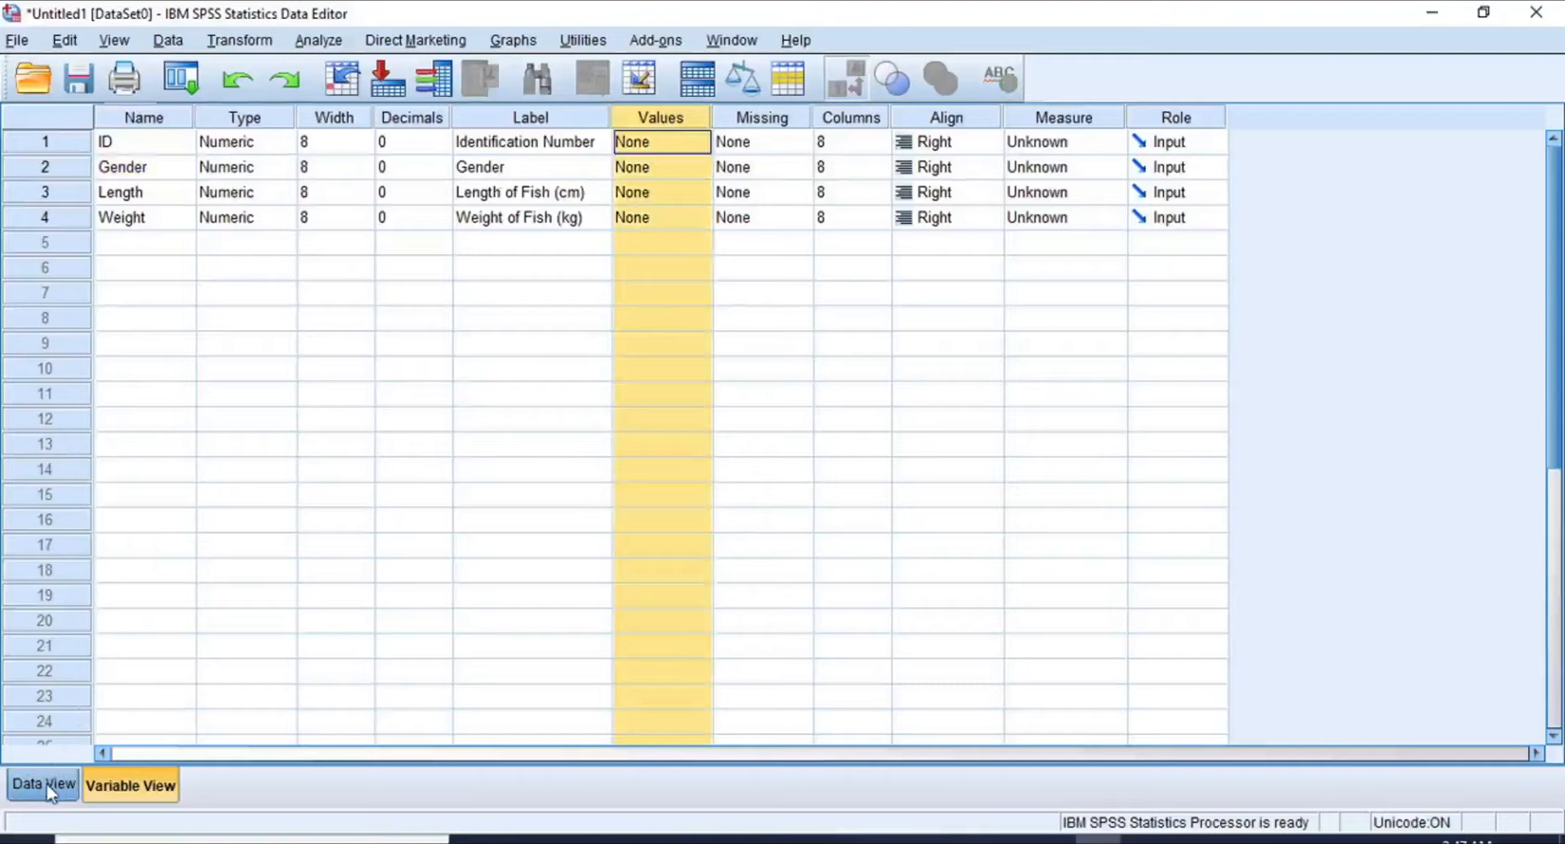
left_click(253, 148)
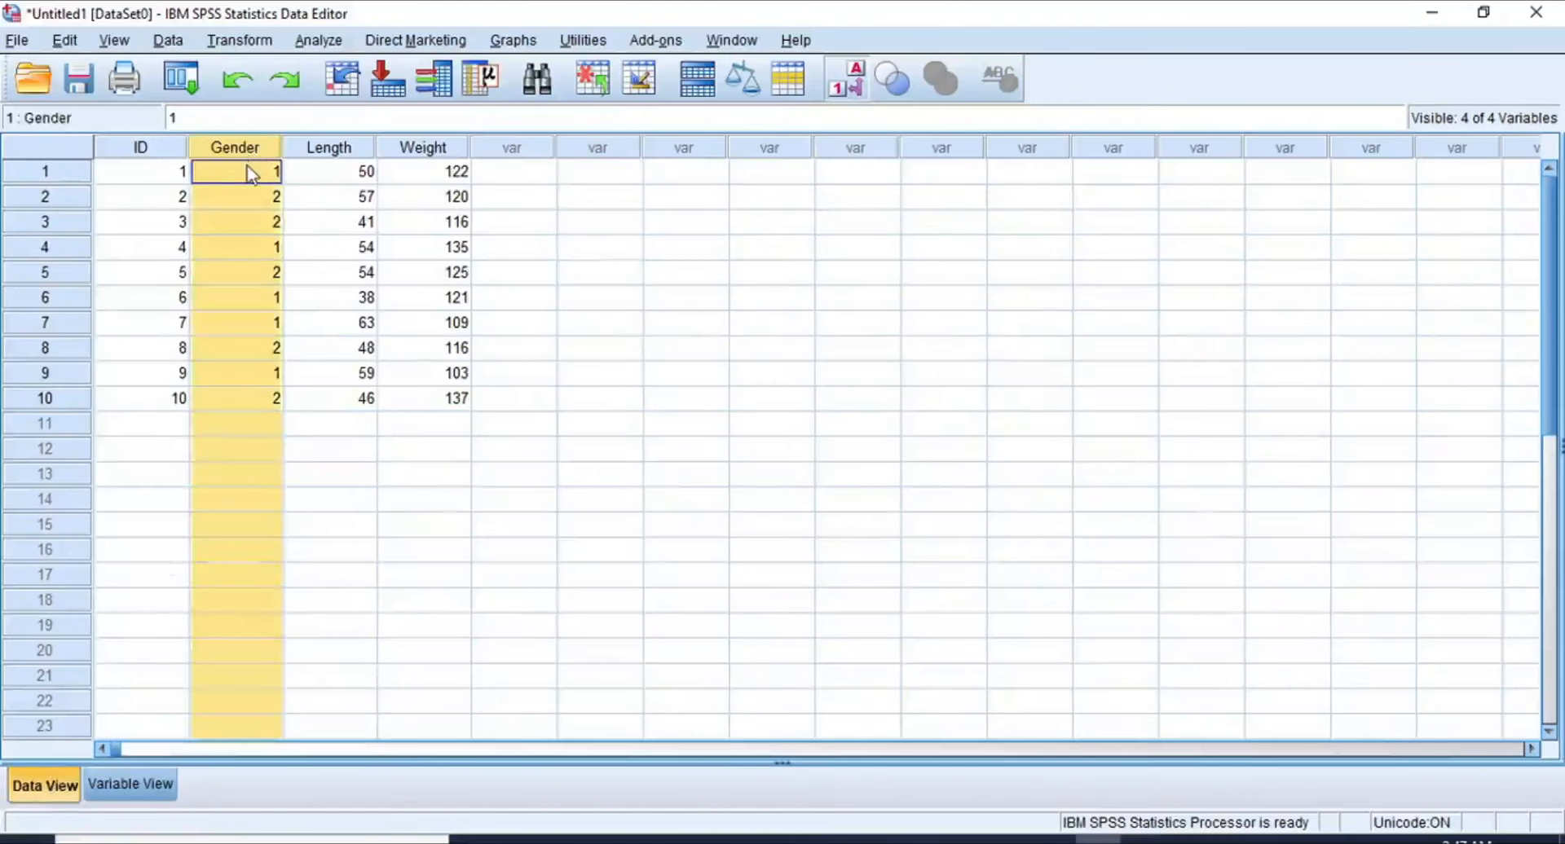
left_click_drag(255, 172, 248, 405)
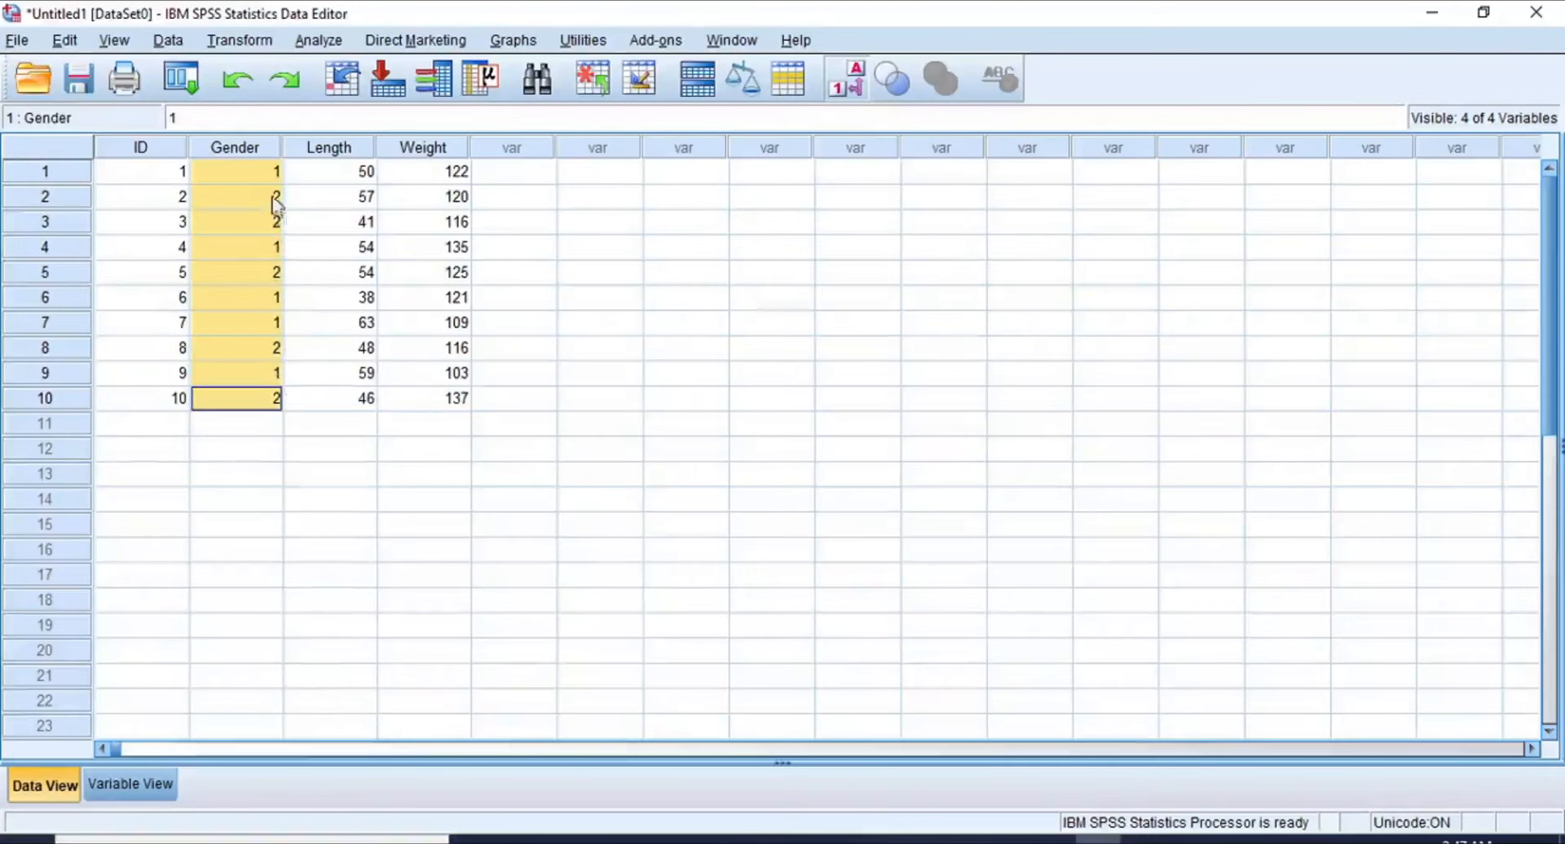
Step: Add the value label "Male" for value 1 of the Gender variable
left_click(130, 786)
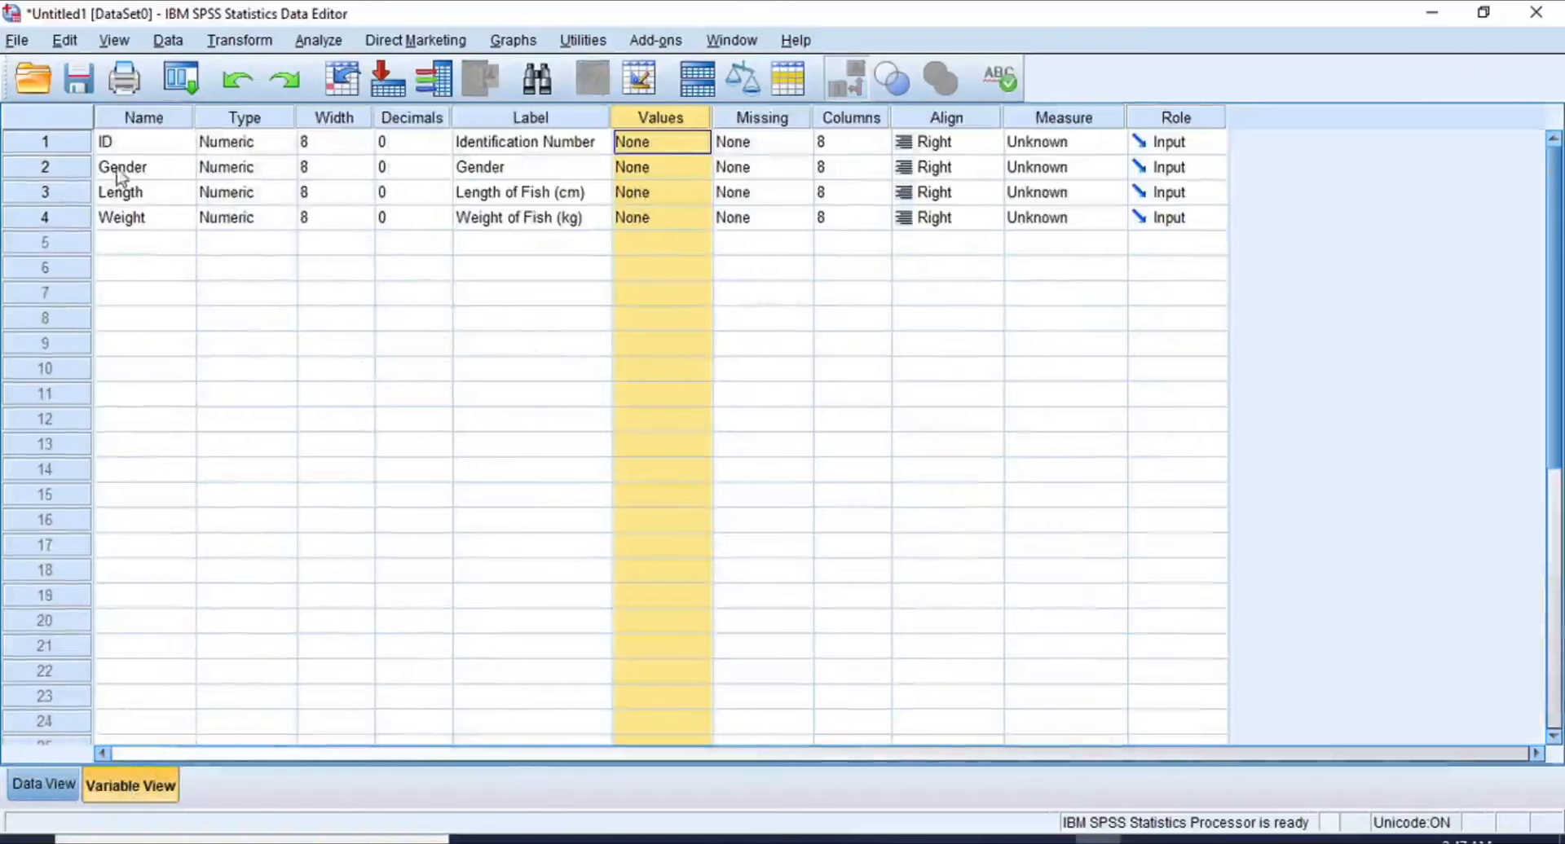
left_click(626, 168)
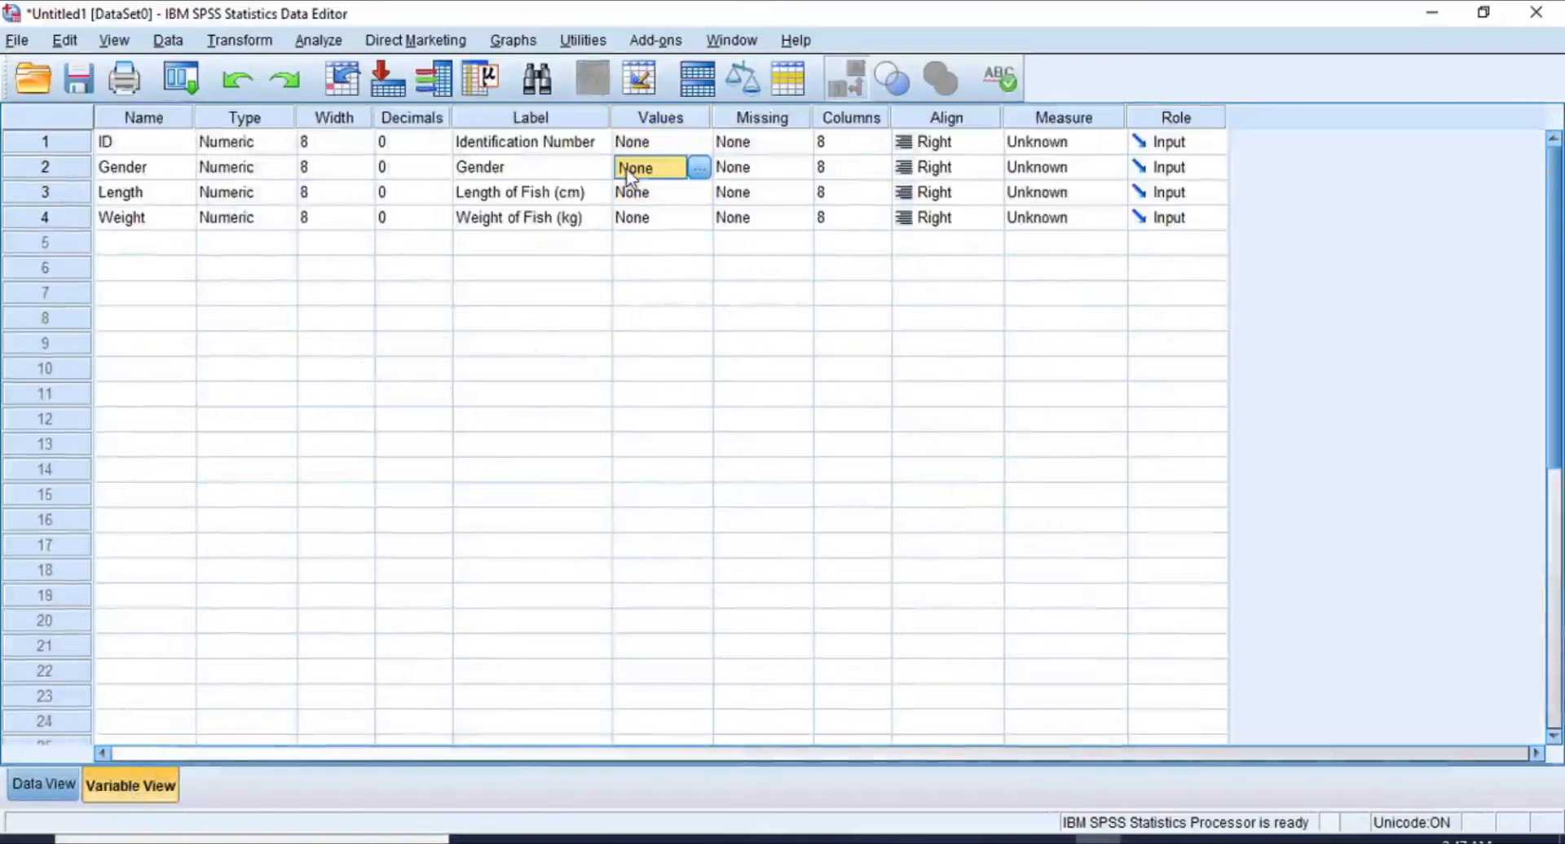
left_click(699, 169)
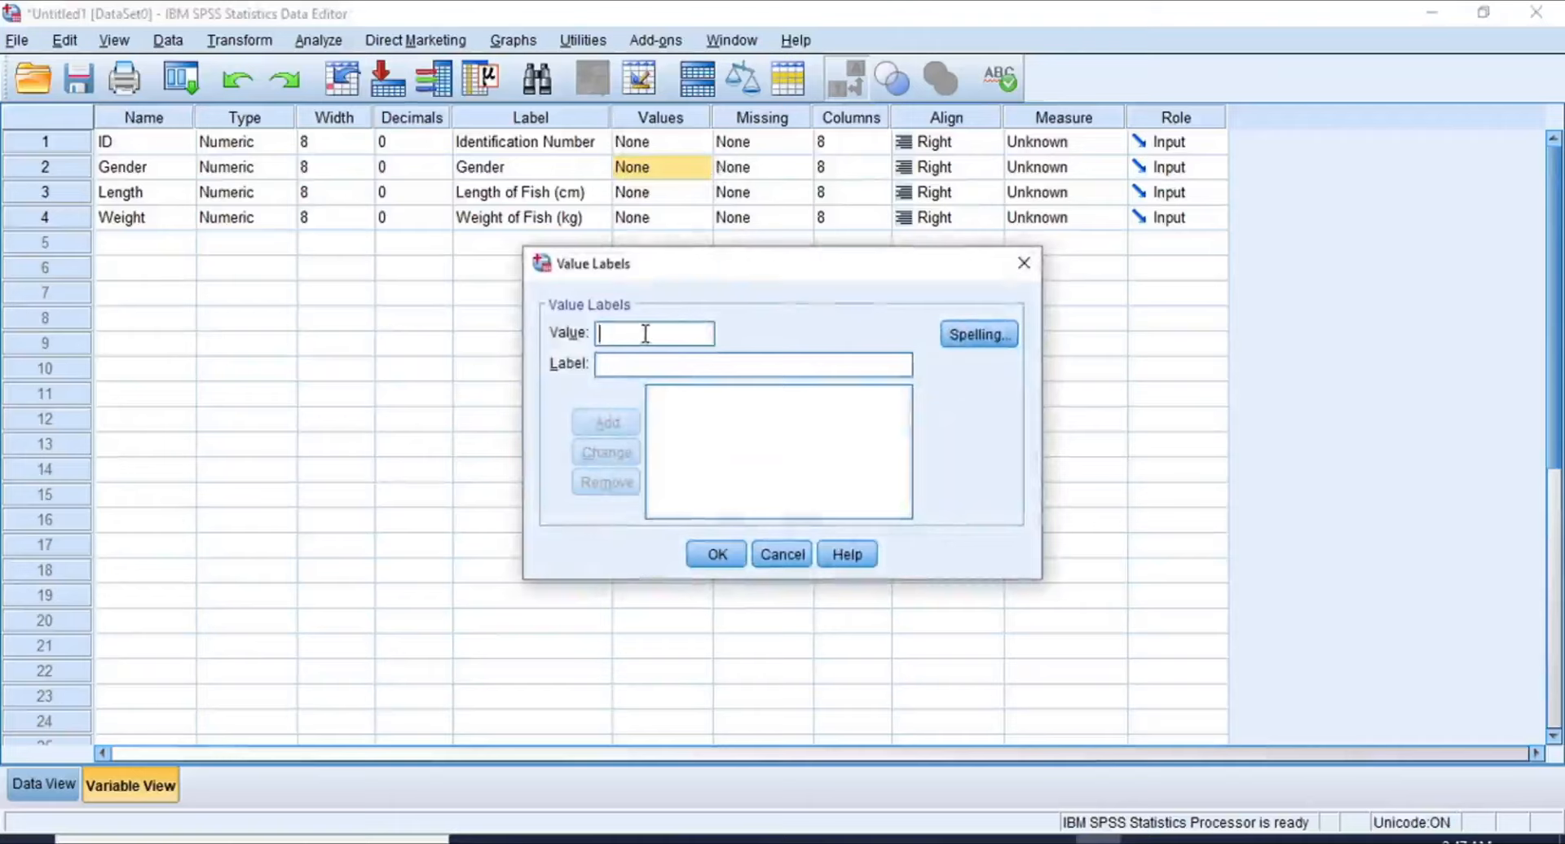
type("1")
left_click(638, 367)
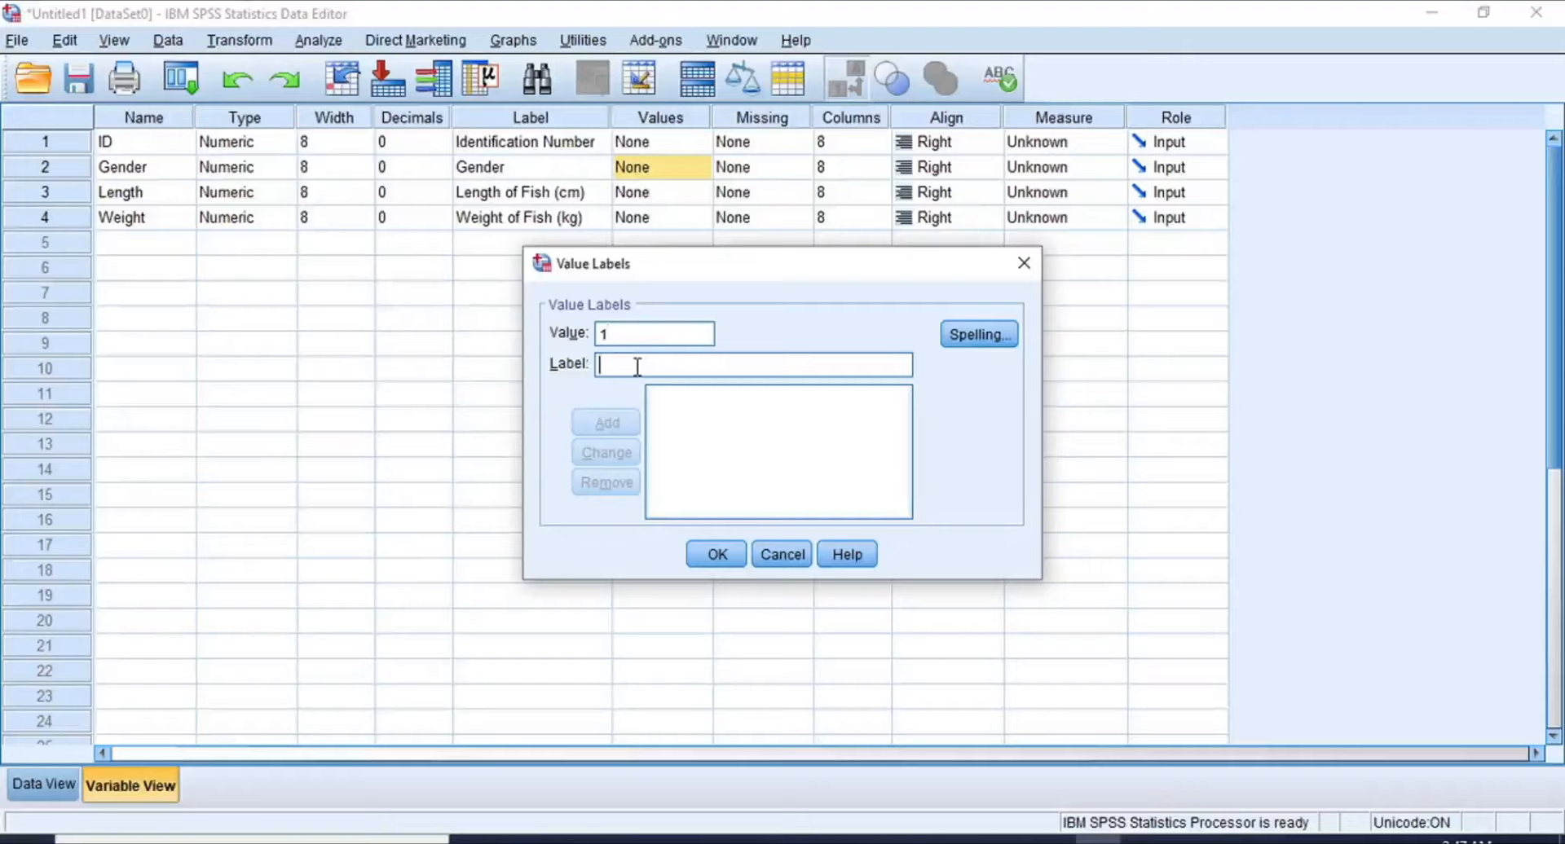
type("M")
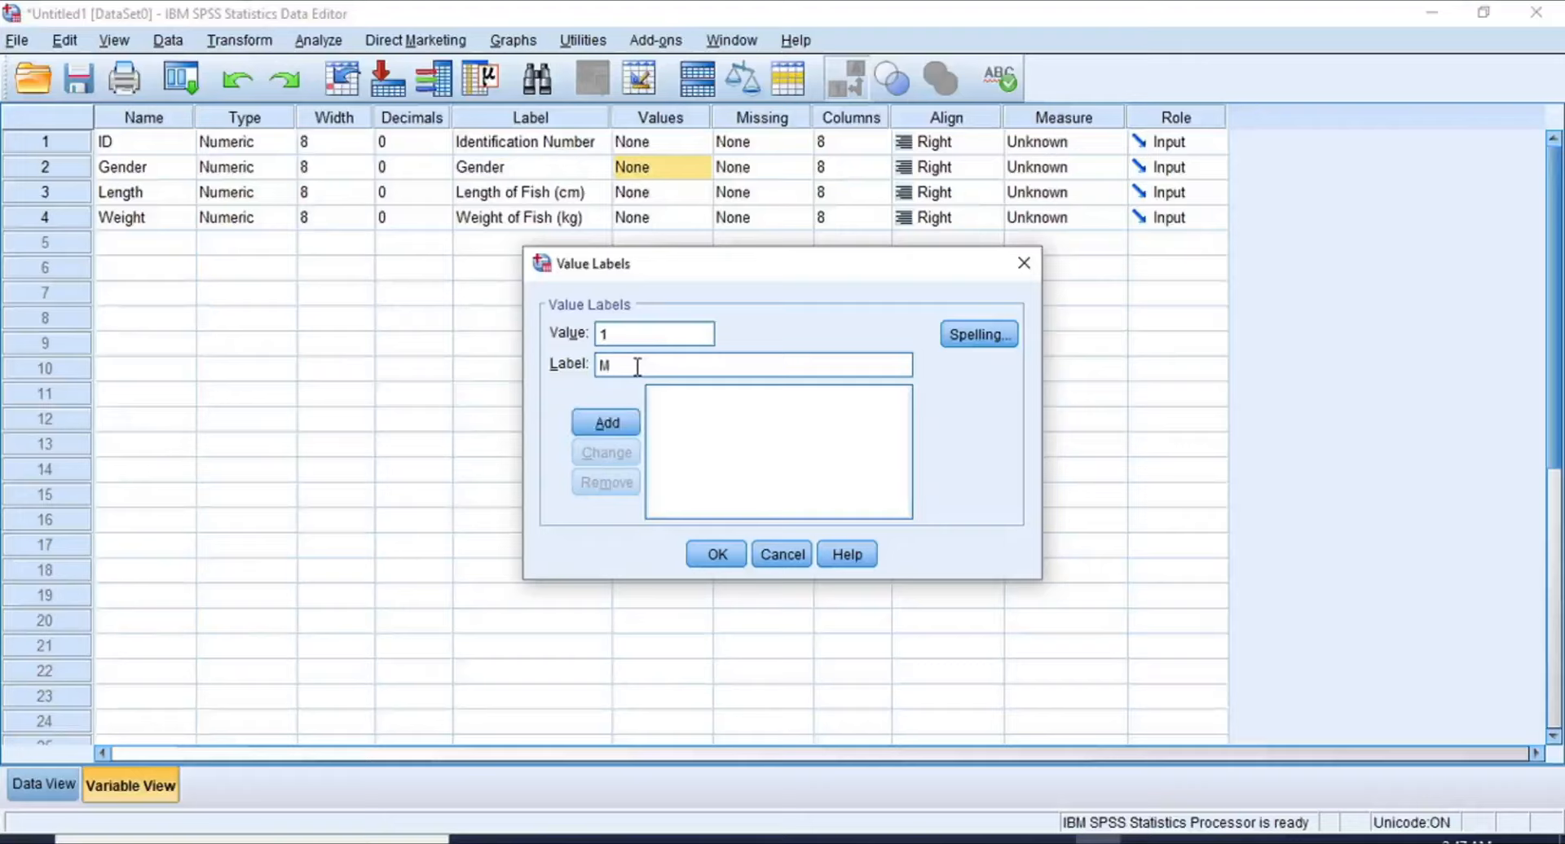
type("ale")
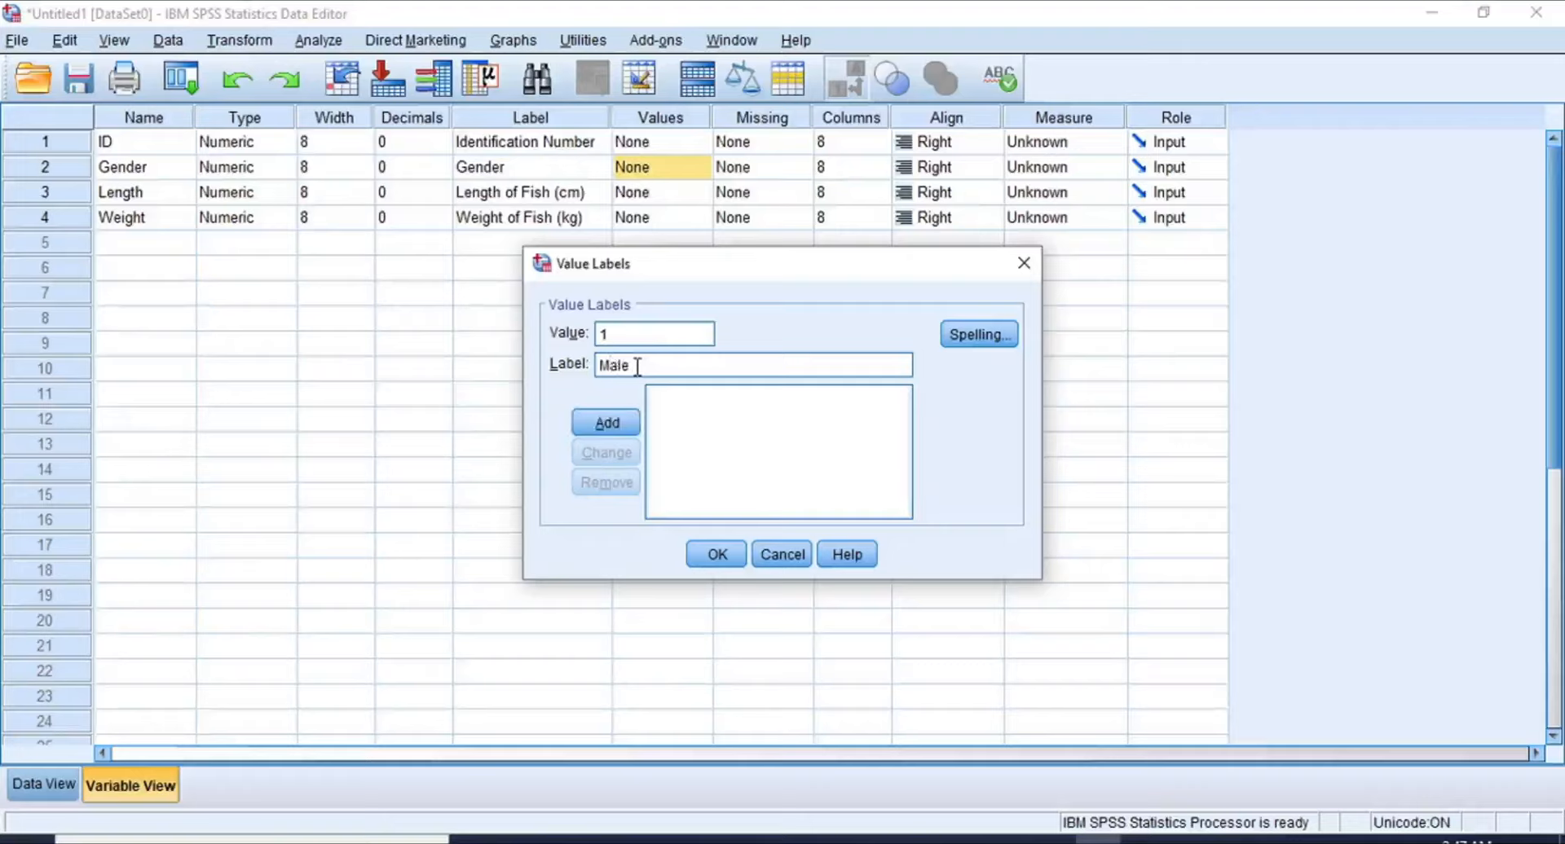
left_click(610, 426)
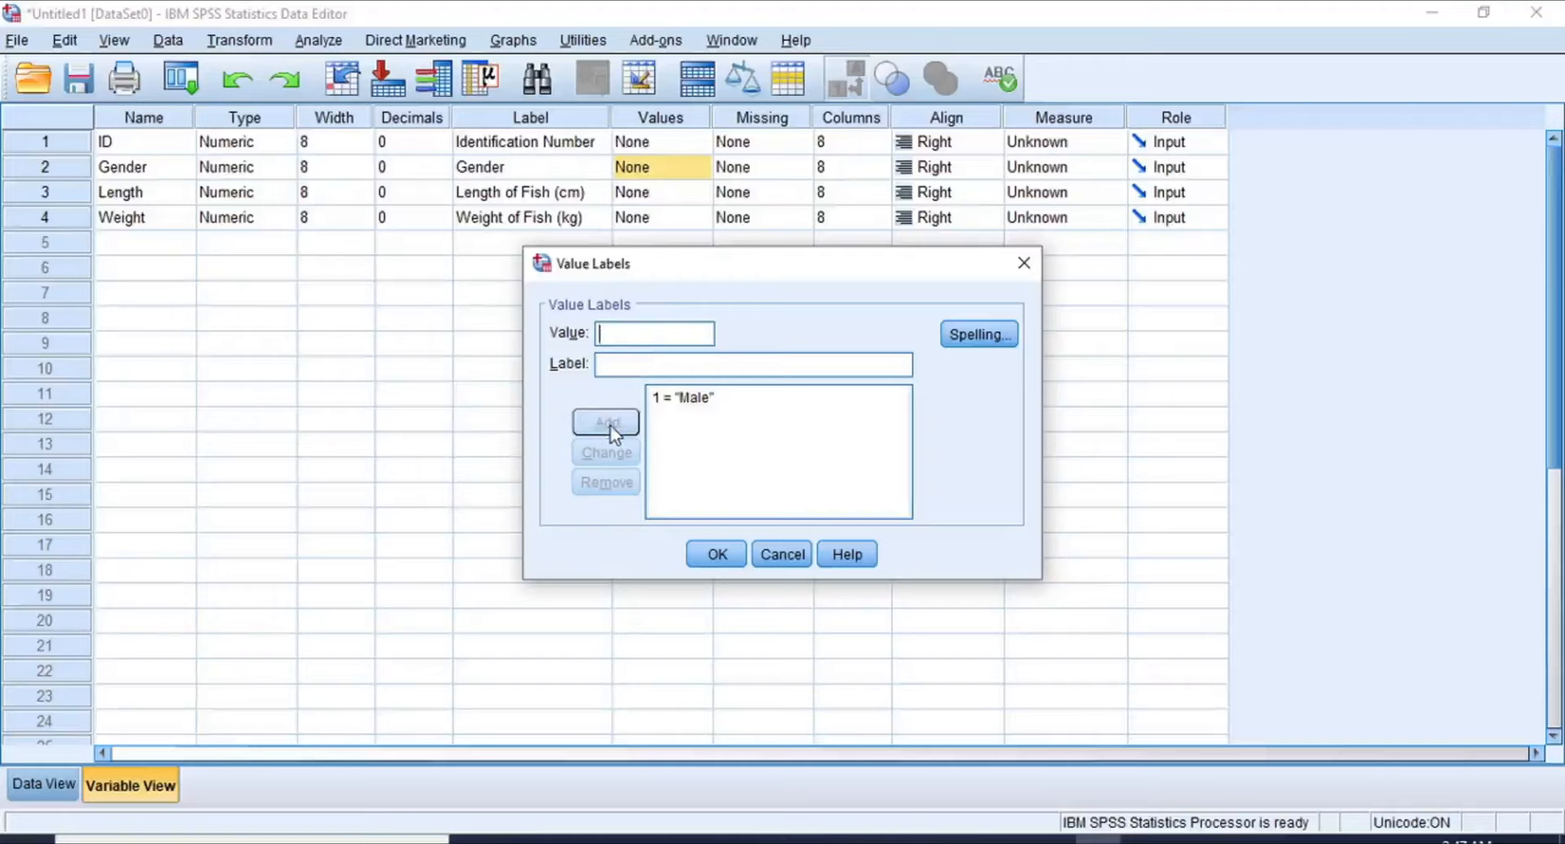
Step: Add the value label "Female" for value 2 of the Gender variable and apply the value labels
type("2")
left_click(625, 362)
type("Female")
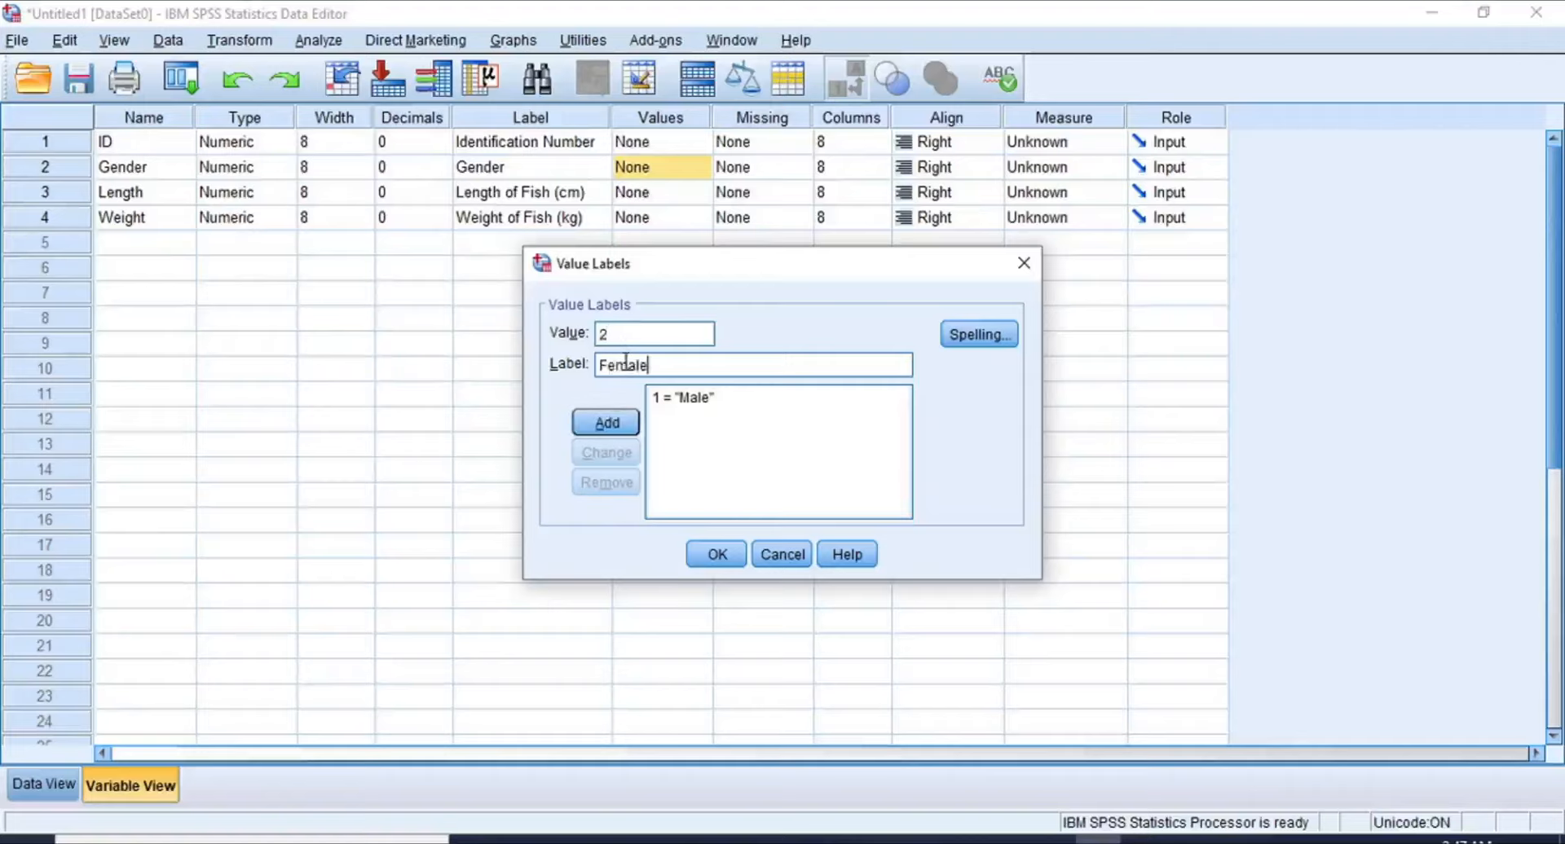
left_click(611, 425)
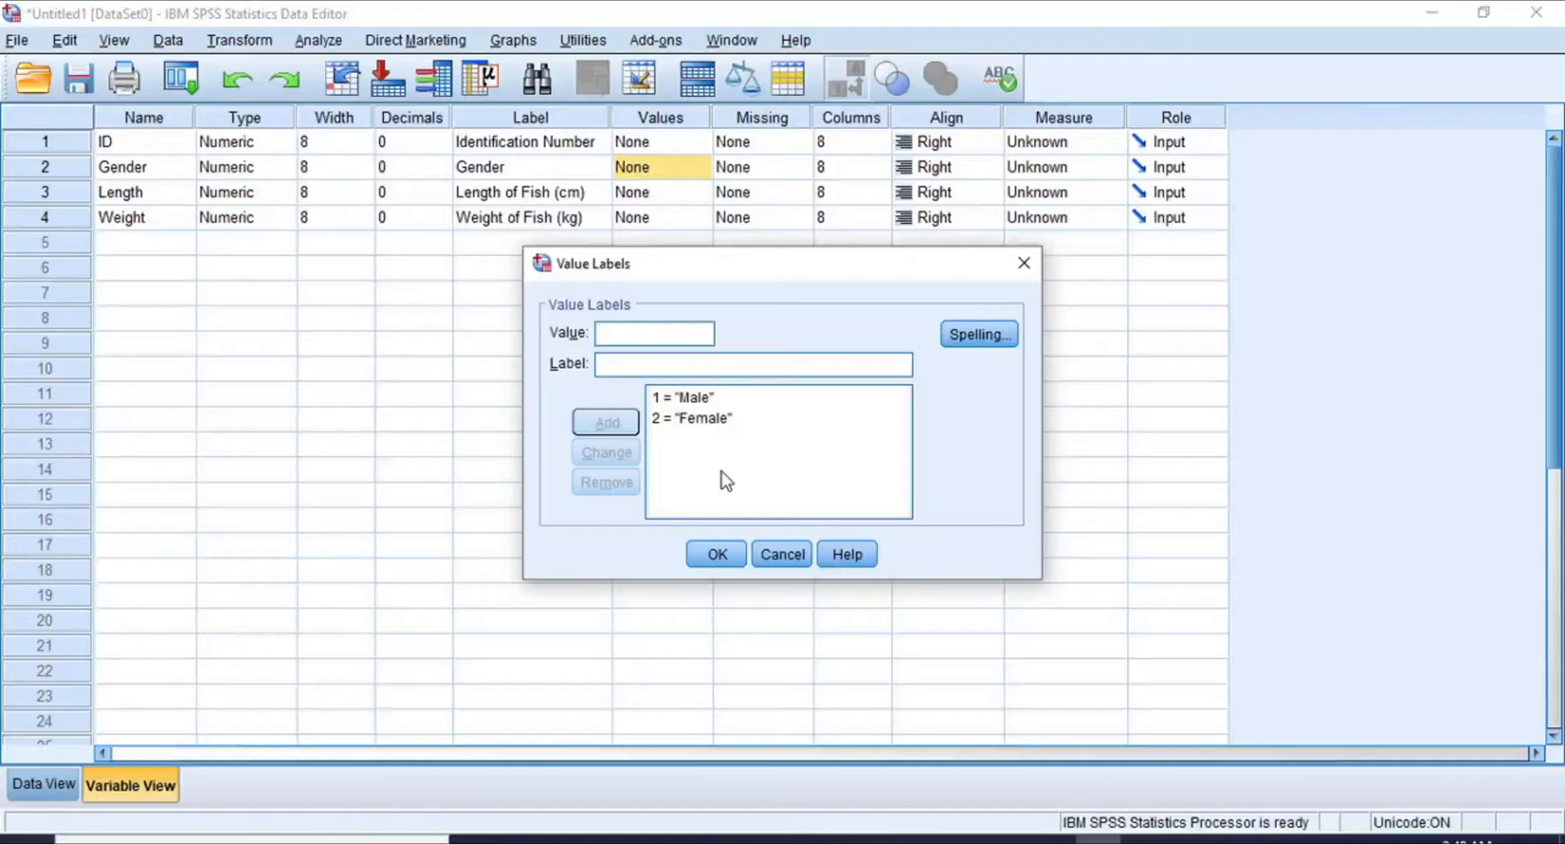
left_click(719, 560)
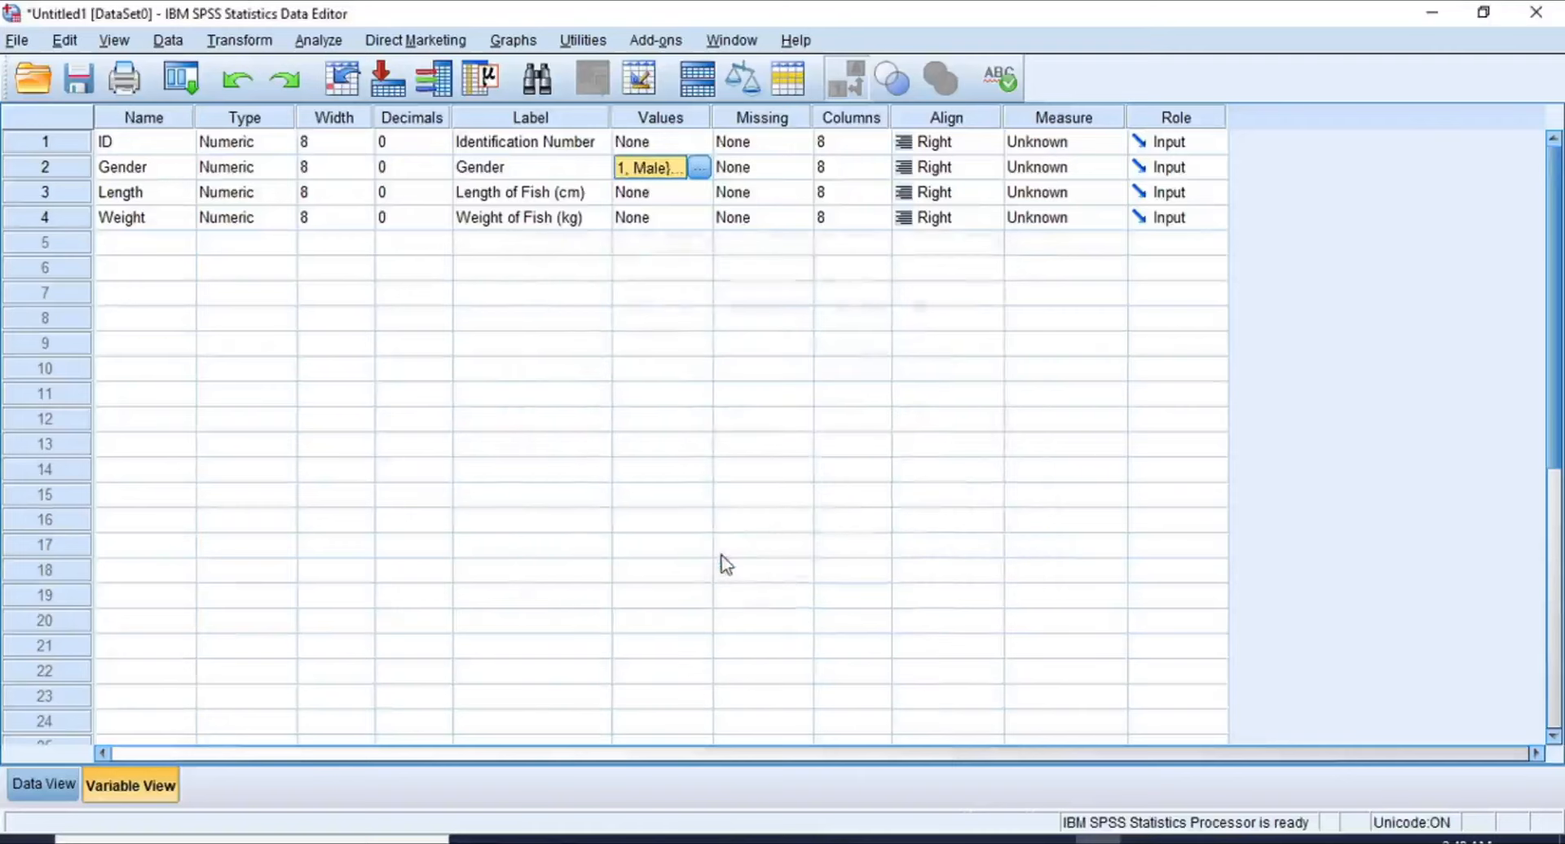
Step: Review the Gender column in the data grid, toggling between value labels and numeric codes and leaving the codes displayed
left_click(43, 784)
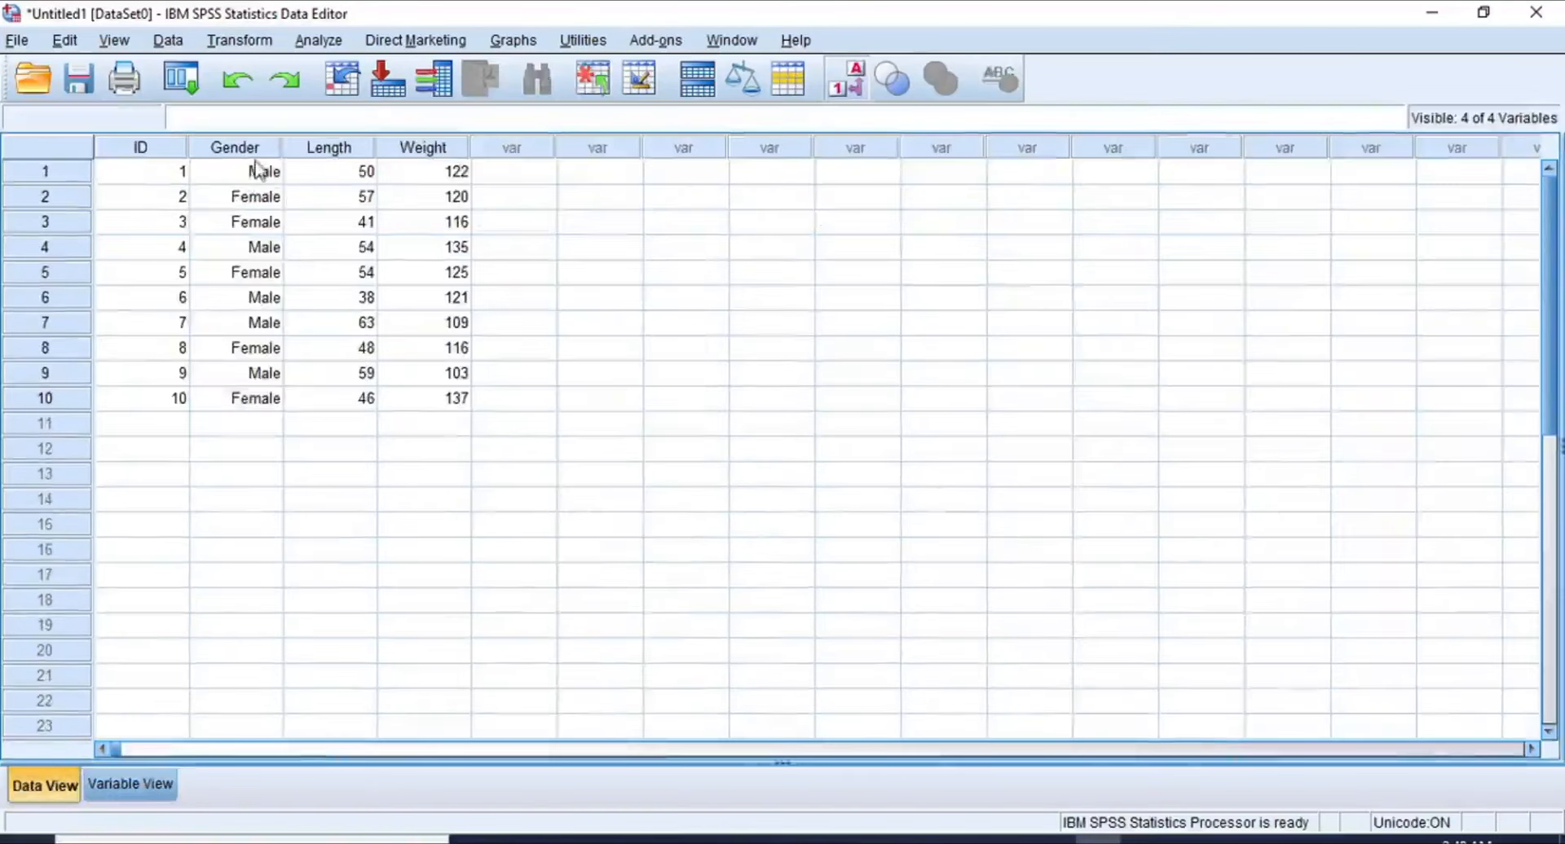
left_click_drag(251, 170, 242, 400)
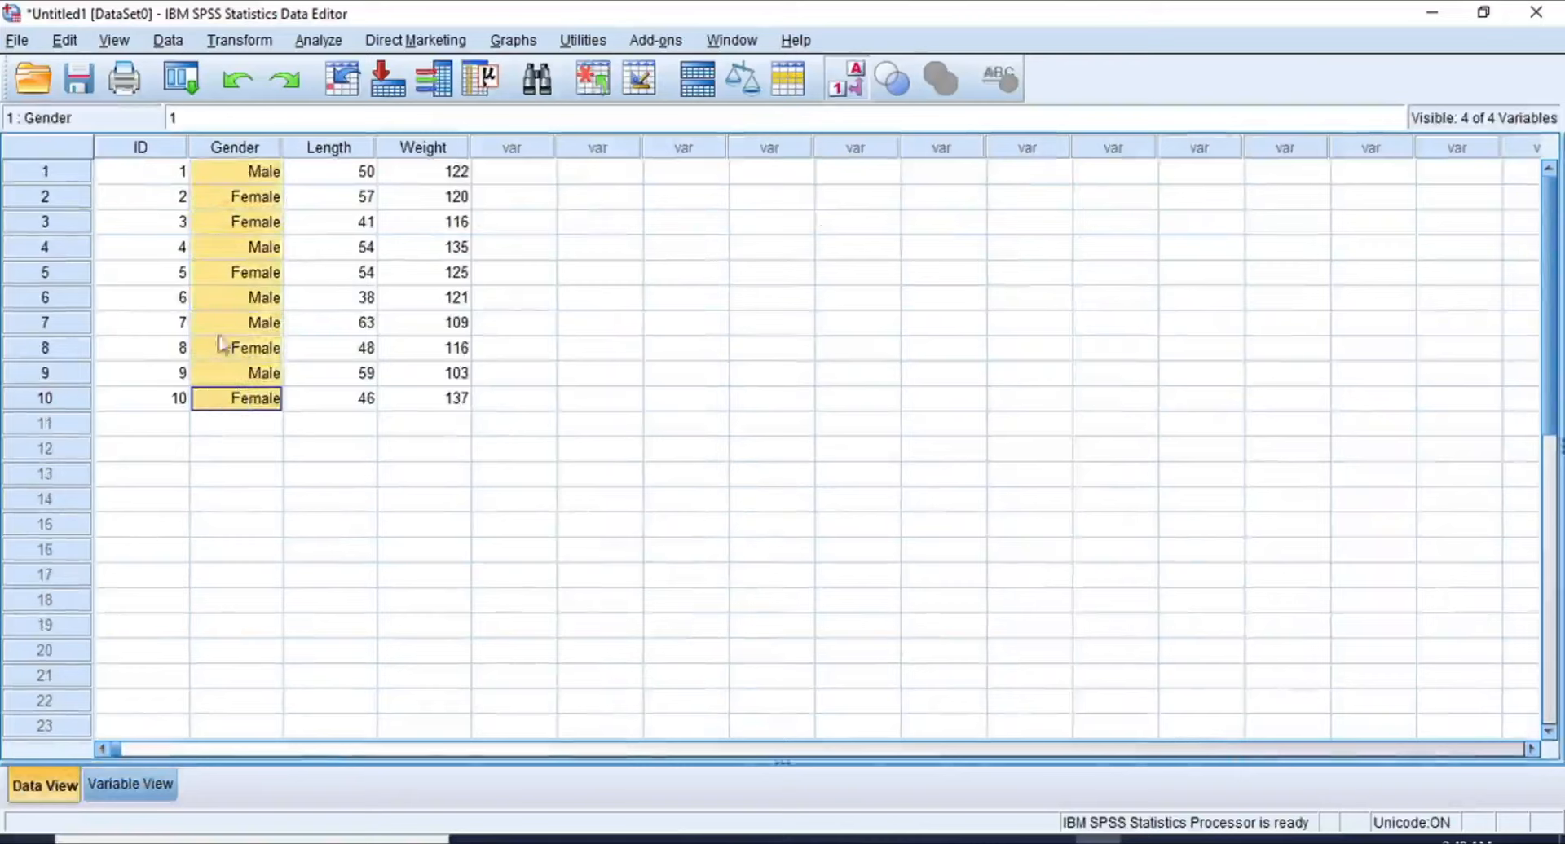
left_click(852, 85)
left_click(853, 86)
left_click(852, 85)
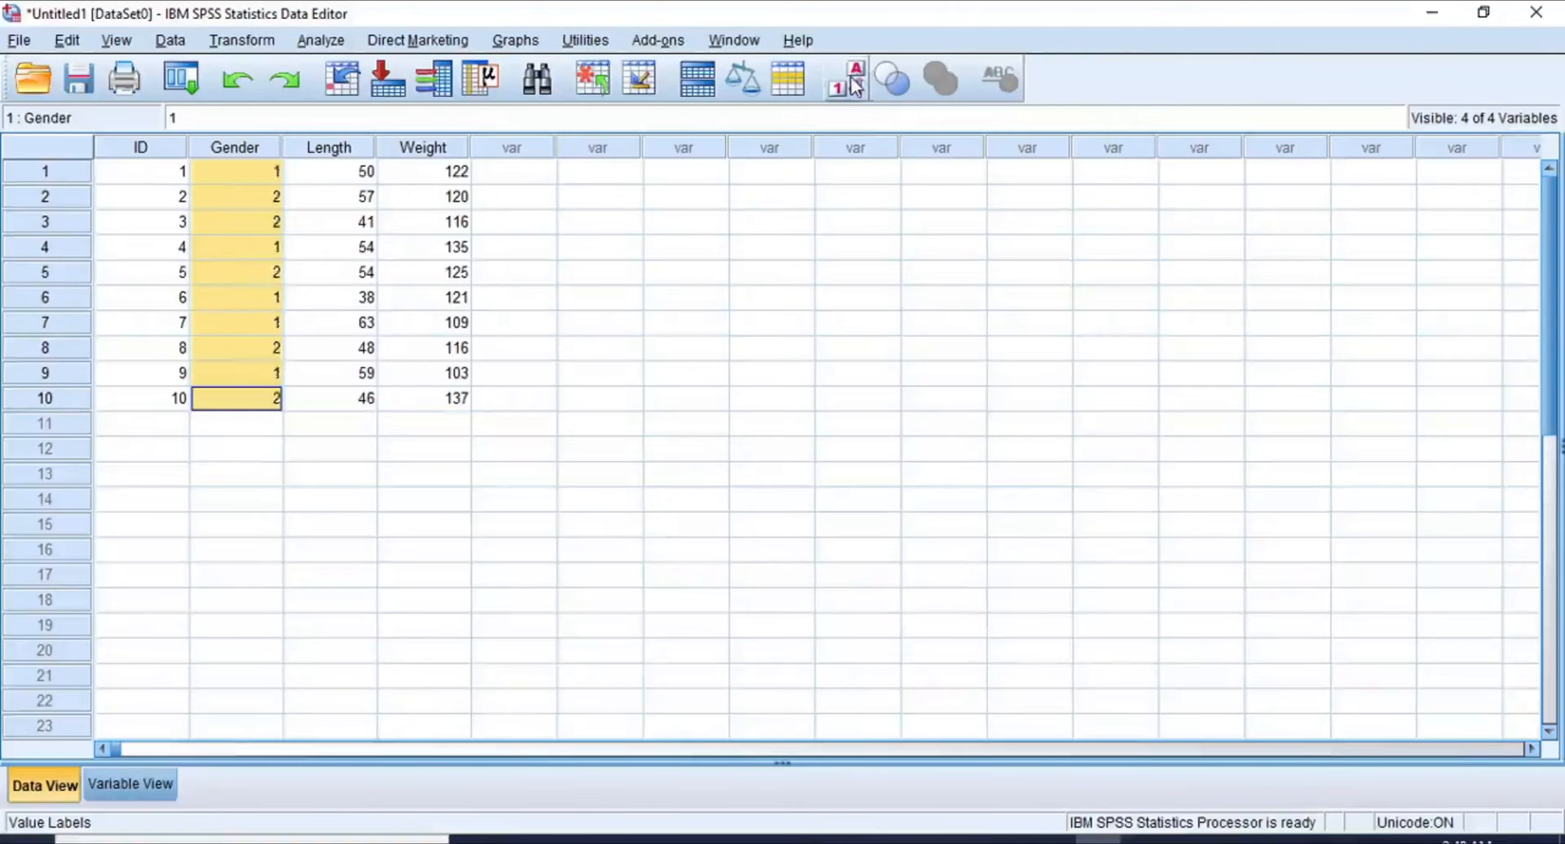
Step: Display the value labels instead of the numeric codes in the Gender column of the data grid
left_click(853, 85)
left_click(852, 85)
left_click(853, 85)
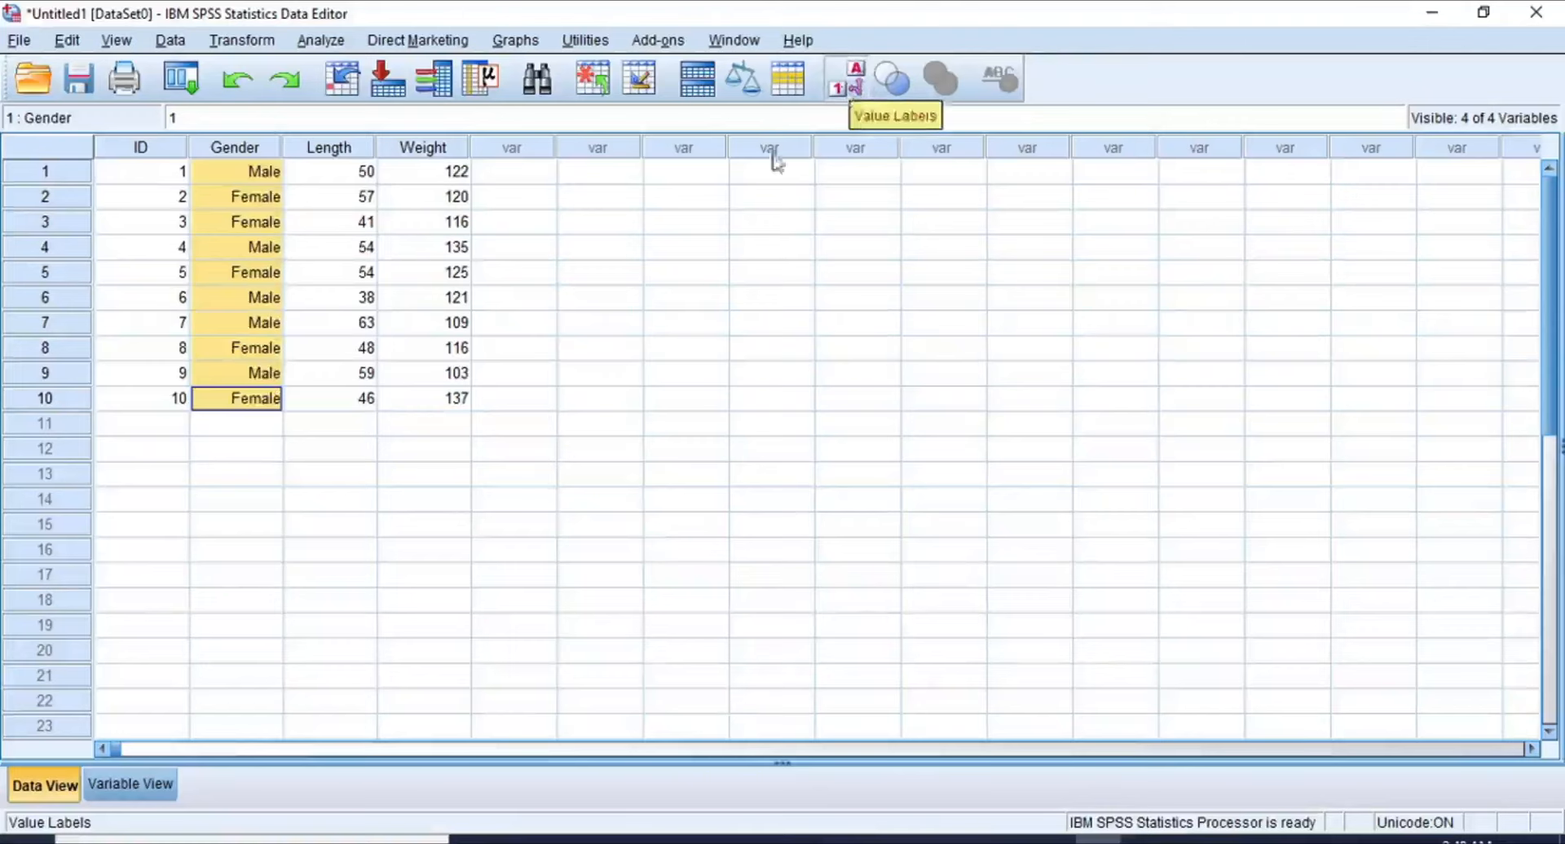
Step: Examine the Missing attribute of the variables and check the data grid for missing values
left_click(145, 781)
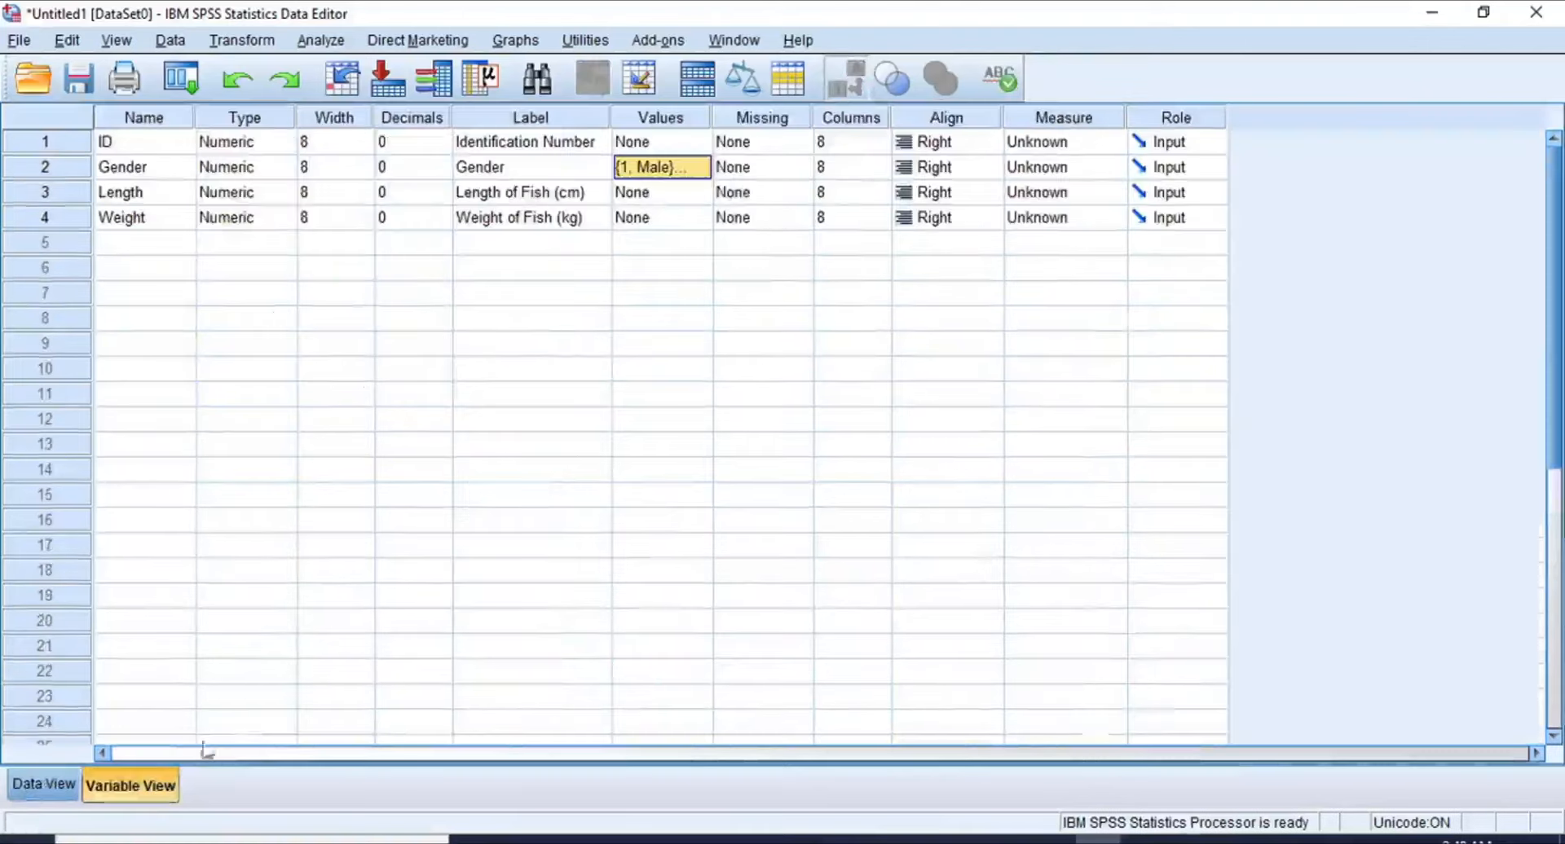
left_click(762, 119)
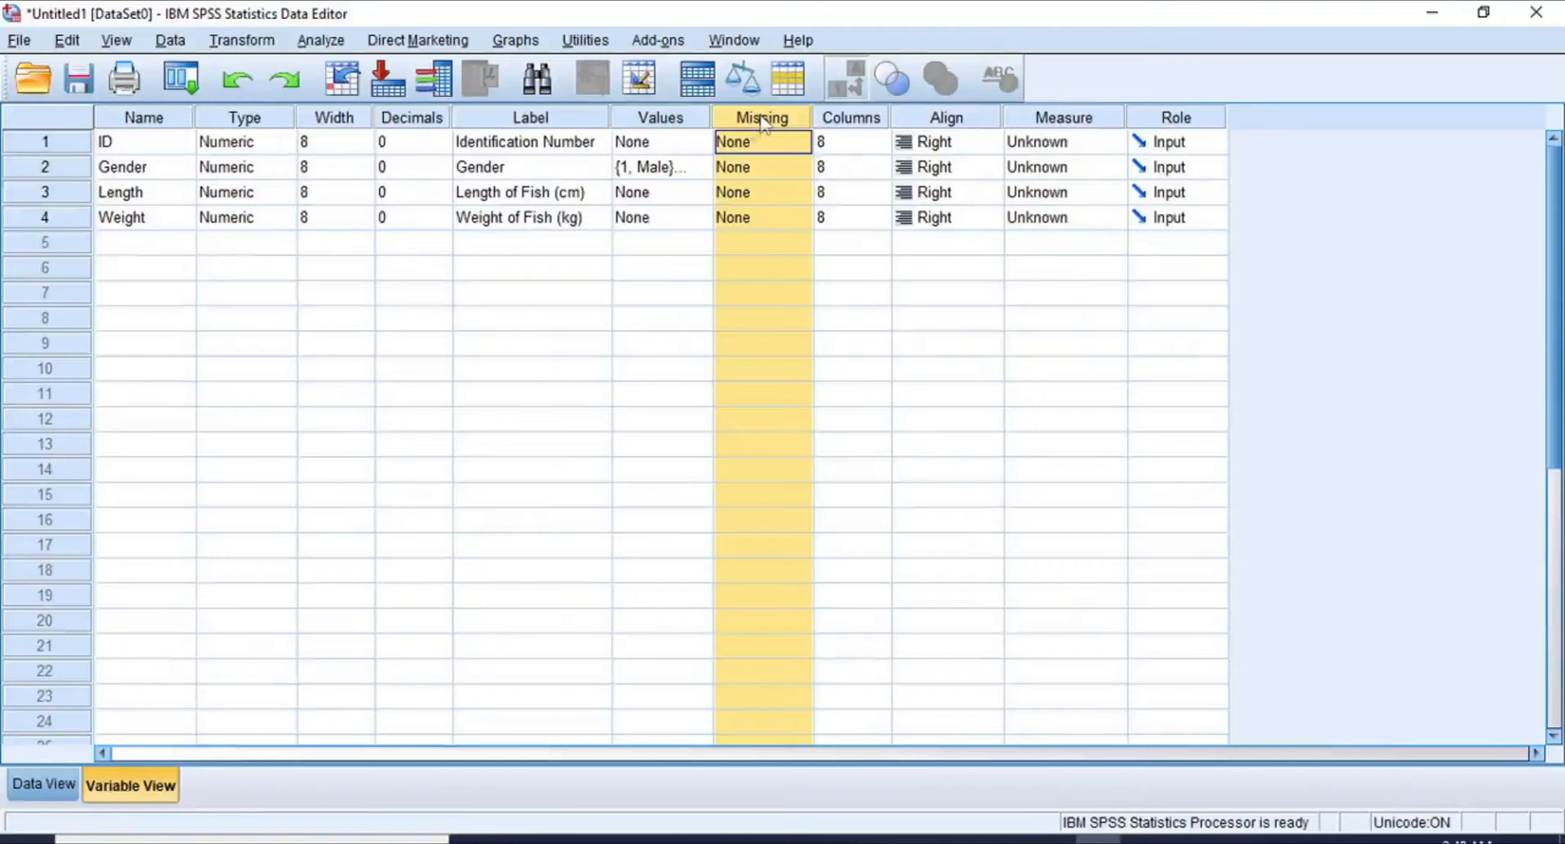
left_click(44, 784)
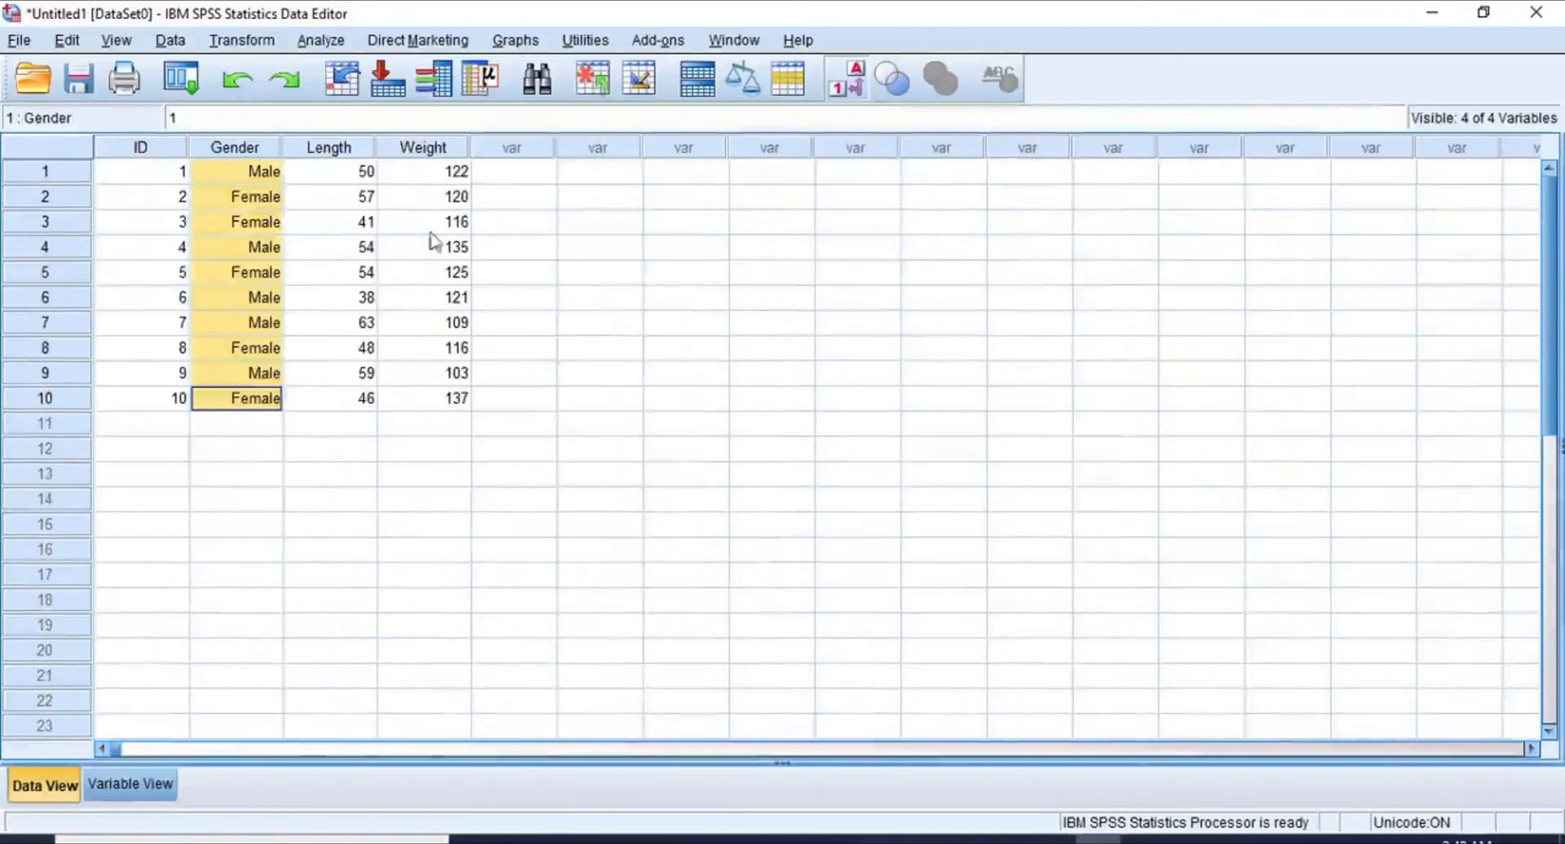
left_click_drag(149, 173, 440, 415)
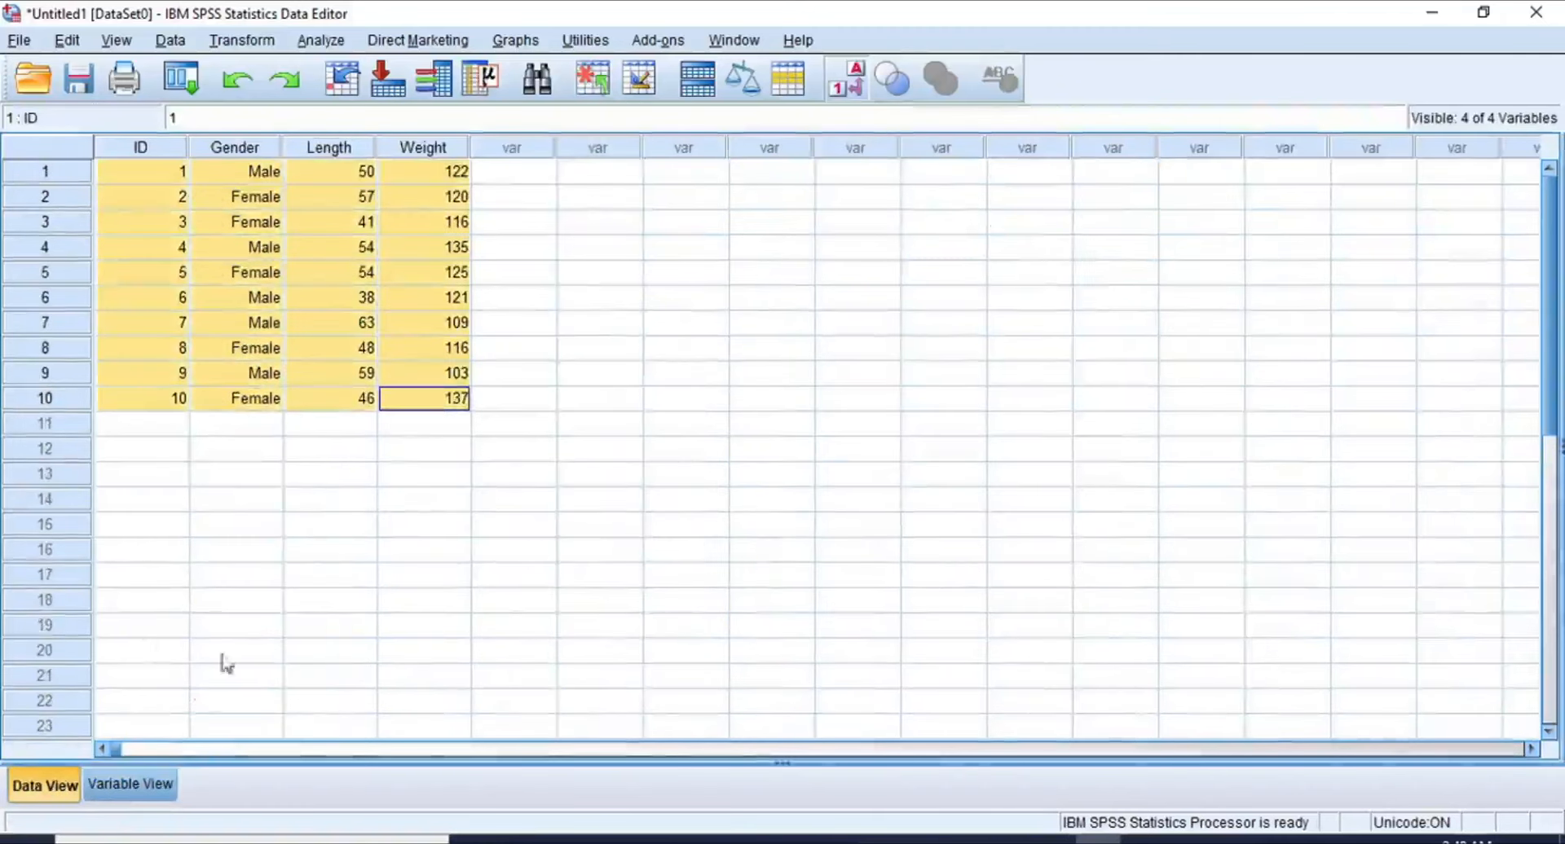
left_click(130, 784)
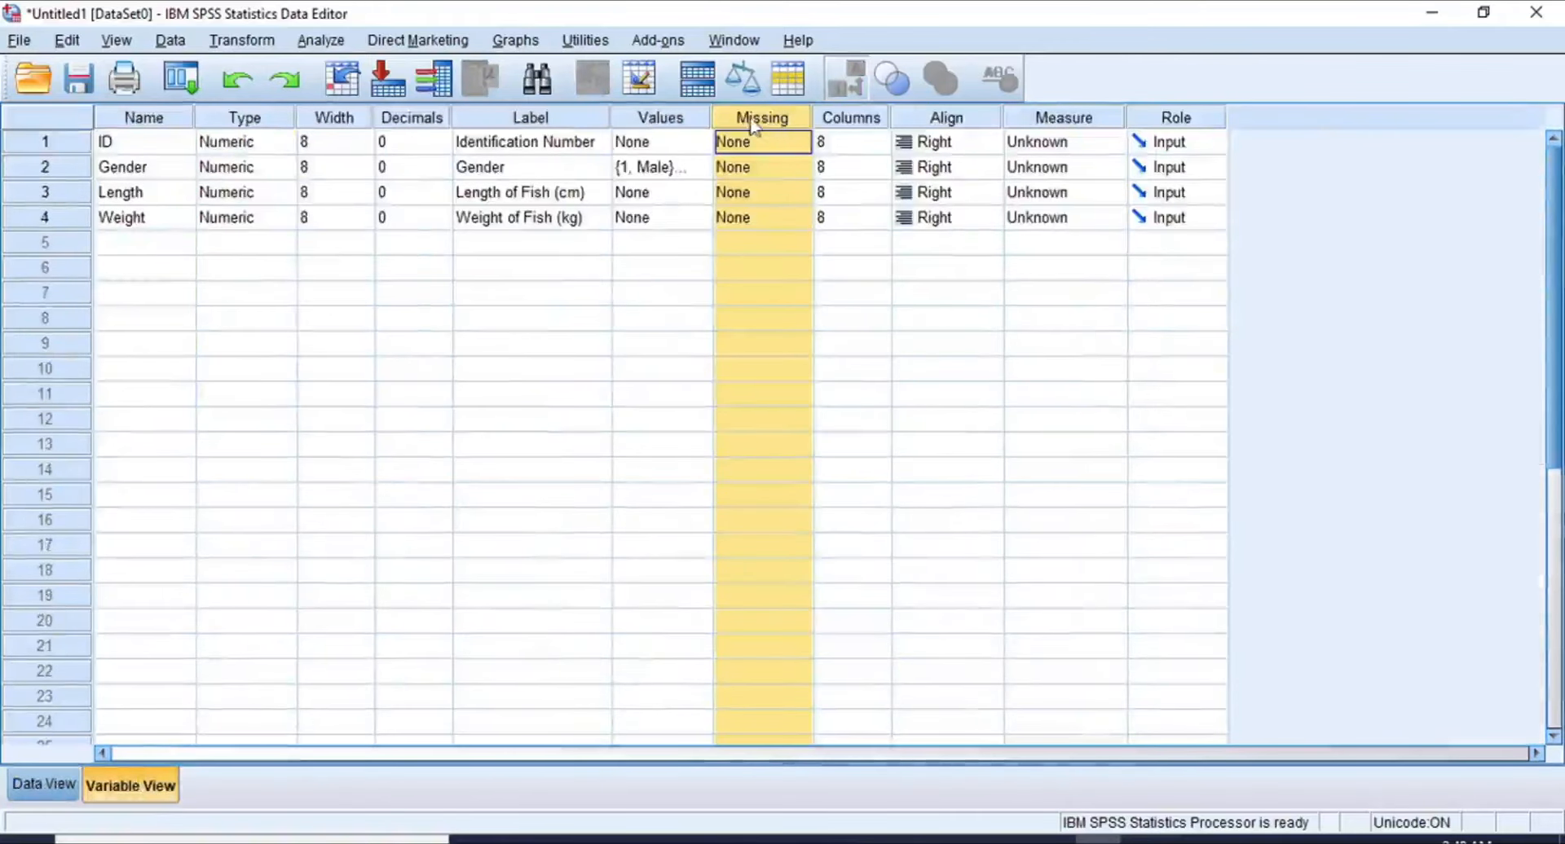
Step: Set the Columns attribute of the ID variable to 16
left_click(861, 115)
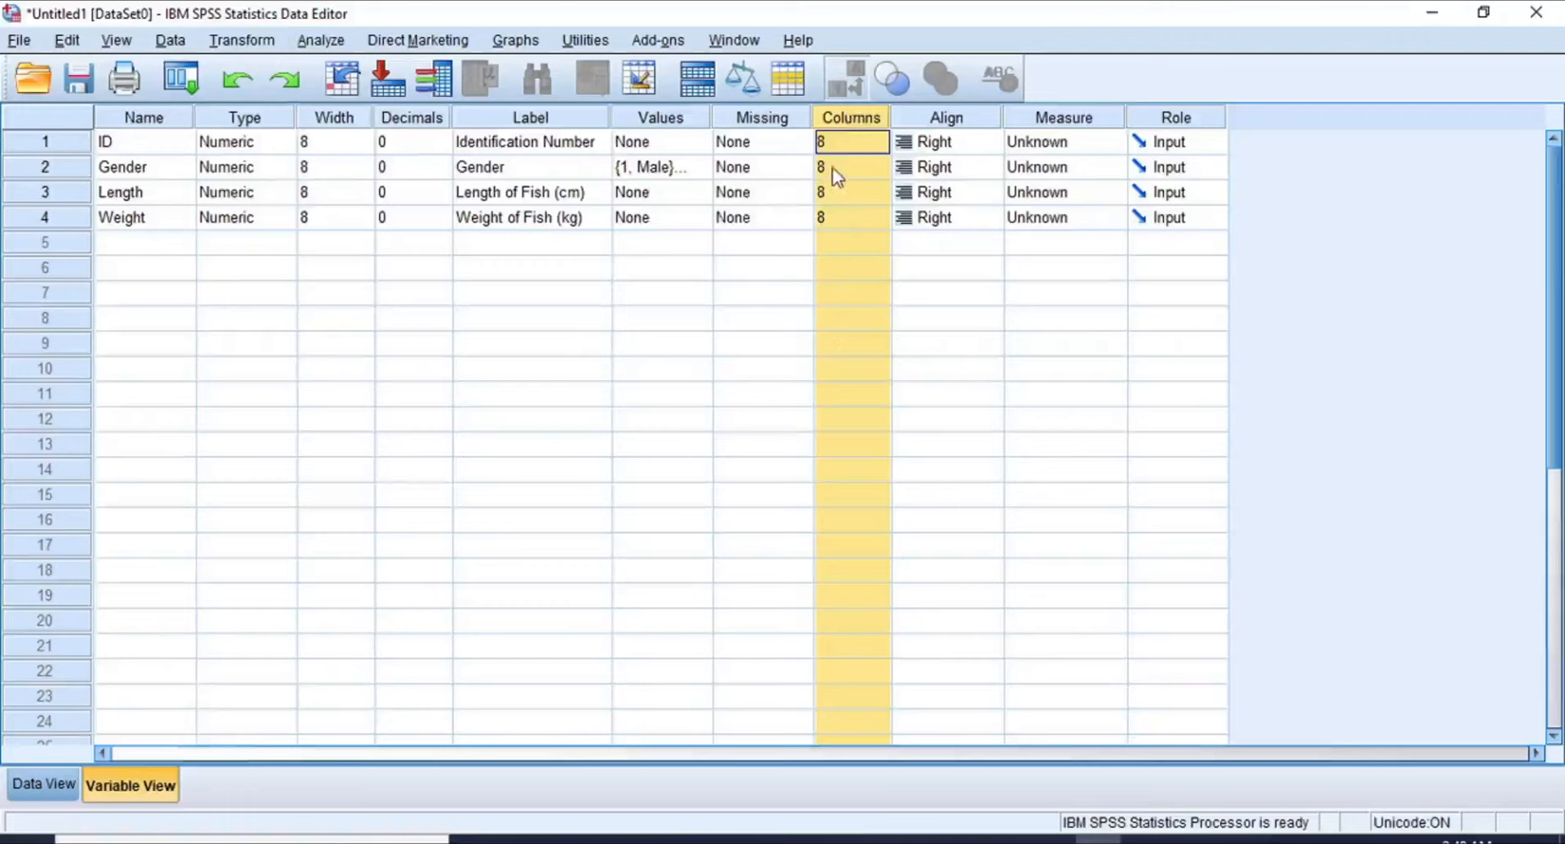
left_click(836, 142)
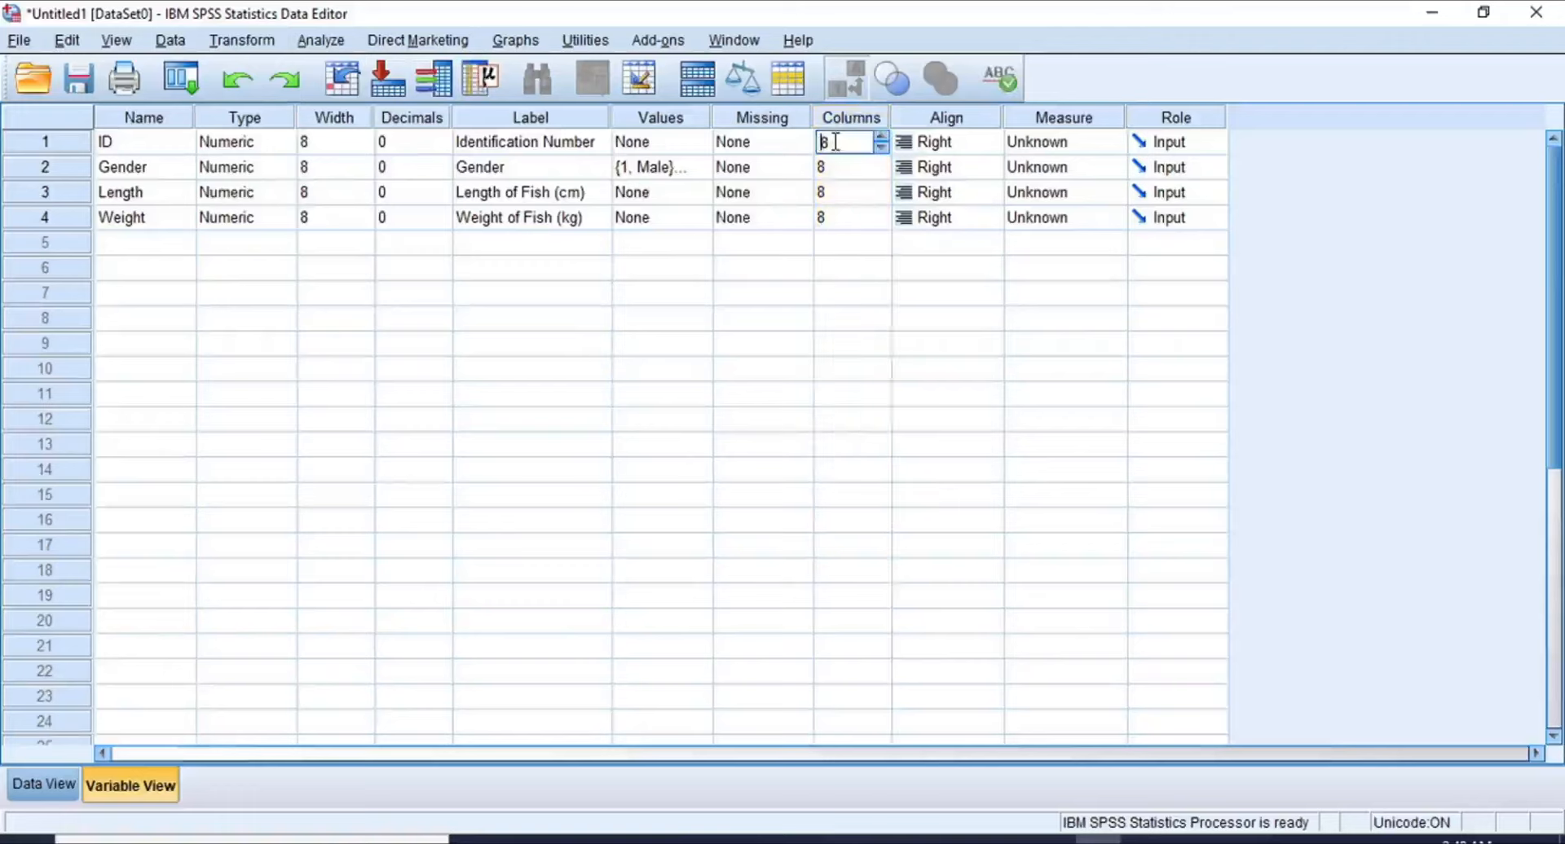
left_click(882, 135)
left_click(882, 136)
left_click(882, 135)
left_click(883, 135)
left_click(882, 135)
left_click(883, 135)
left_click(883, 136)
Step: Reduce the Columns attribute of the Gender variable and review the ID and Gender column widths in the data grid
left_click(842, 167)
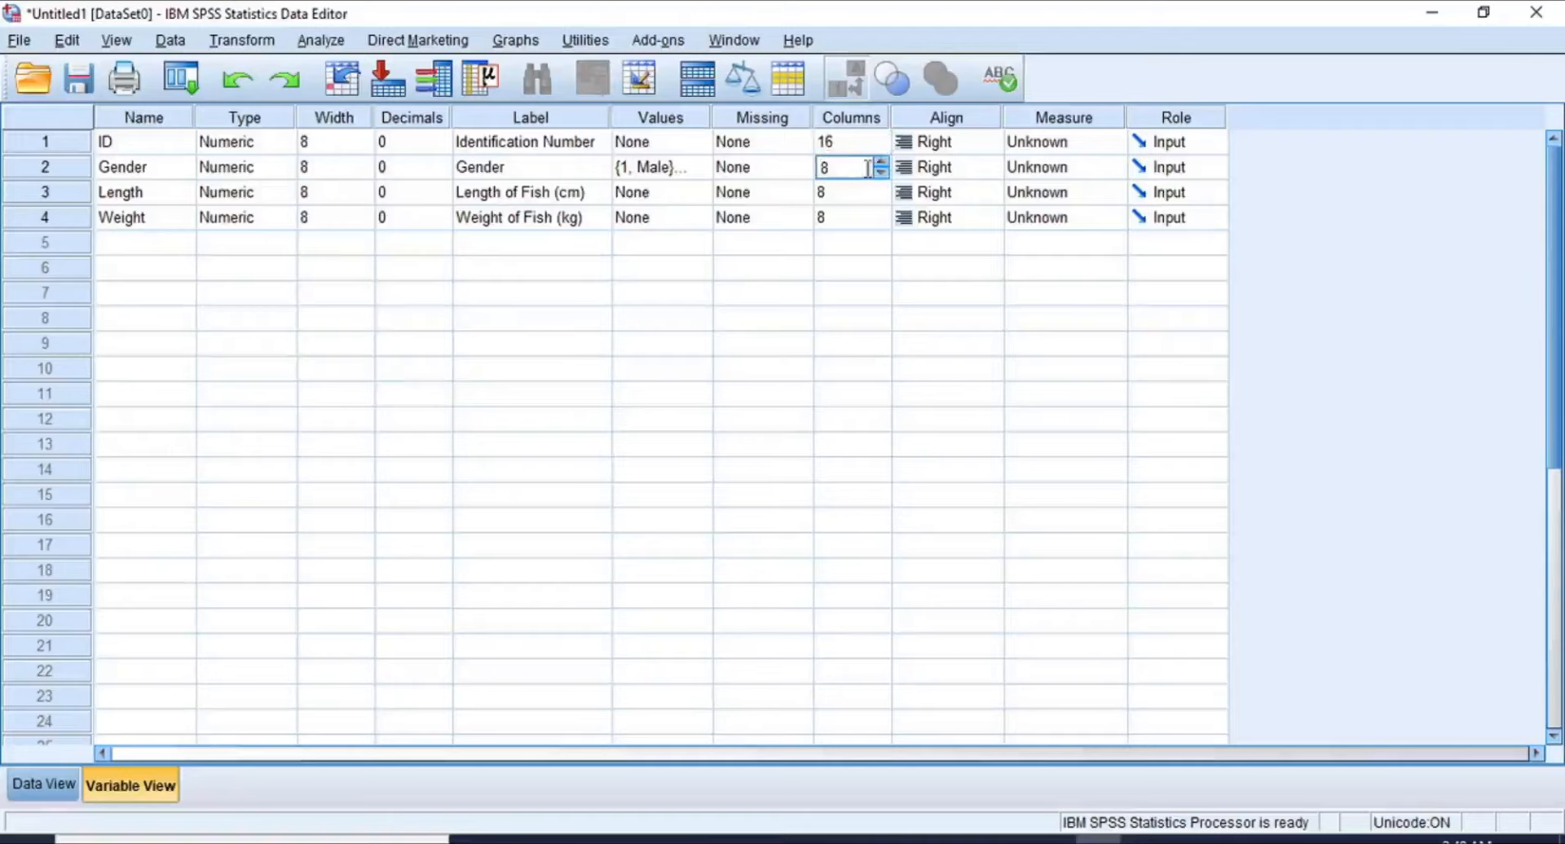
left_click(880, 173)
left_click(880, 172)
left_click(880, 173)
left_click(880, 173)
left_click(49, 781)
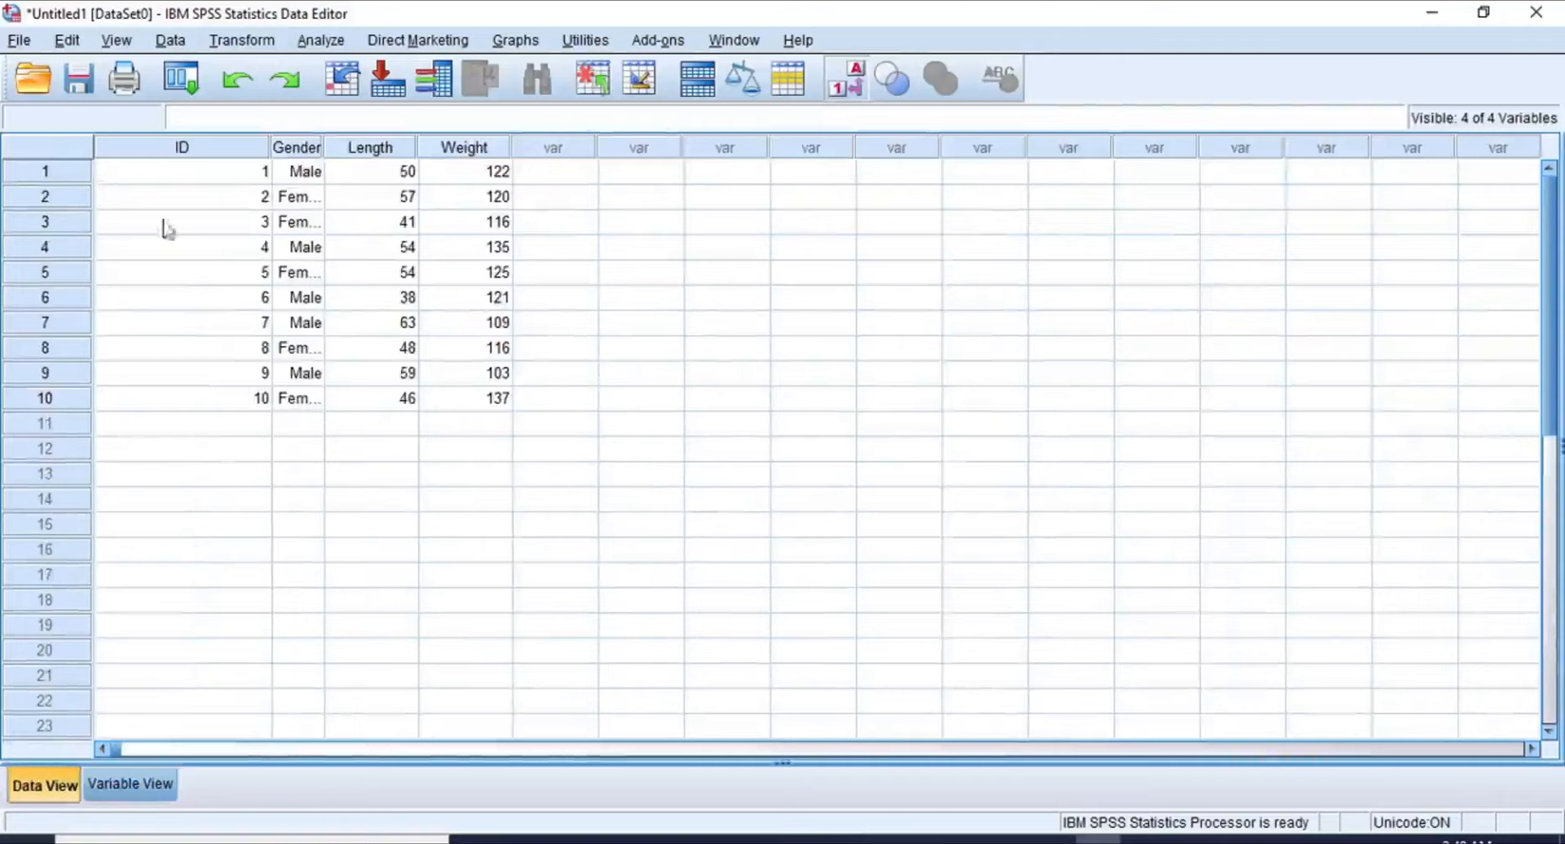
left_click(175, 174)
left_click_drag(179, 181, 174, 399)
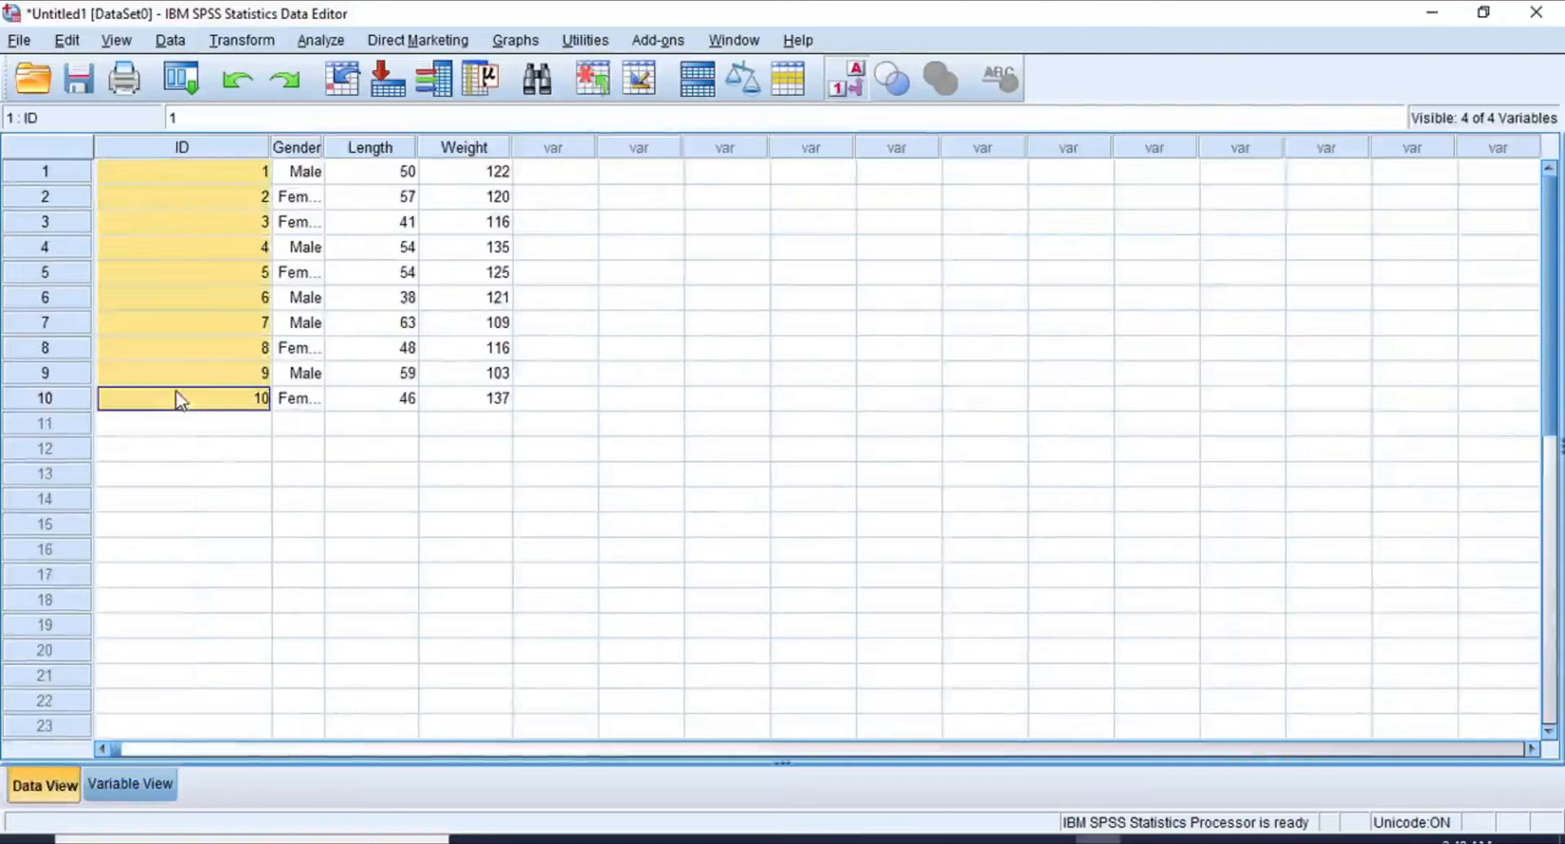
left_click(310, 176)
left_click(308, 175)
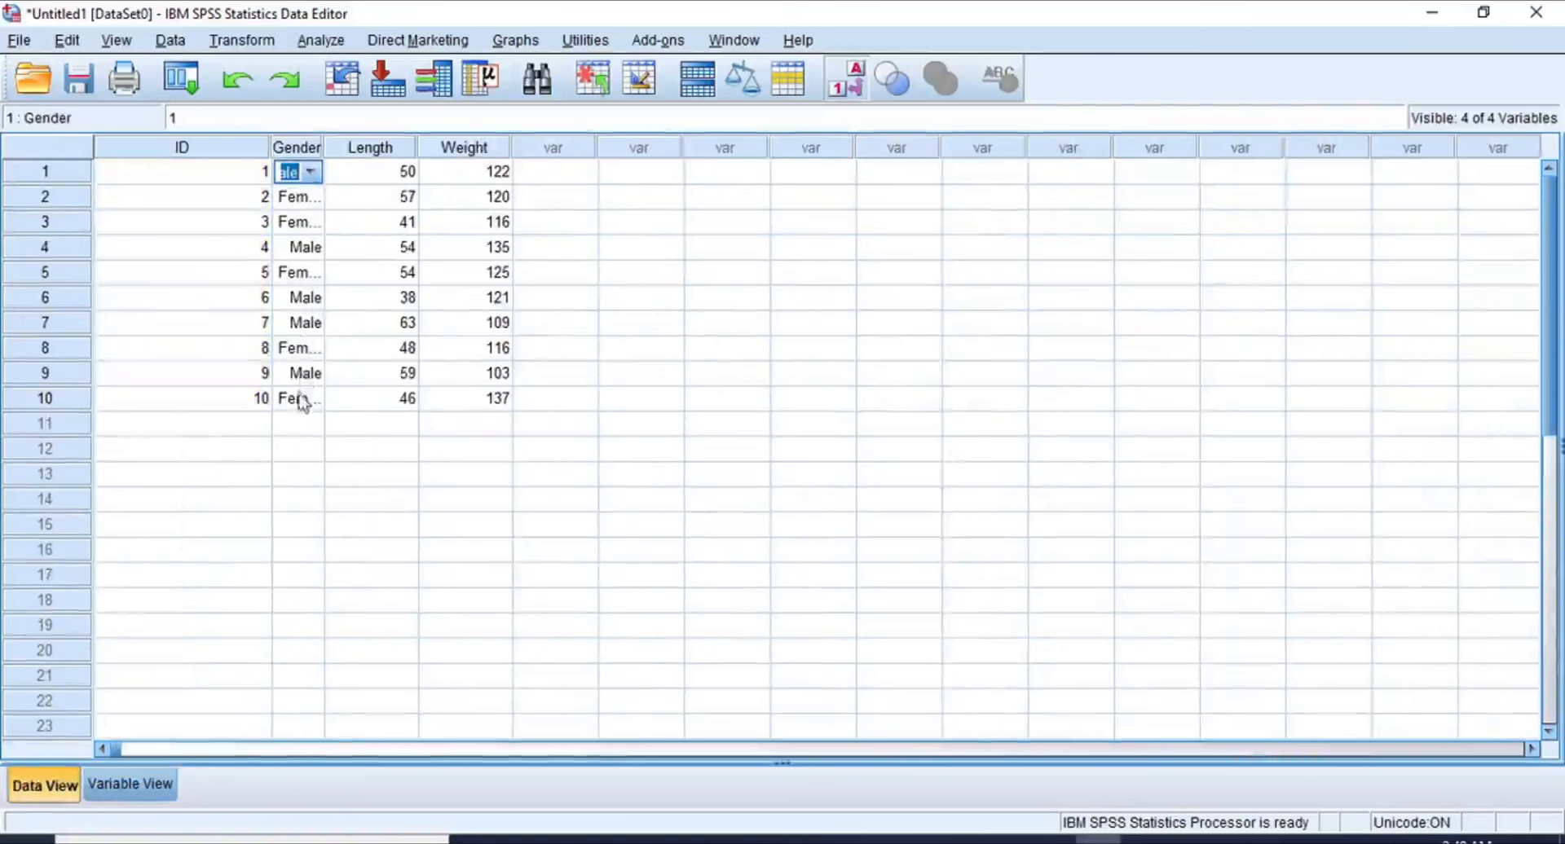
left_click(311, 150)
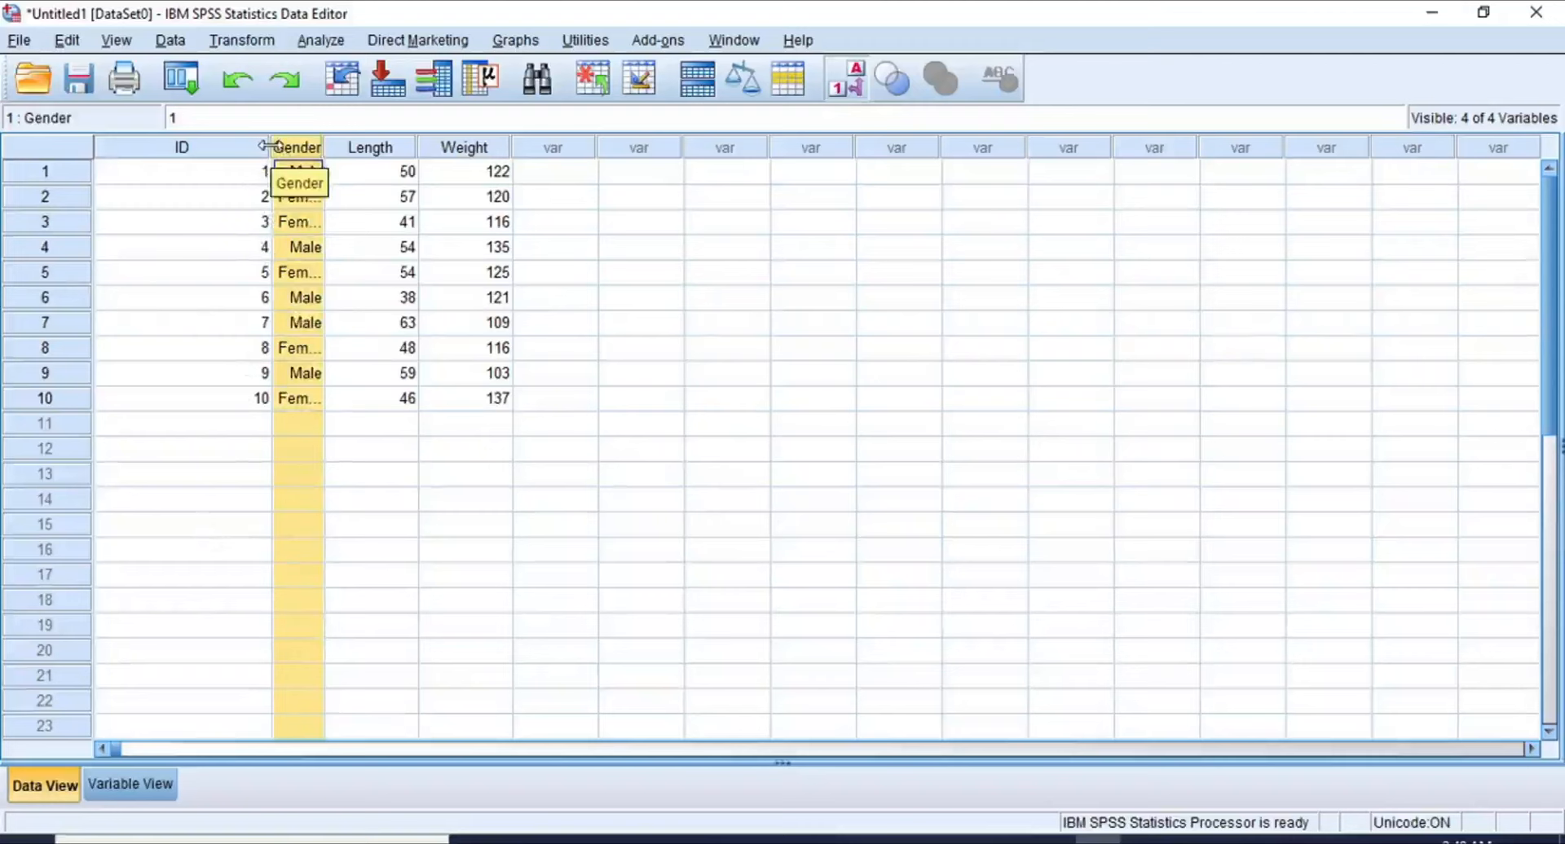
Step: Narrow the ID column and widen the Gender column in the data grid to a Columns value of 9 each
left_click_drag(266, 146, 195, 145)
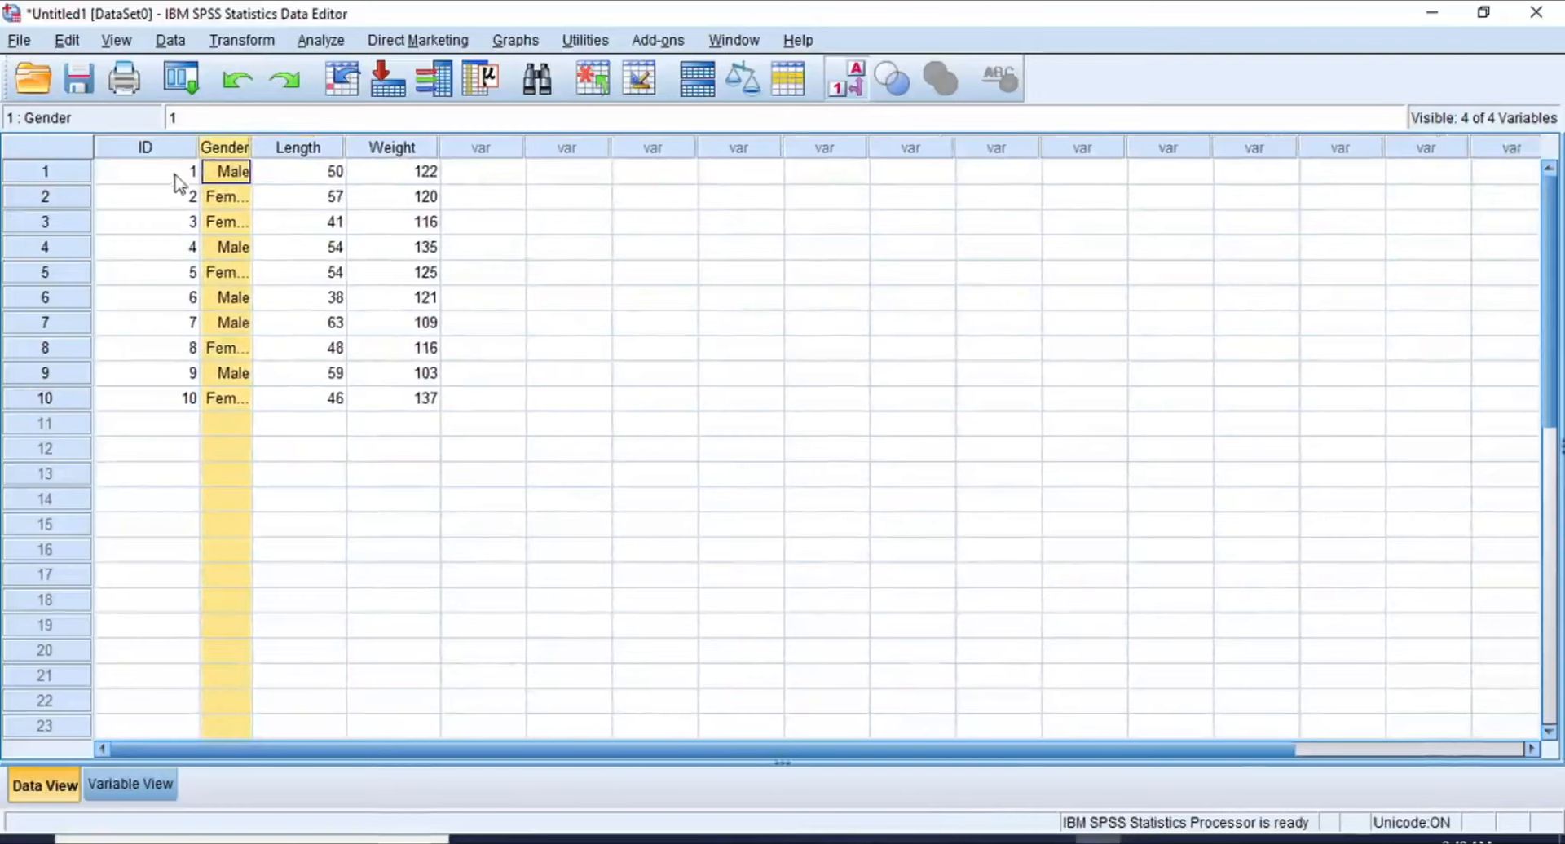
left_click(181, 174)
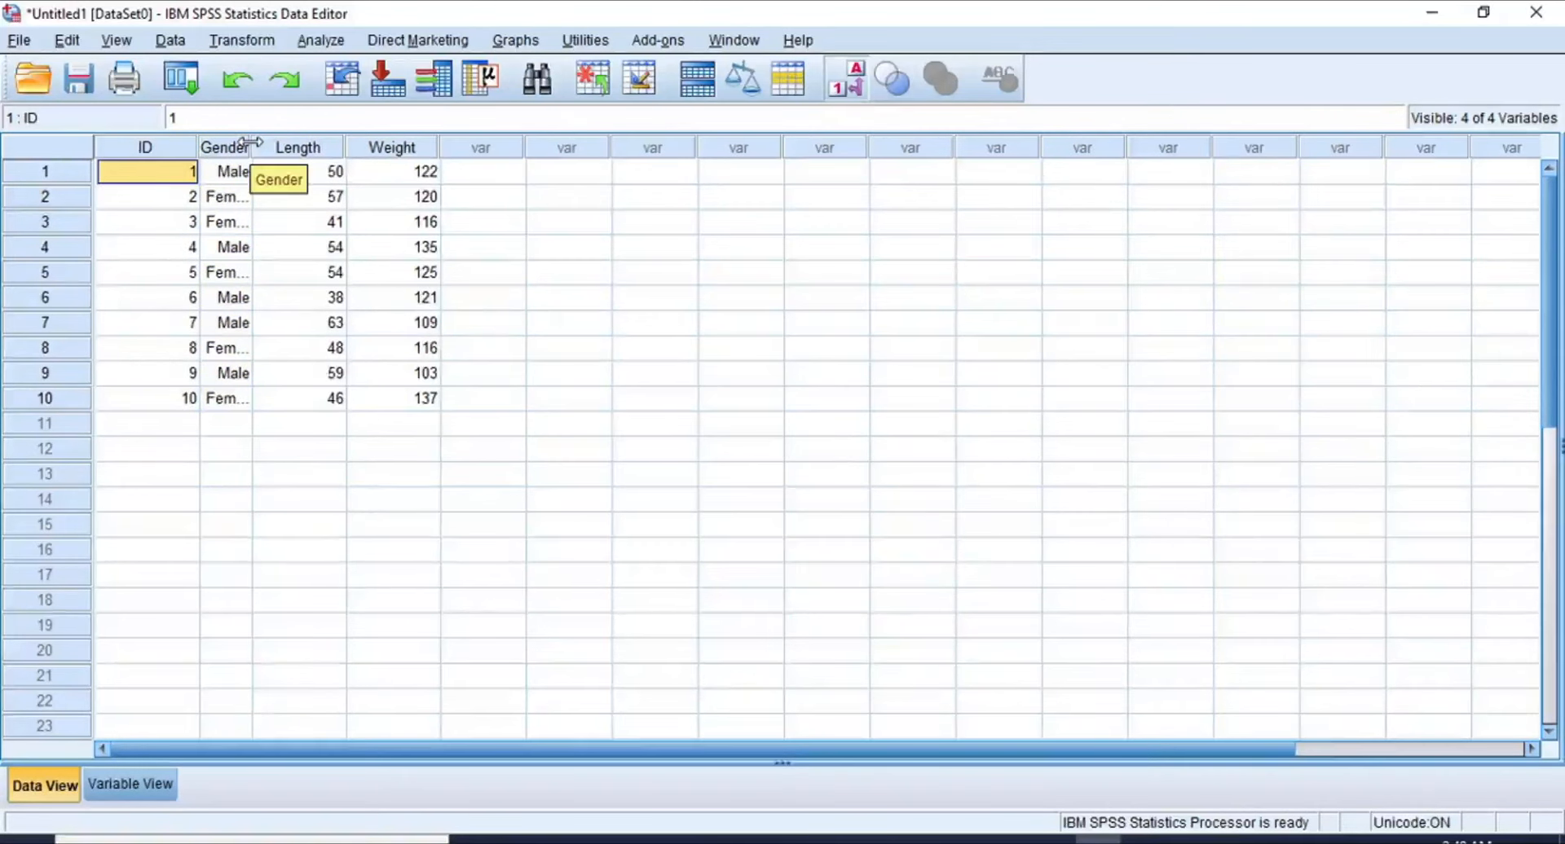
left_click_drag(251, 143, 305, 147)
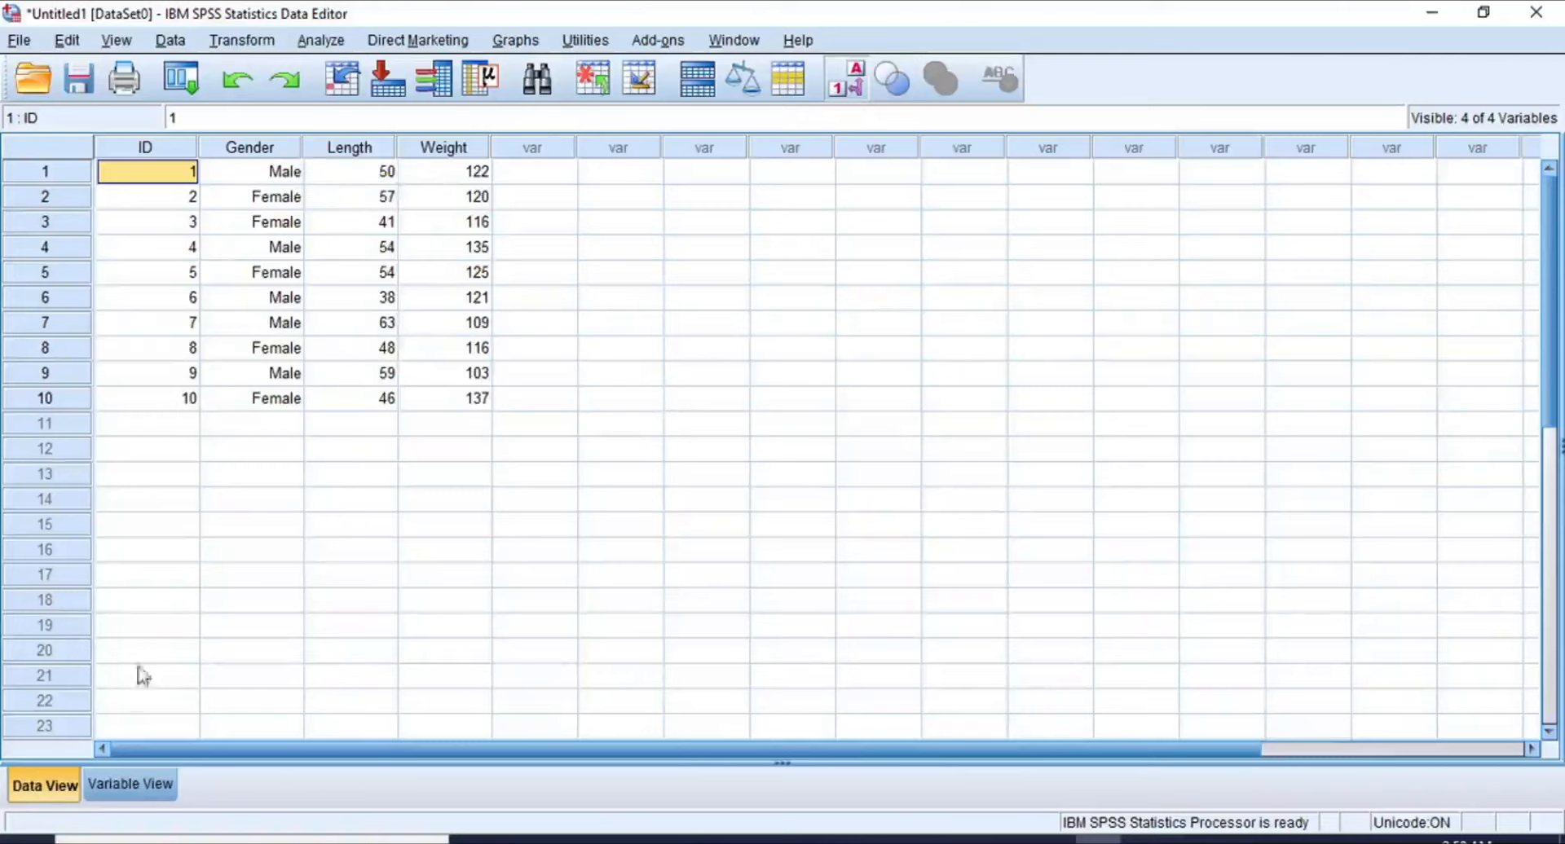
left_click(127, 788)
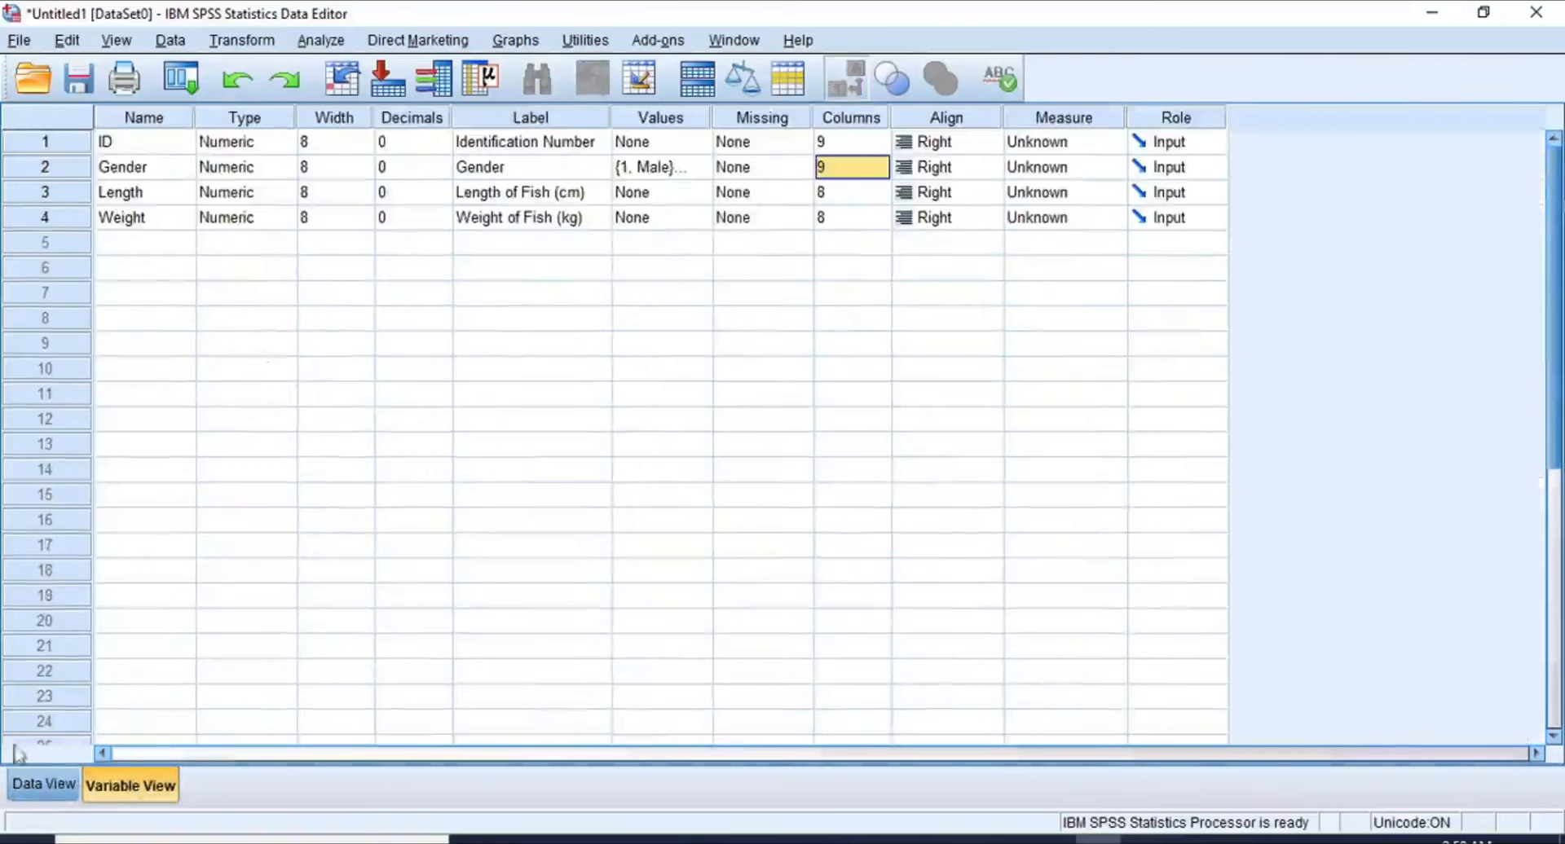
left_click(848, 119)
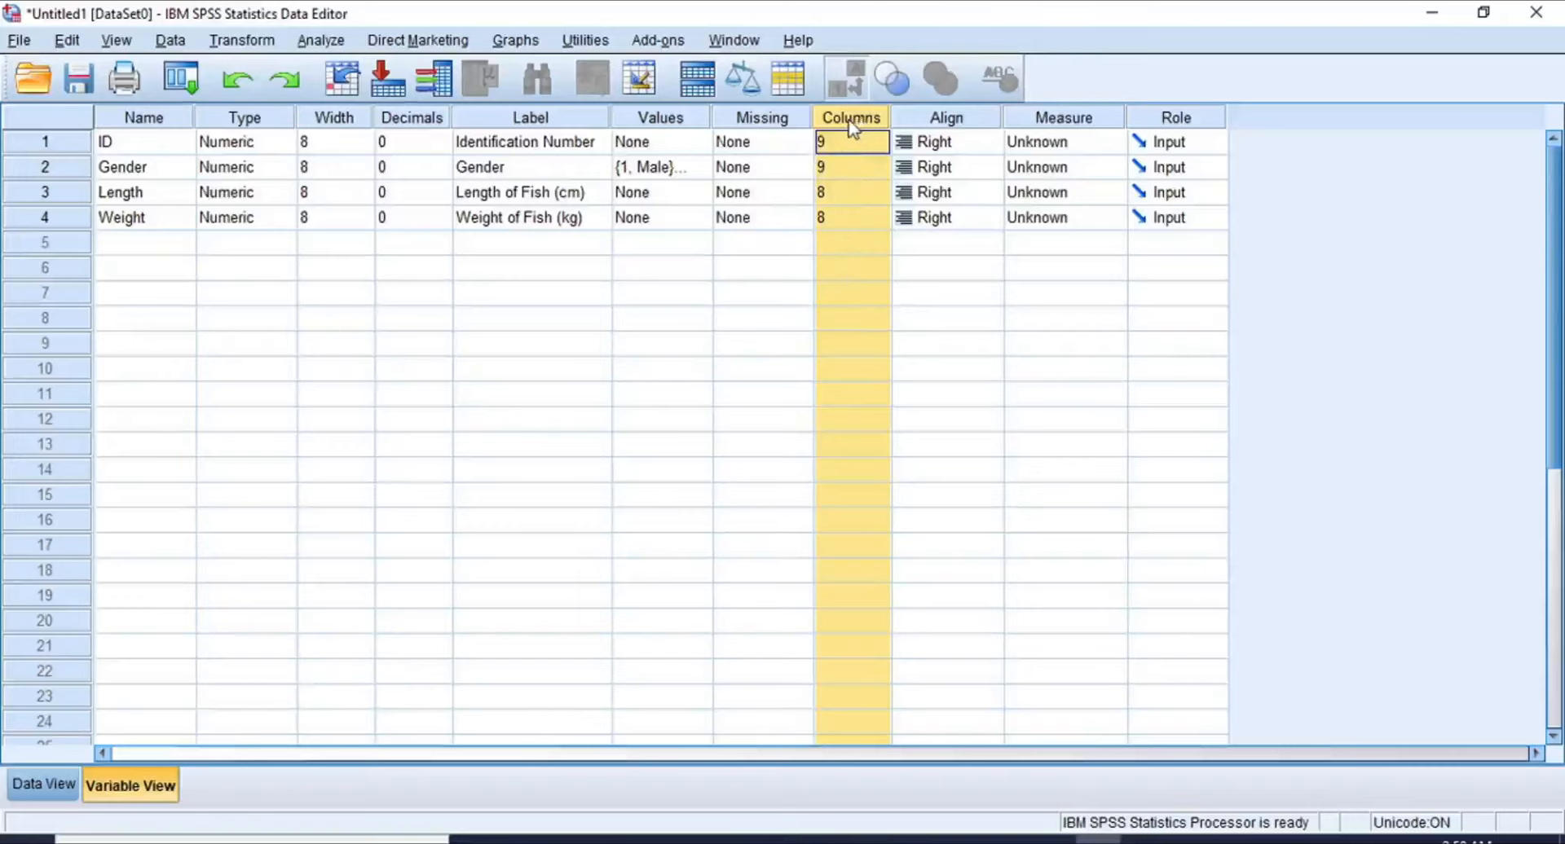
Step: Set the Align attribute of the ID and Gender variables to Center
left_click(951, 118)
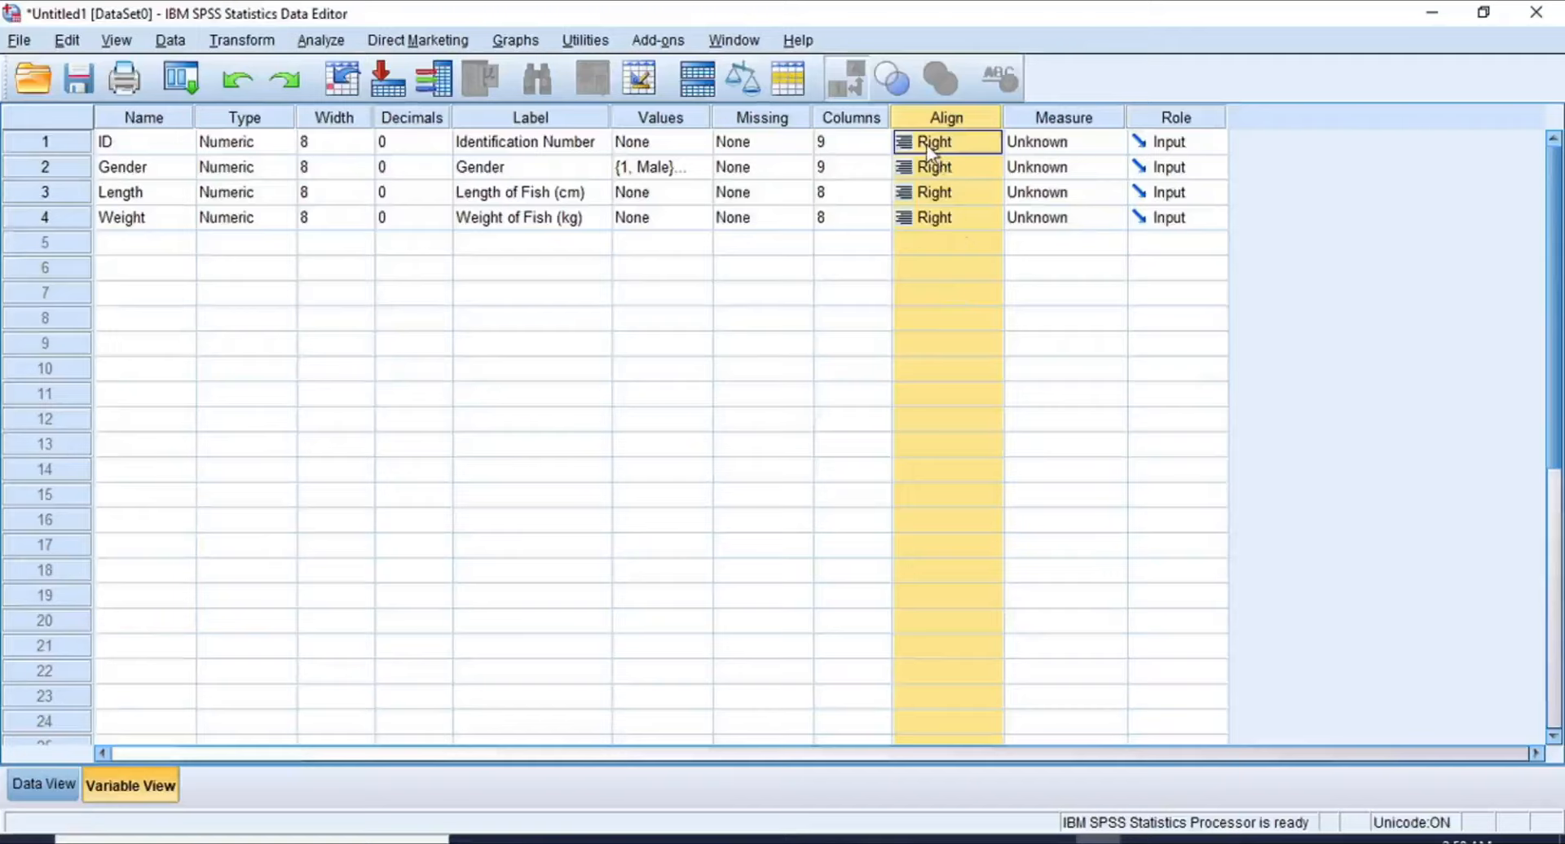
left_click(993, 144)
left_click(984, 215)
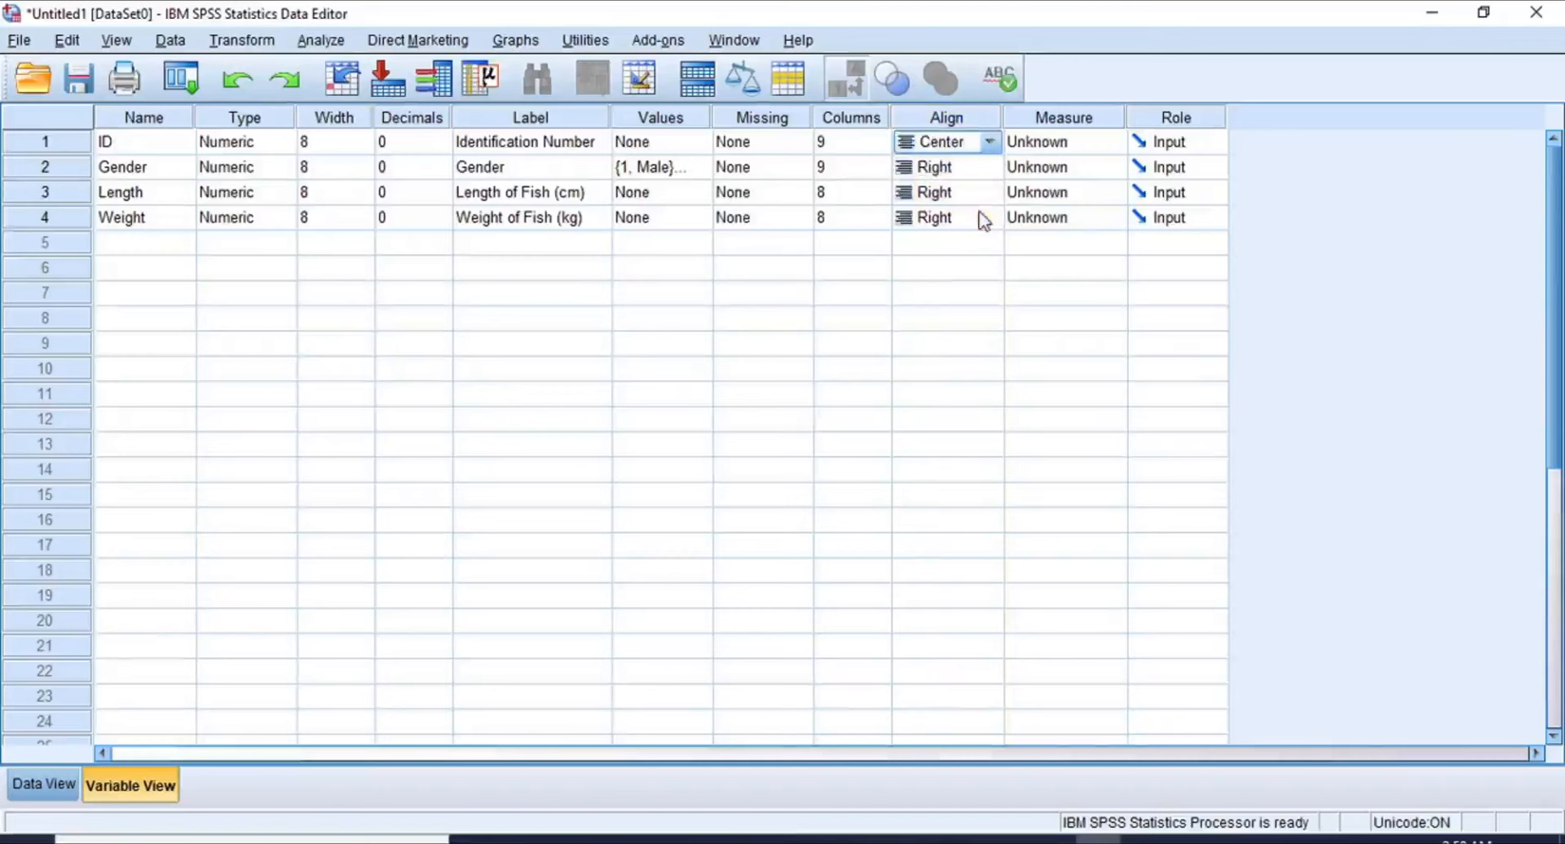
left_click(991, 169)
left_click(988, 167)
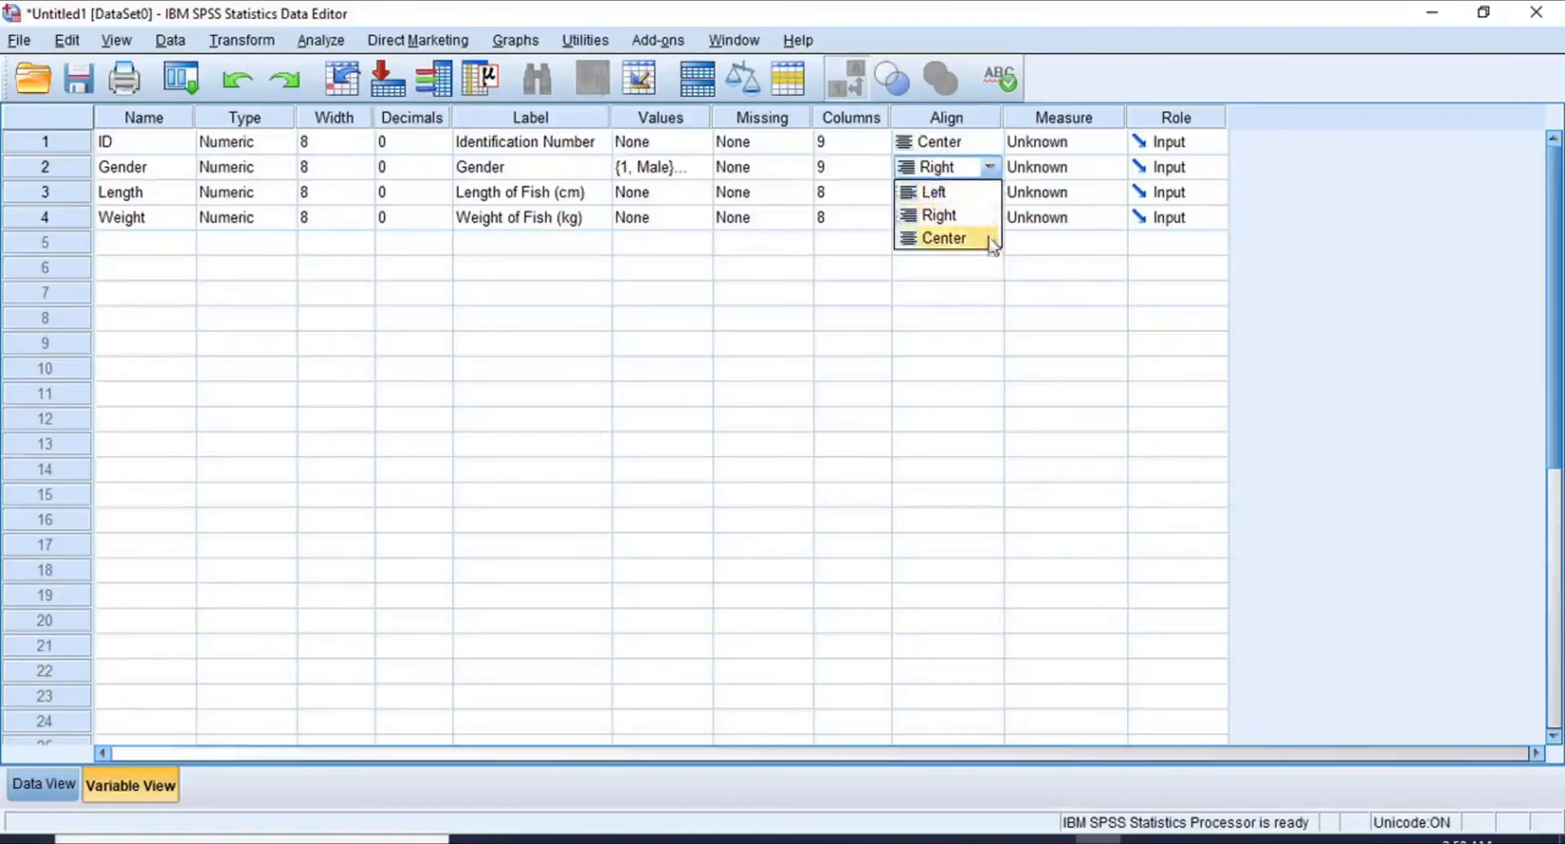
left_click(989, 238)
Step: Set the Align attribute of the Length and Weight variables to Center and review the alignment of the values in the data grid
left_click(992, 195)
left_click(989, 193)
left_click(988, 262)
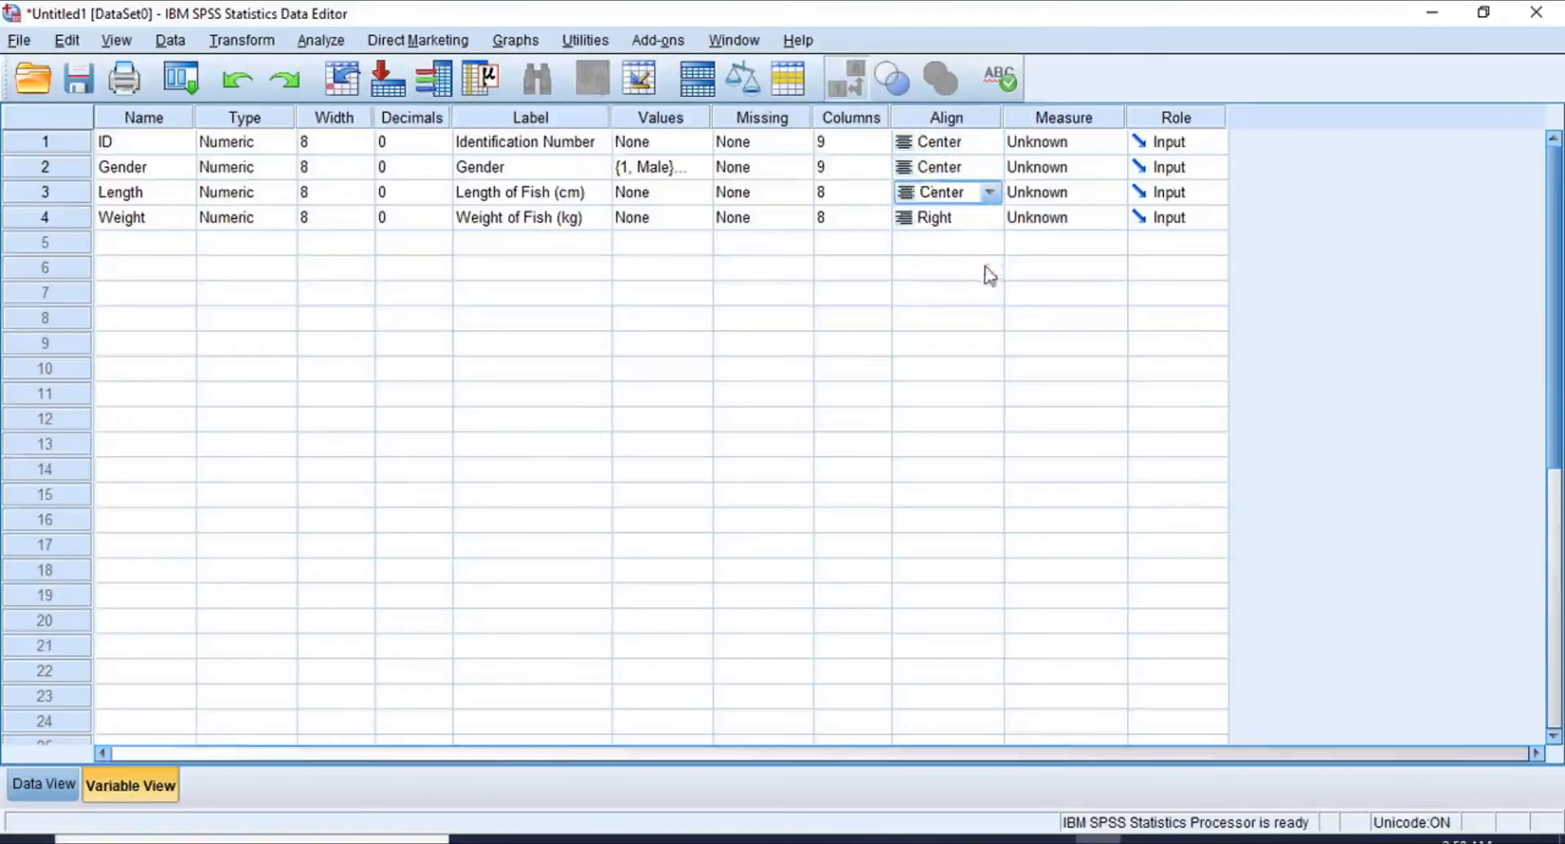
left_click(991, 218)
left_click(990, 217)
left_click(988, 288)
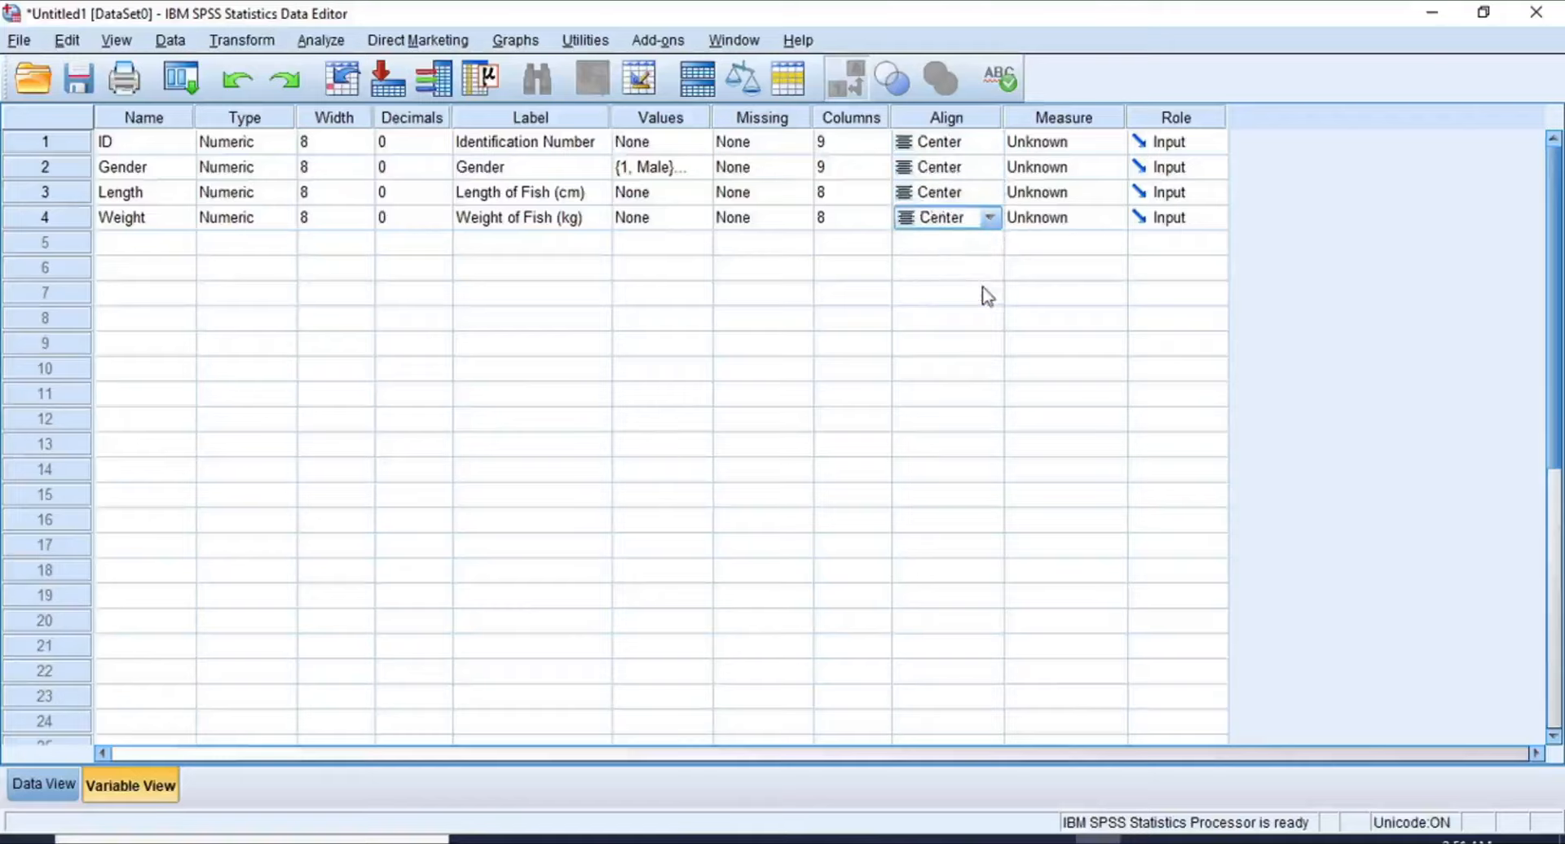
left_click(959, 121)
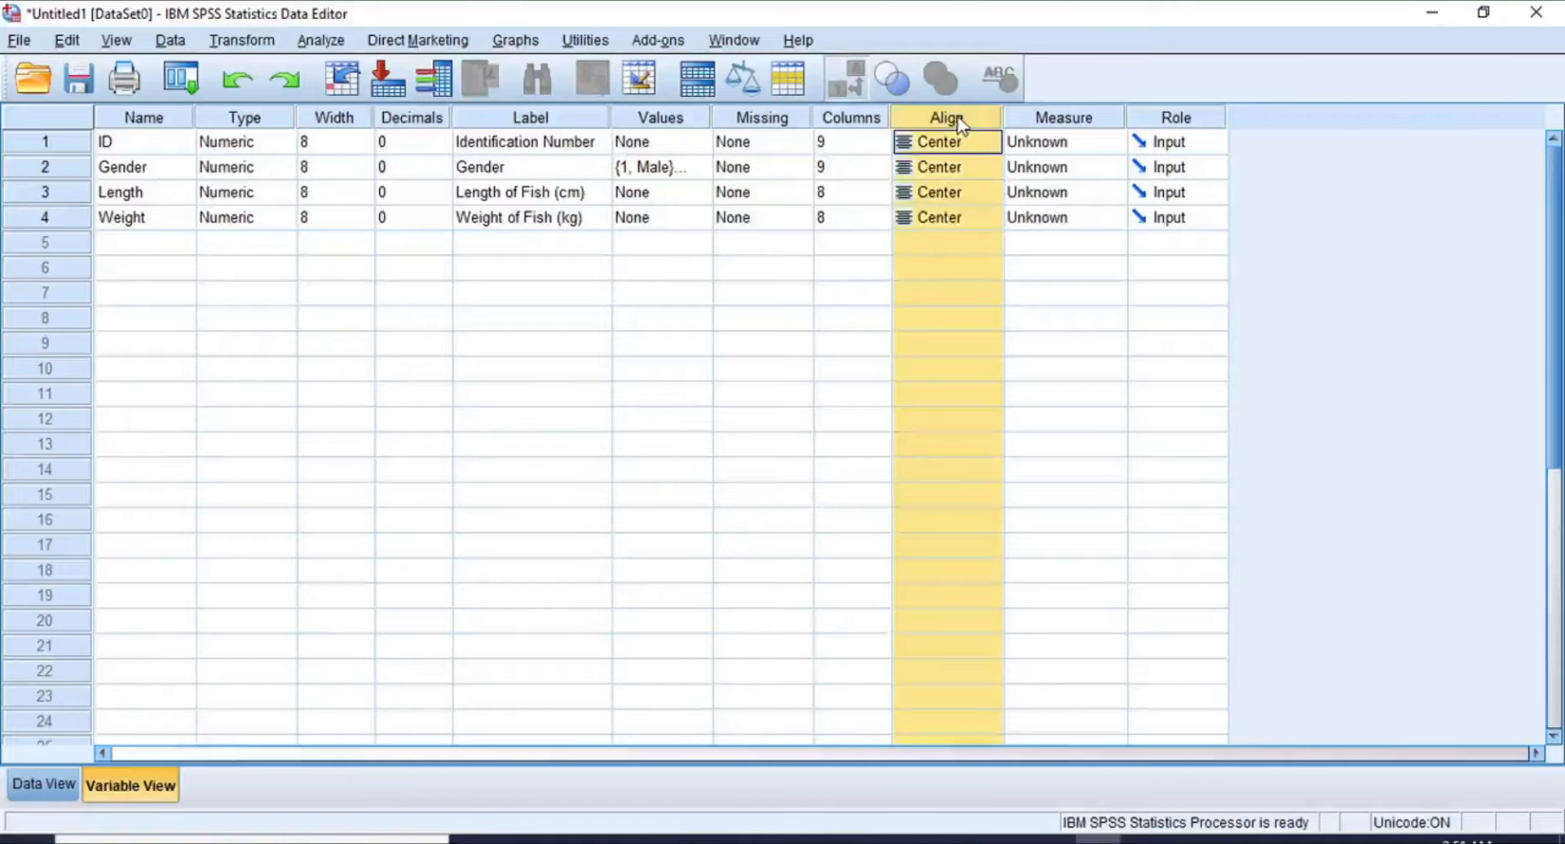
left_click(45, 787)
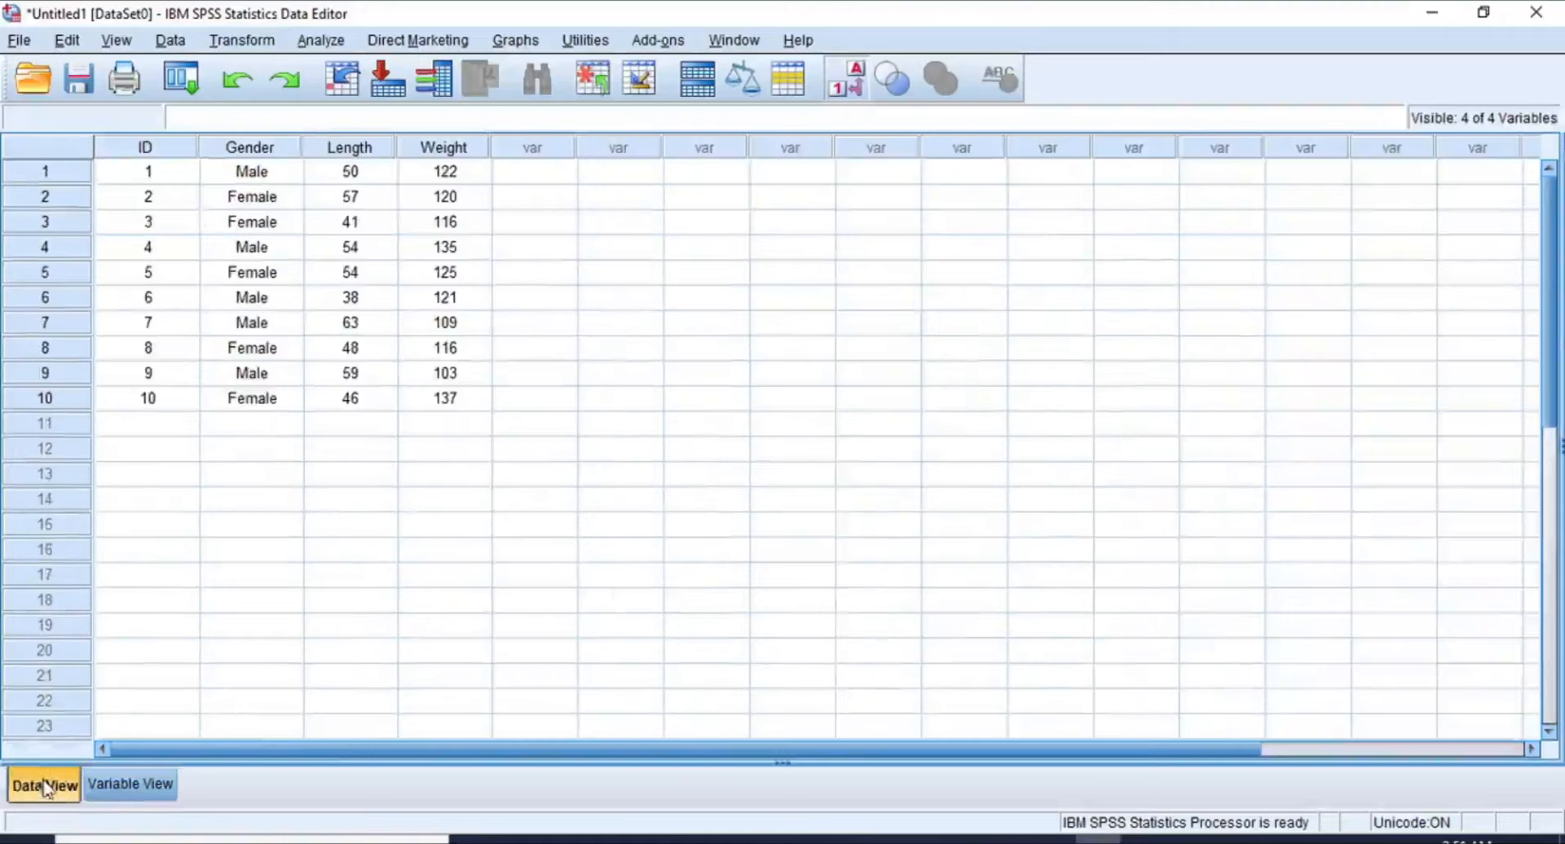
left_click_drag(148, 172, 448, 414)
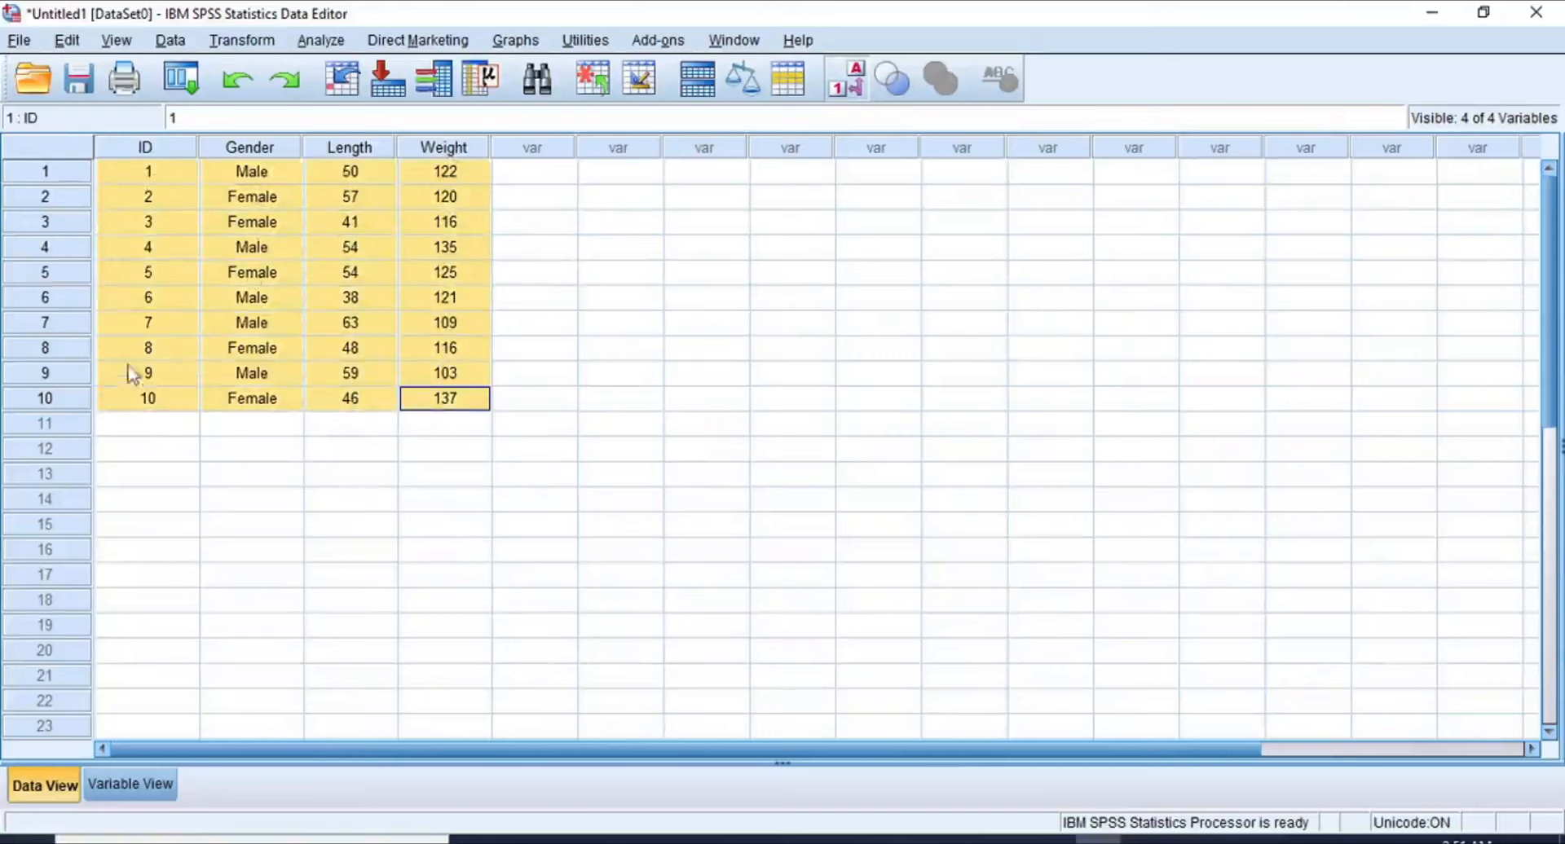
left_click(145, 787)
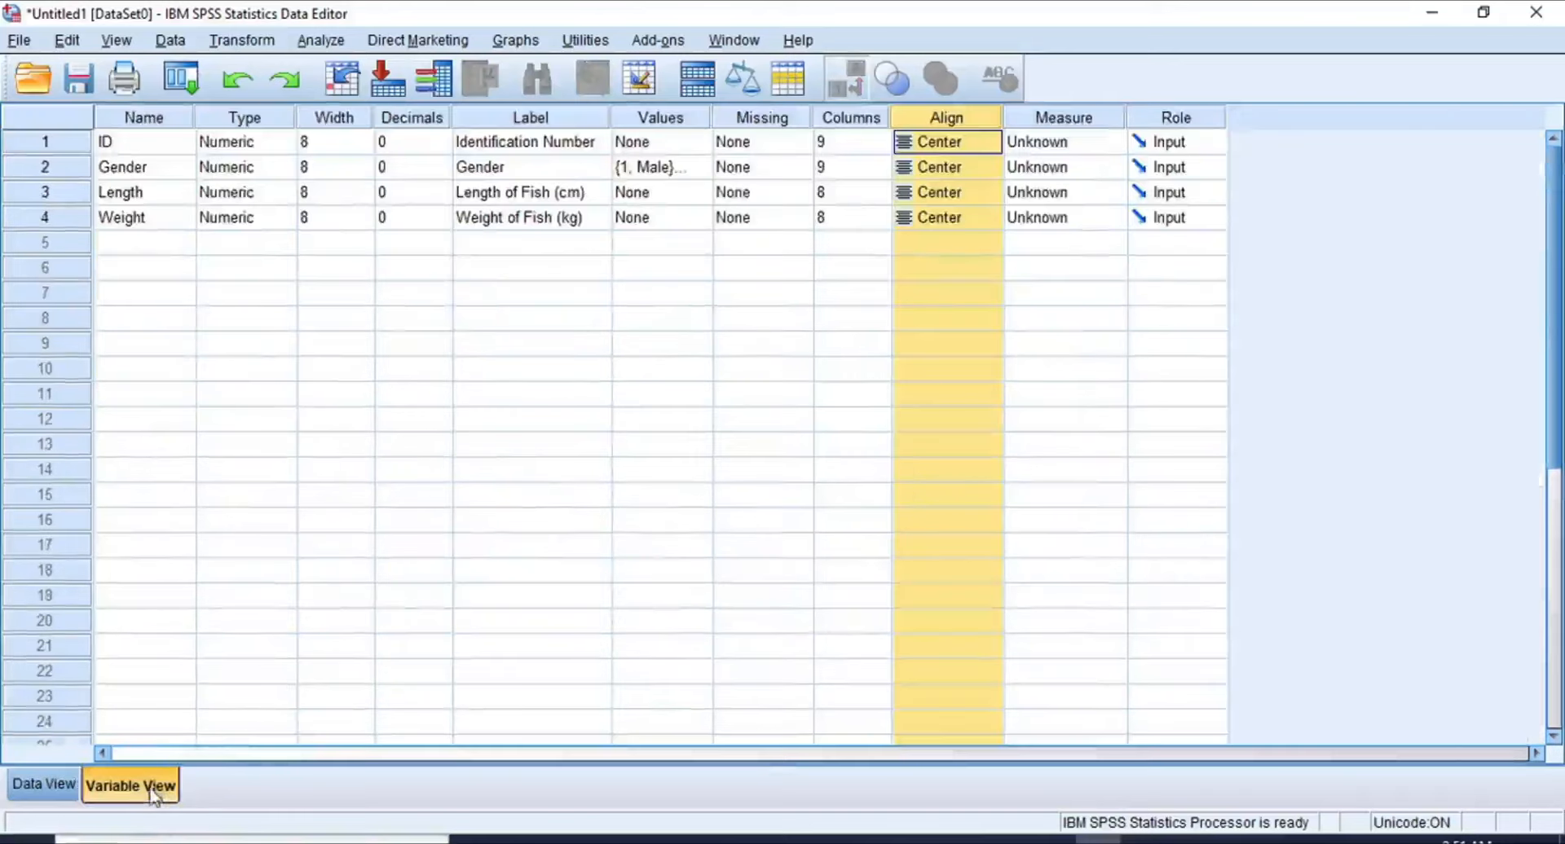
Step: Set the measurement level of the ID variable to Nominal
left_click(1065, 118)
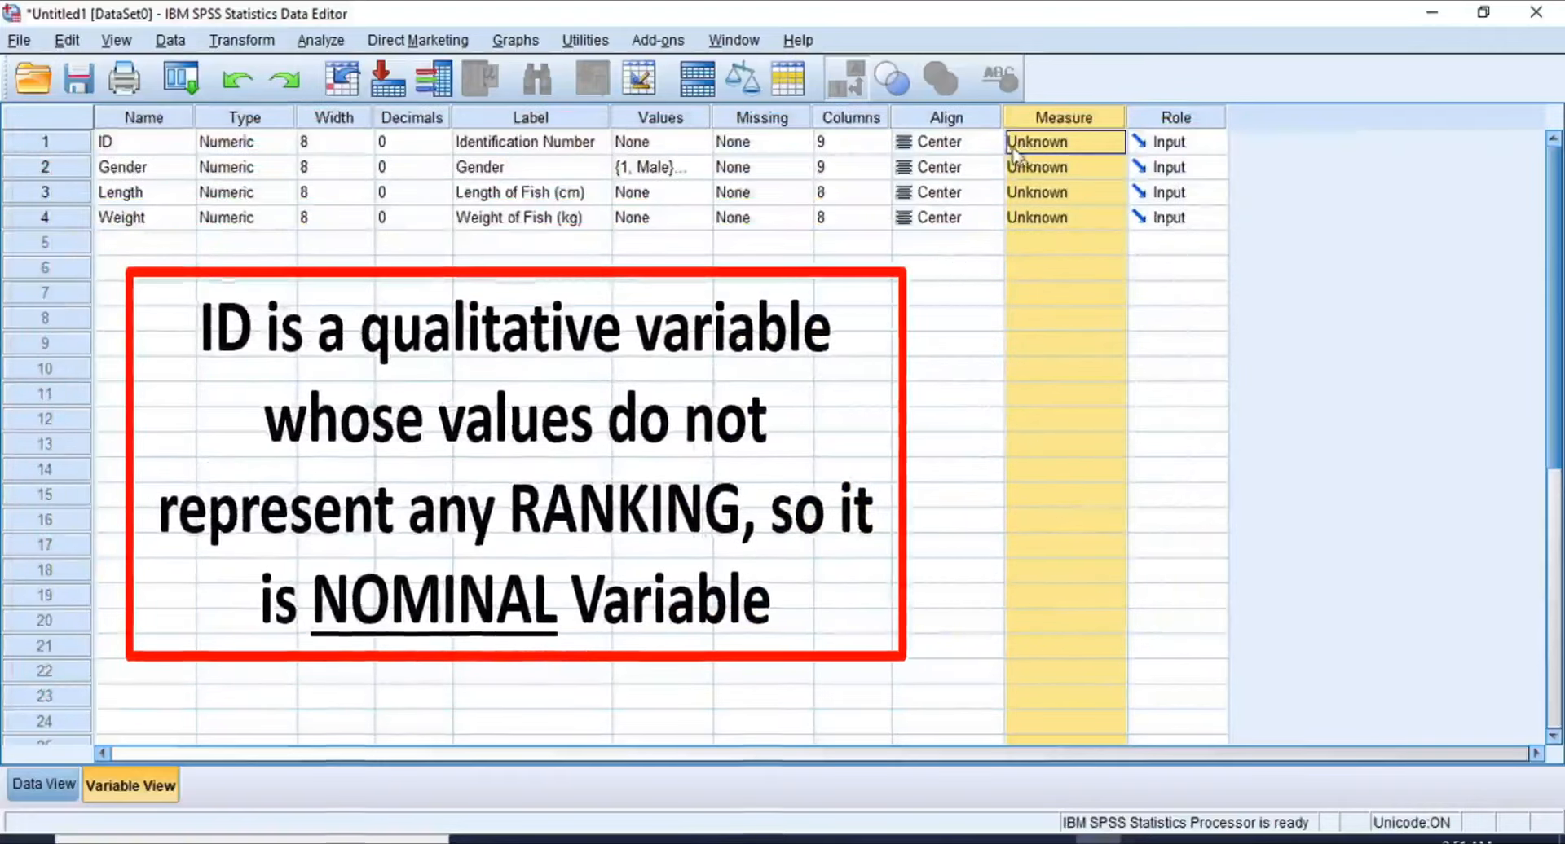
left_click(119, 144)
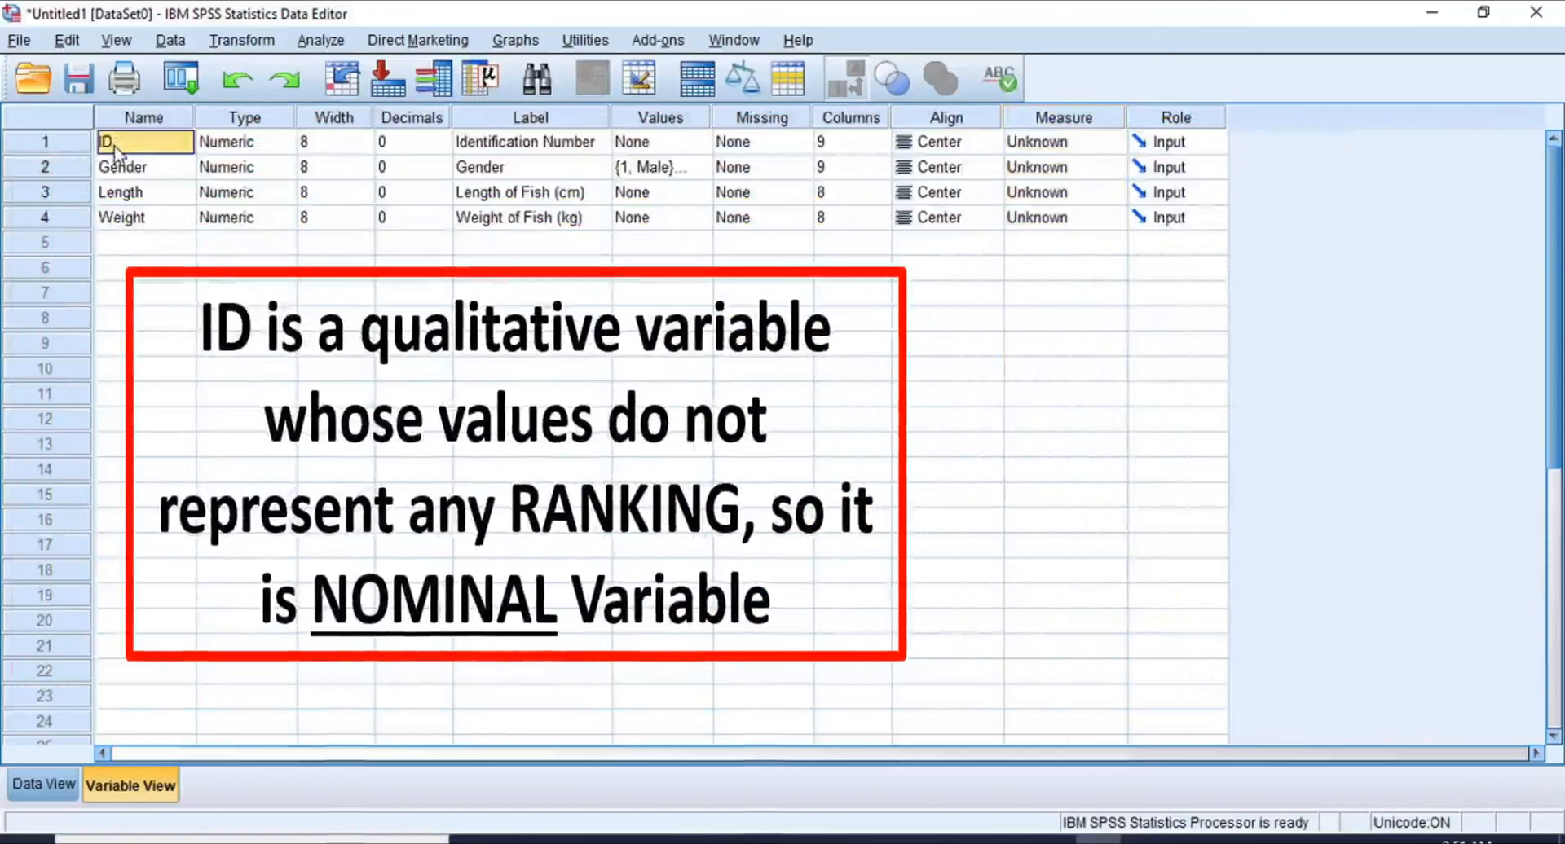
left_click(1033, 147)
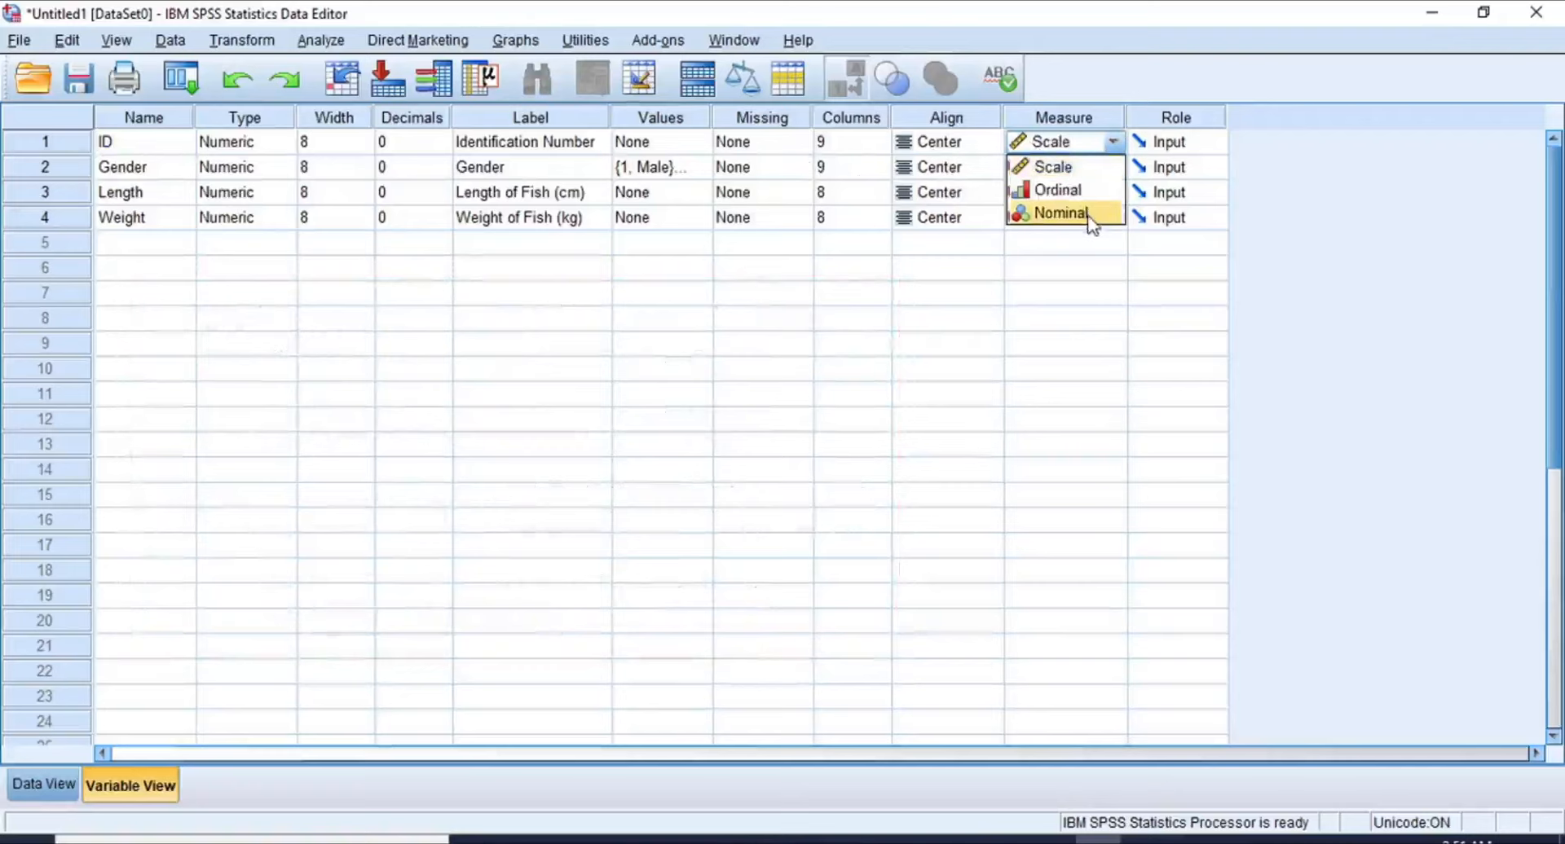
left_click(1059, 213)
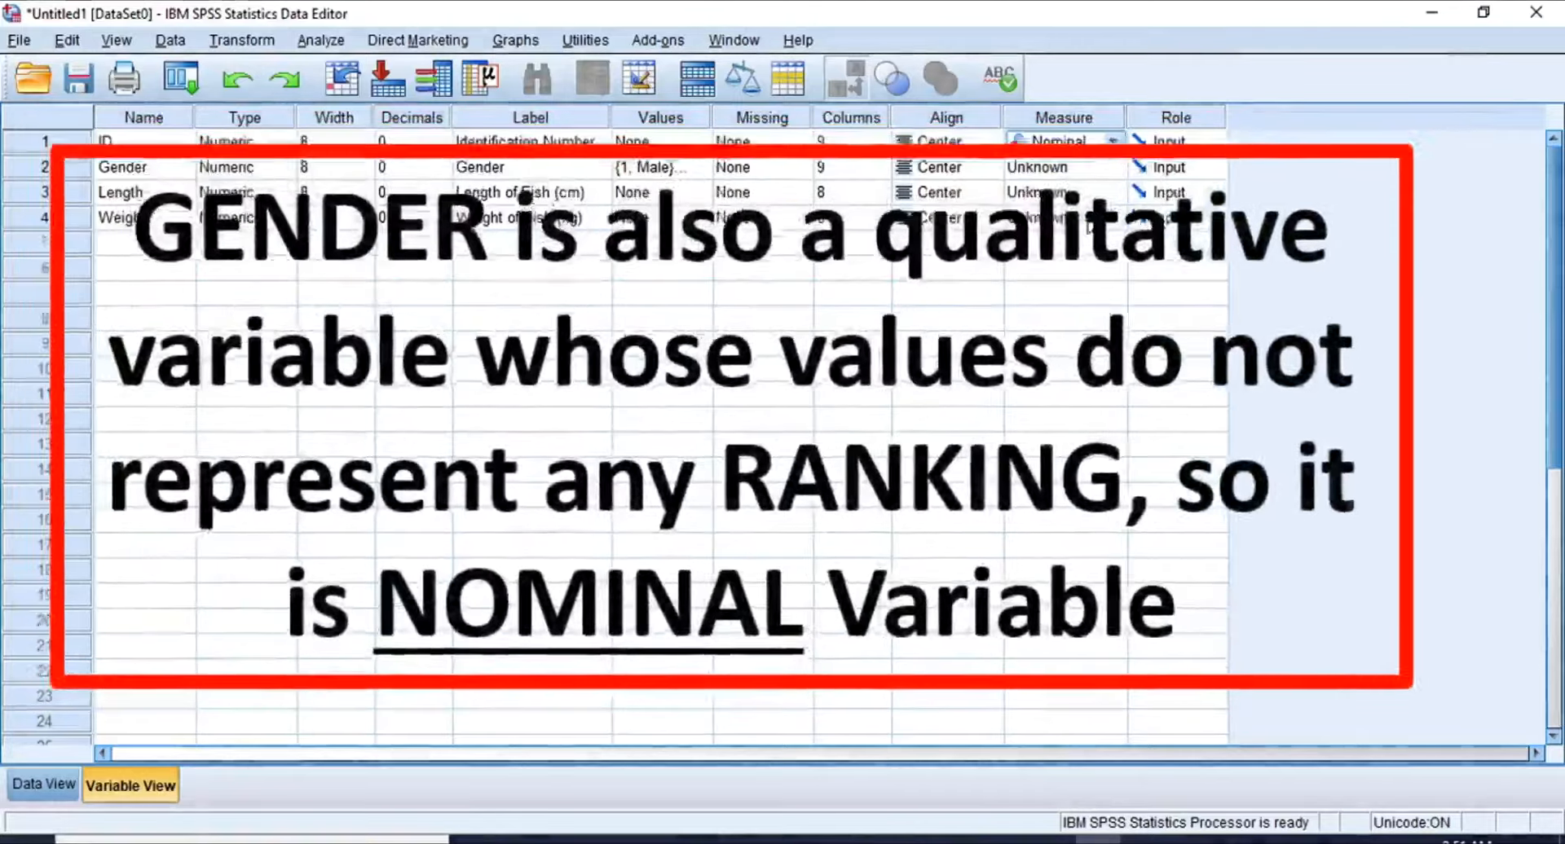
Step: Set the measurement level of the Gender variable to Nominal
left_click(135, 168)
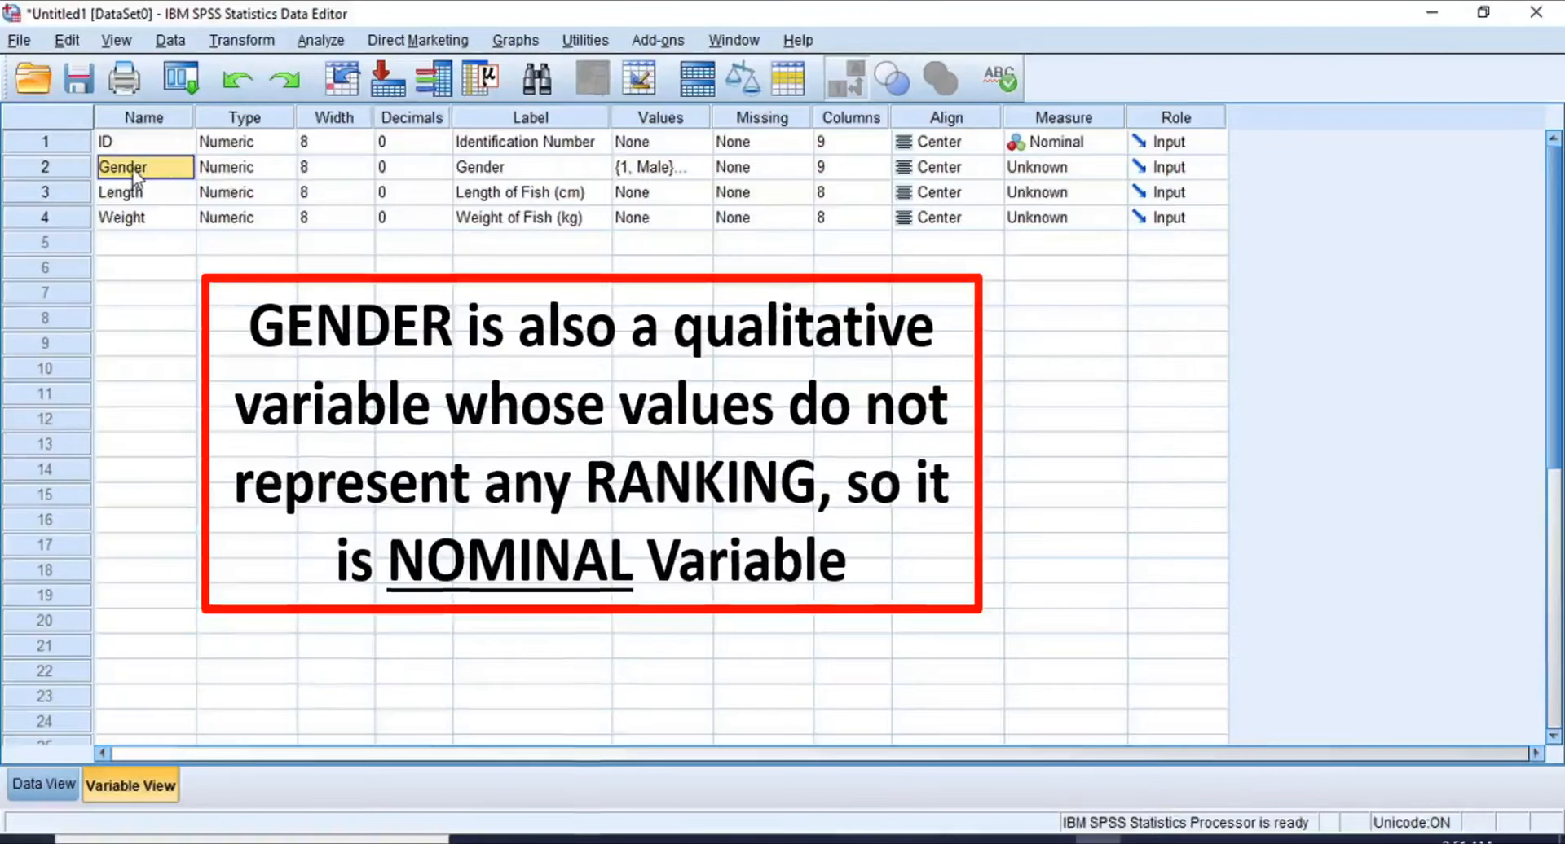
left_click(1033, 173)
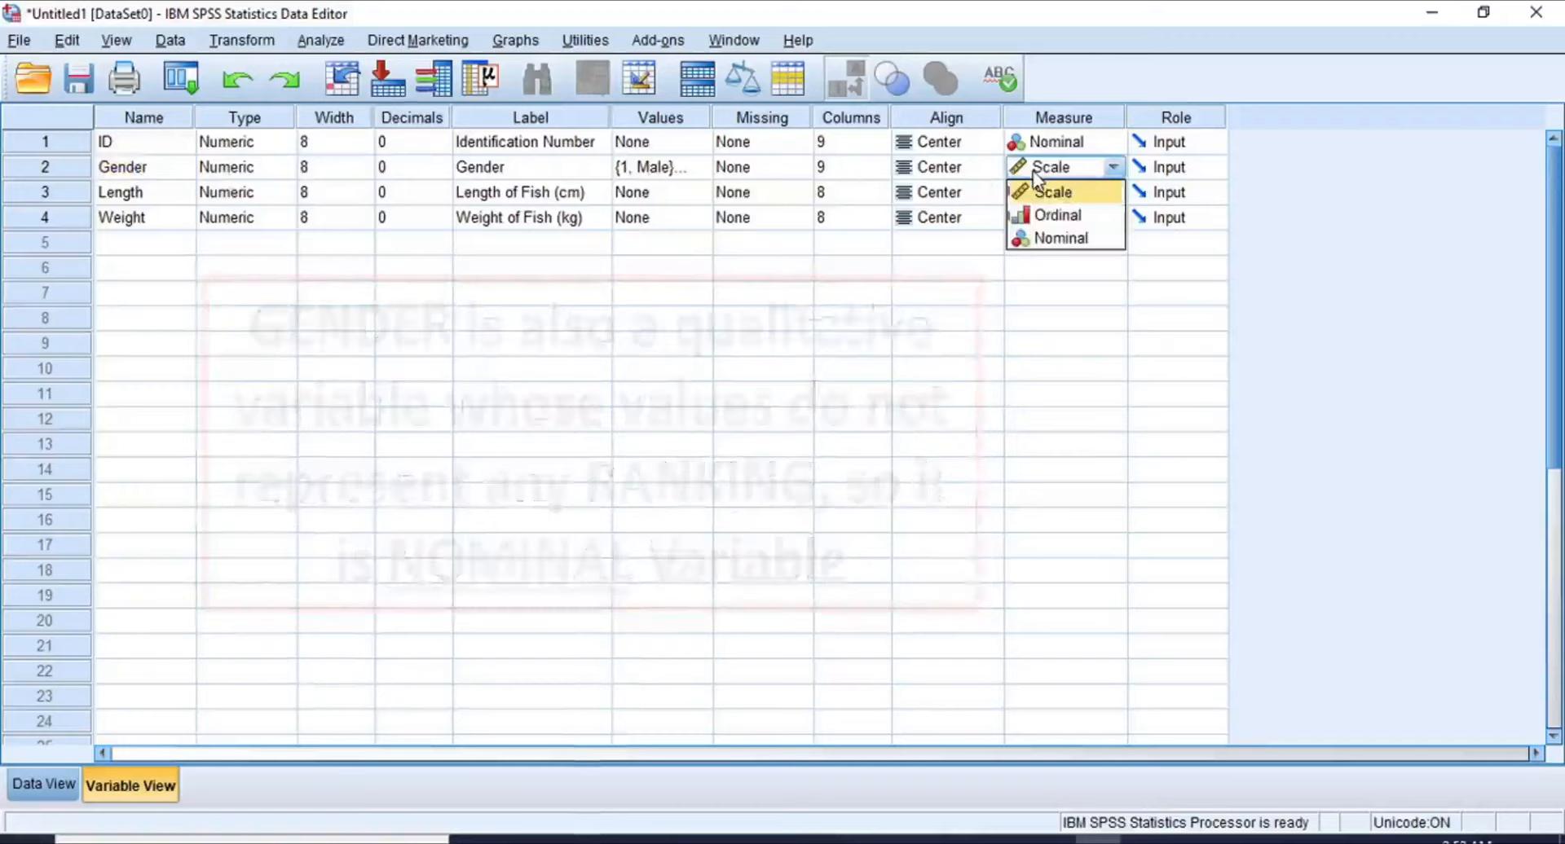
left_click(1059, 238)
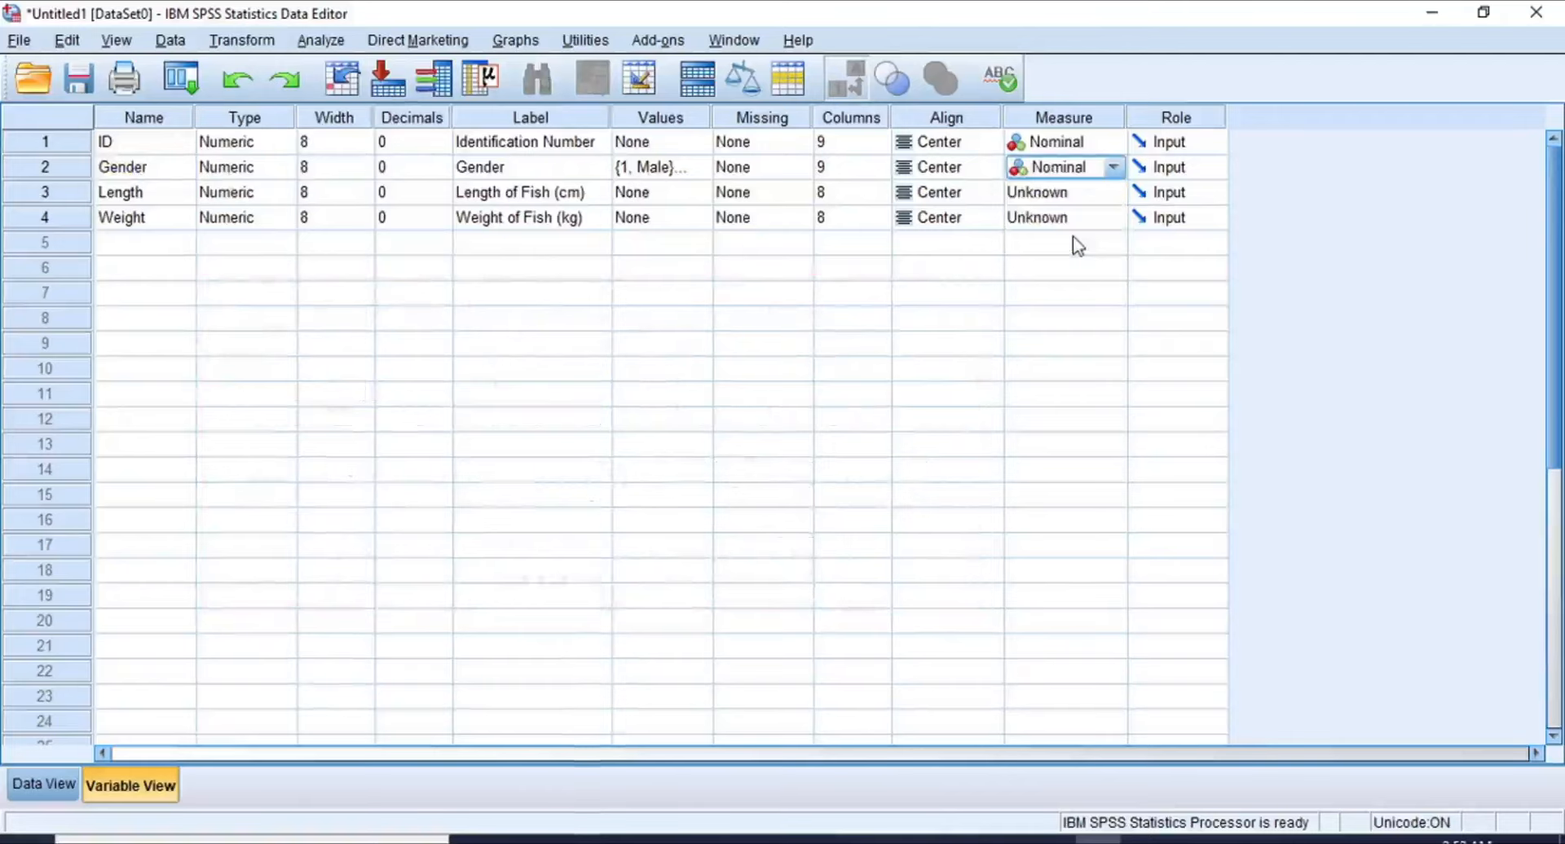
Step: Set the measurement level of the Length variable to Scale
left_click(130, 194)
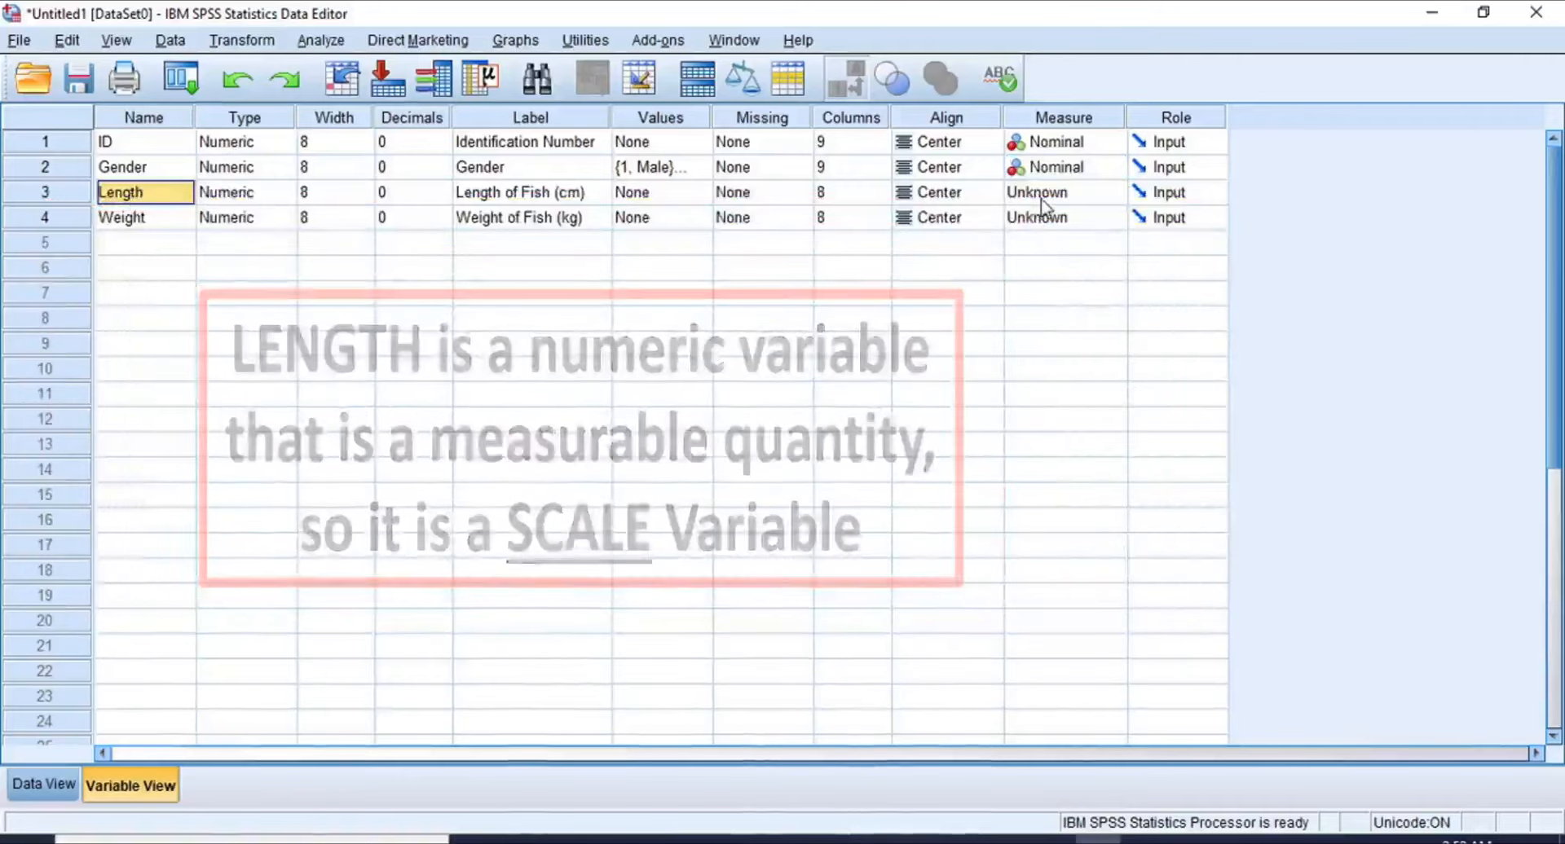
left_click(1042, 201)
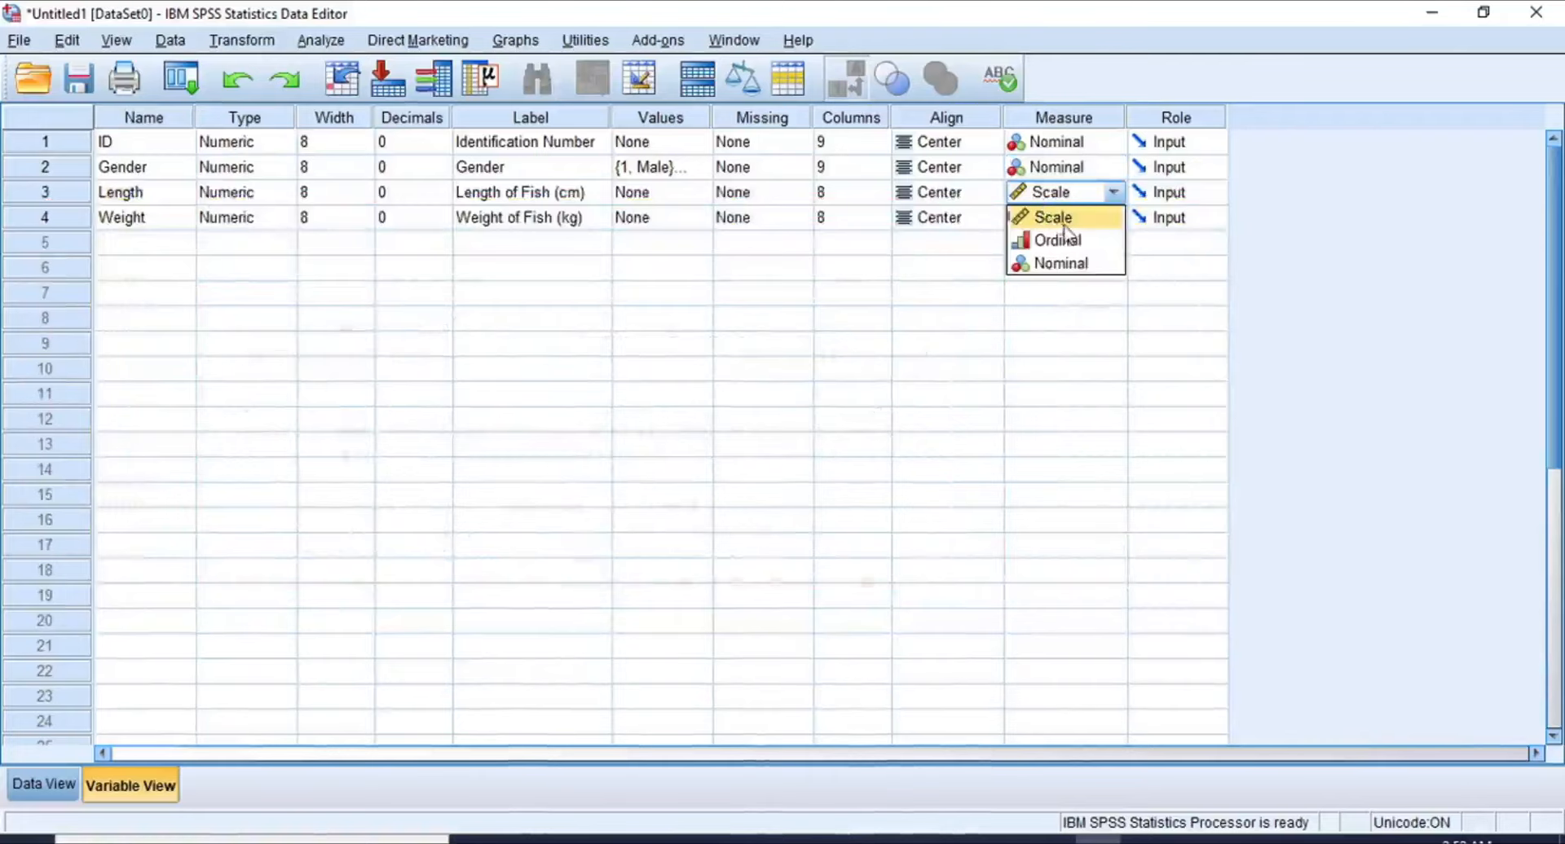
left_click(1061, 218)
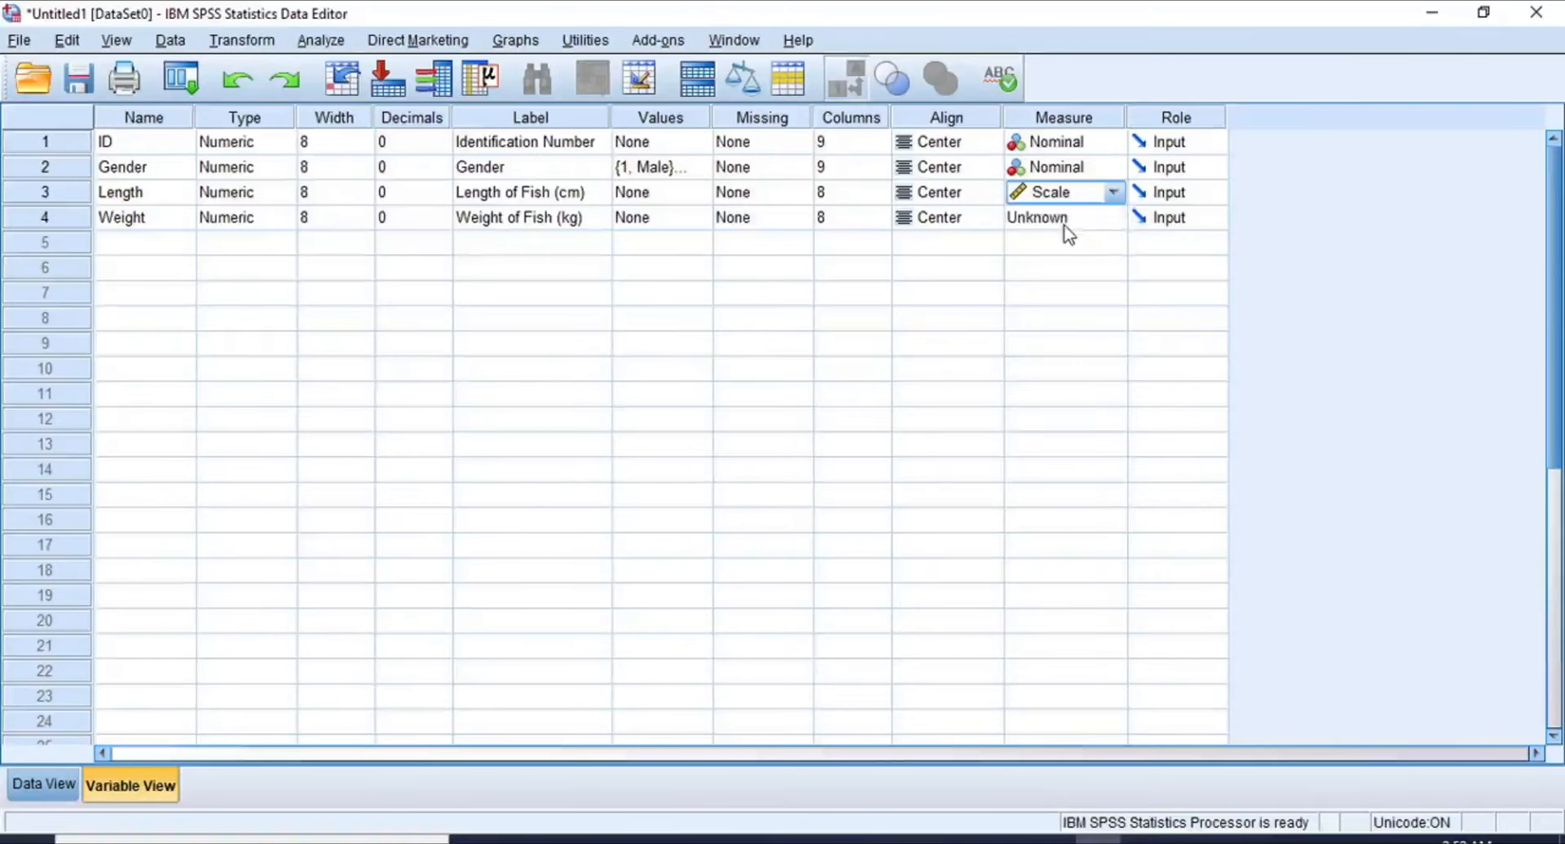
Step: Set the measurement level of the Weight variable to Scale and review the Measure and Role attributes
left_click(139, 219)
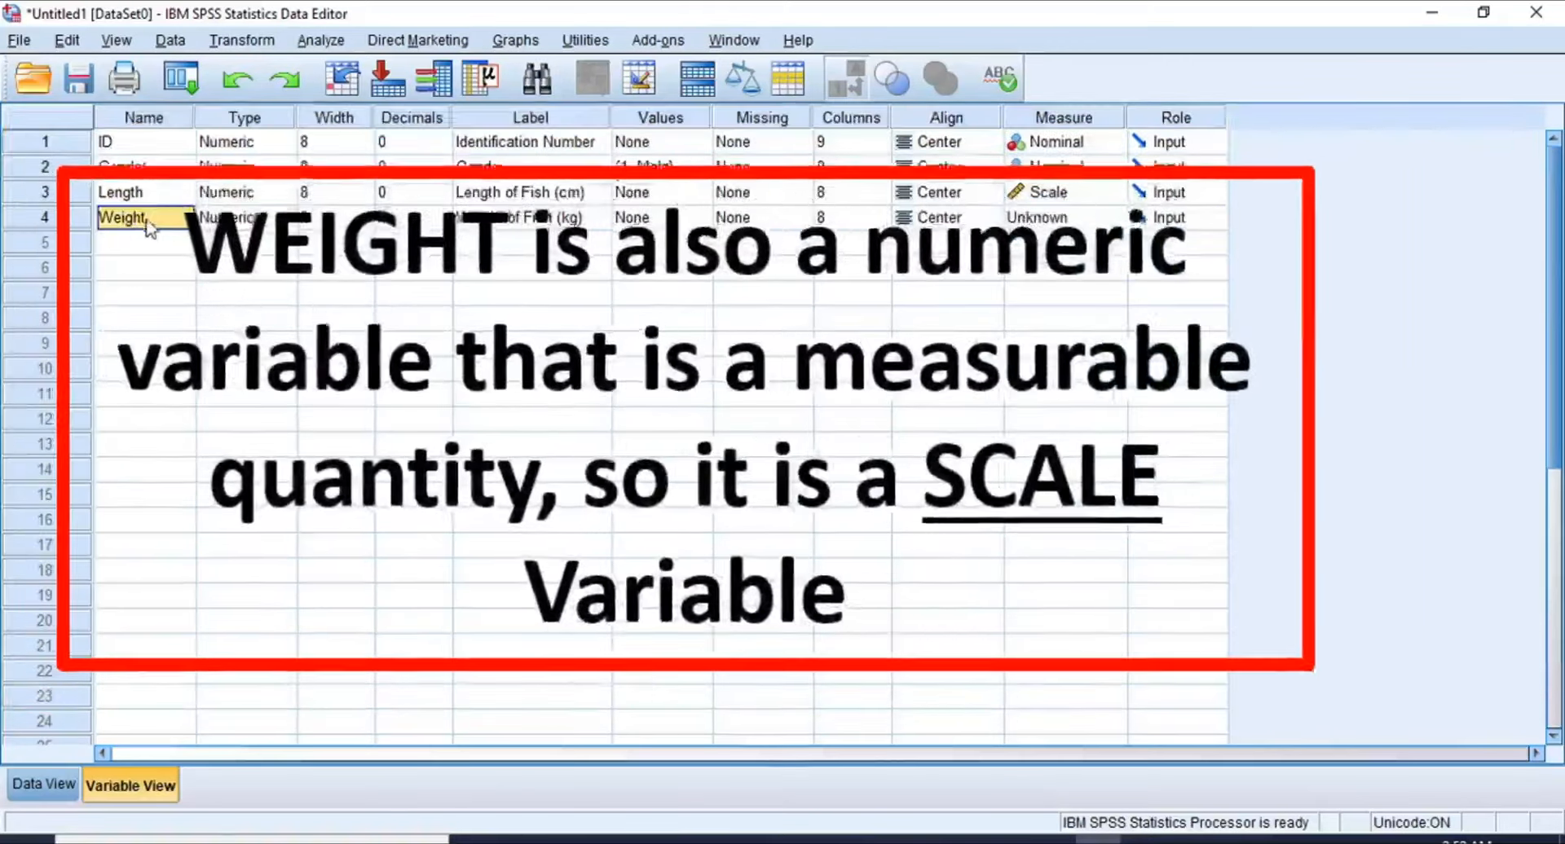
left_click(1052, 220)
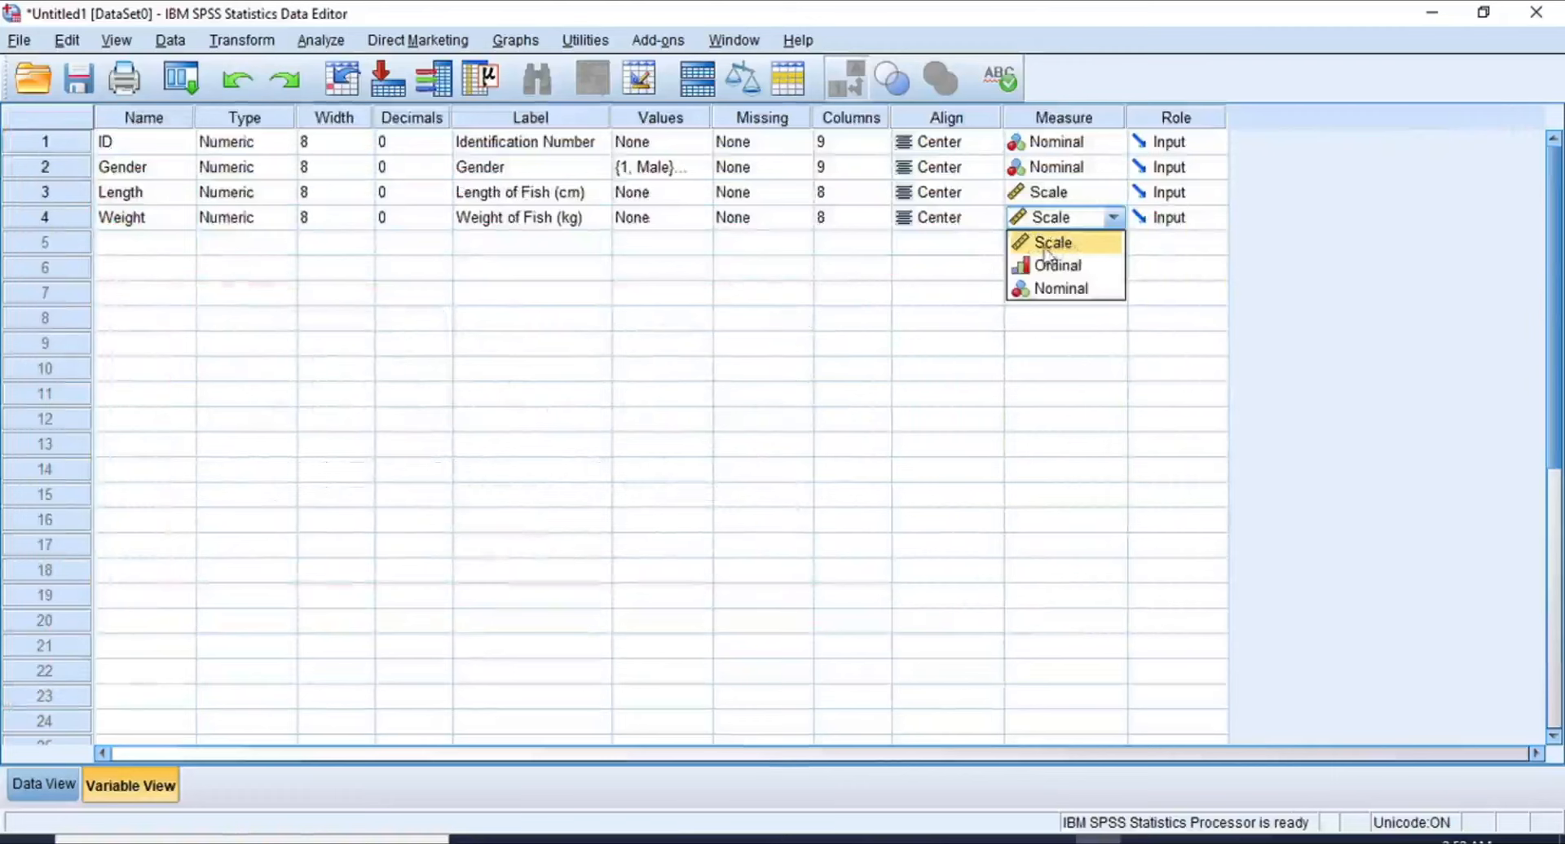
left_click(1067, 244)
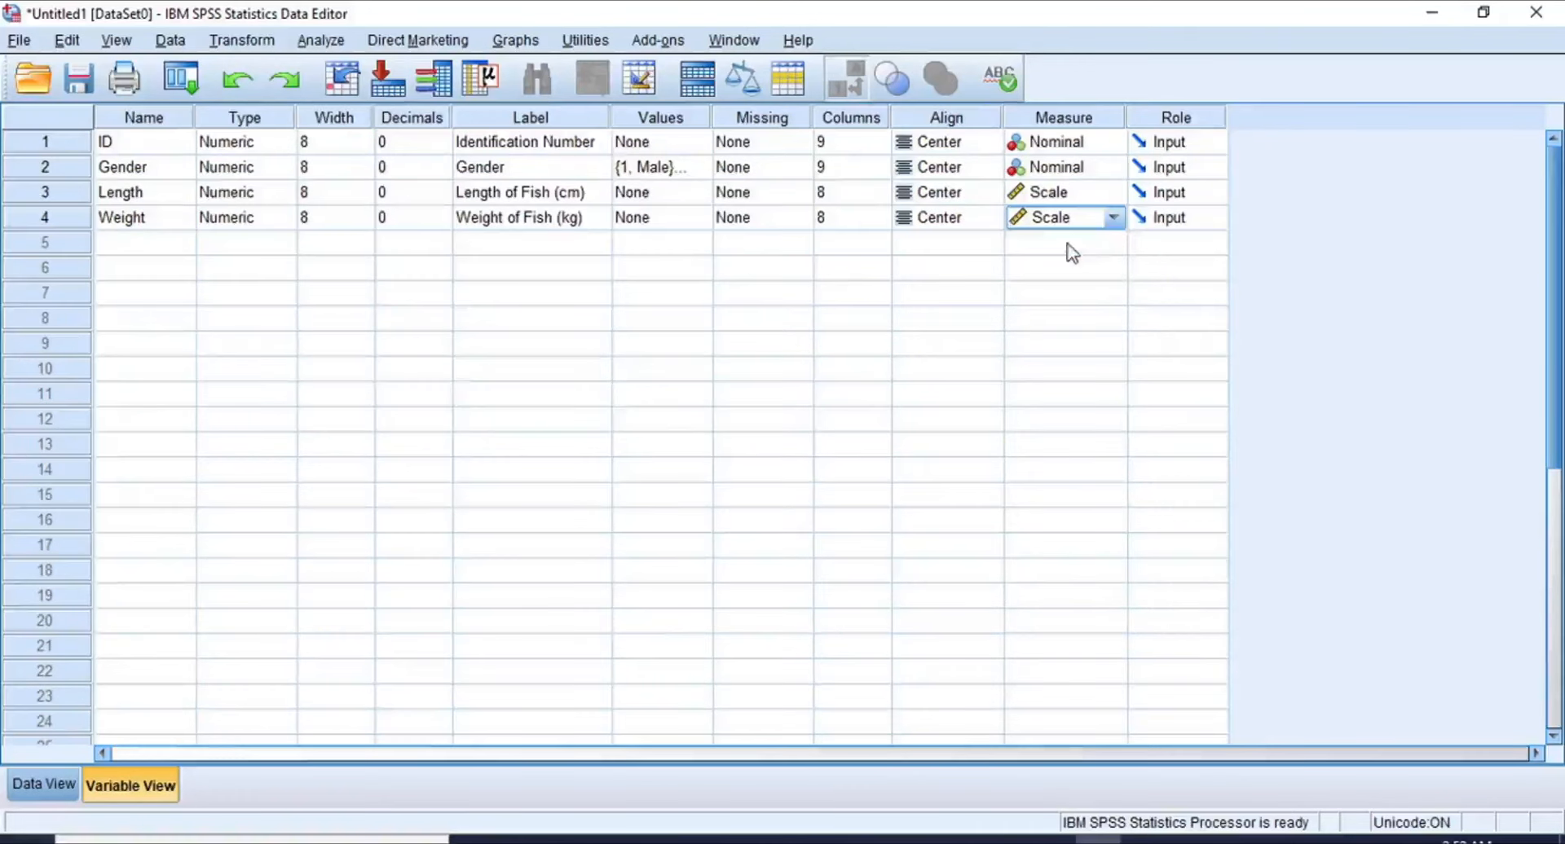
left_click(1067, 120)
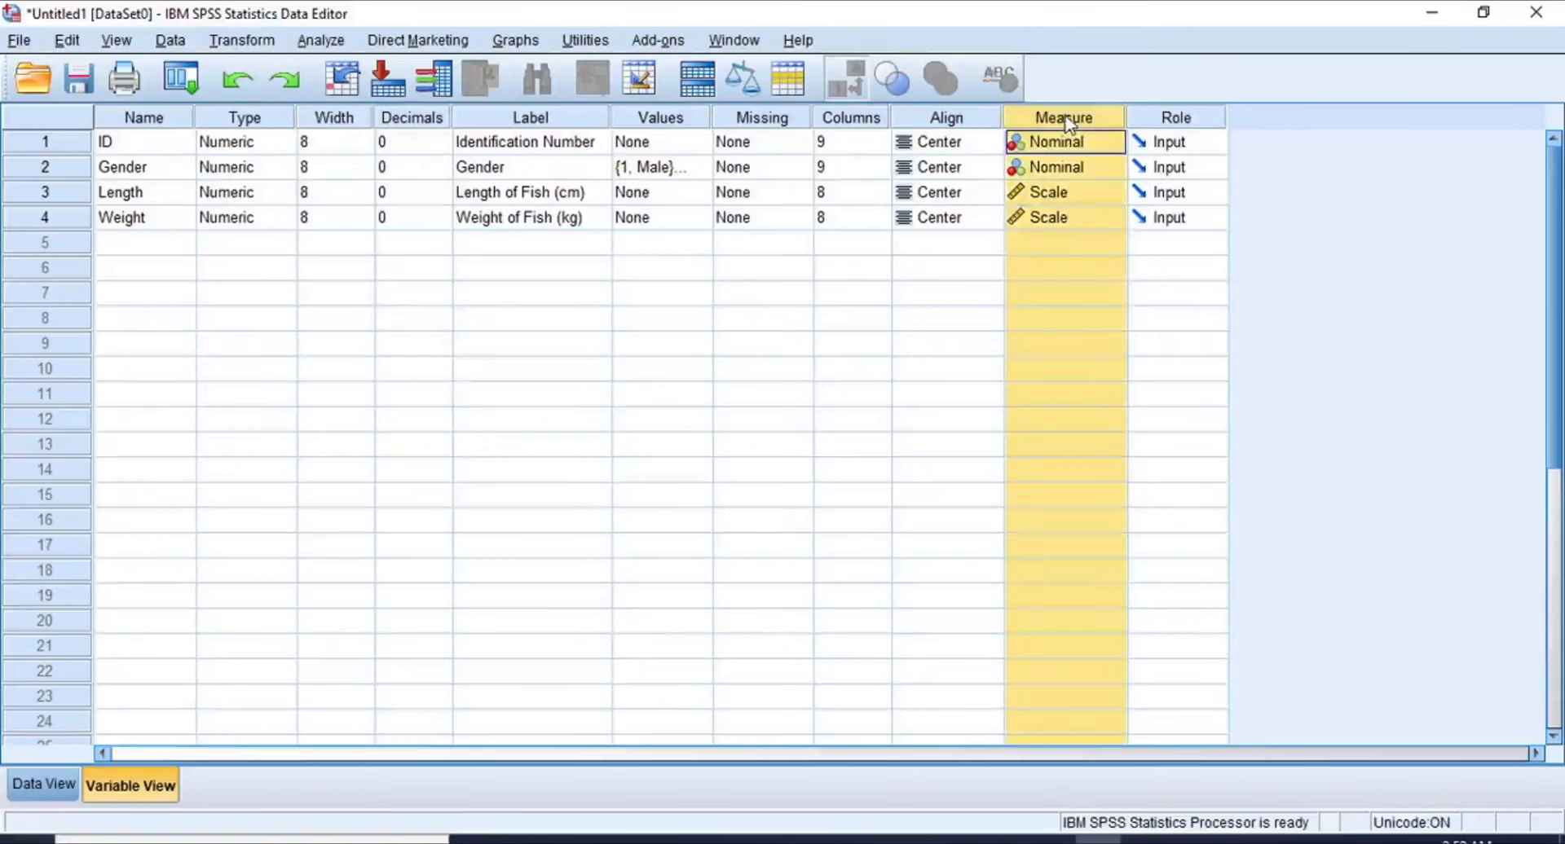
left_click(1174, 120)
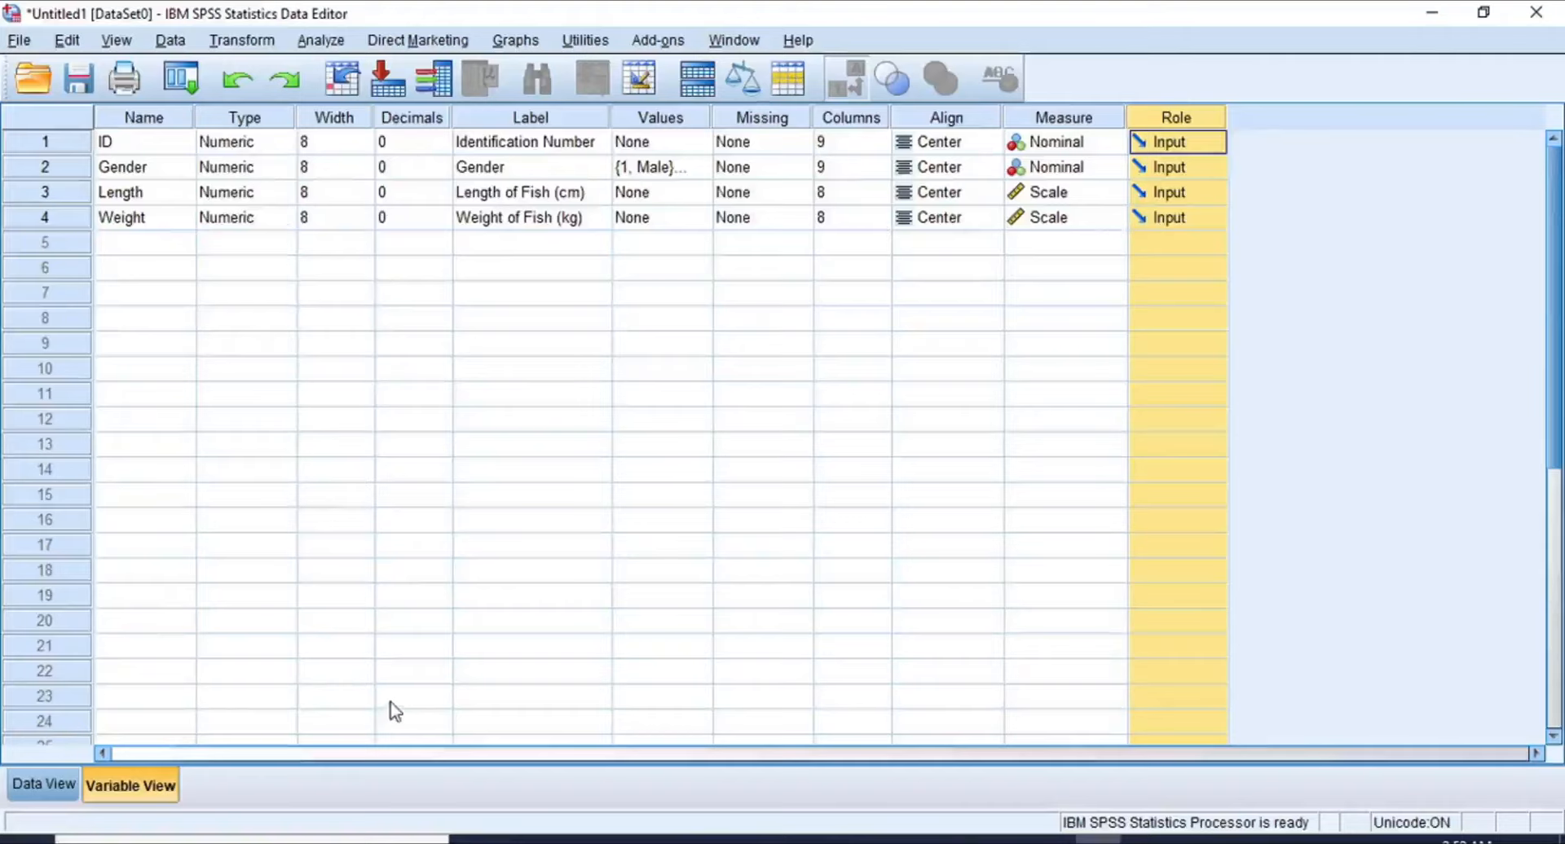
Step: Start opening a data file, browse to the DATA folder inside TITOCAN M.I and filter the files to Excel (*.xls, *.xlsx, *.xlsm)
left_click(37, 784)
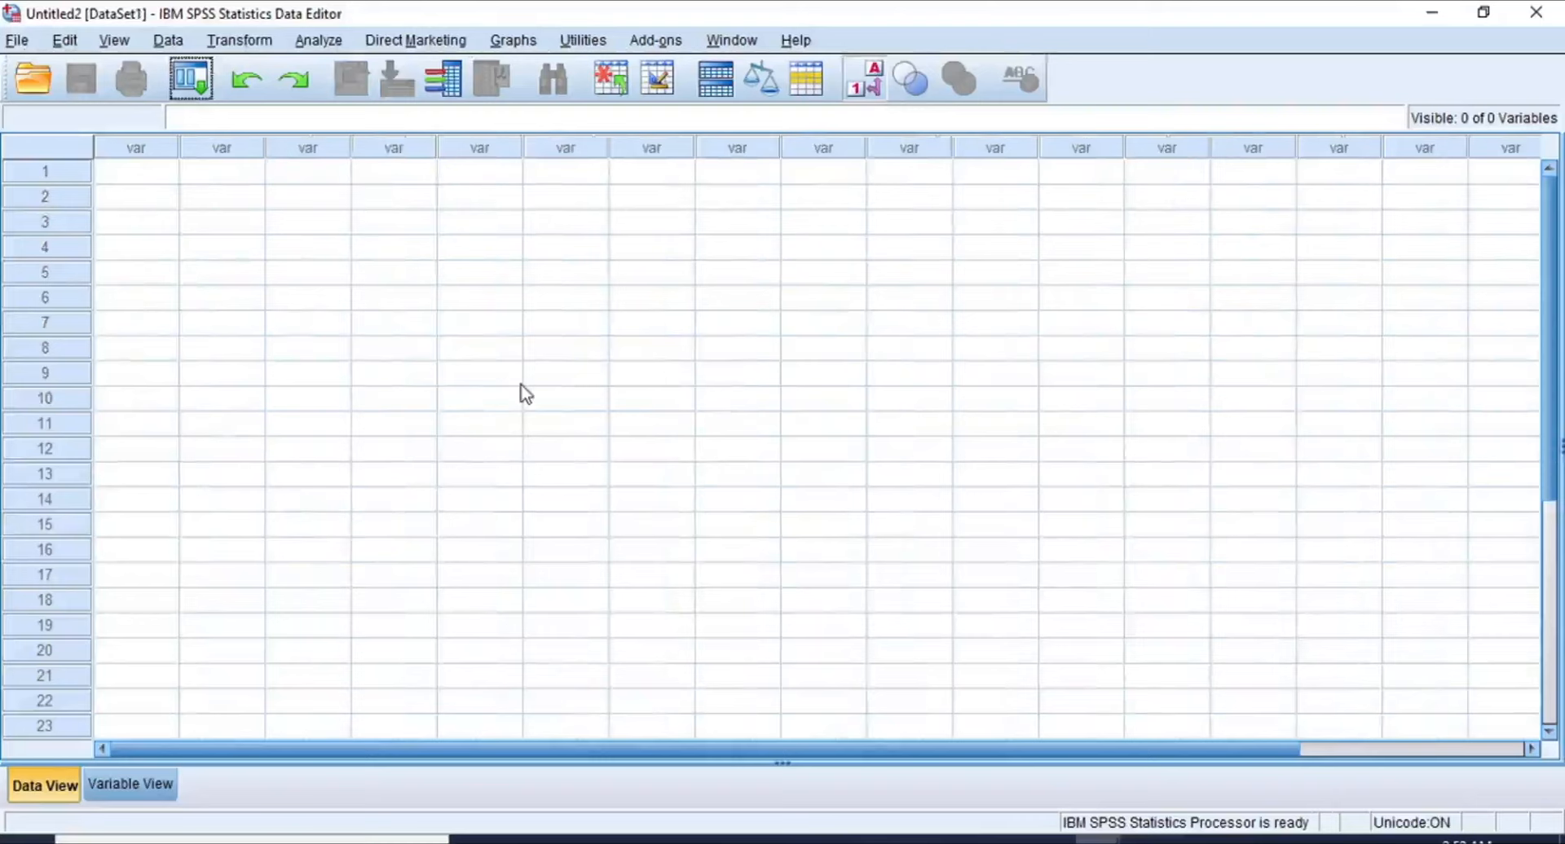
left_click(18, 43)
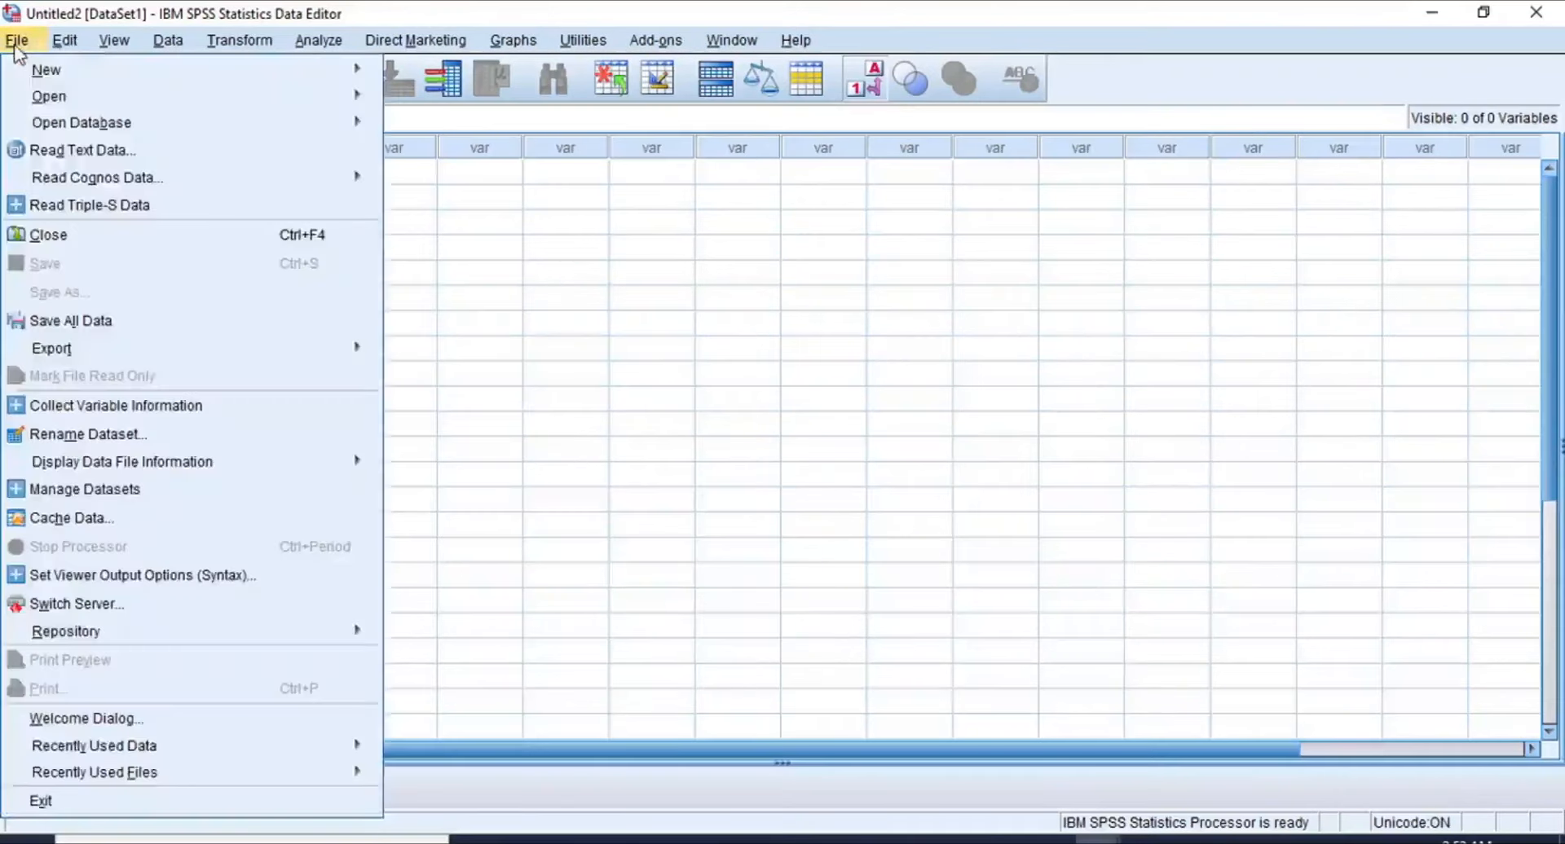
mouse_move(86, 99)
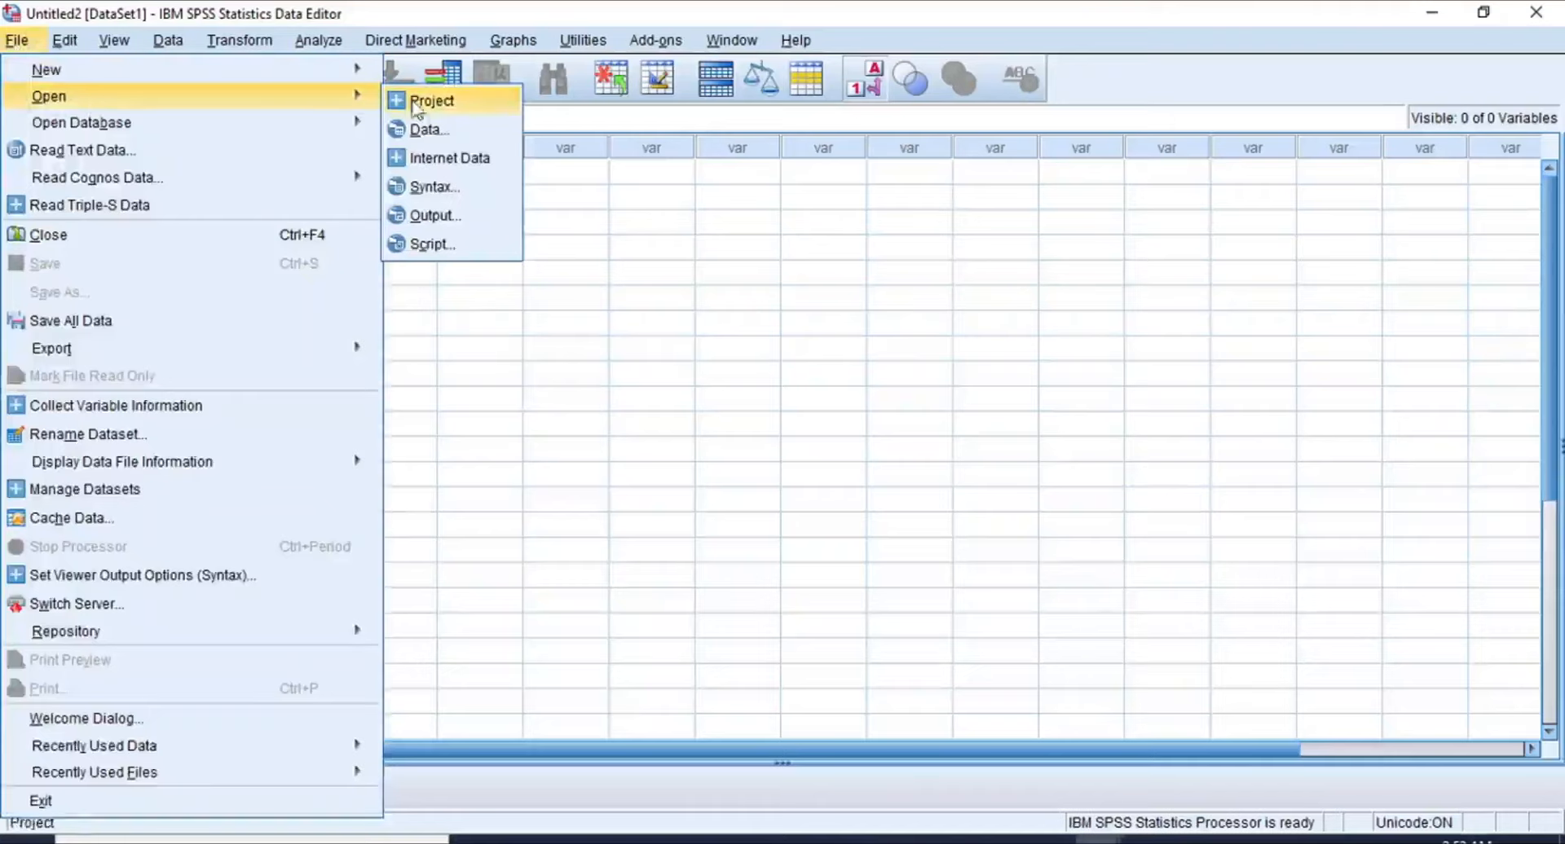
left_click(445, 133)
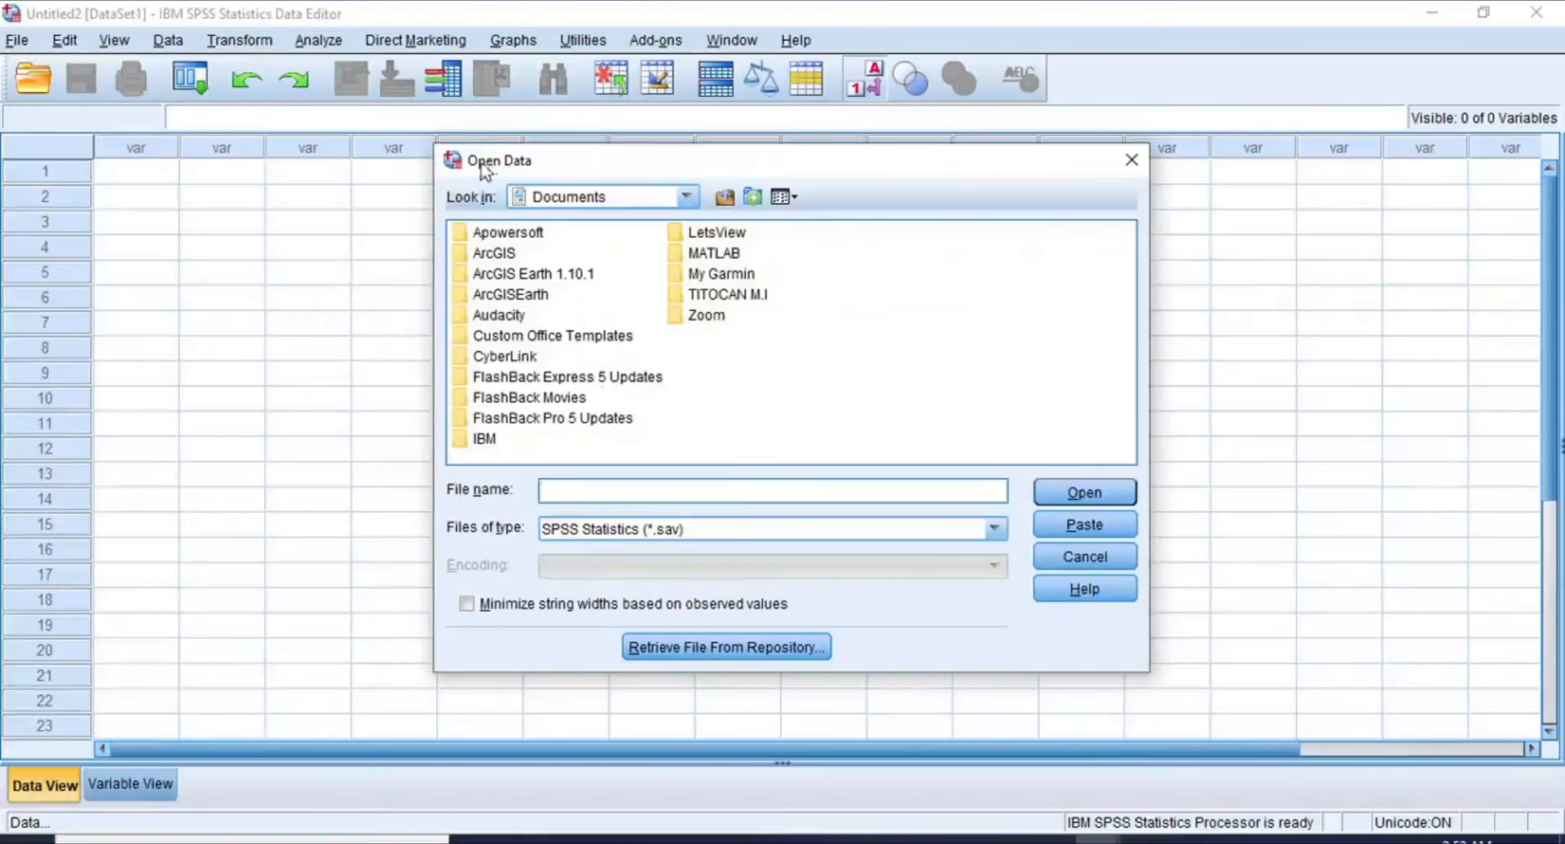
double_click(721, 294)
double_click(487, 235)
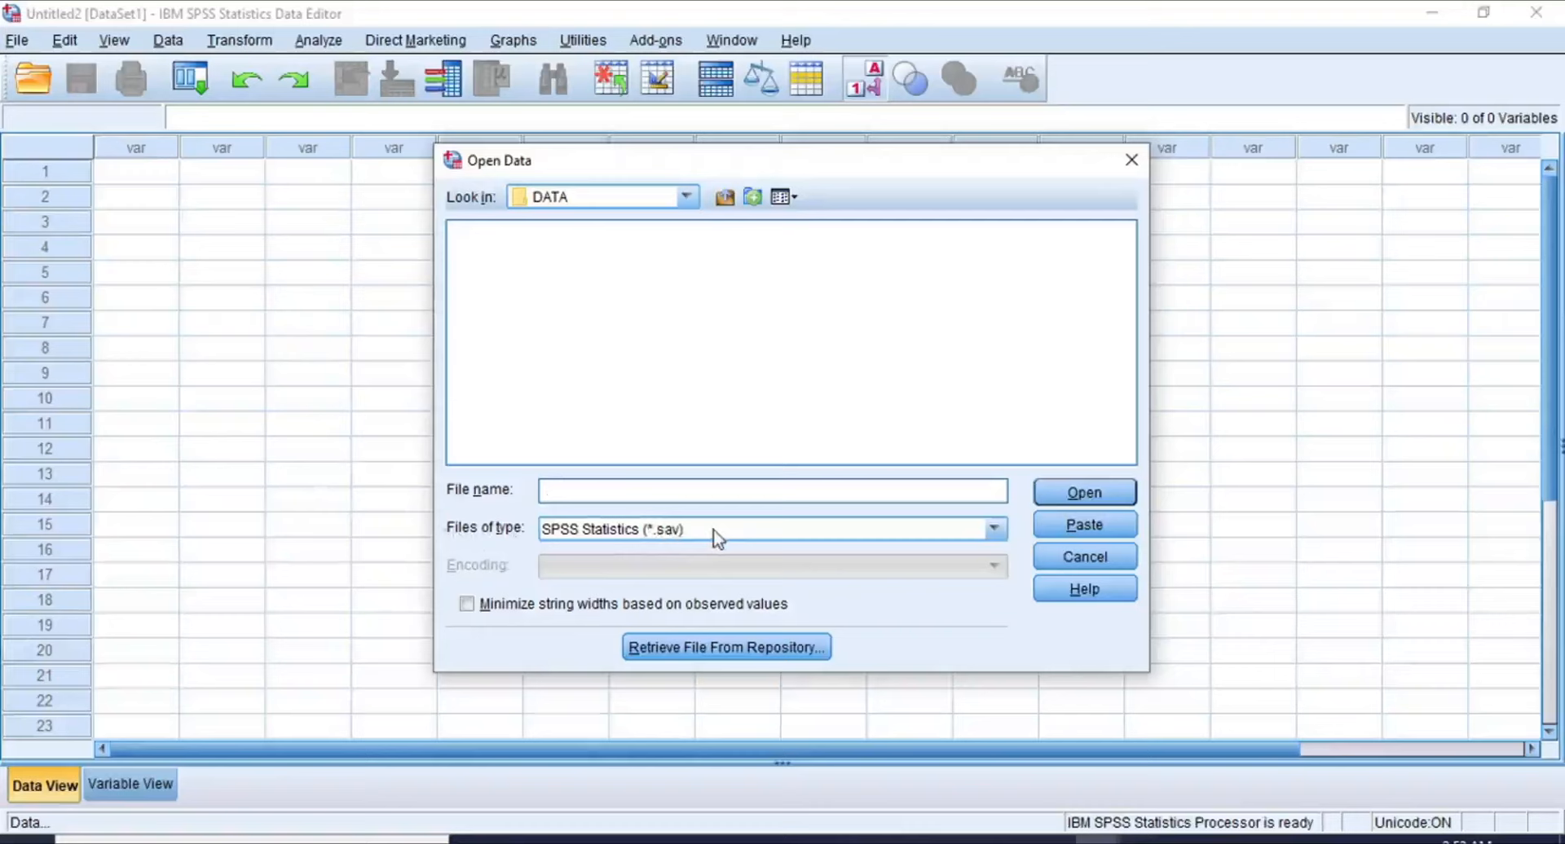
left_click(993, 530)
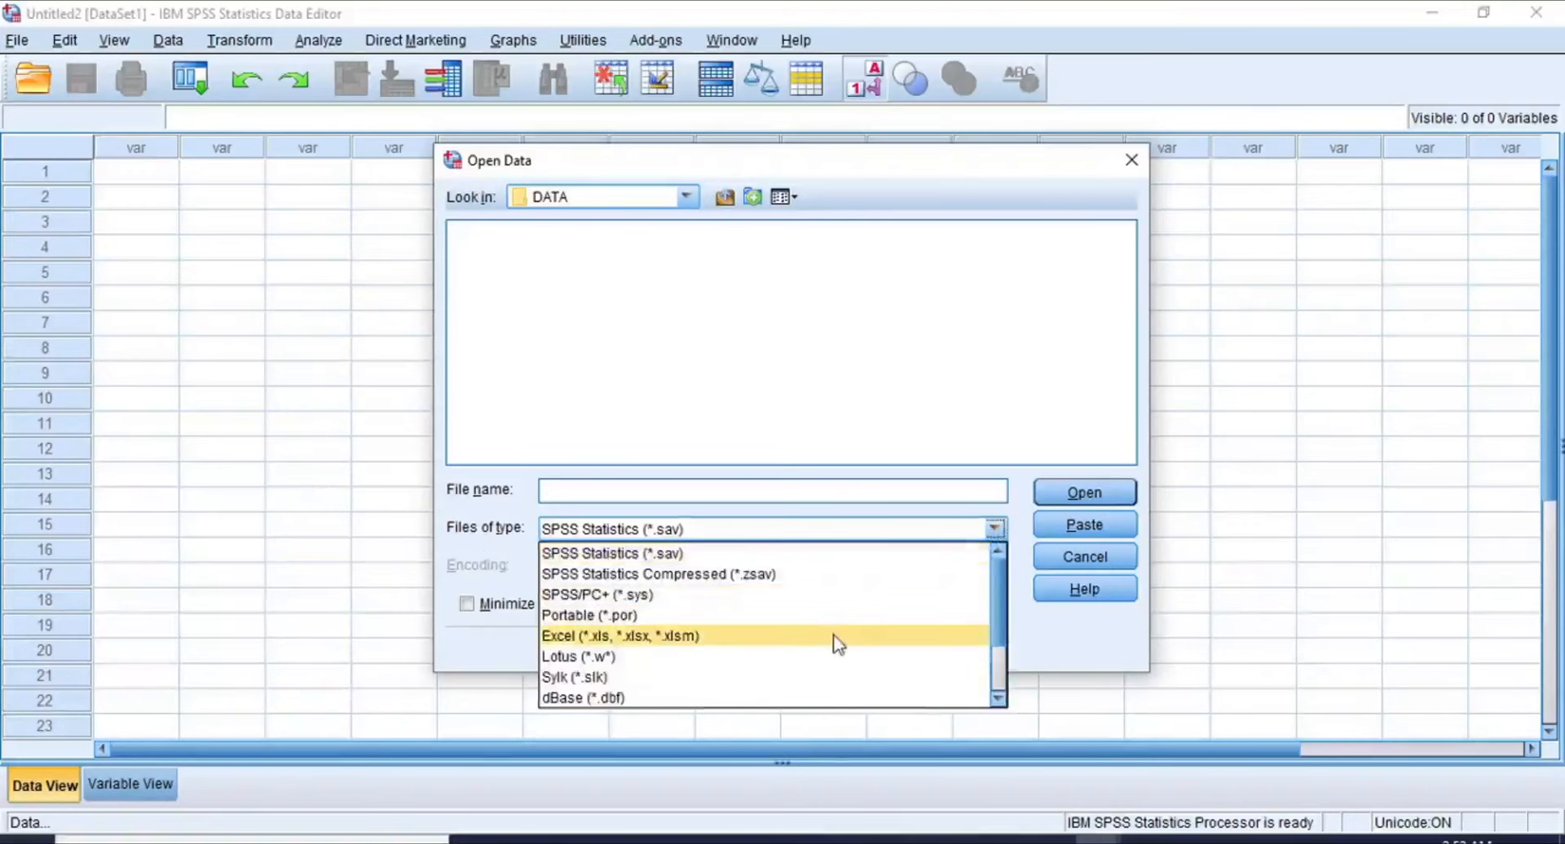
left_click(580, 635)
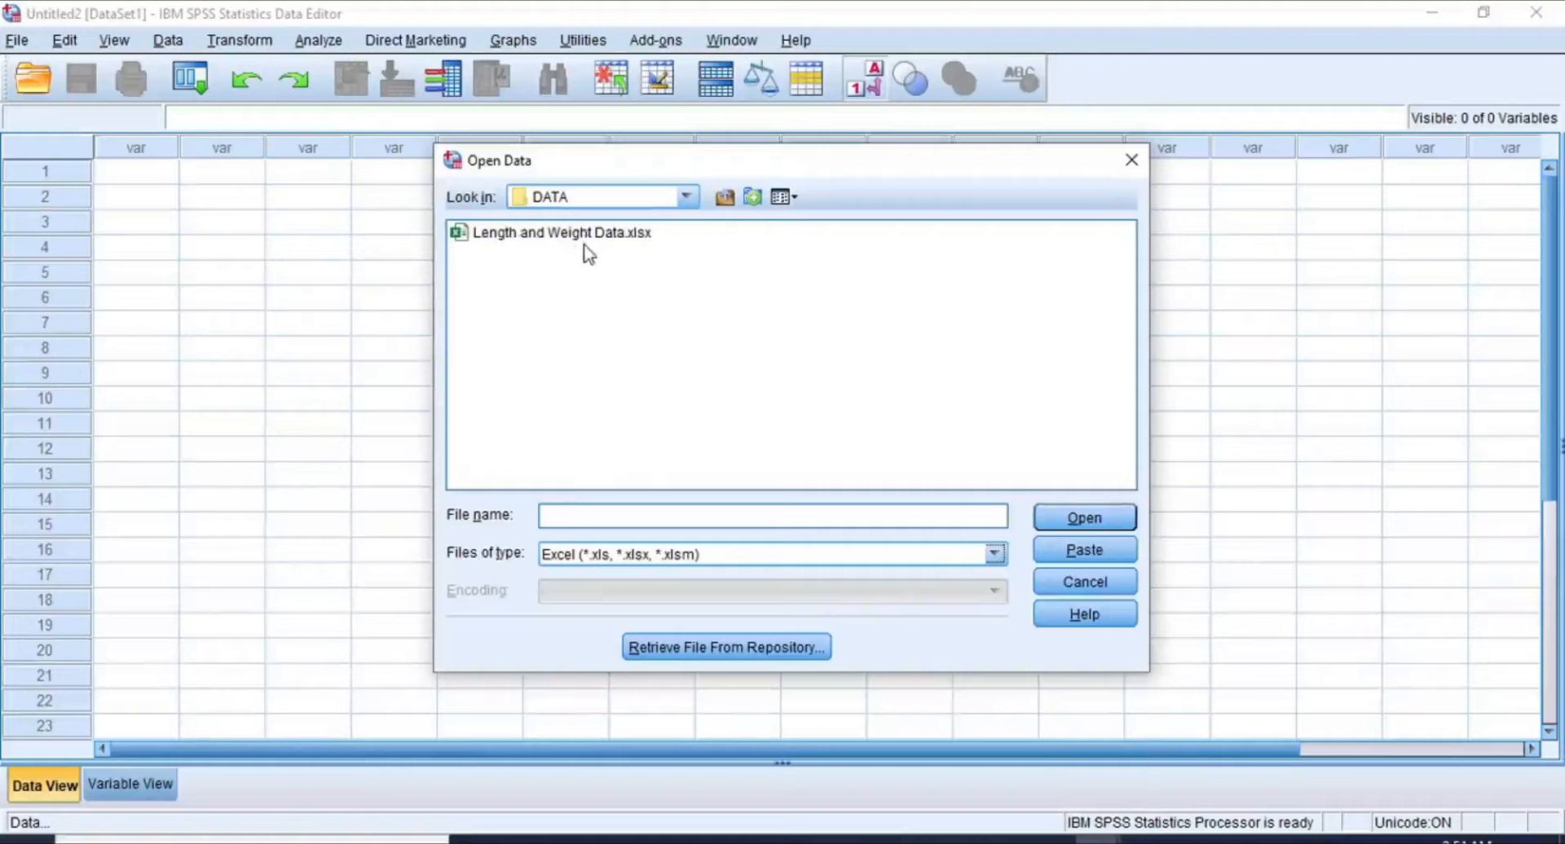
Step: Choose Length and Weight Data.xlsx as the Excel data source to open
left_click(556, 236)
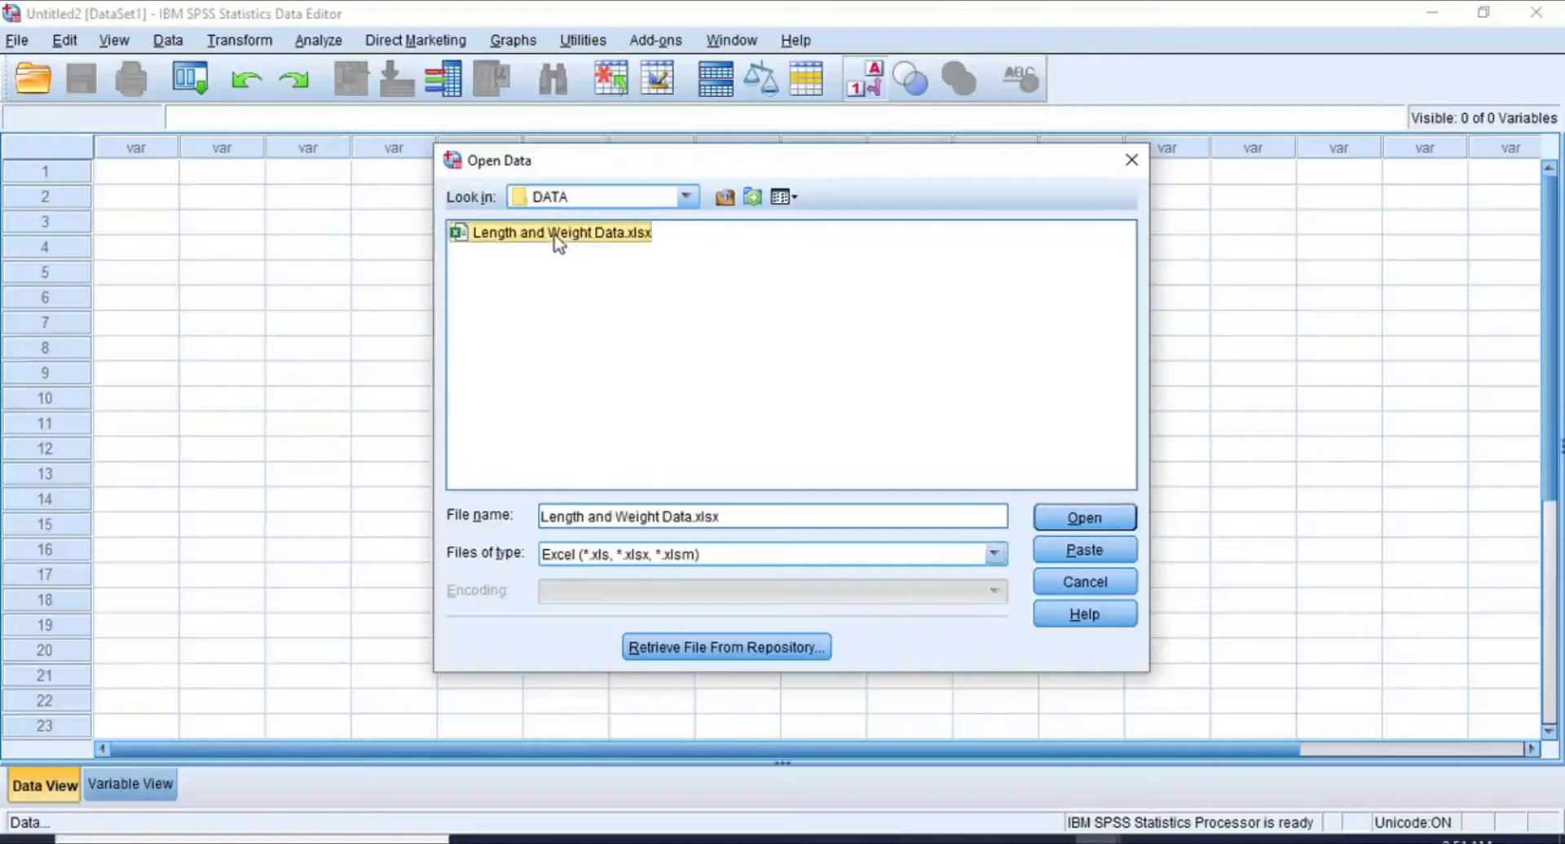
left_click_drag(739, 517, 535, 519)
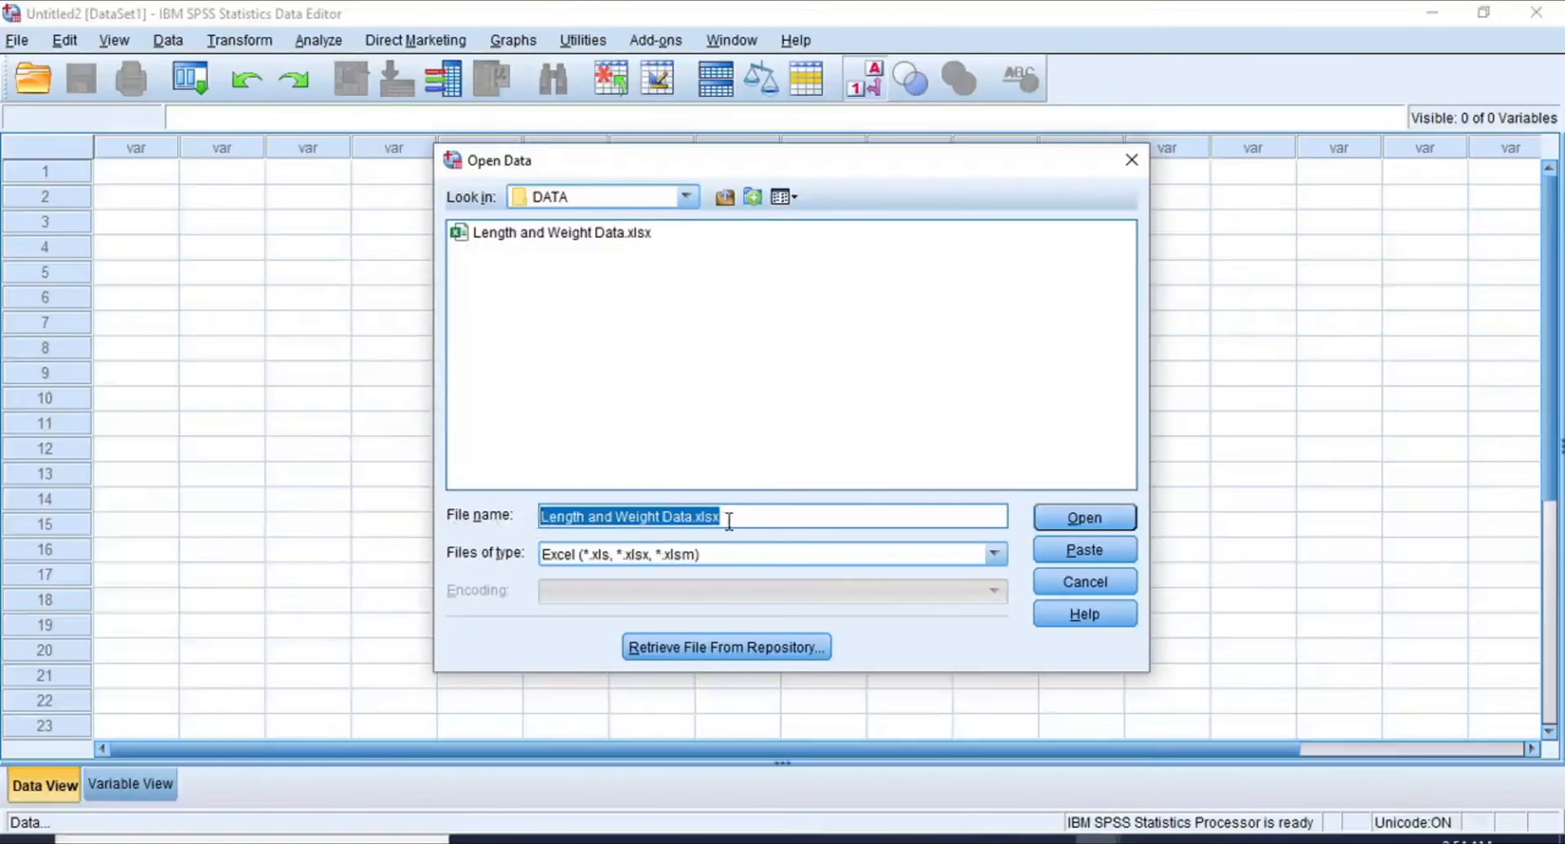
left_click(1080, 519)
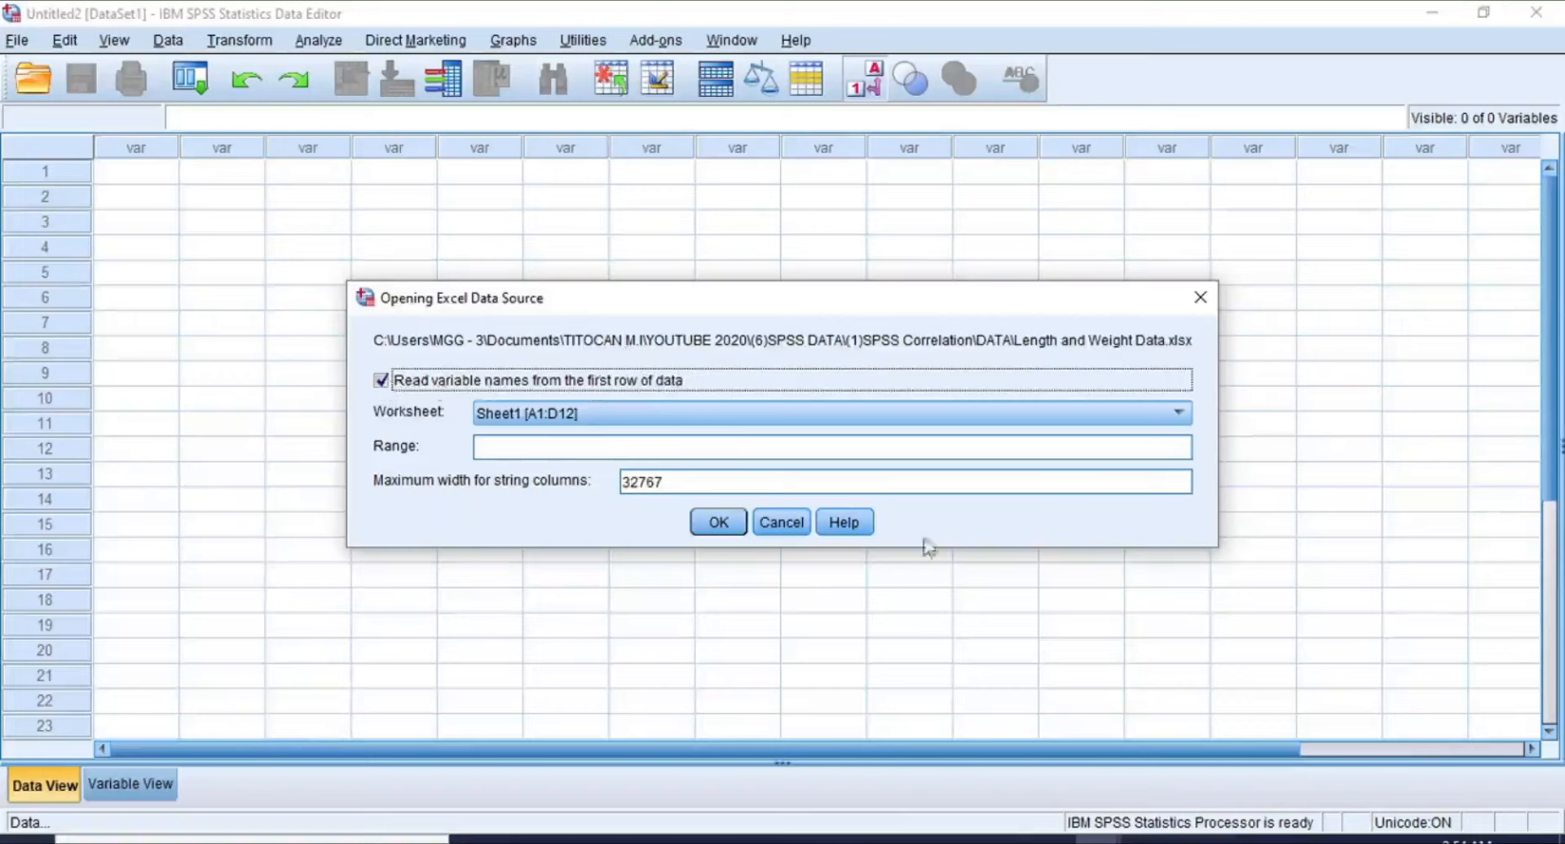
Step: Switch to the Excel workbook, show it beside the import dialog and examine the ID, GENDER, LENGTH and WEIGHT headings in row 1
left_click(1006, 839)
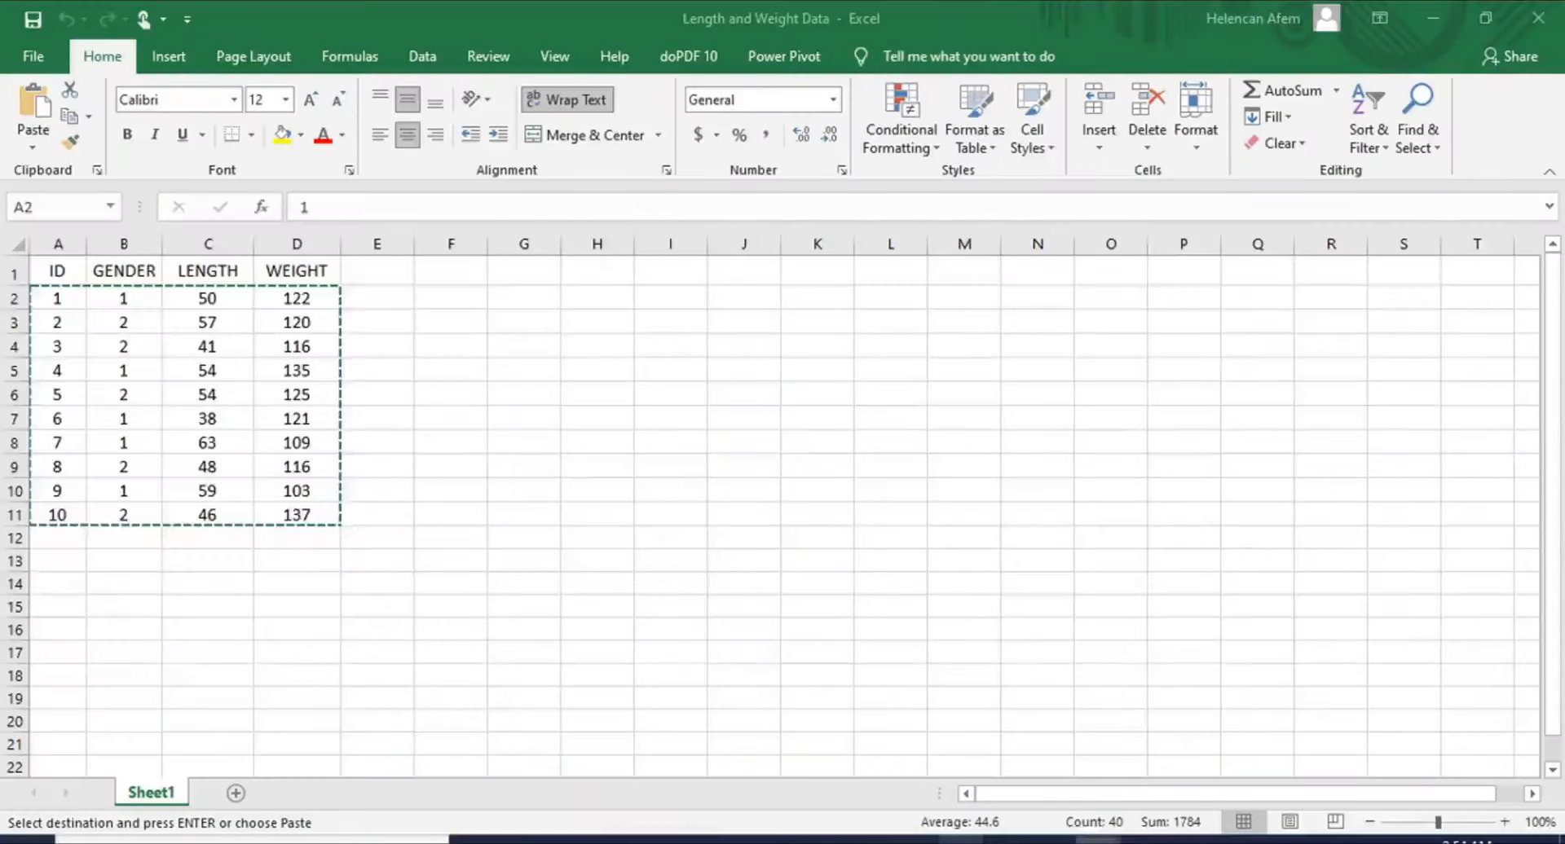
double_click(989, 29)
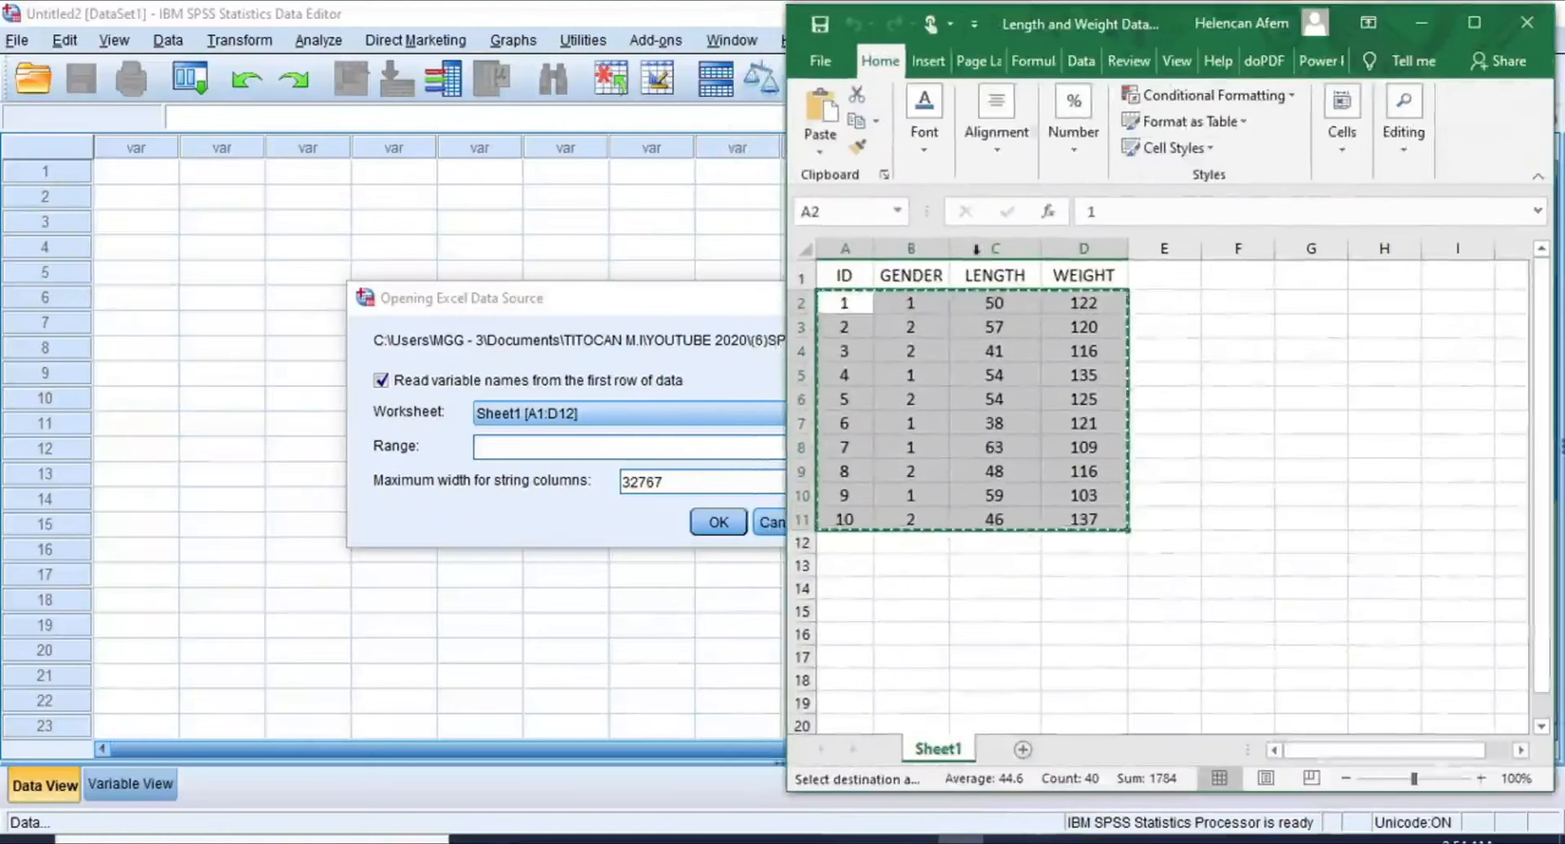
left_click(818, 277)
left_click(839, 274)
left_click(902, 272)
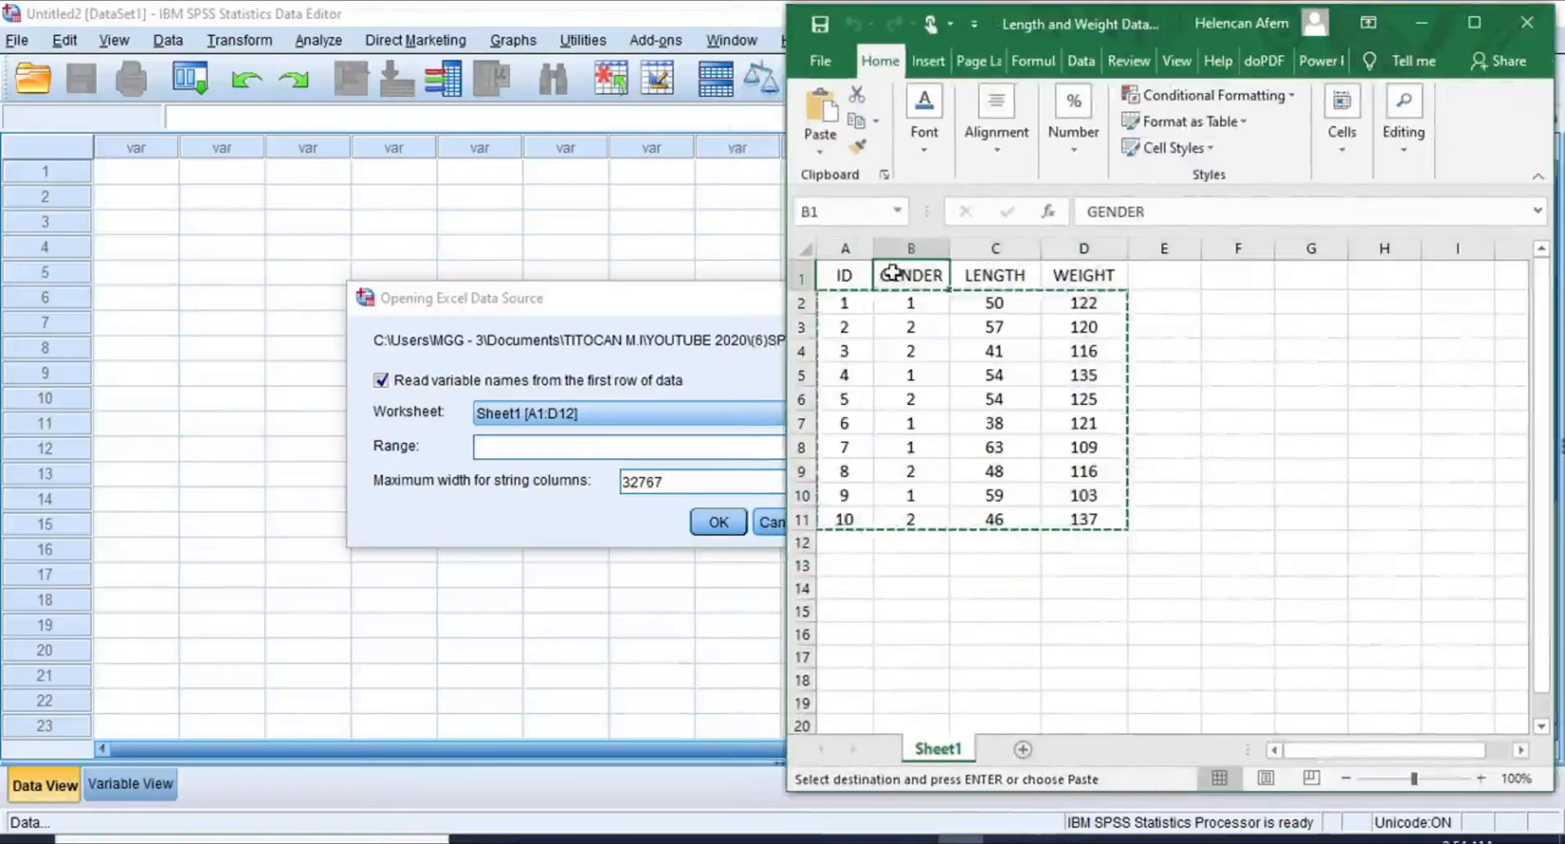
left_click(1002, 274)
left_click(1089, 277)
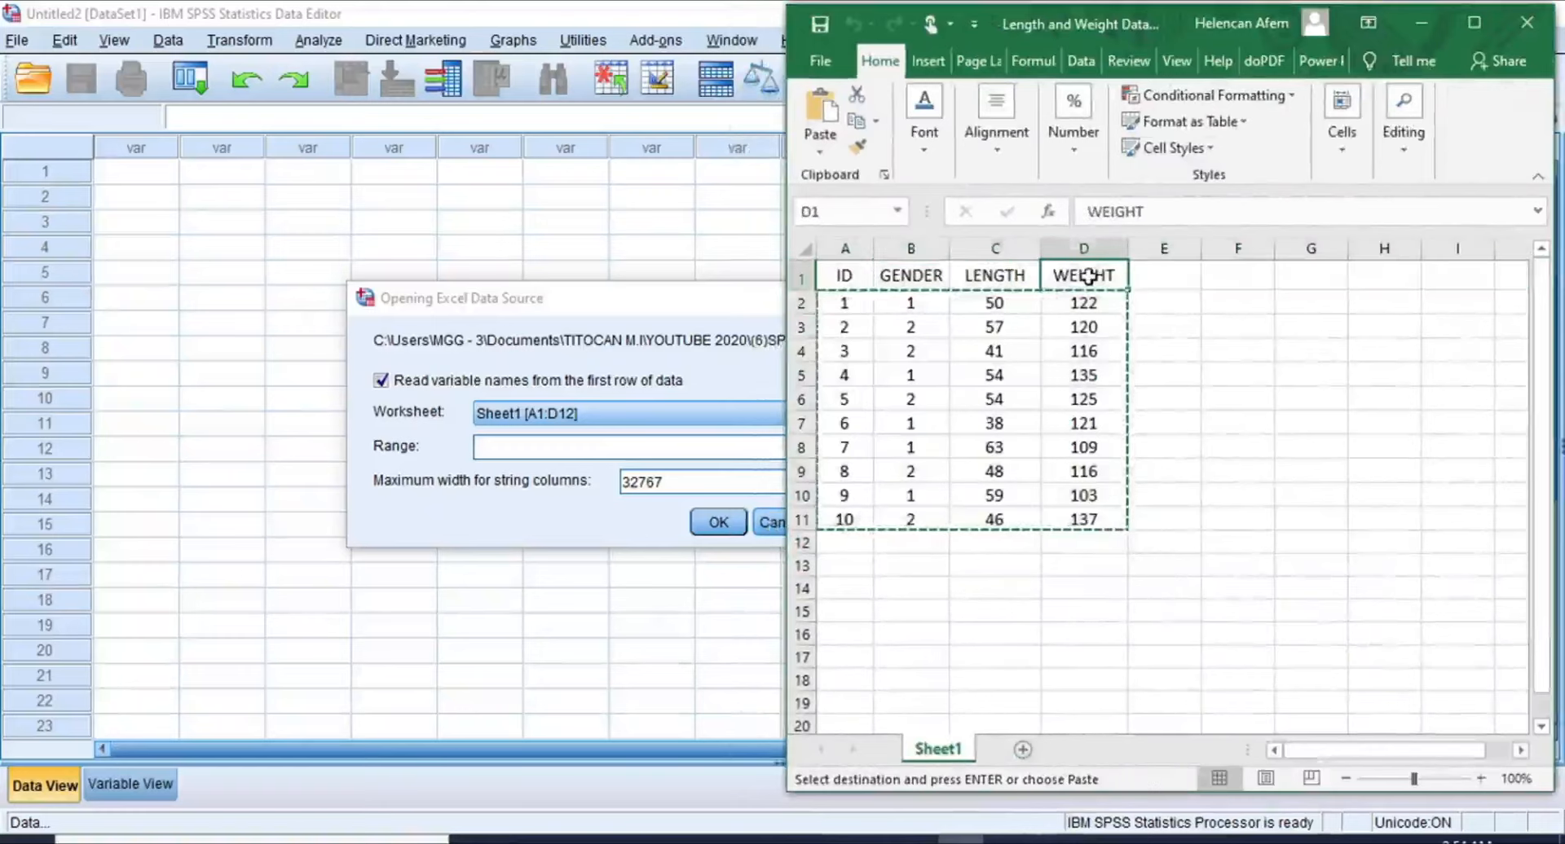
left_click(805, 278)
left_click_drag(830, 277, 1086, 277)
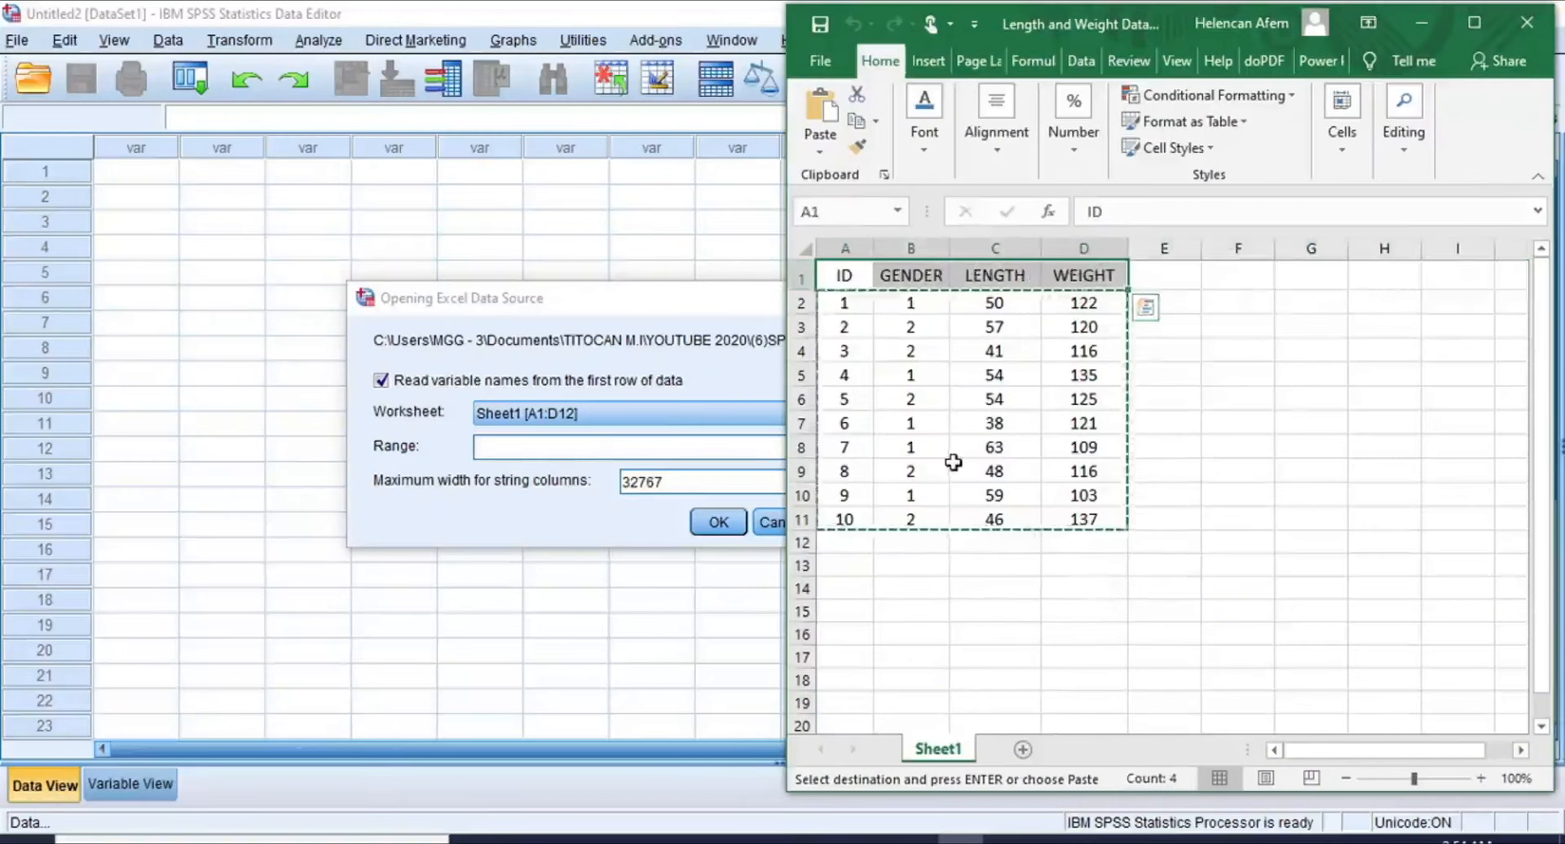
Step: Try turning off reading variable names from the first row of data and compare this with the header row in Excel
left_click(381, 382)
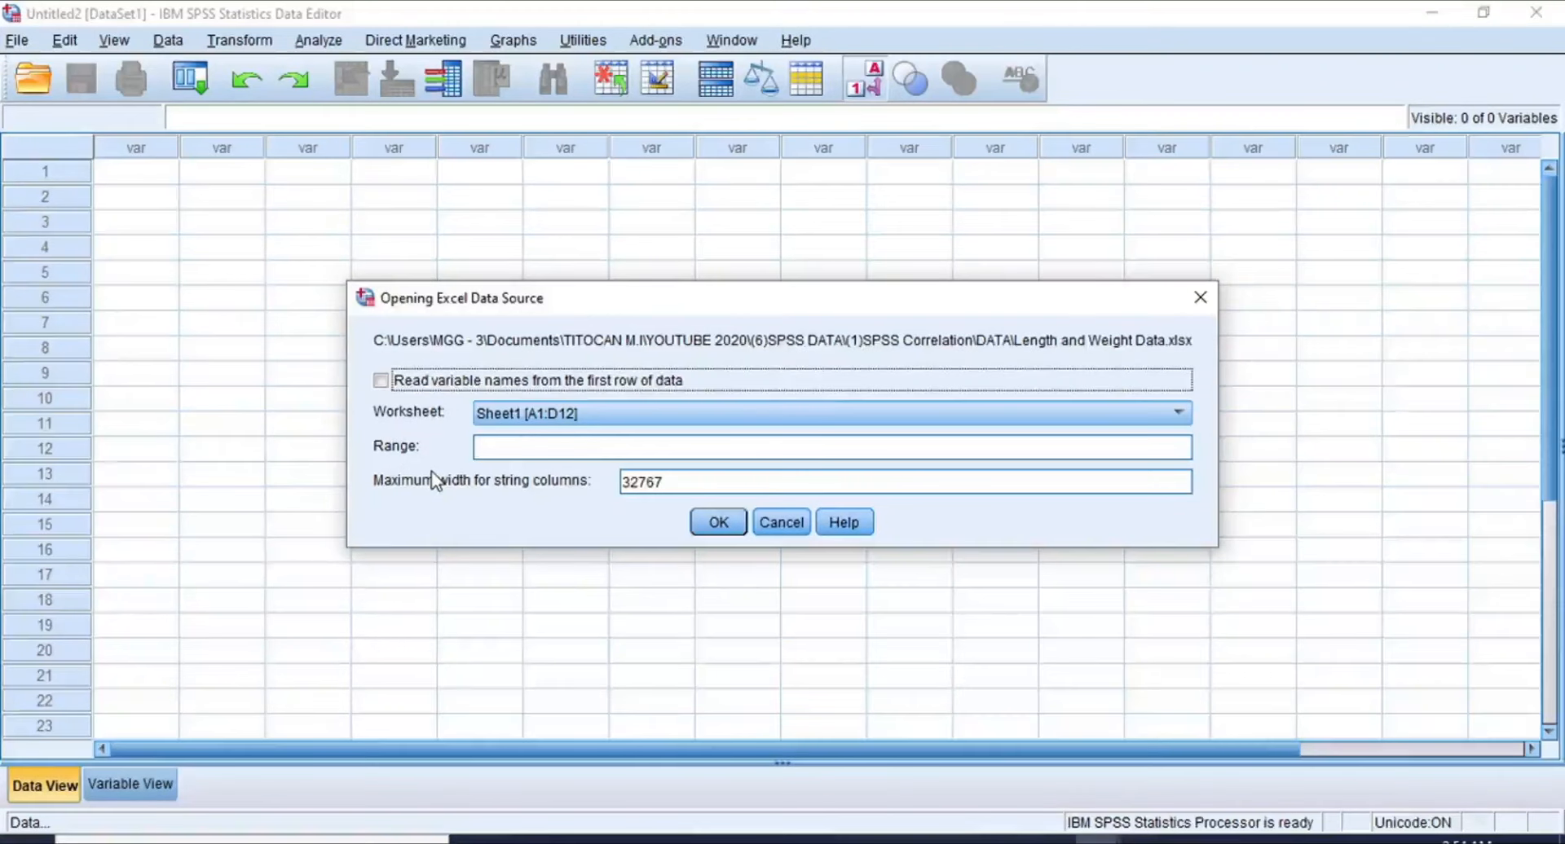
left_click(937, 840)
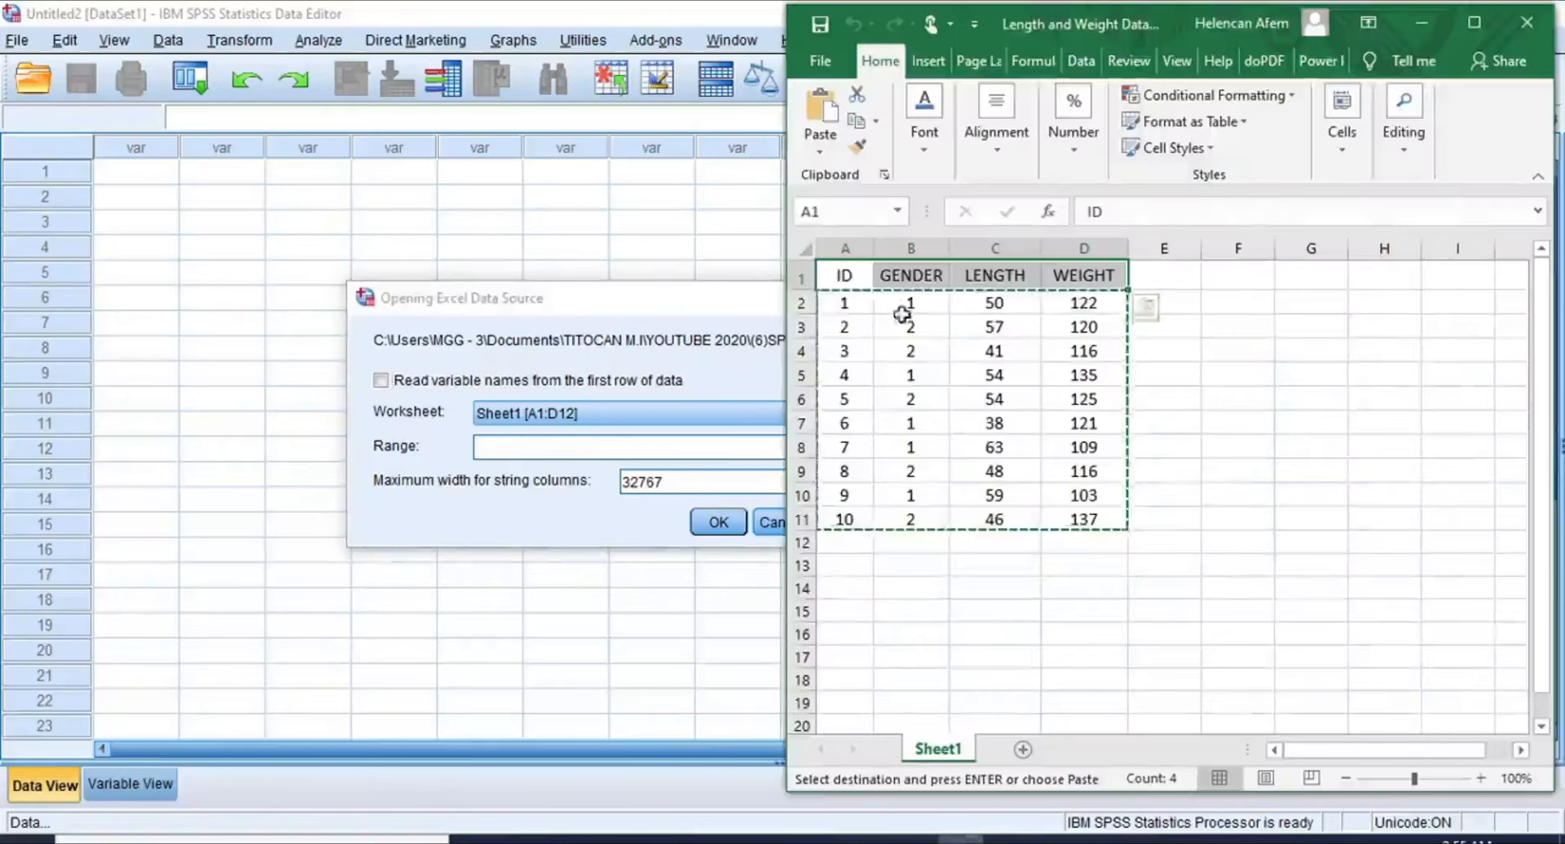
left_click(802, 277)
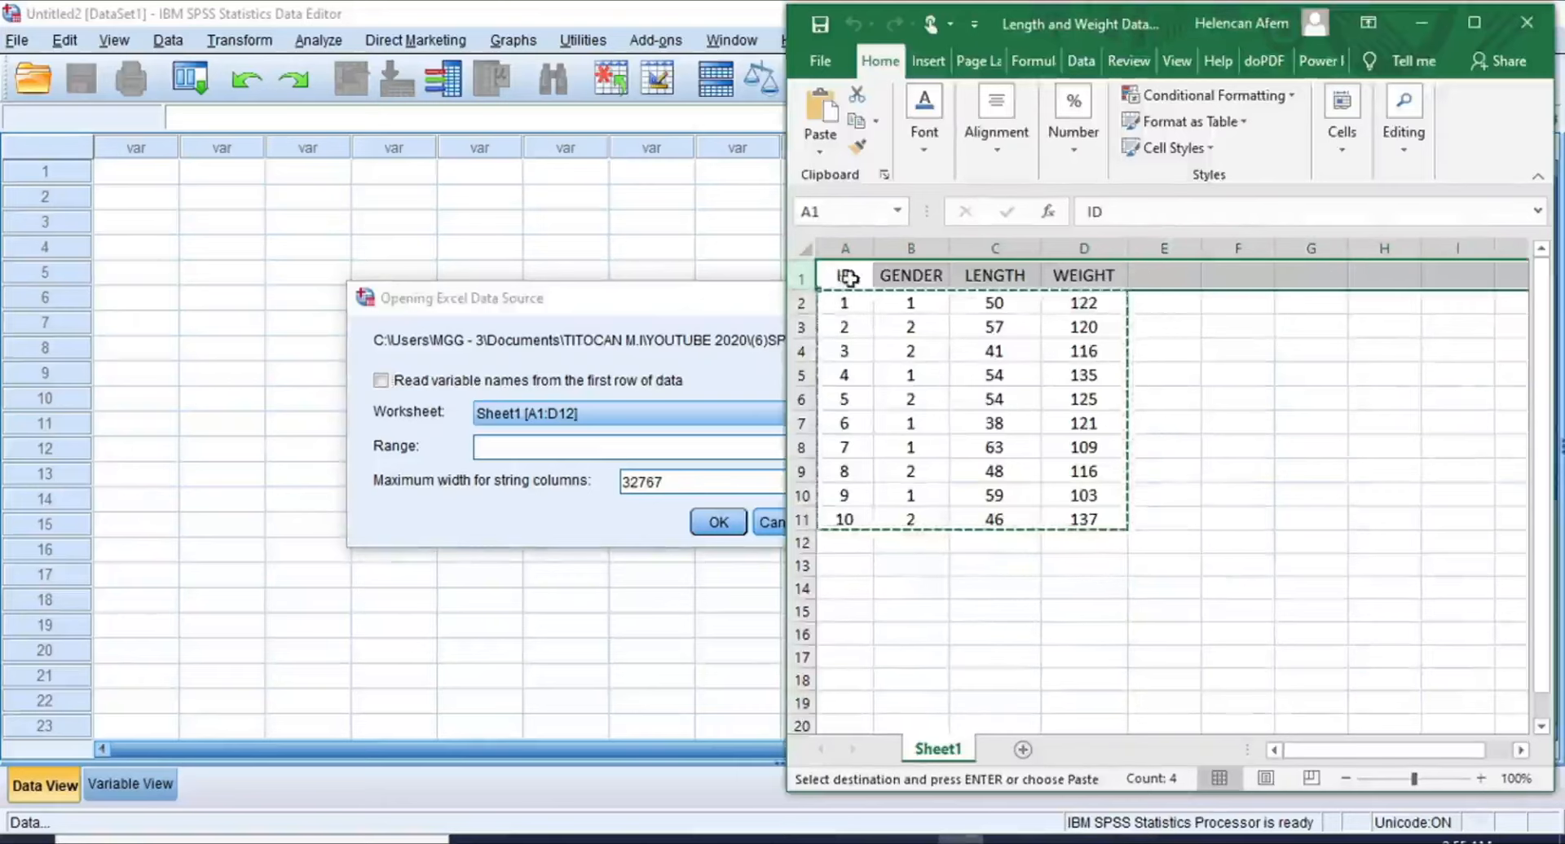
left_click_drag(859, 275, 1061, 277)
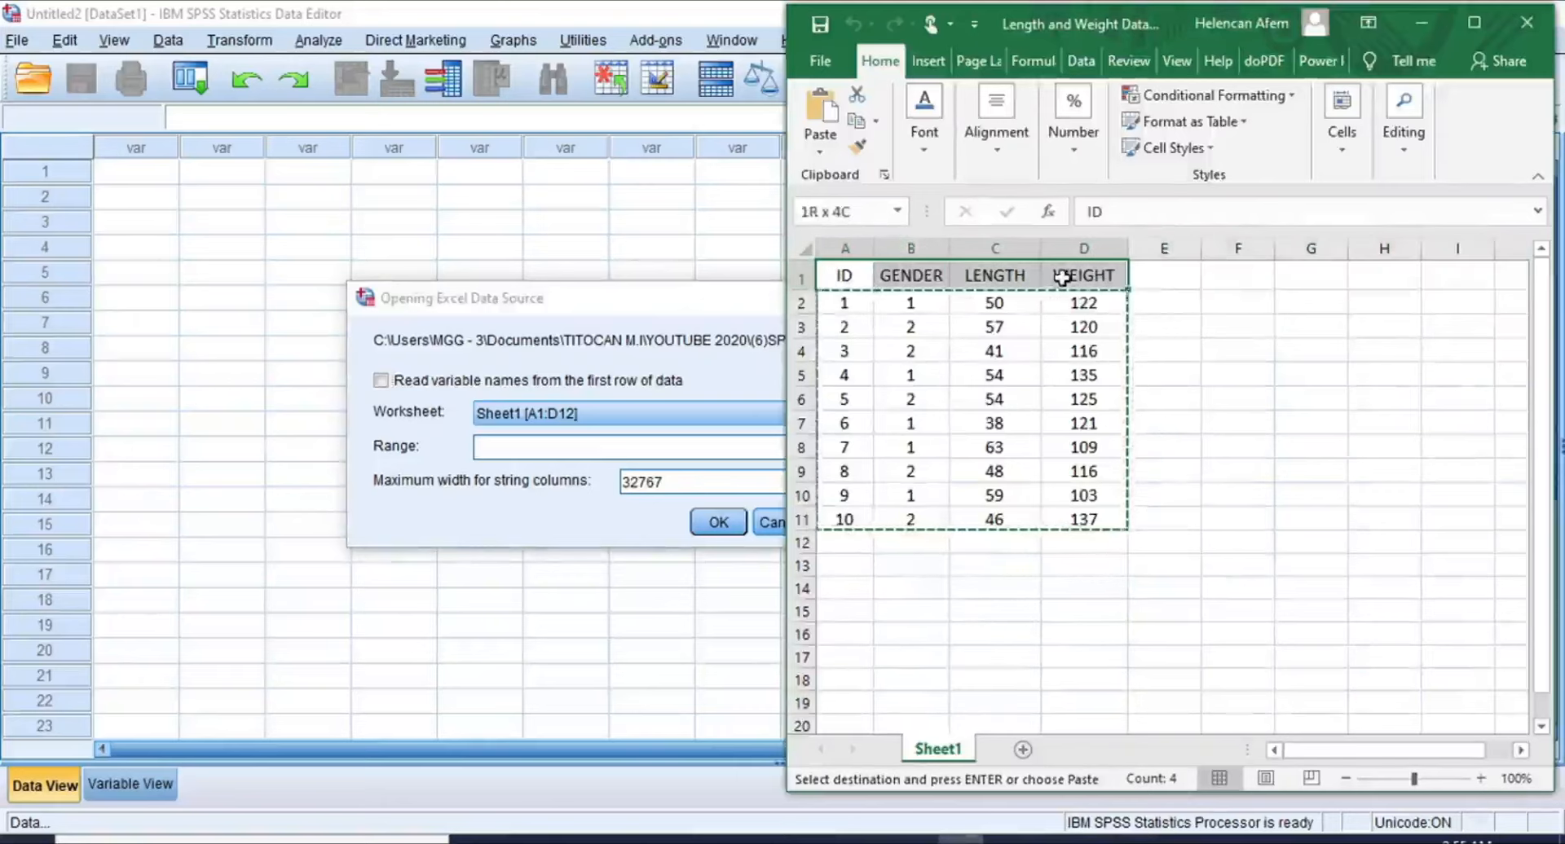
Step: Import Sheet1 [A1:D12] into SPSS with variable names read from the first row of data
left_click(379, 380)
left_click(380, 380)
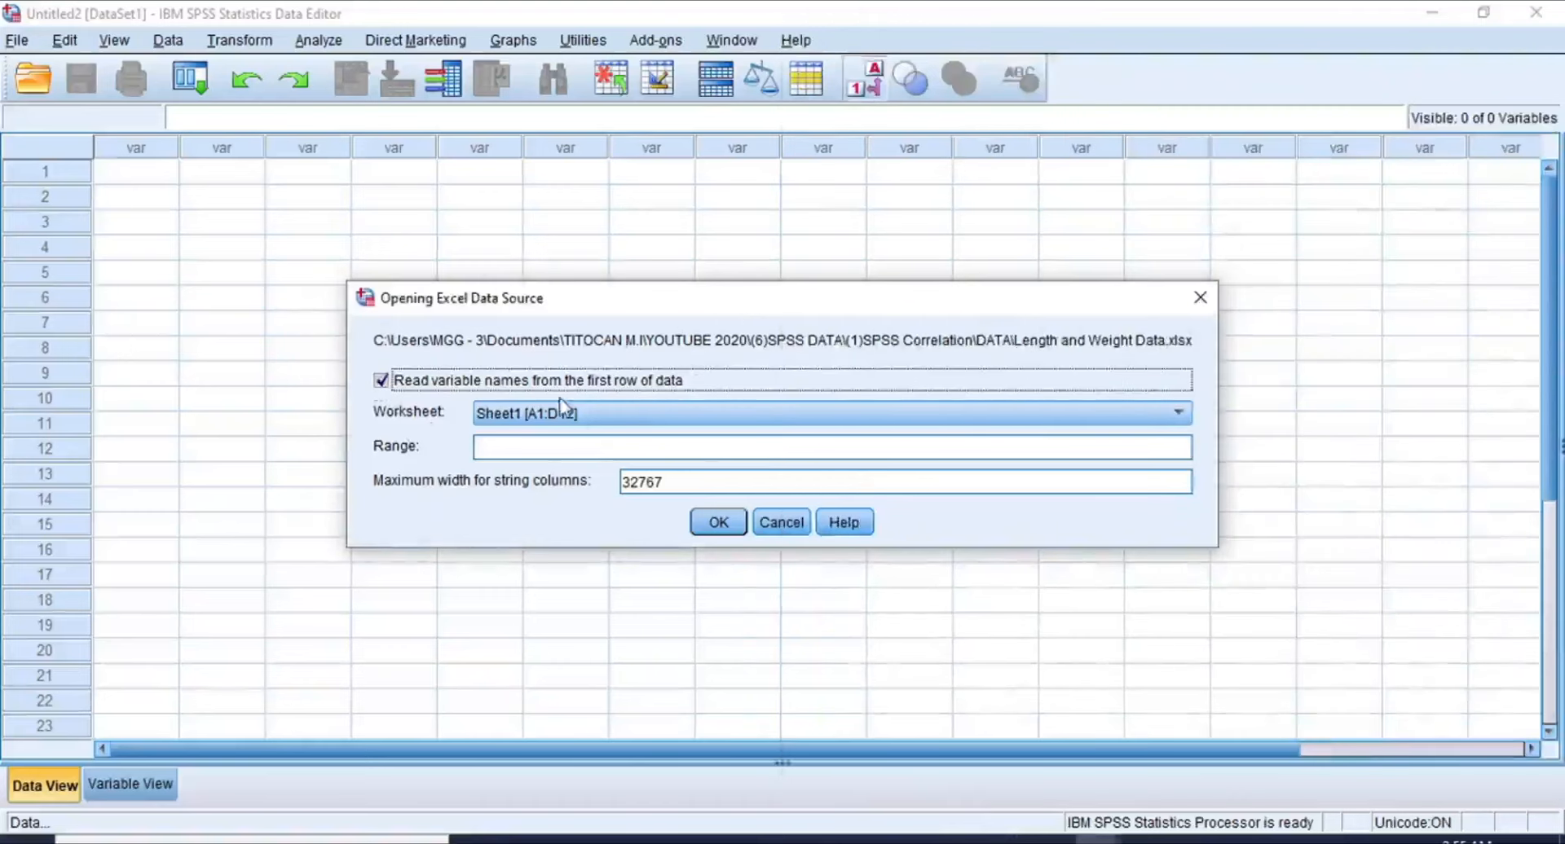
left_click(719, 524)
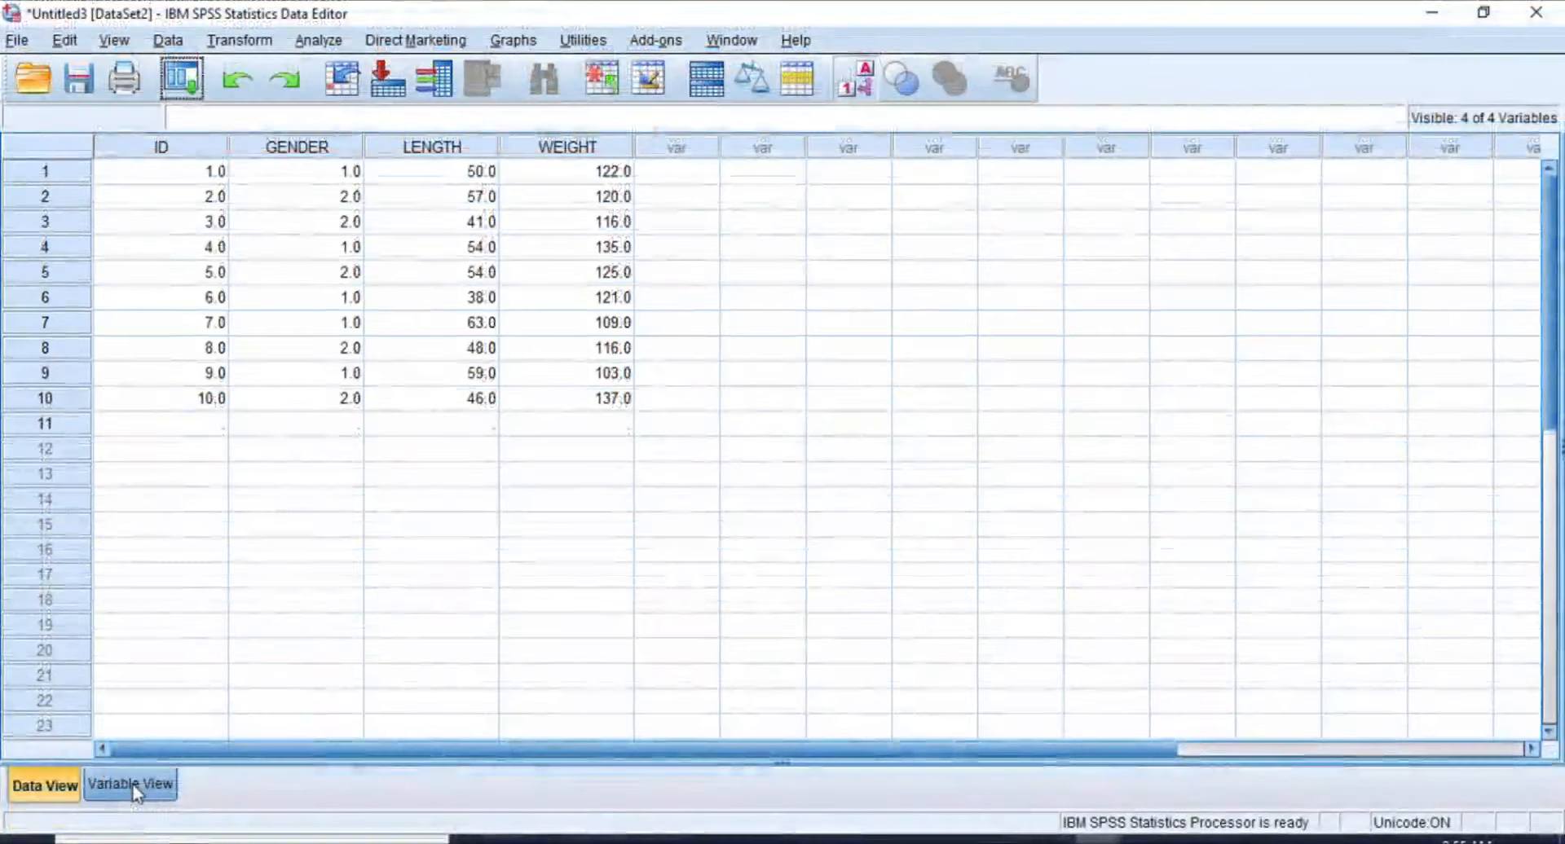
Step: Review the names and measurement levels of the imported variables in Variable View
left_click(133, 813)
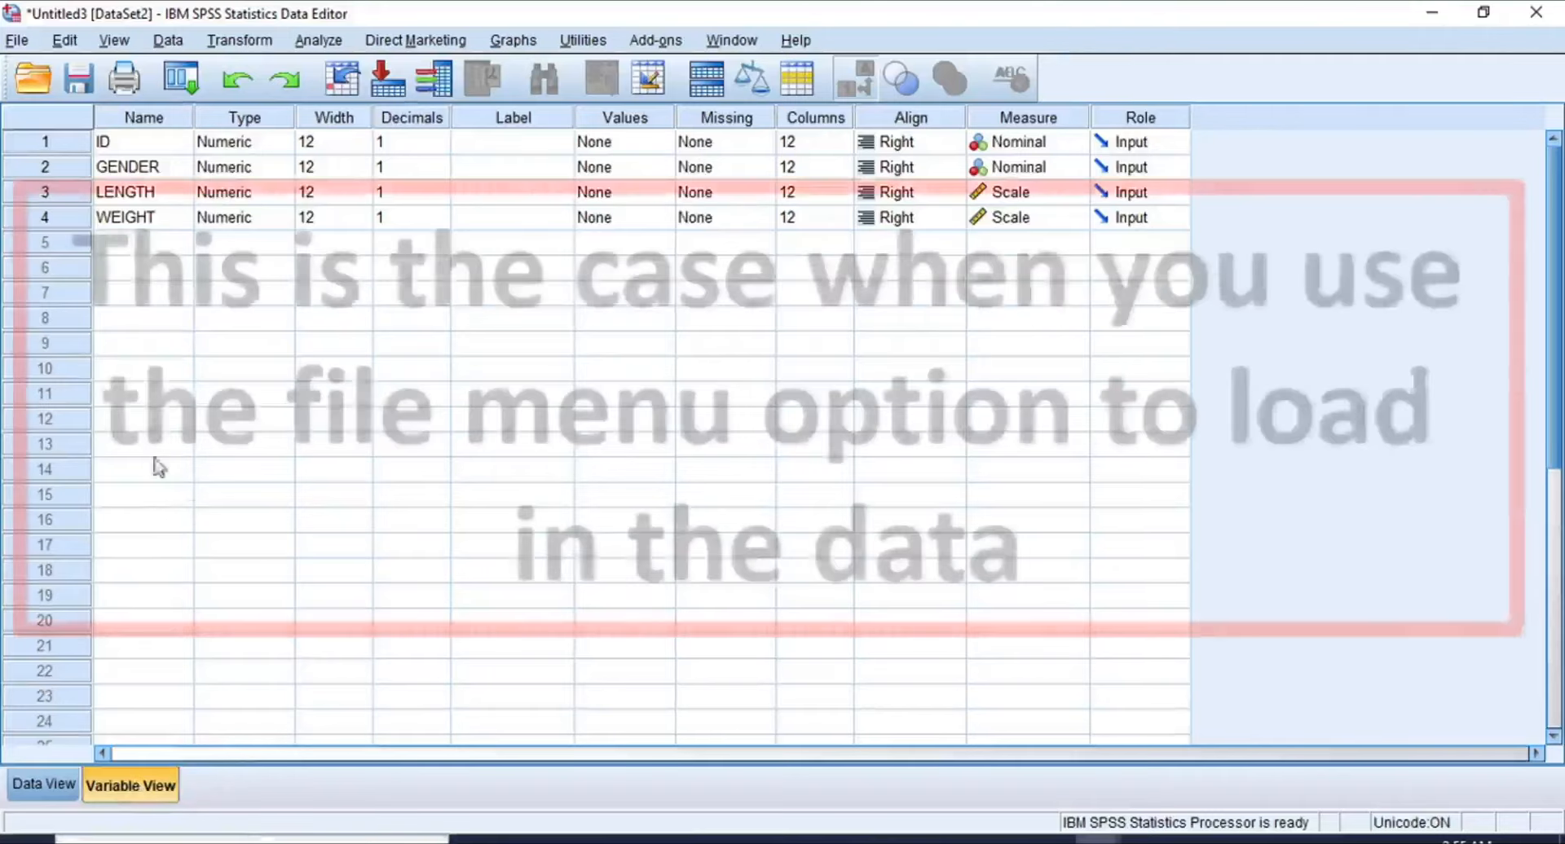
left_click(154, 121)
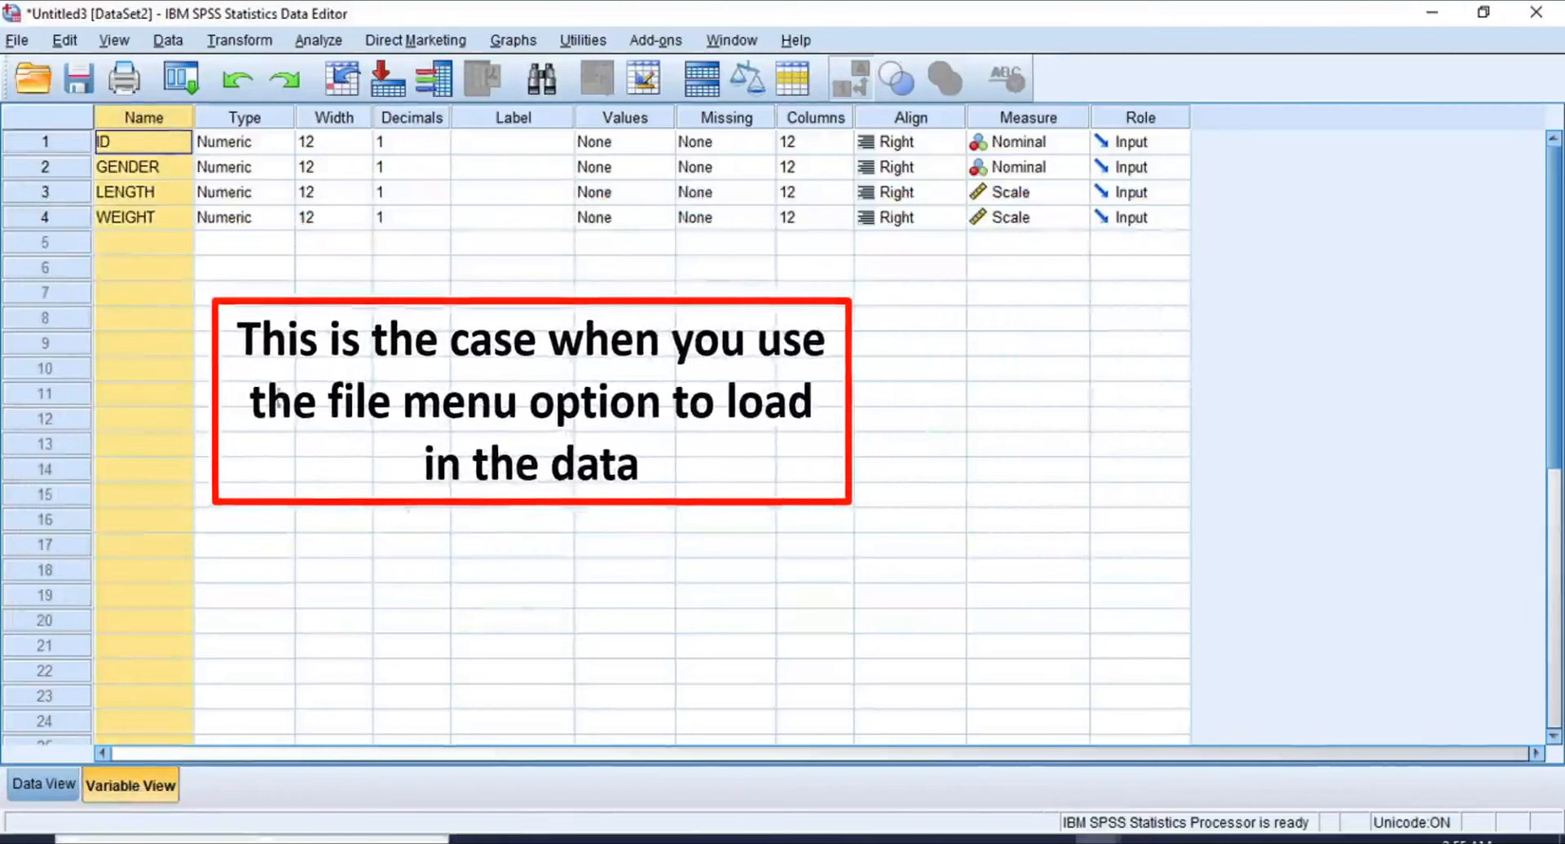
left_click(1035, 123)
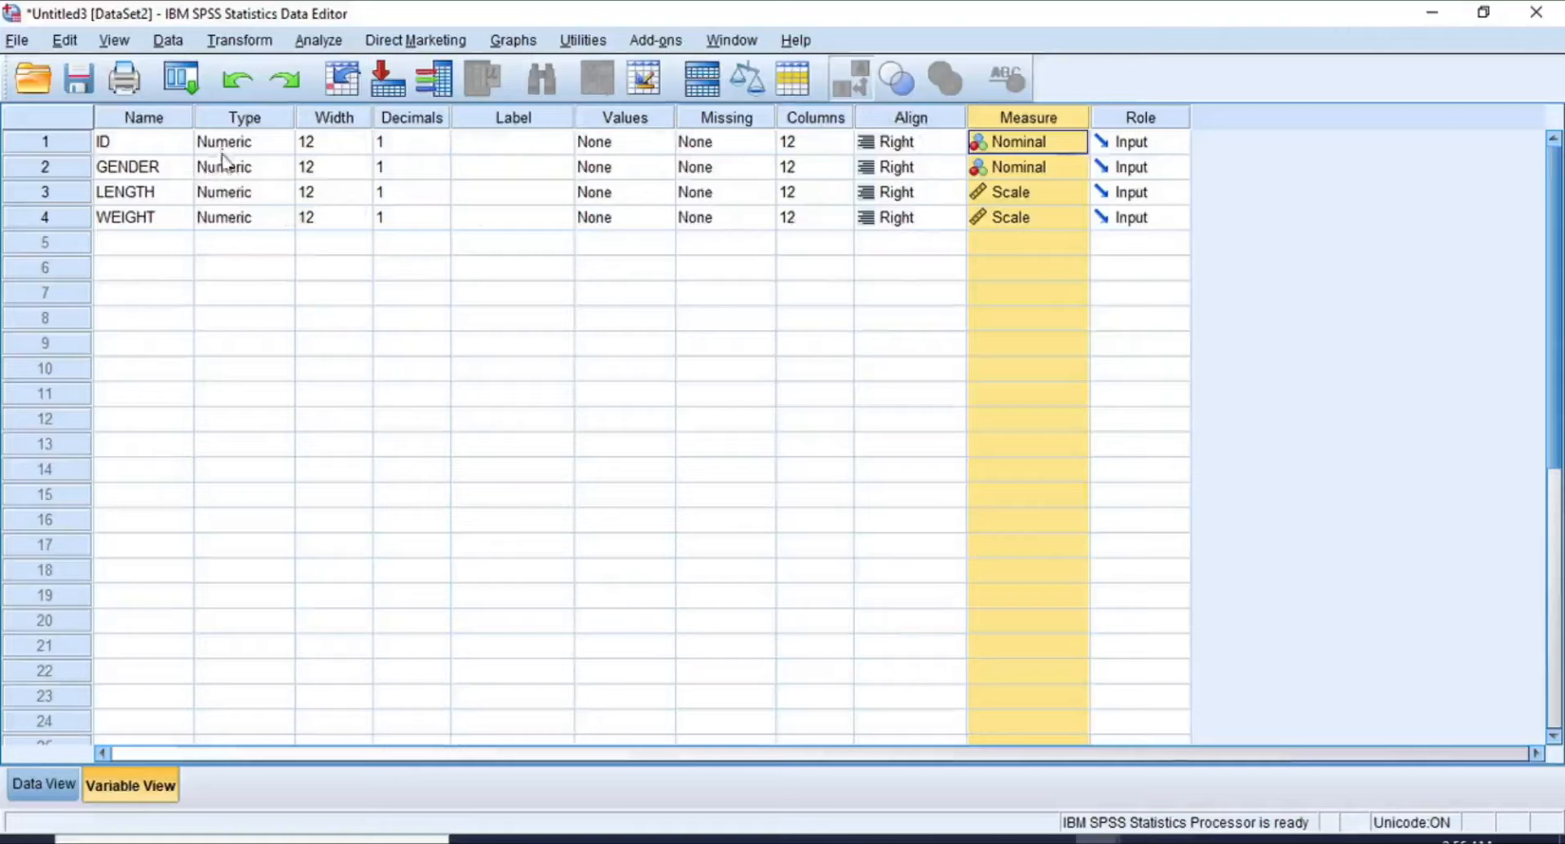
Step: Check the Type attribute of the imported variables and confirm Numeric as the type of the ID variable
left_click(225, 120)
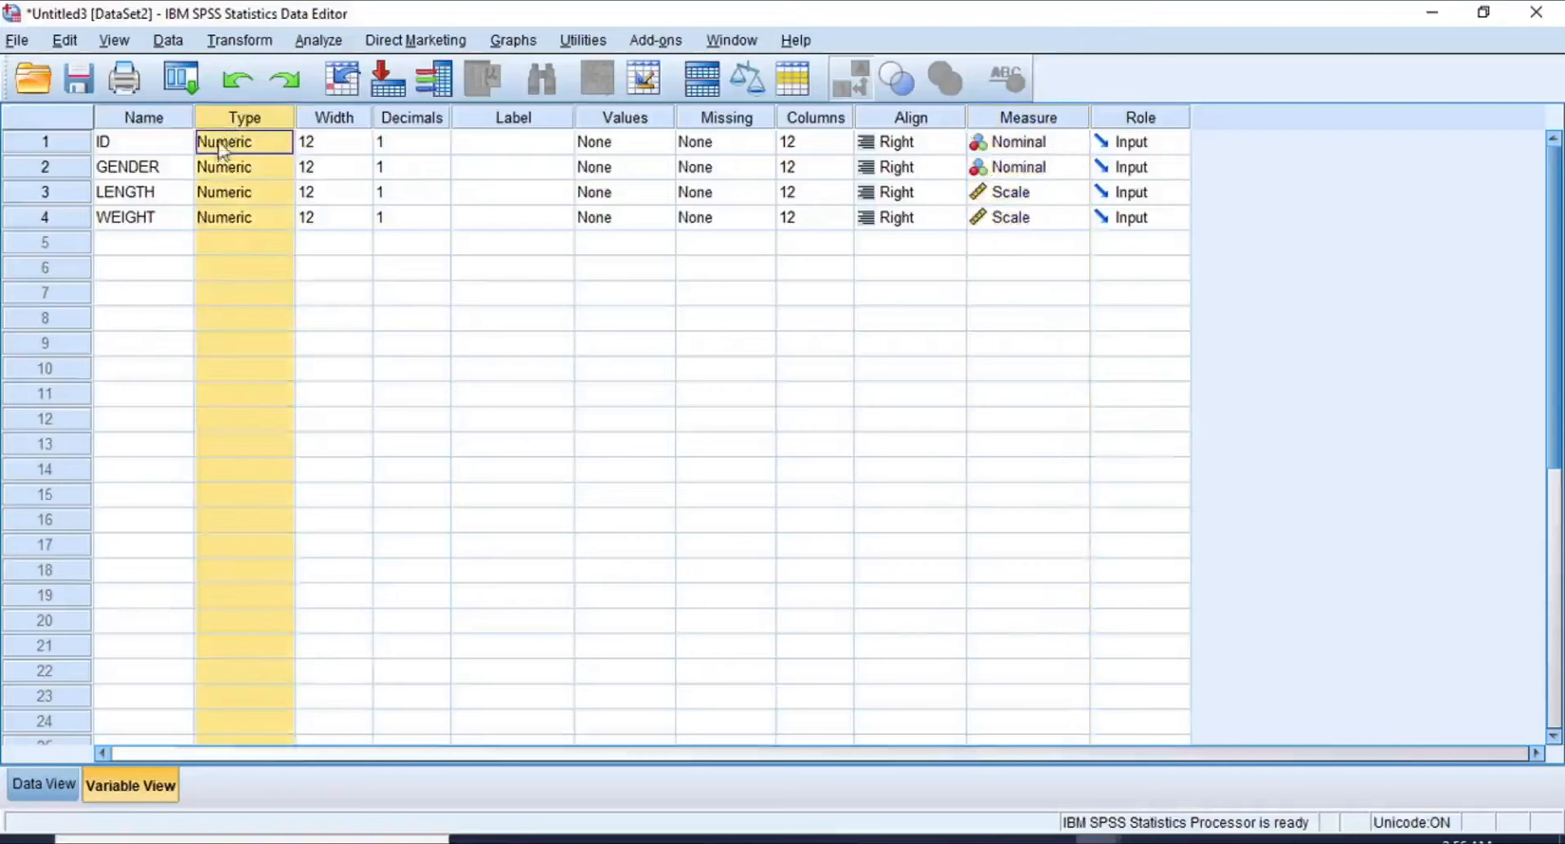
left_click(219, 145)
left_click(281, 143)
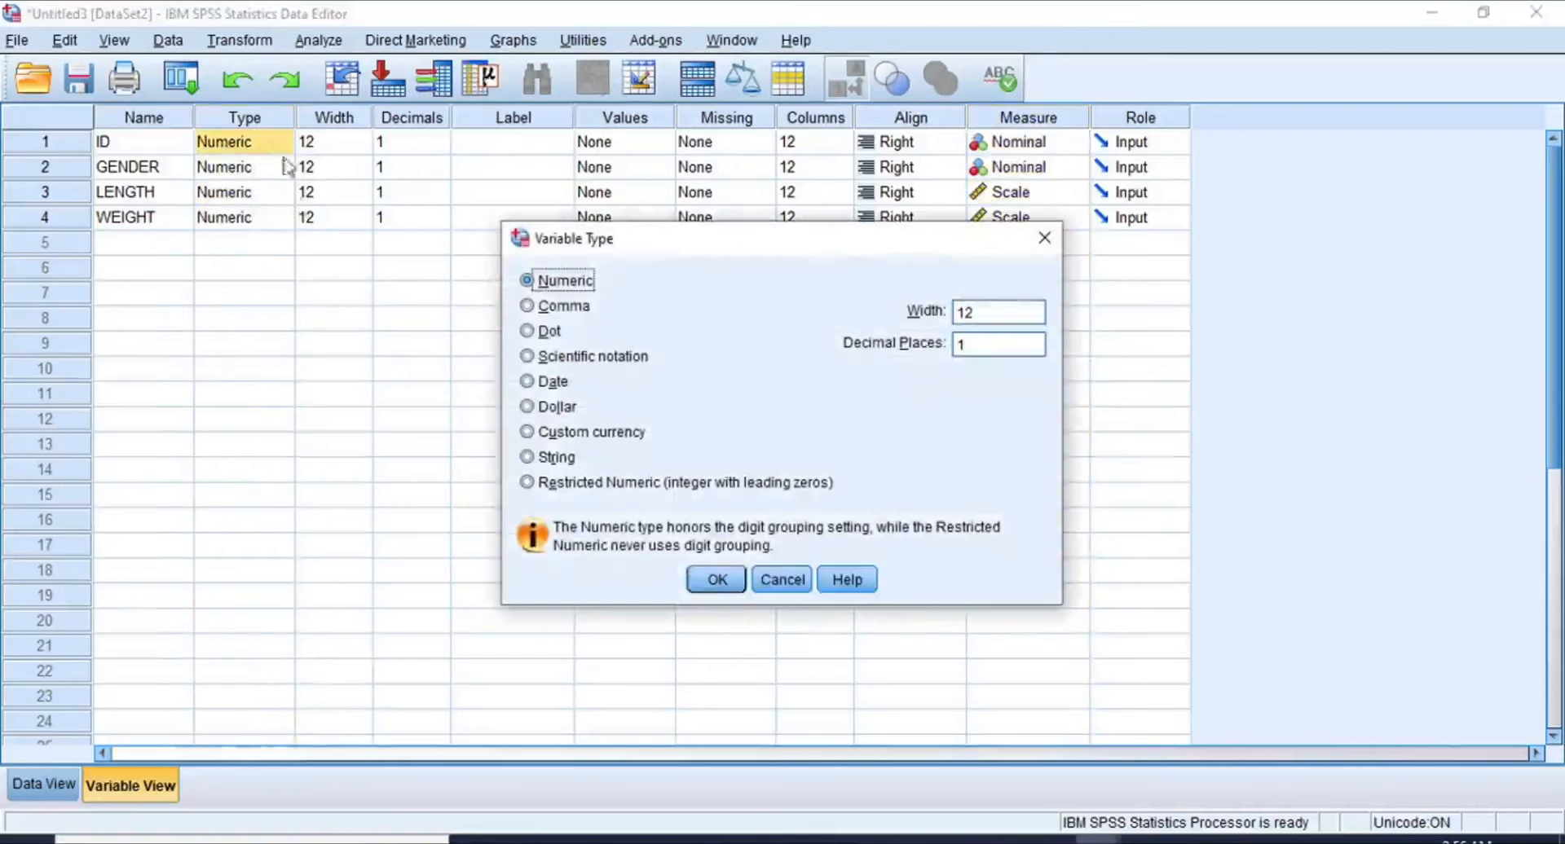
left_click(716, 579)
Step: Check the Type attribute of the GENDER, LENGTH and WEIGHT variables, confirming Numeric for each
left_click(286, 168)
left_click(285, 168)
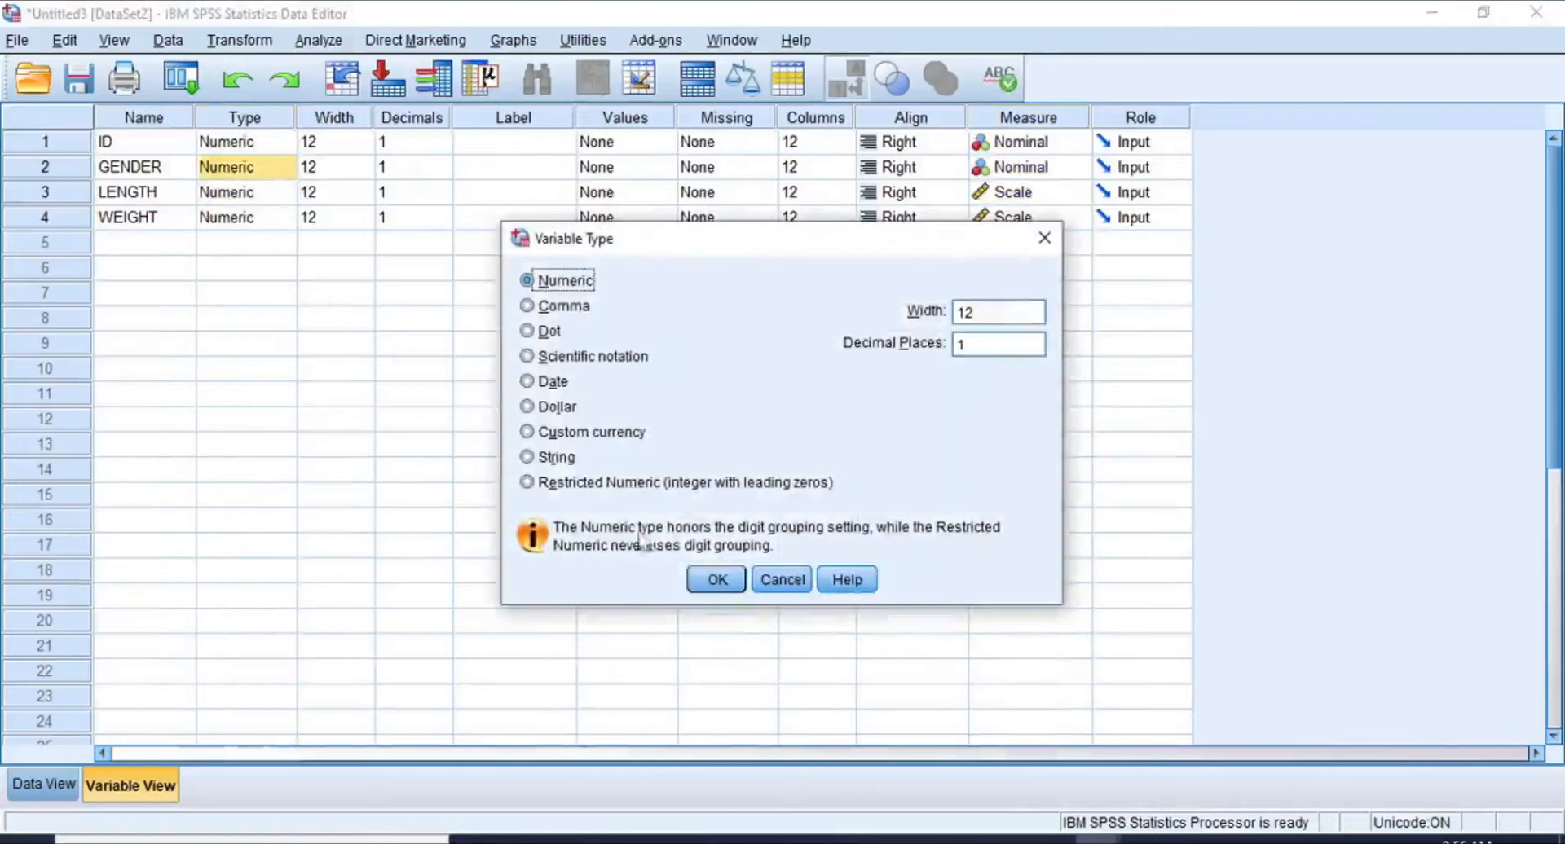
left_click(717, 580)
left_click(283, 195)
left_click(284, 195)
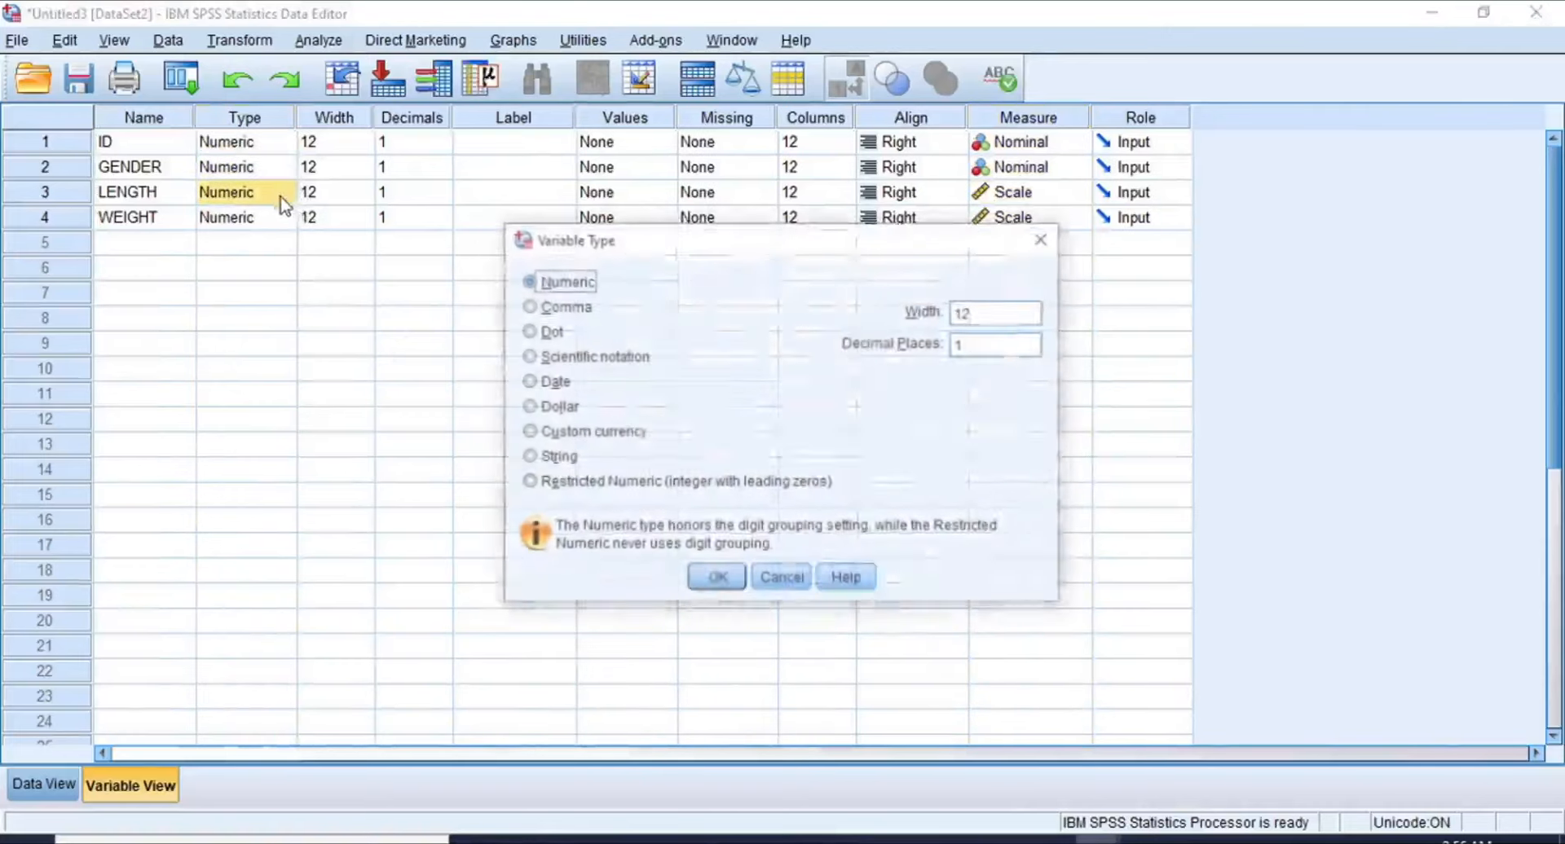
left_click(716, 579)
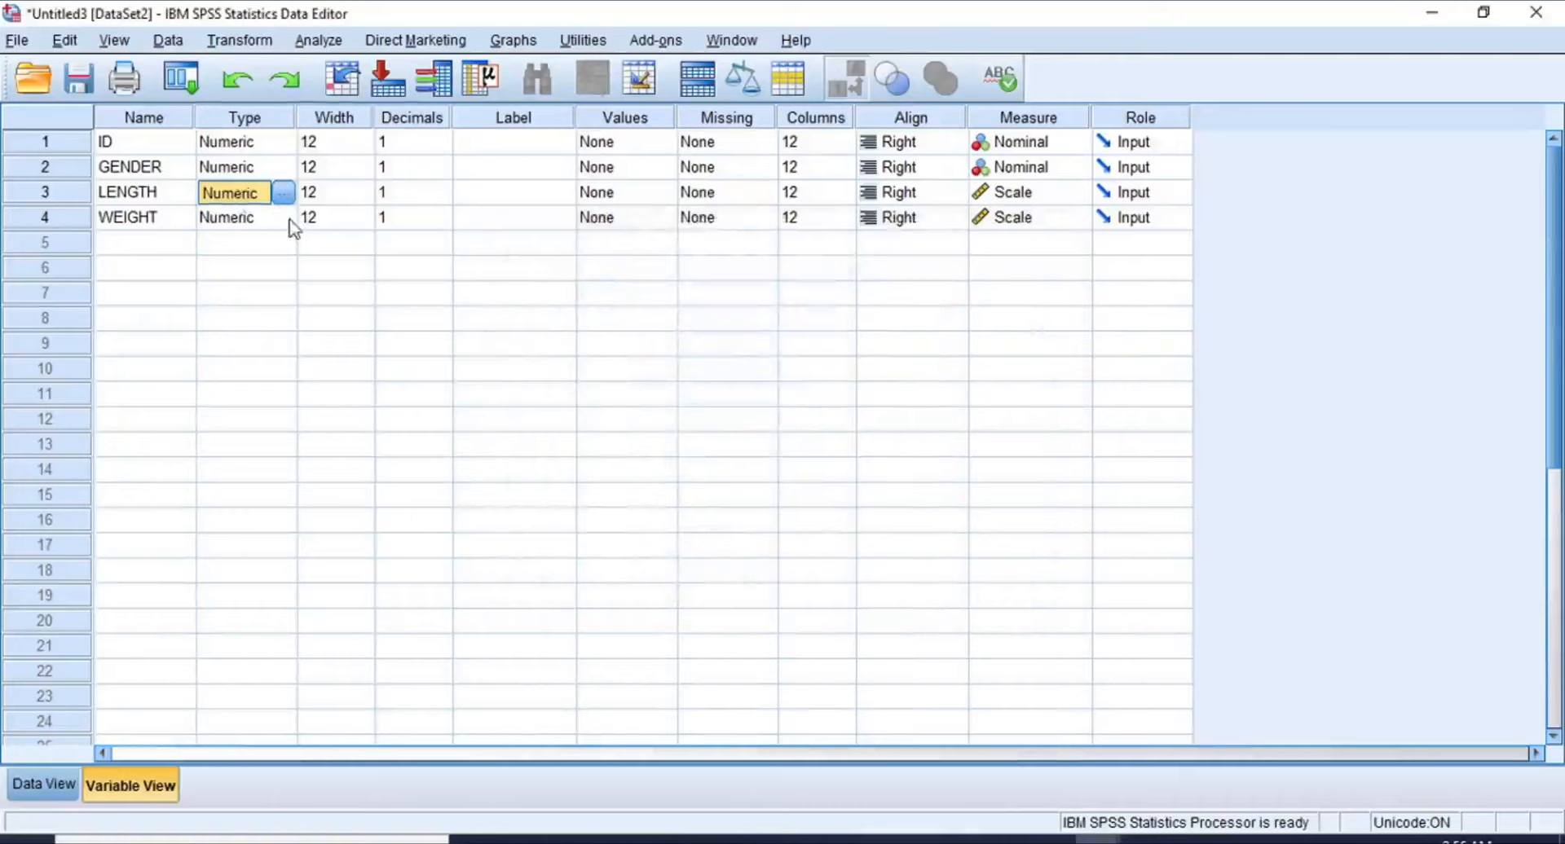
left_click(284, 218)
left_click(284, 218)
left_click(716, 579)
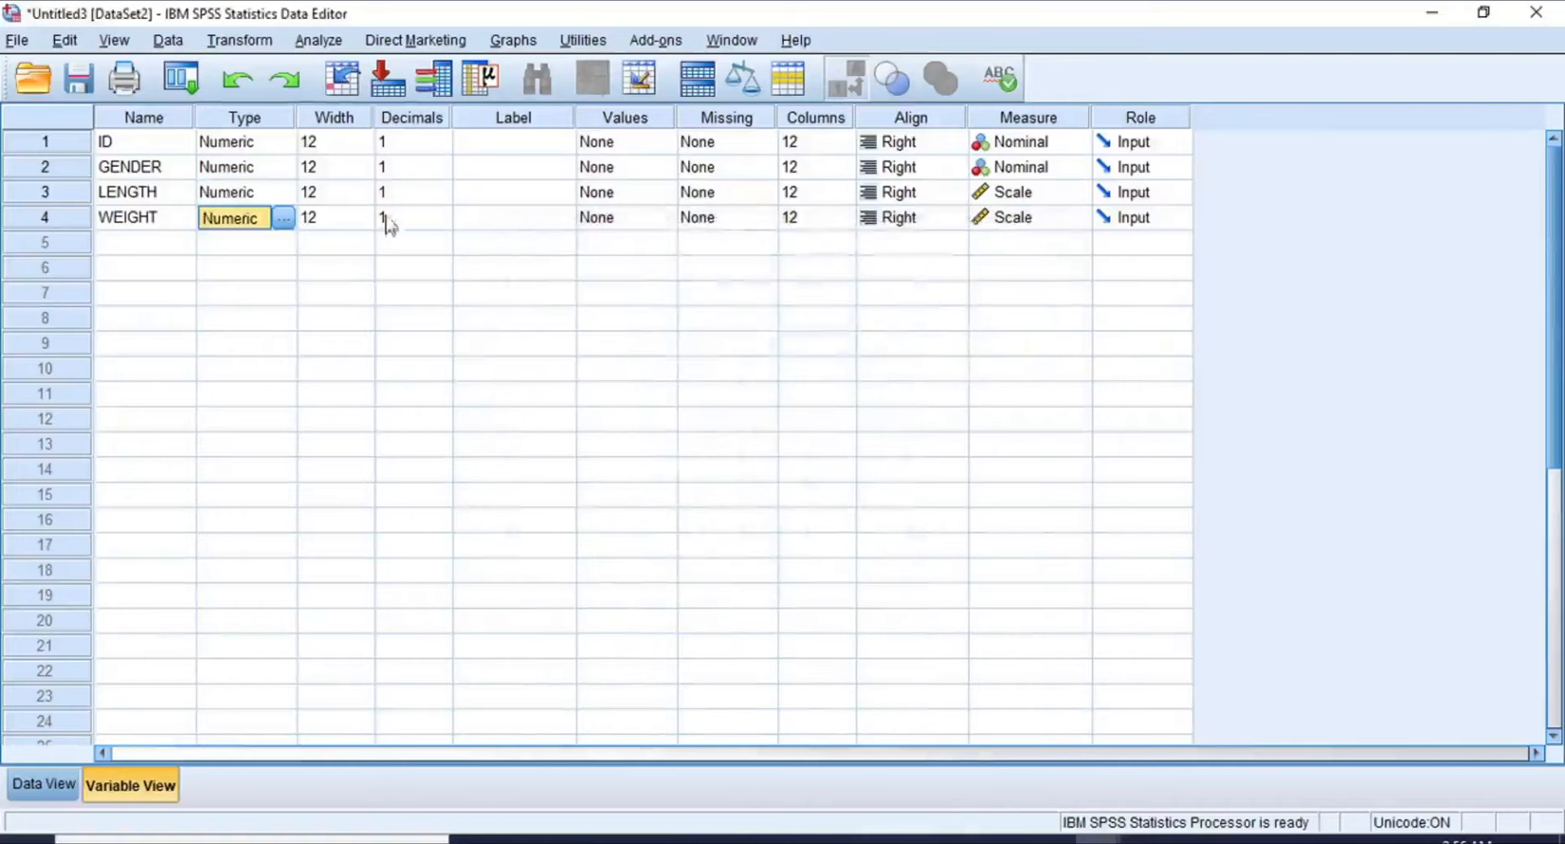
Step: Examine the Width attribute of the variables, starting with ID
left_click(318, 120)
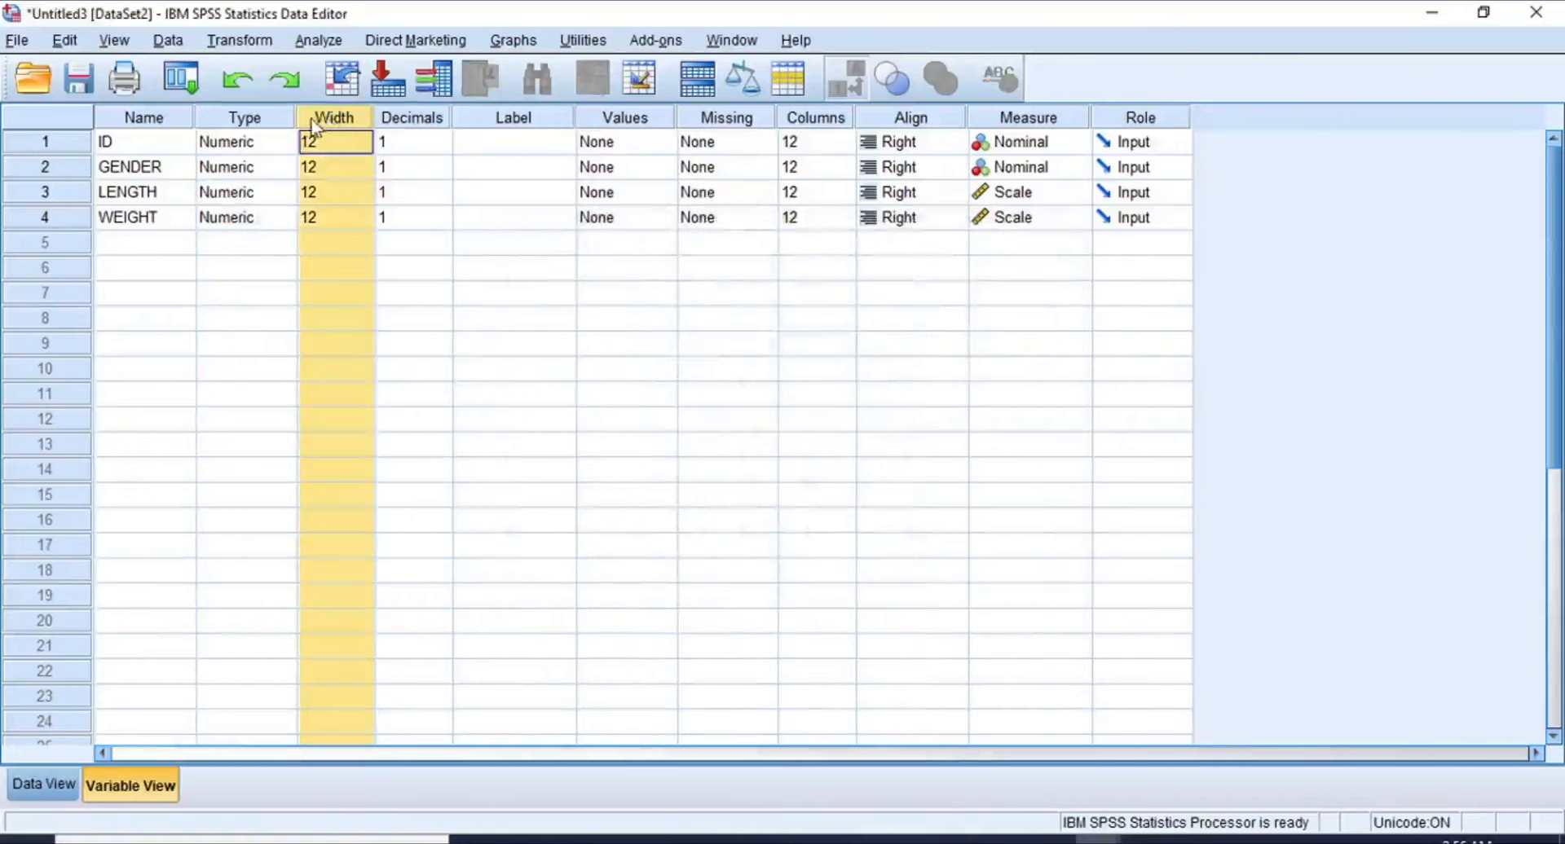
left_click(310, 143)
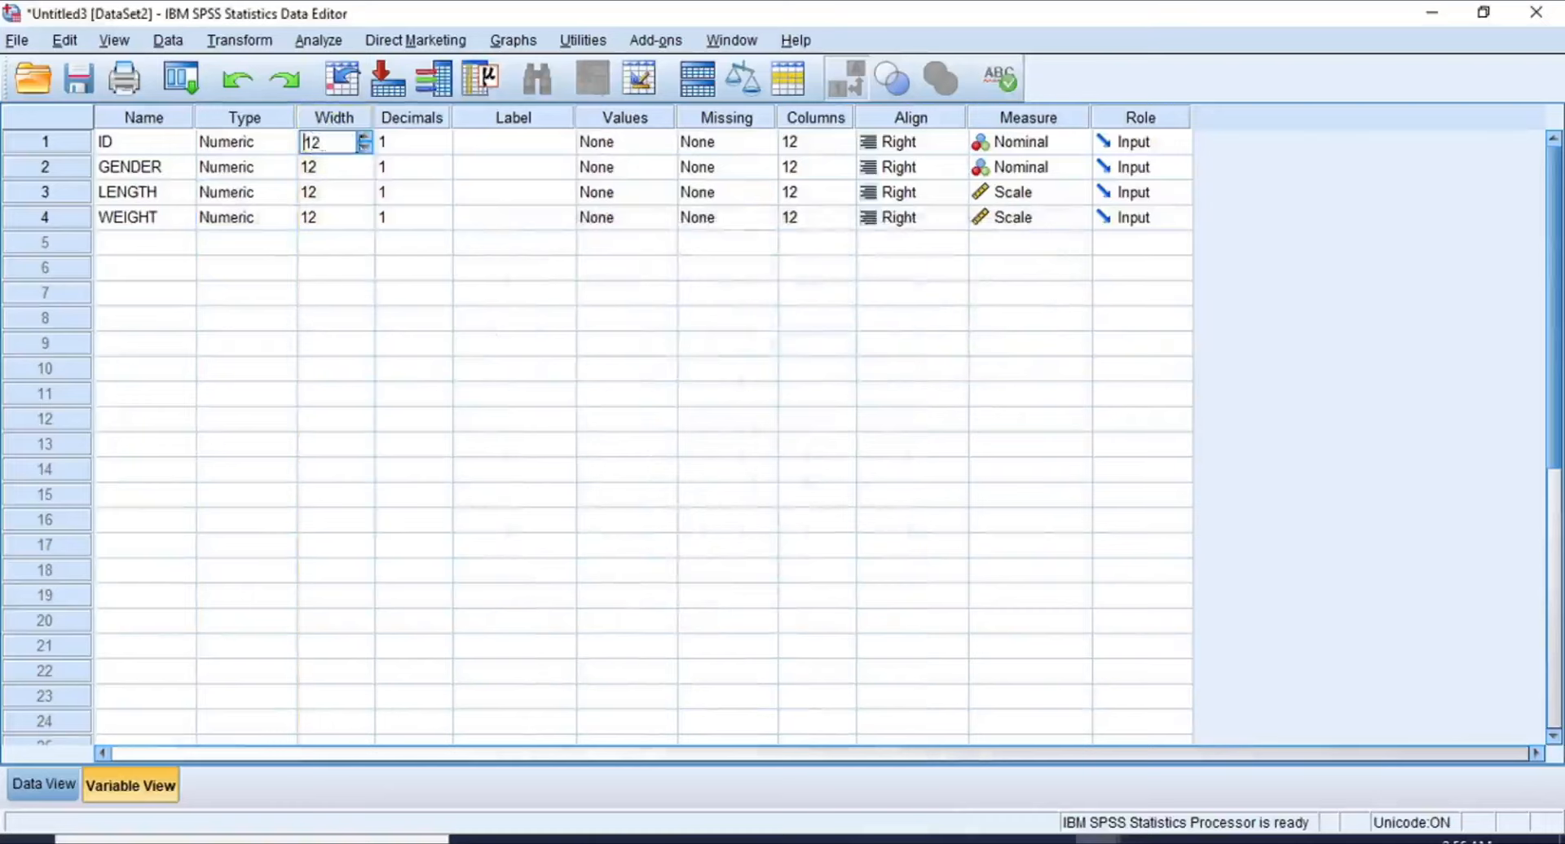
left_click(363, 138)
Step: Set the decimals of ID, GENDER, LENGTH and WEIGHT to 0 and check how the data values are displayed
left_click(411, 119)
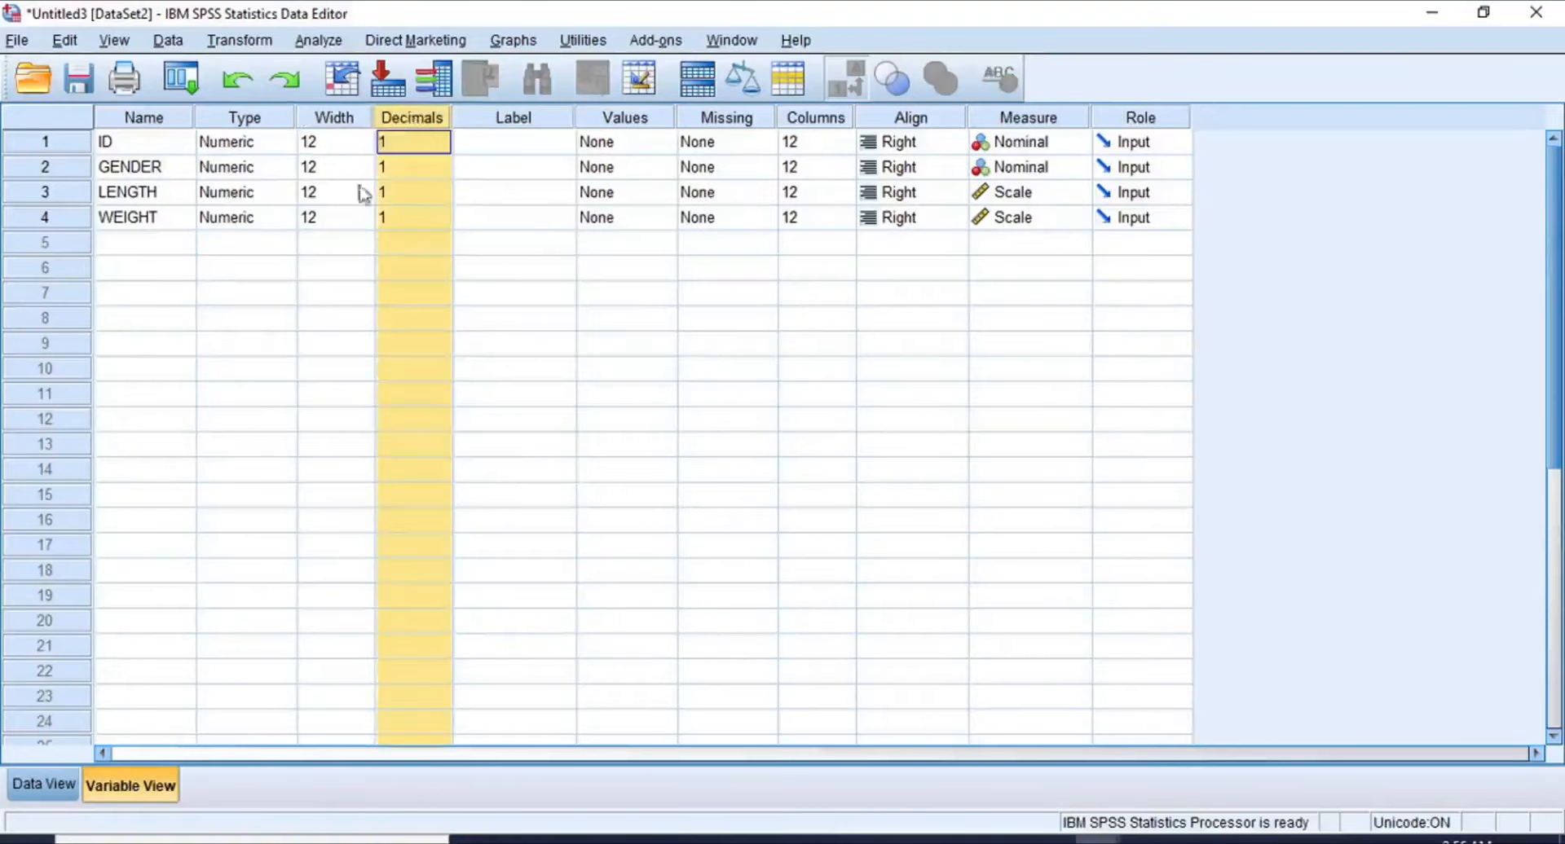
left_click(57, 786)
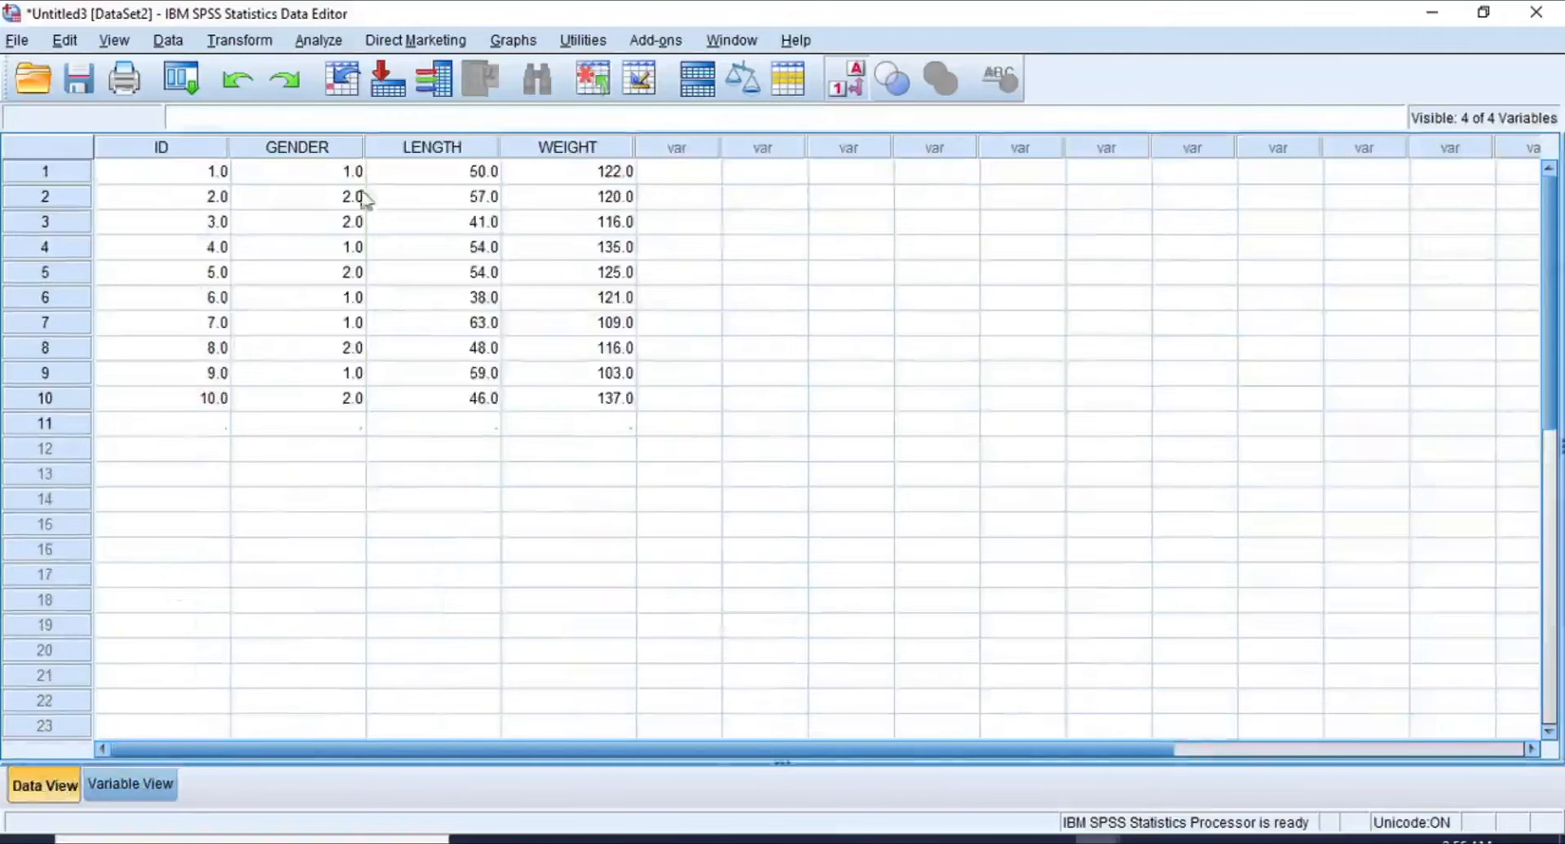
left_click(130, 784)
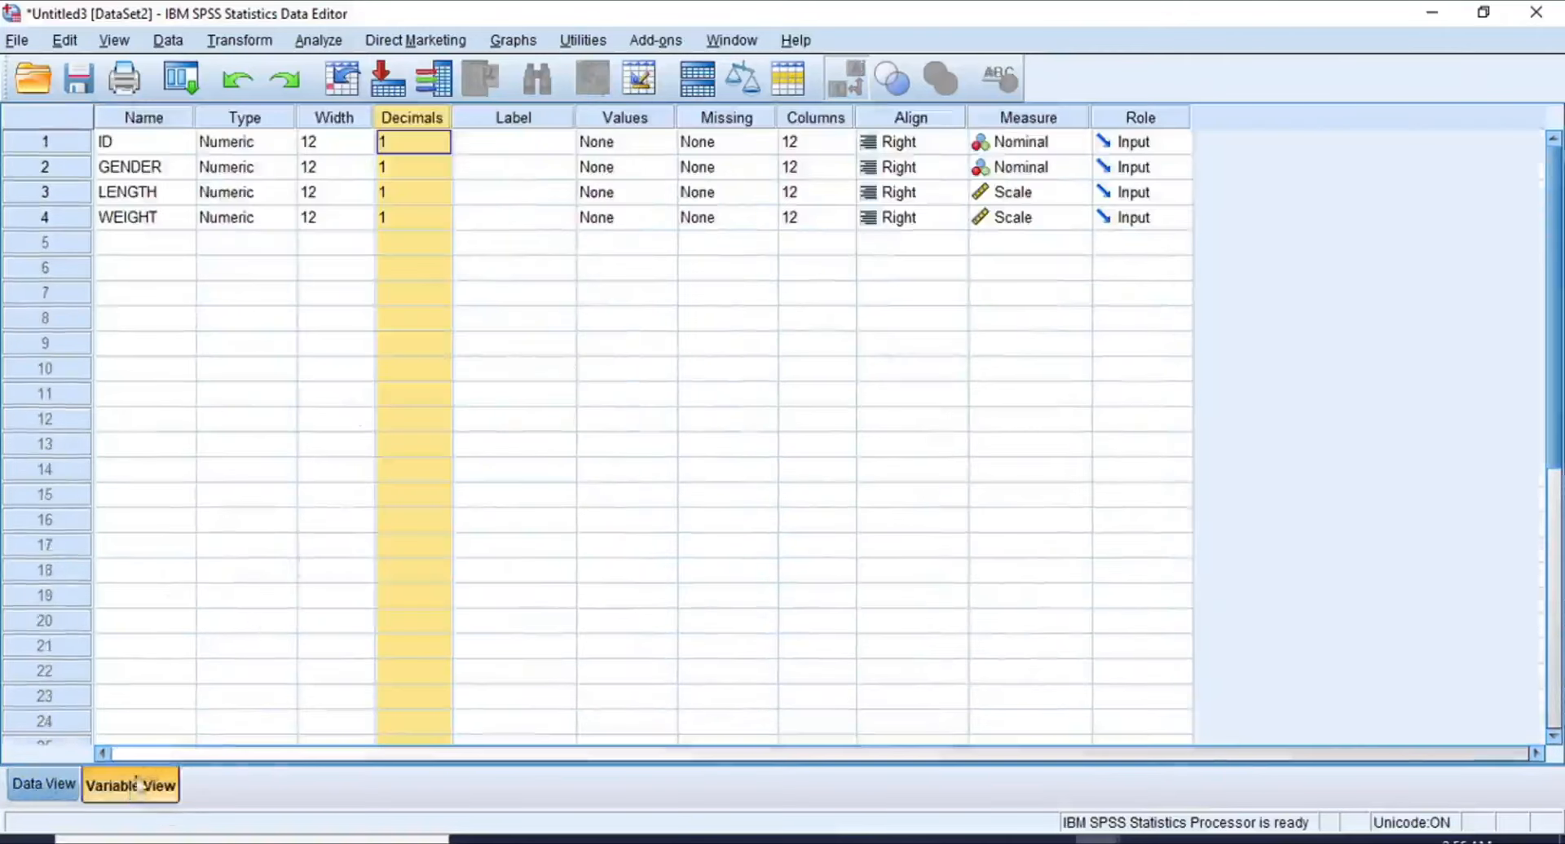
left_click(443, 147)
left_click(442, 149)
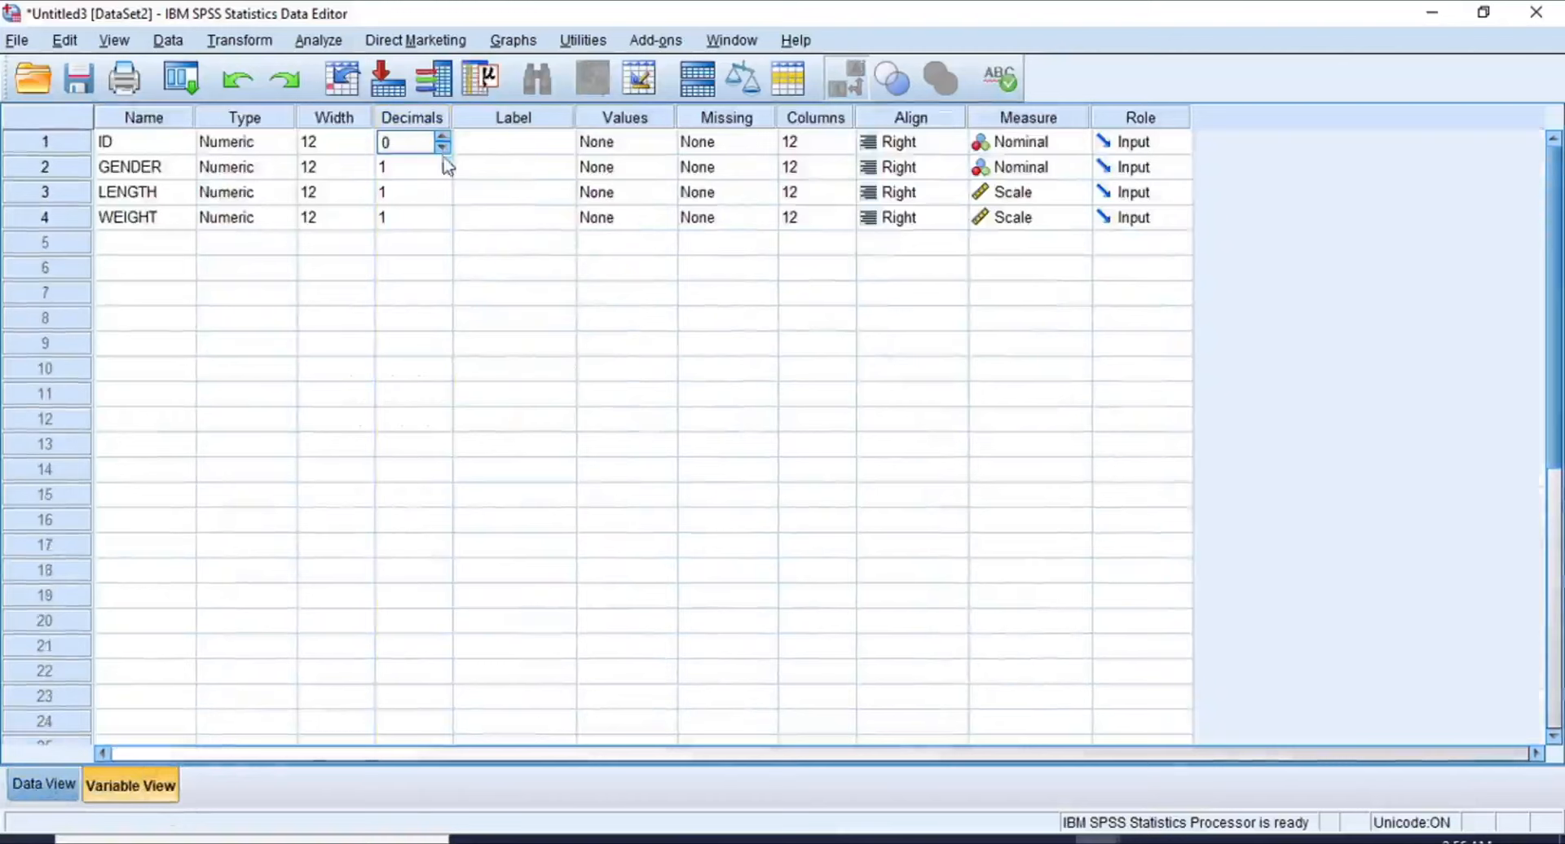
left_click(442, 169)
left_click(443, 173)
left_click(443, 194)
left_click(443, 199)
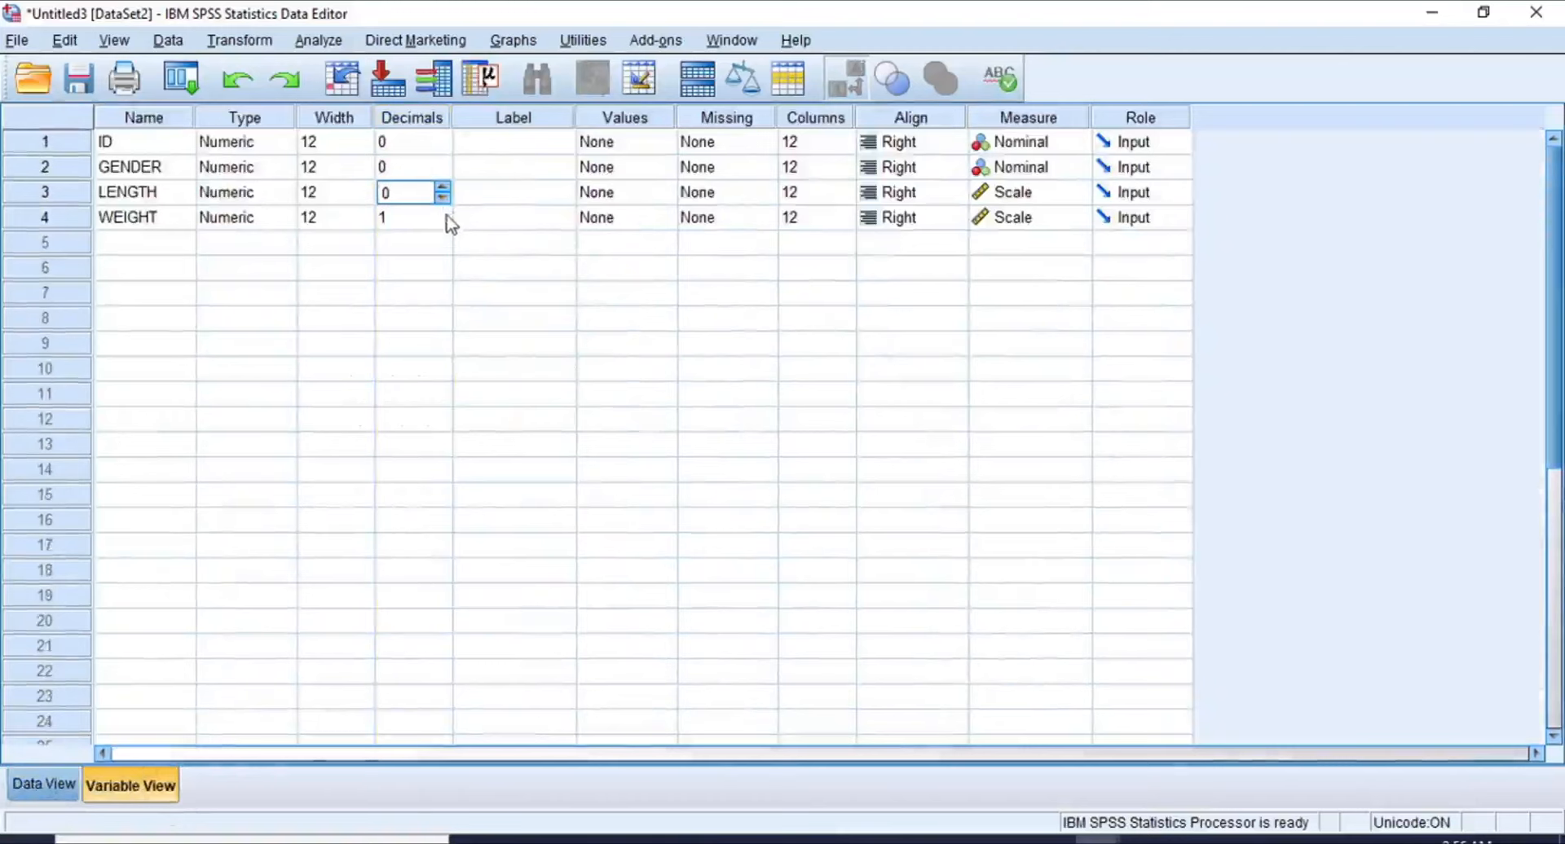
left_click(447, 217)
left_click(443, 223)
left_click(66, 787)
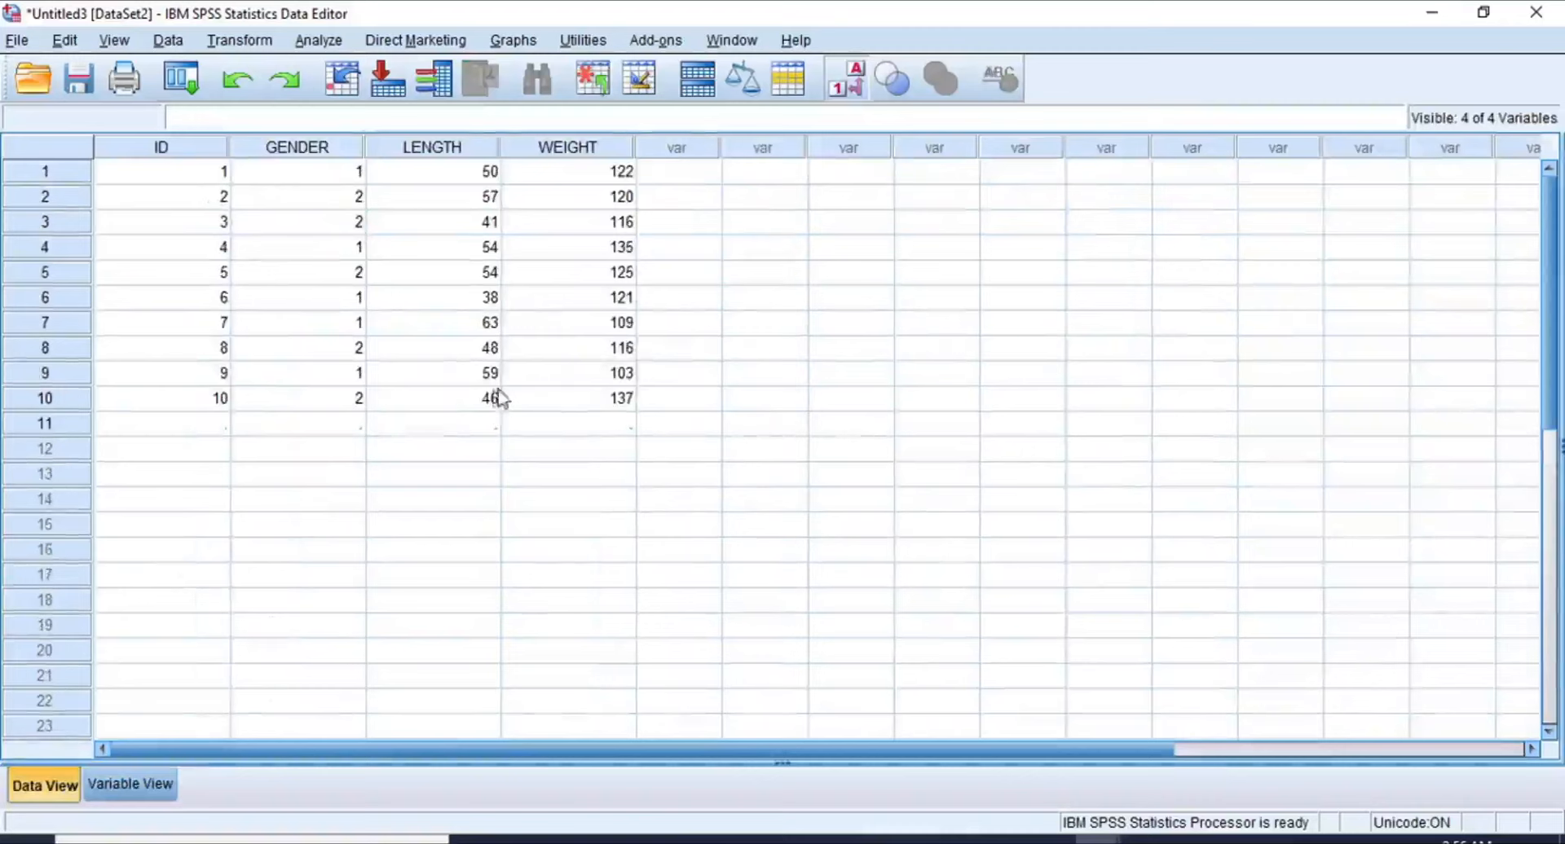
left_click(153, 784)
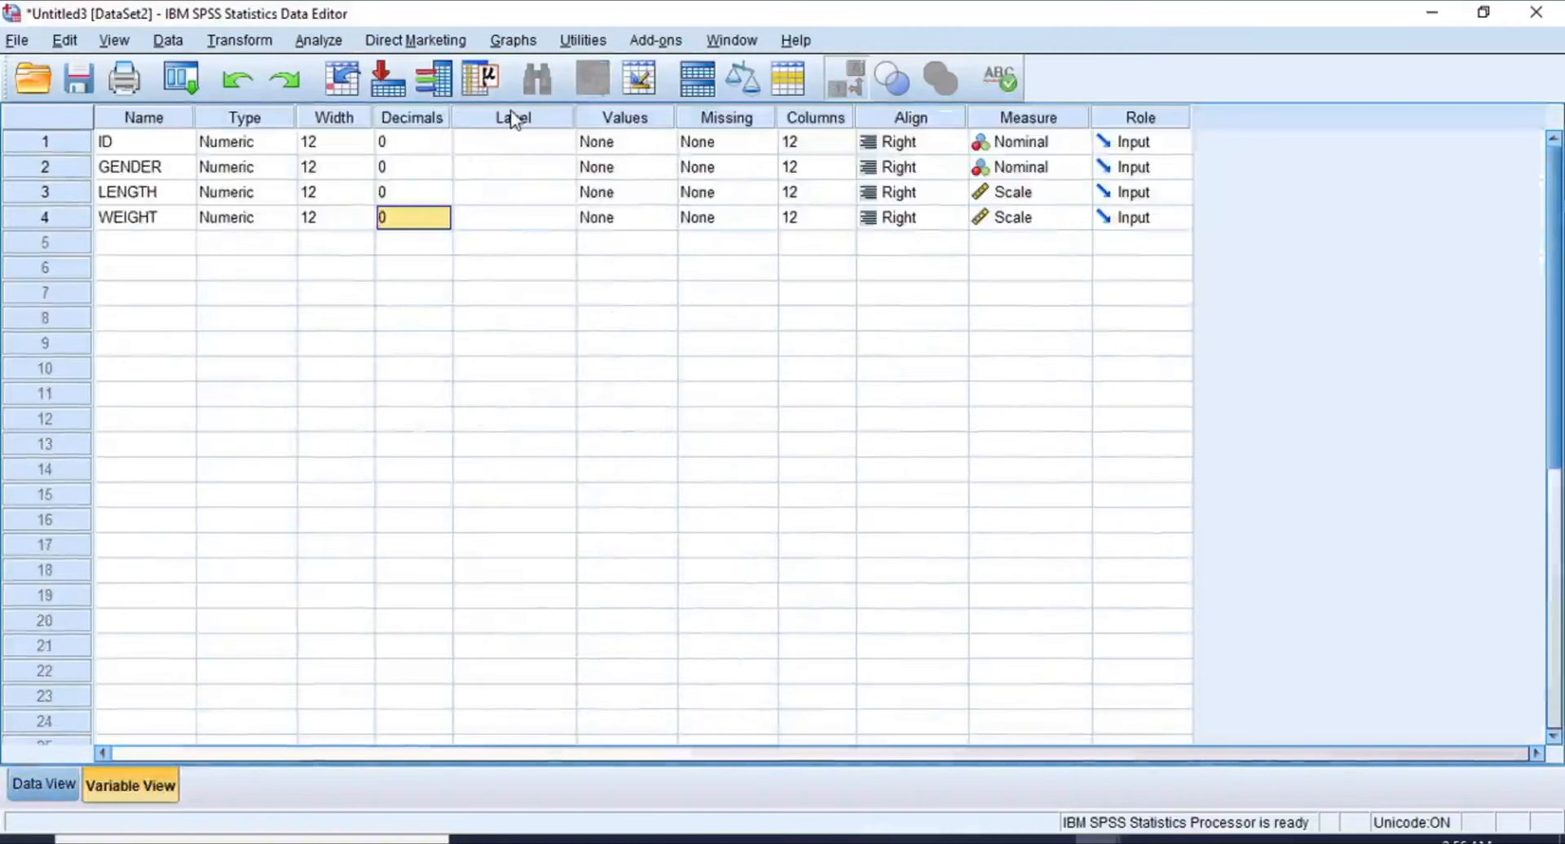
left_click(408, 118)
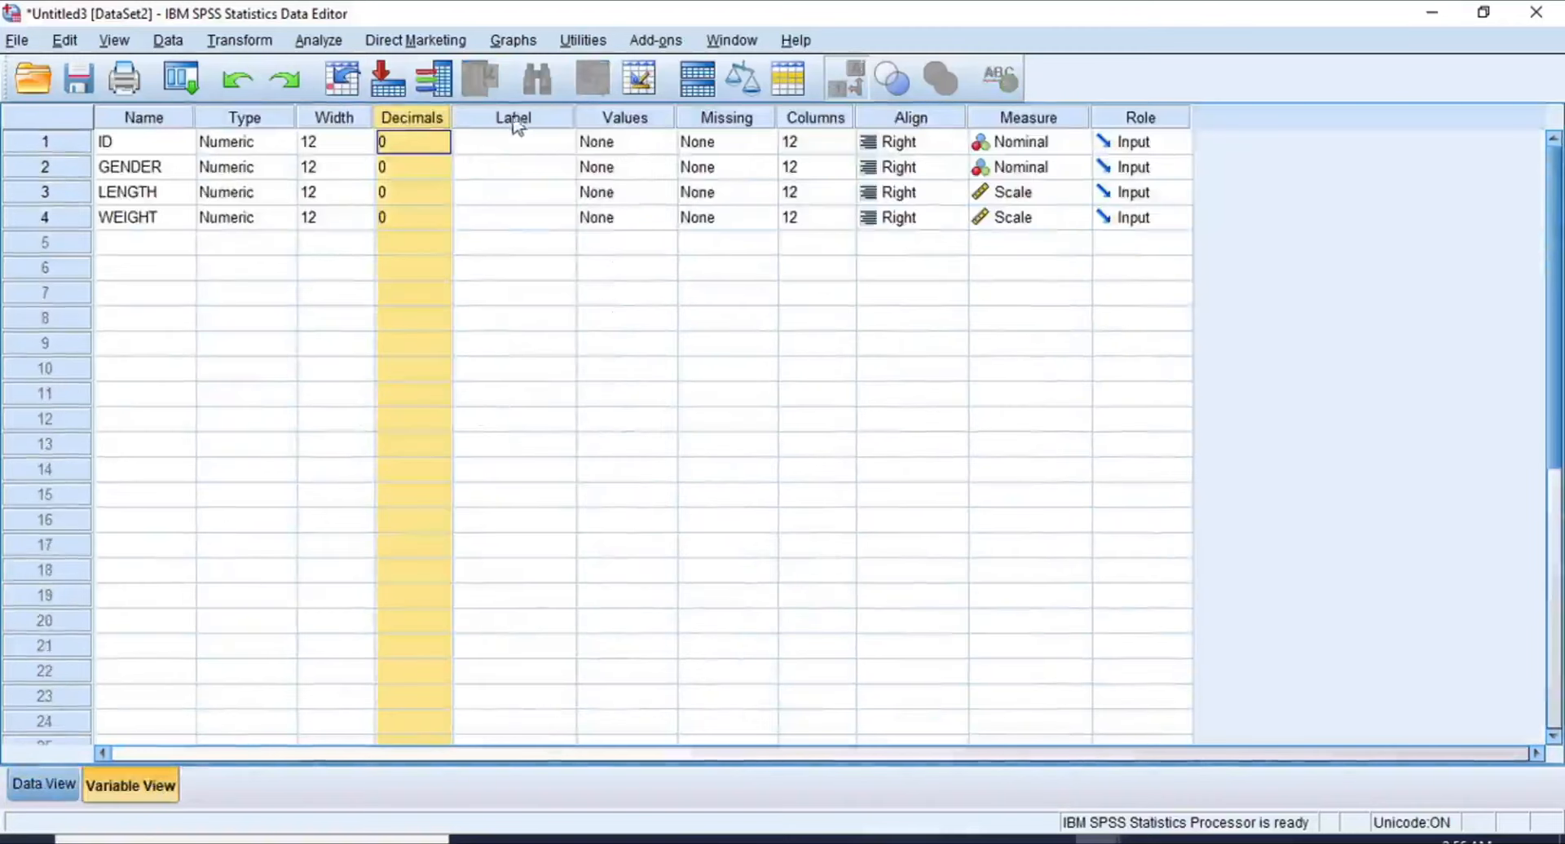
Step: Label the ID variable "Identification Number" and the GENDER variable "Gender"
left_click(530, 121)
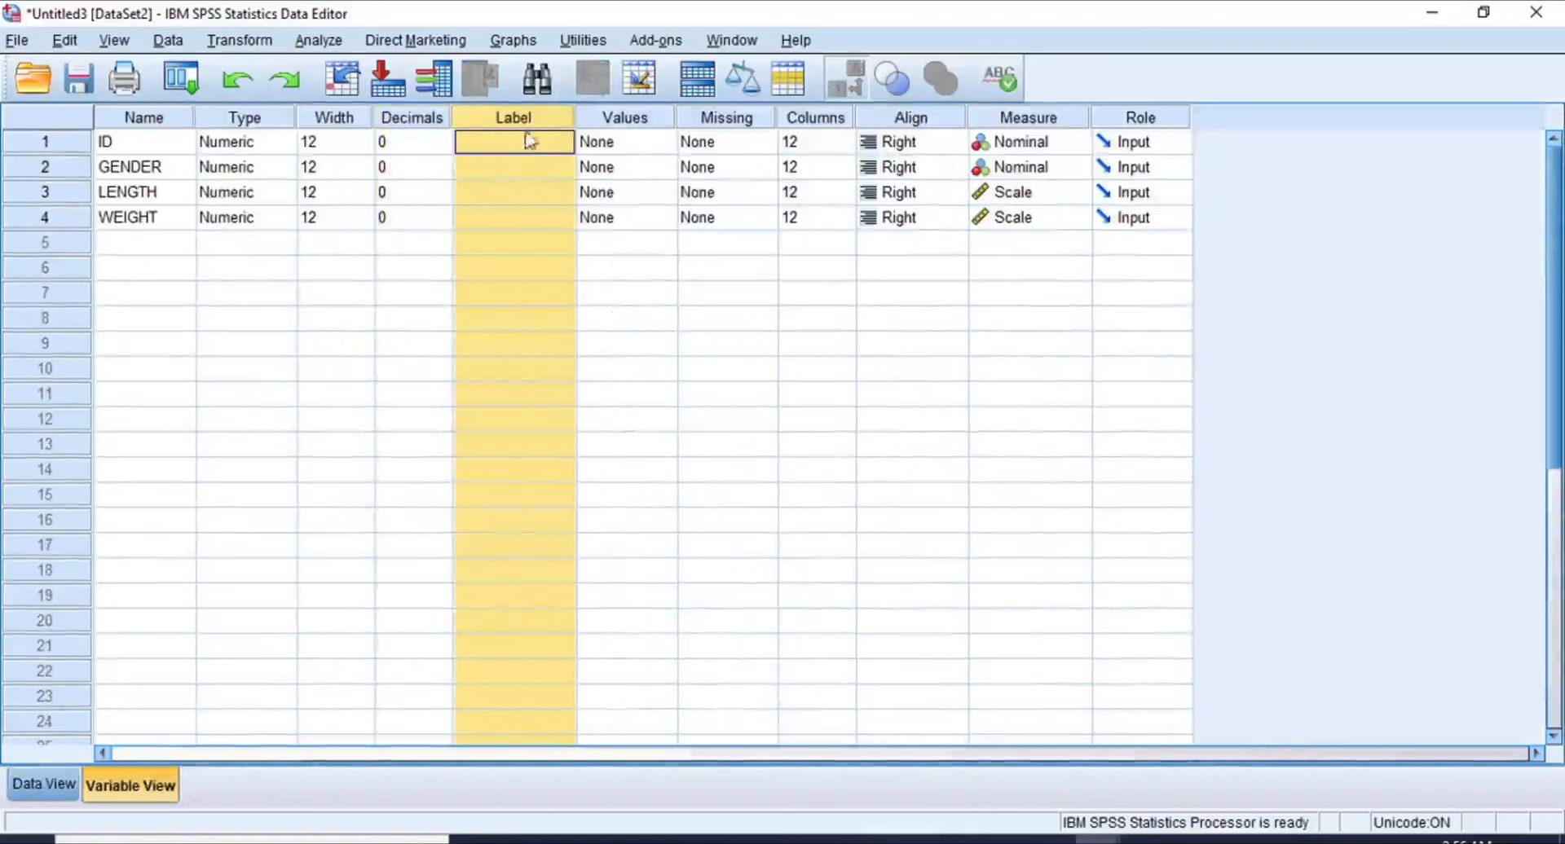
left_click(528, 143)
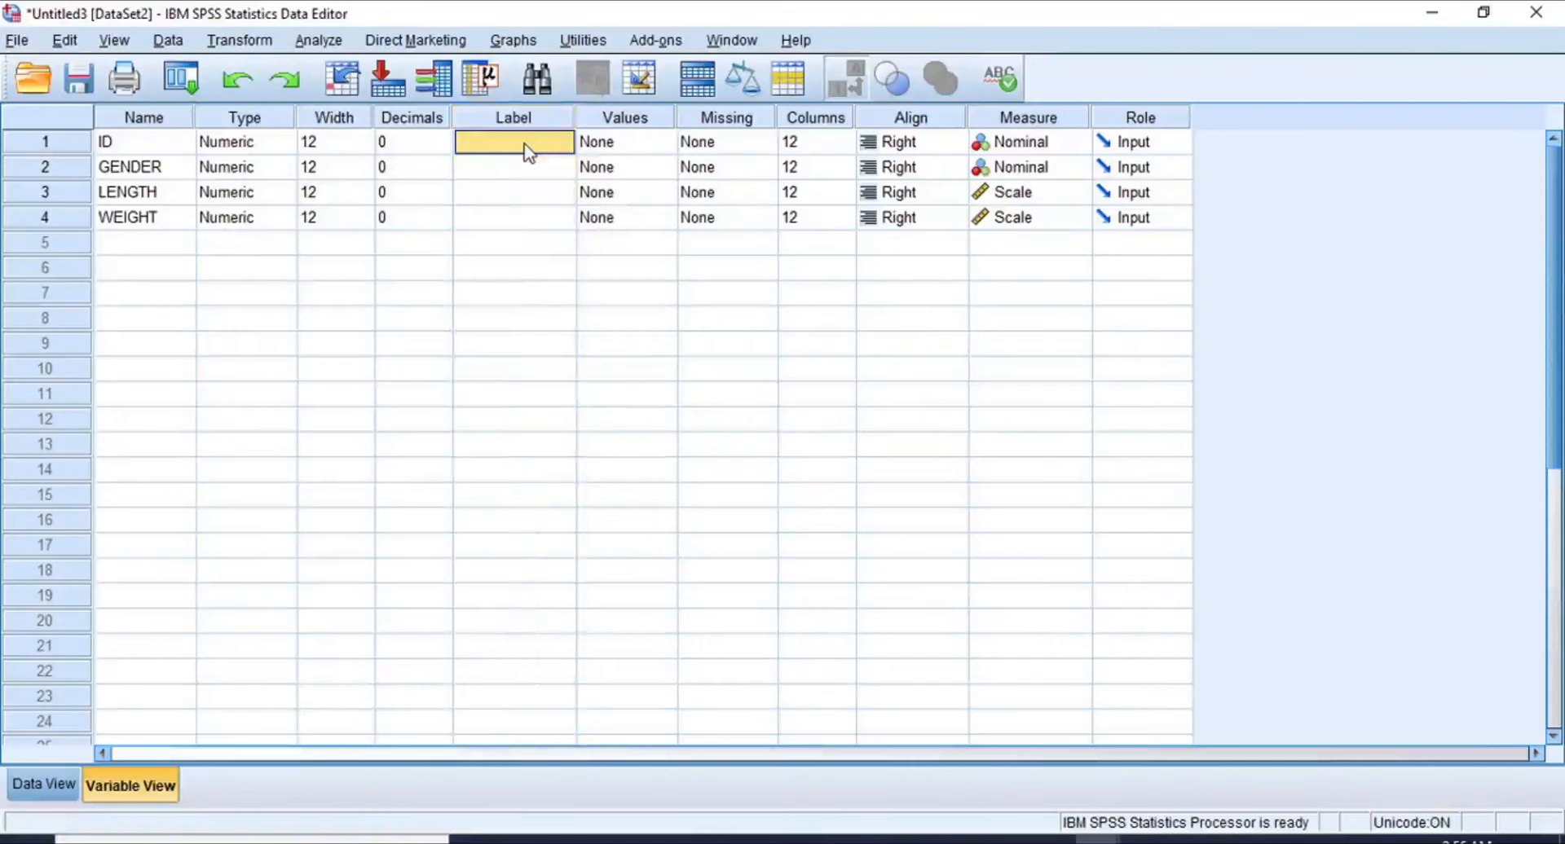
double_click(526, 143)
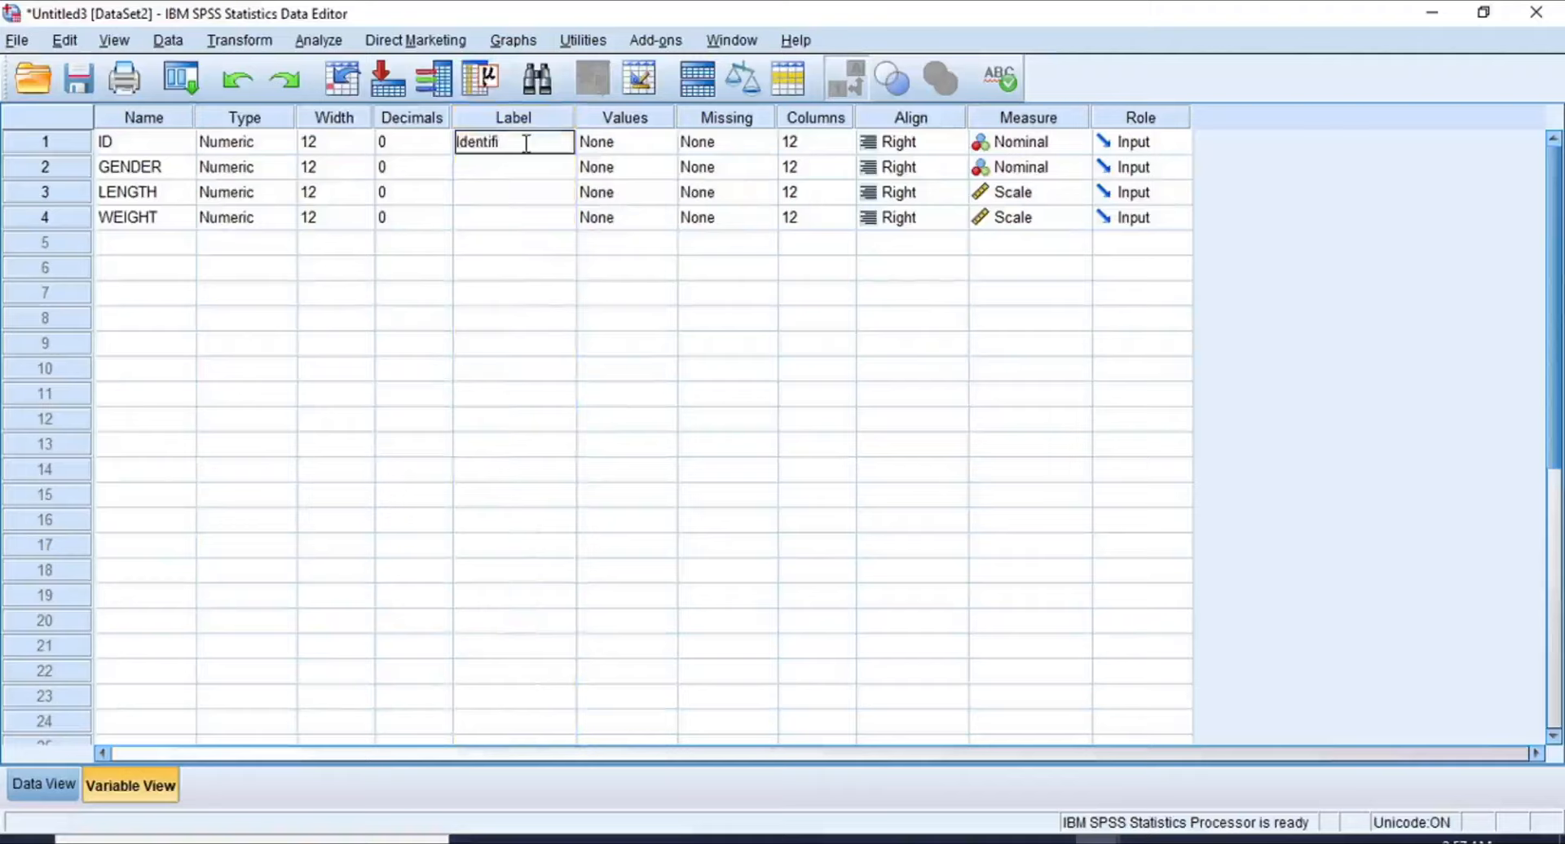
type("Identification Number")
key("Return")
type("Gender")
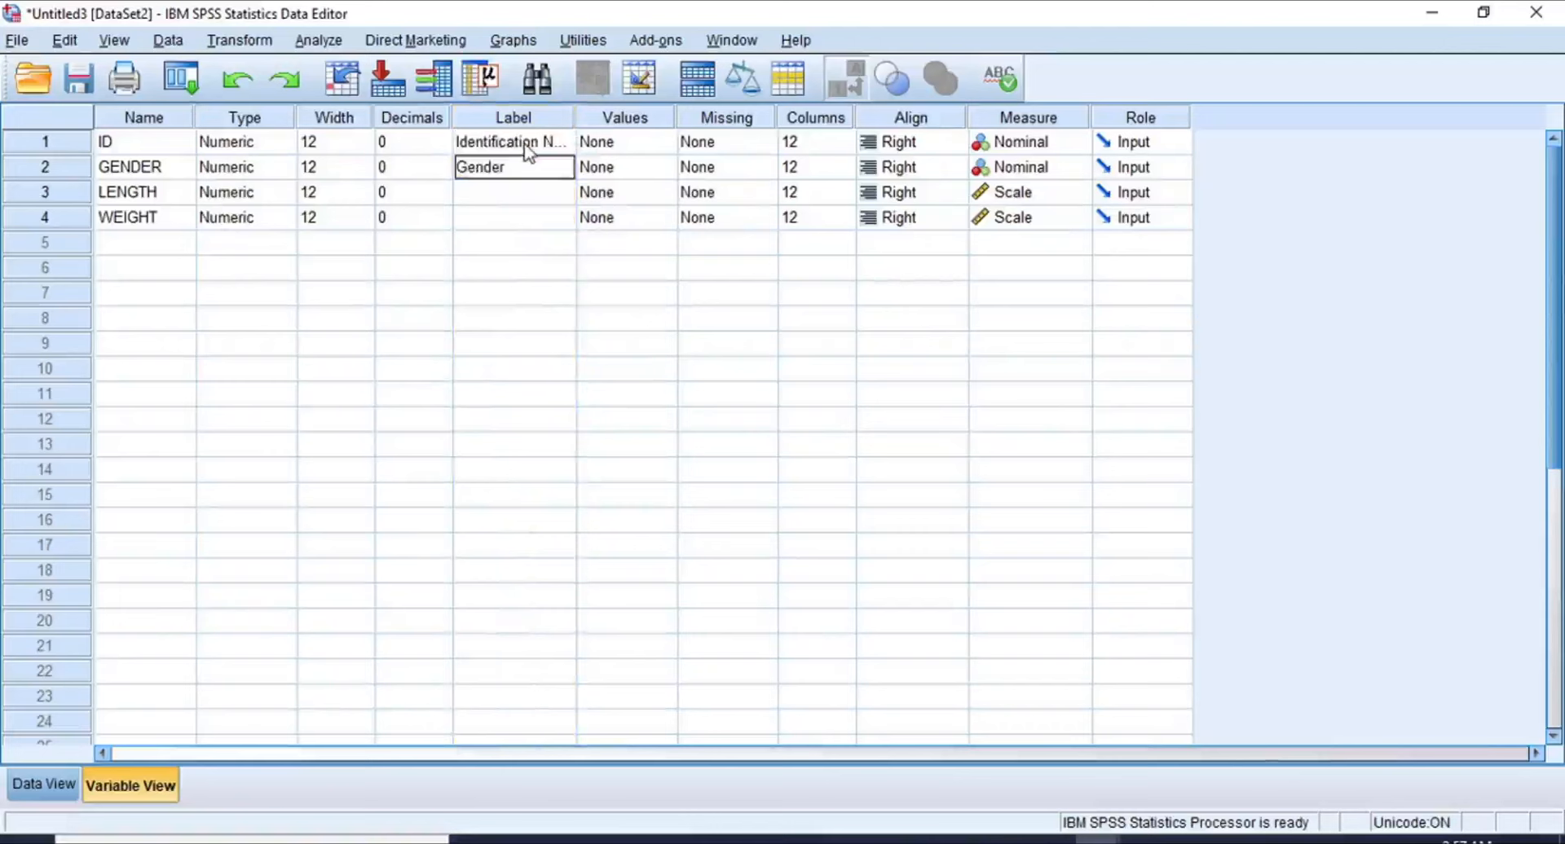
key("Return")
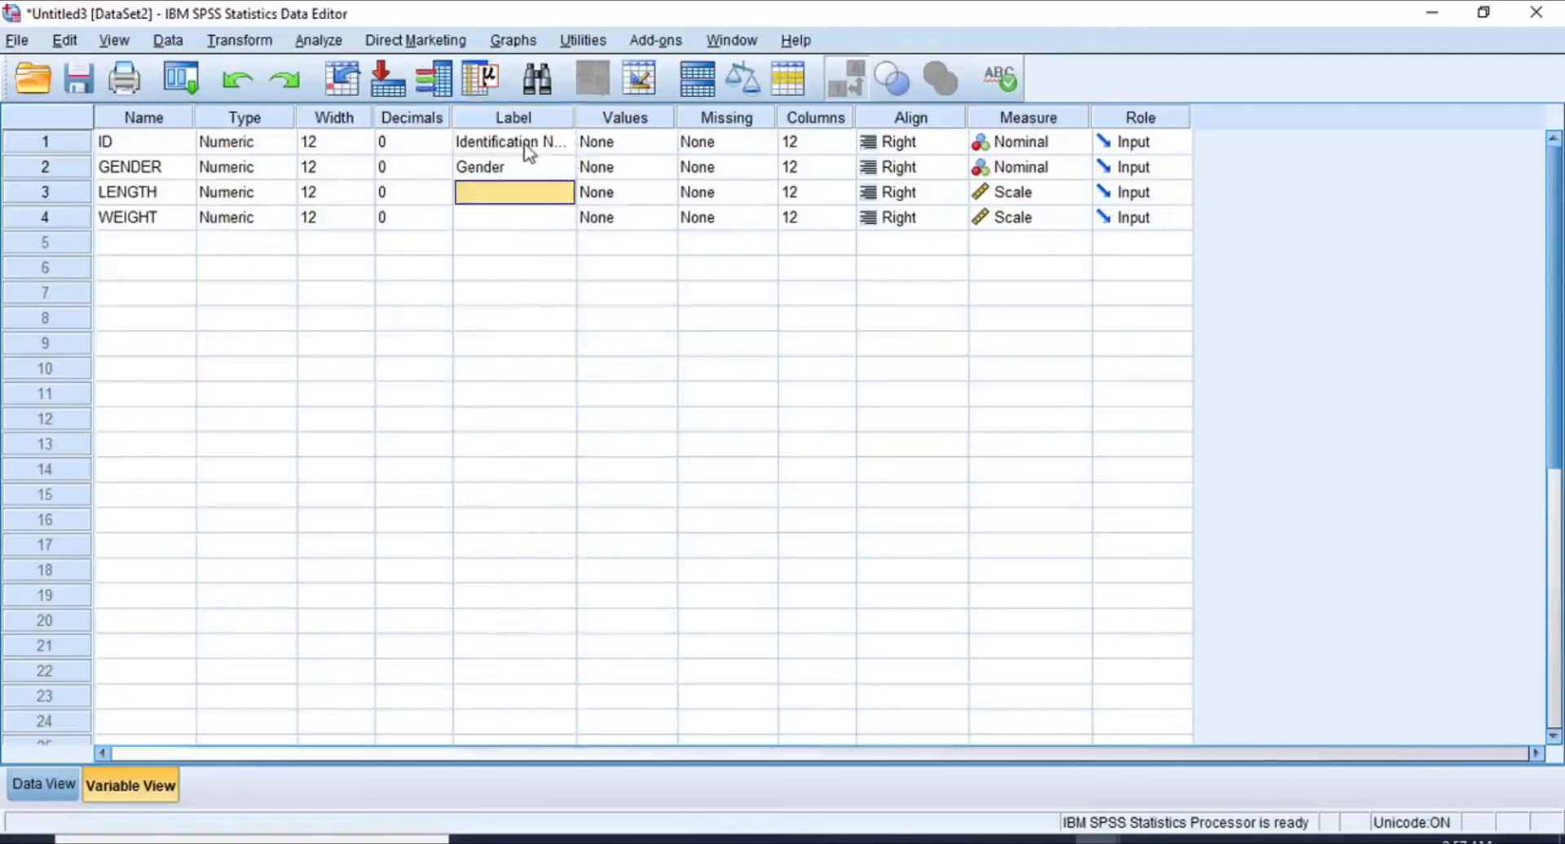
Step: Label LENGTH "Length of Fish (cm)" and WEIGHT "Weight of Fish (kg)", and widen the Label column to show the full labels
type("Length of Fish")
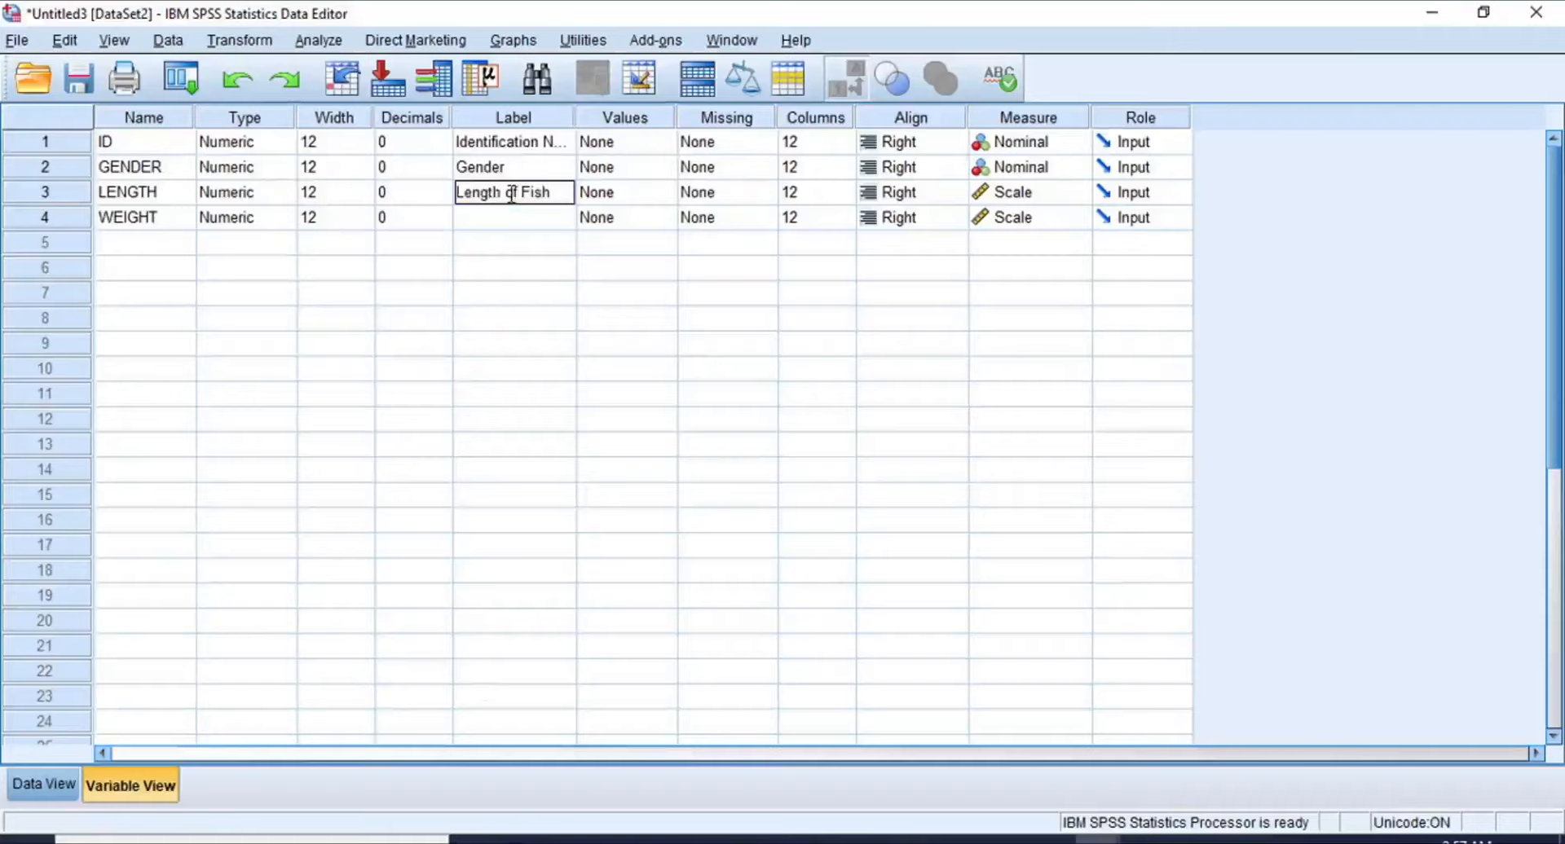
type("(cm)")
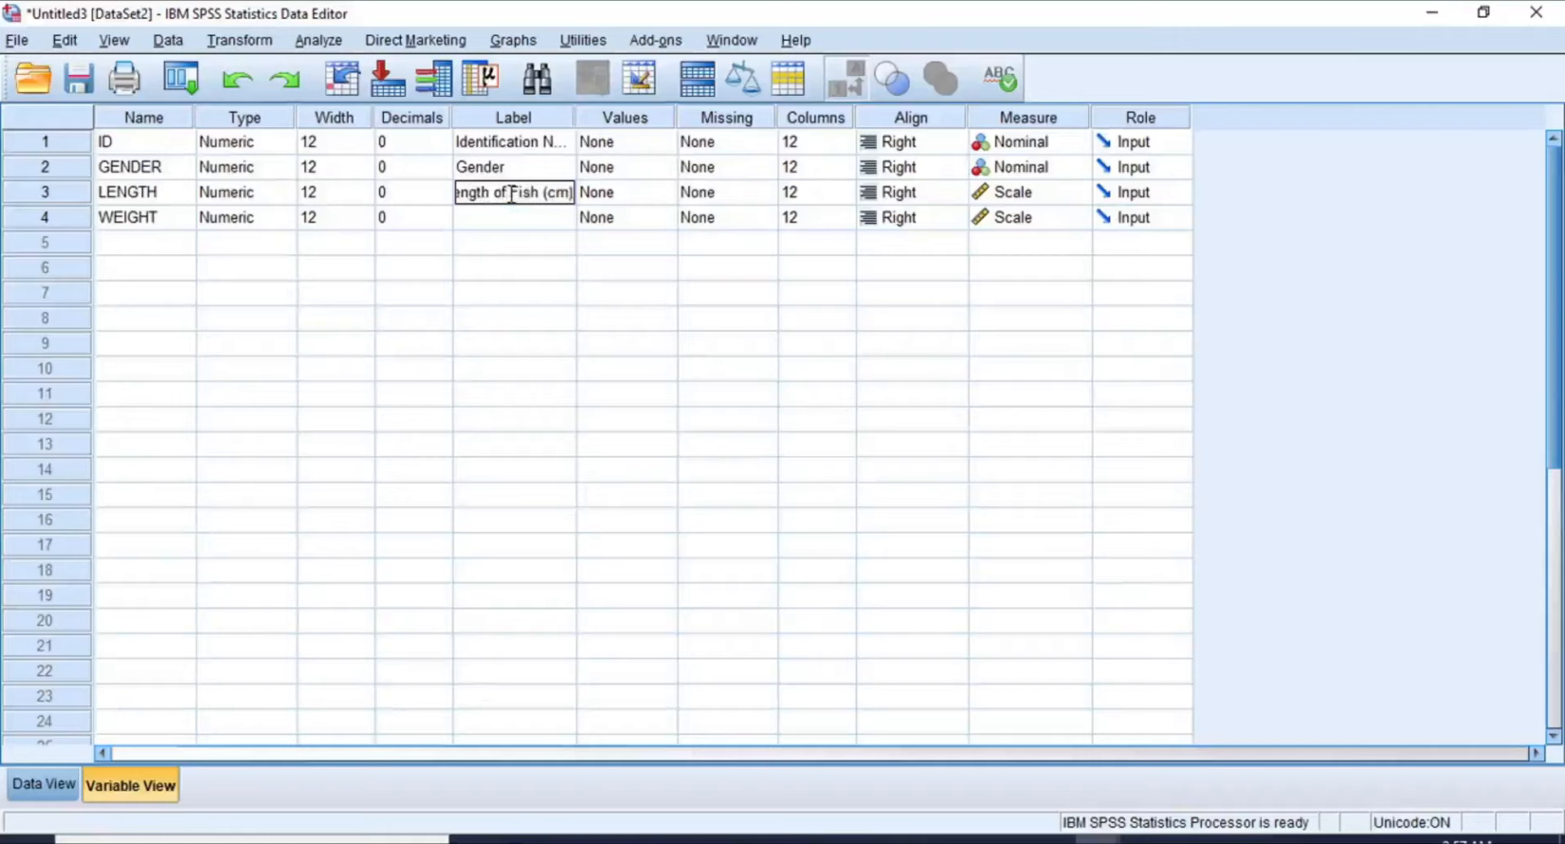
key("Return")
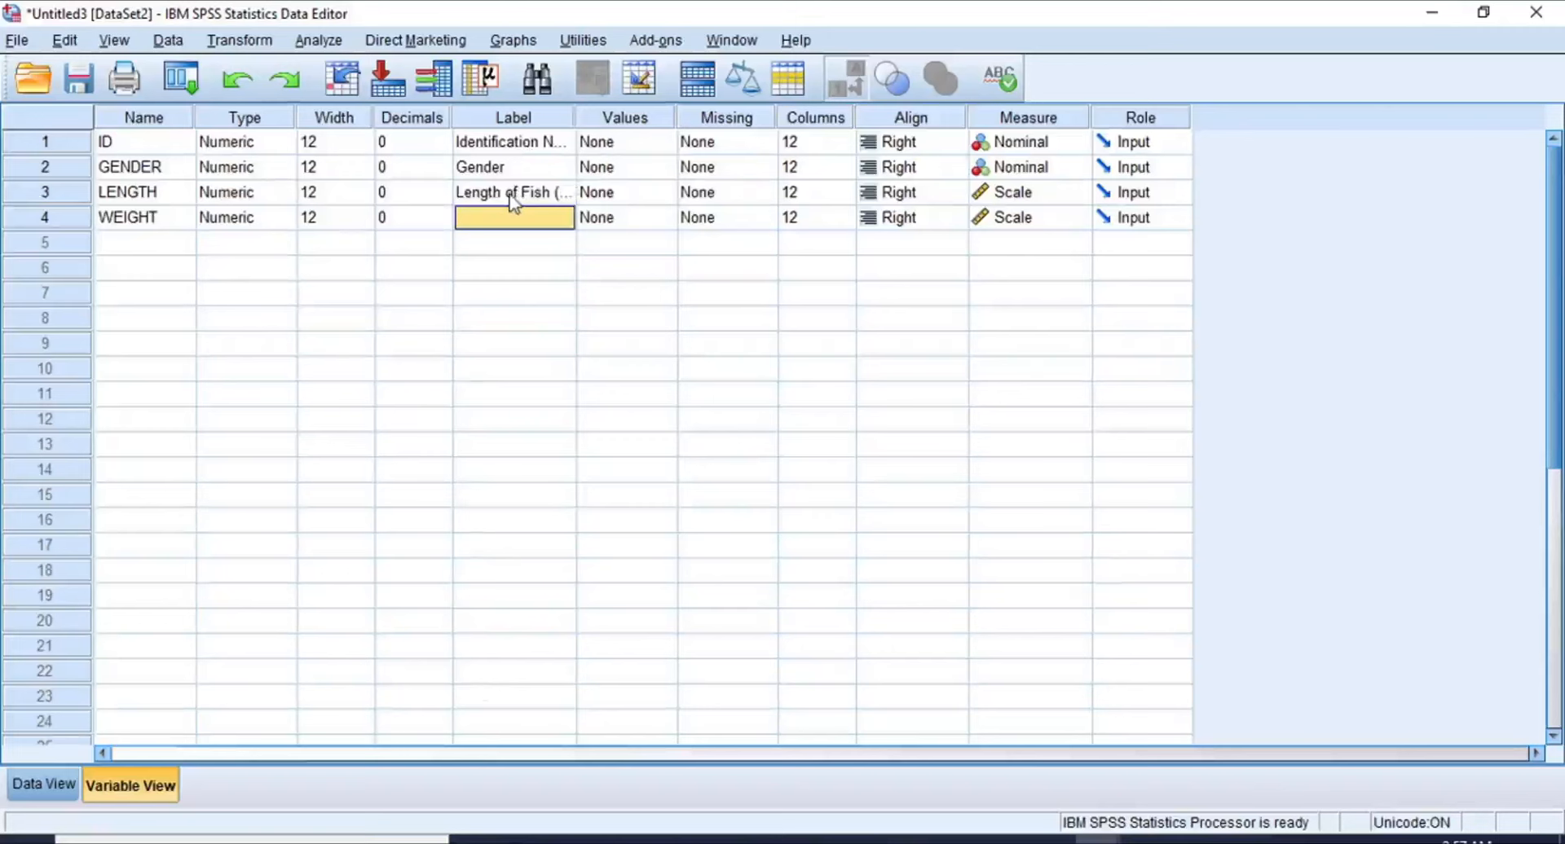
type("Weight of Fish")
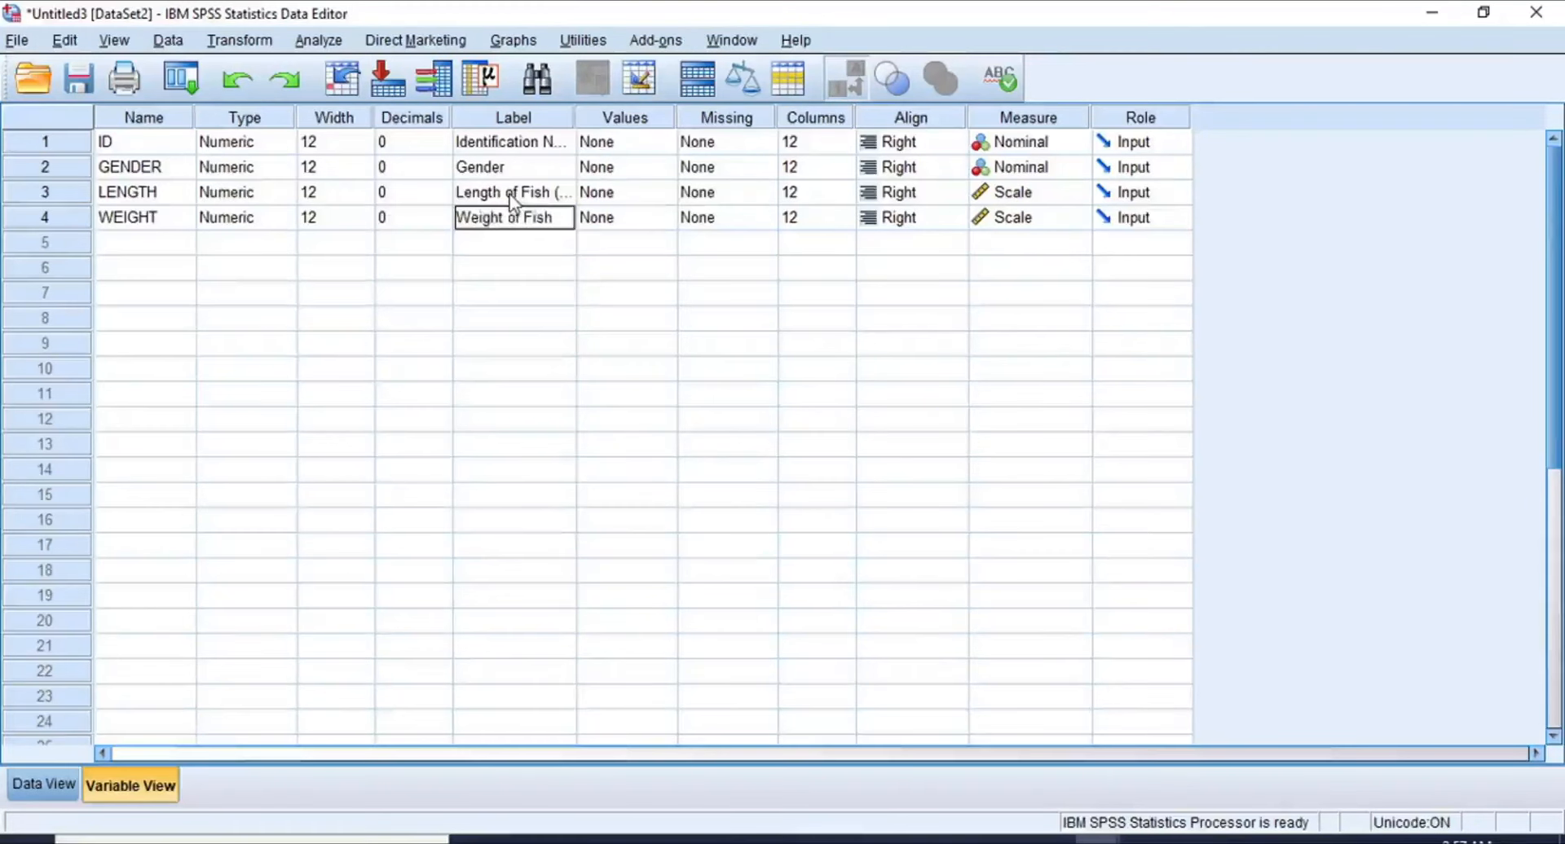
type(" (kg)")
key("Return")
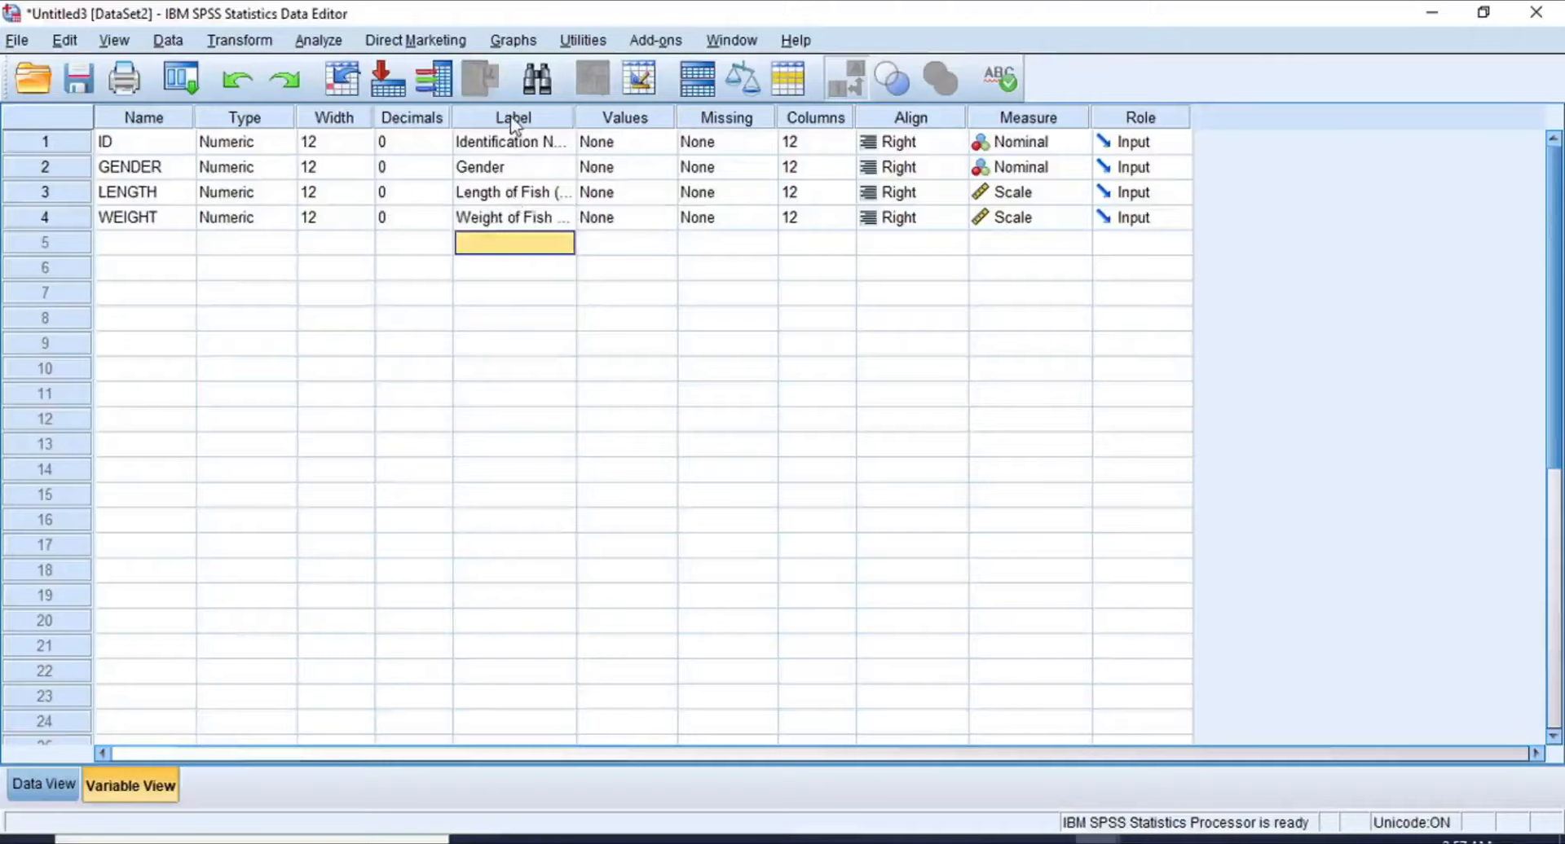
left_click_drag(575, 115, 622, 115)
left_click(583, 122)
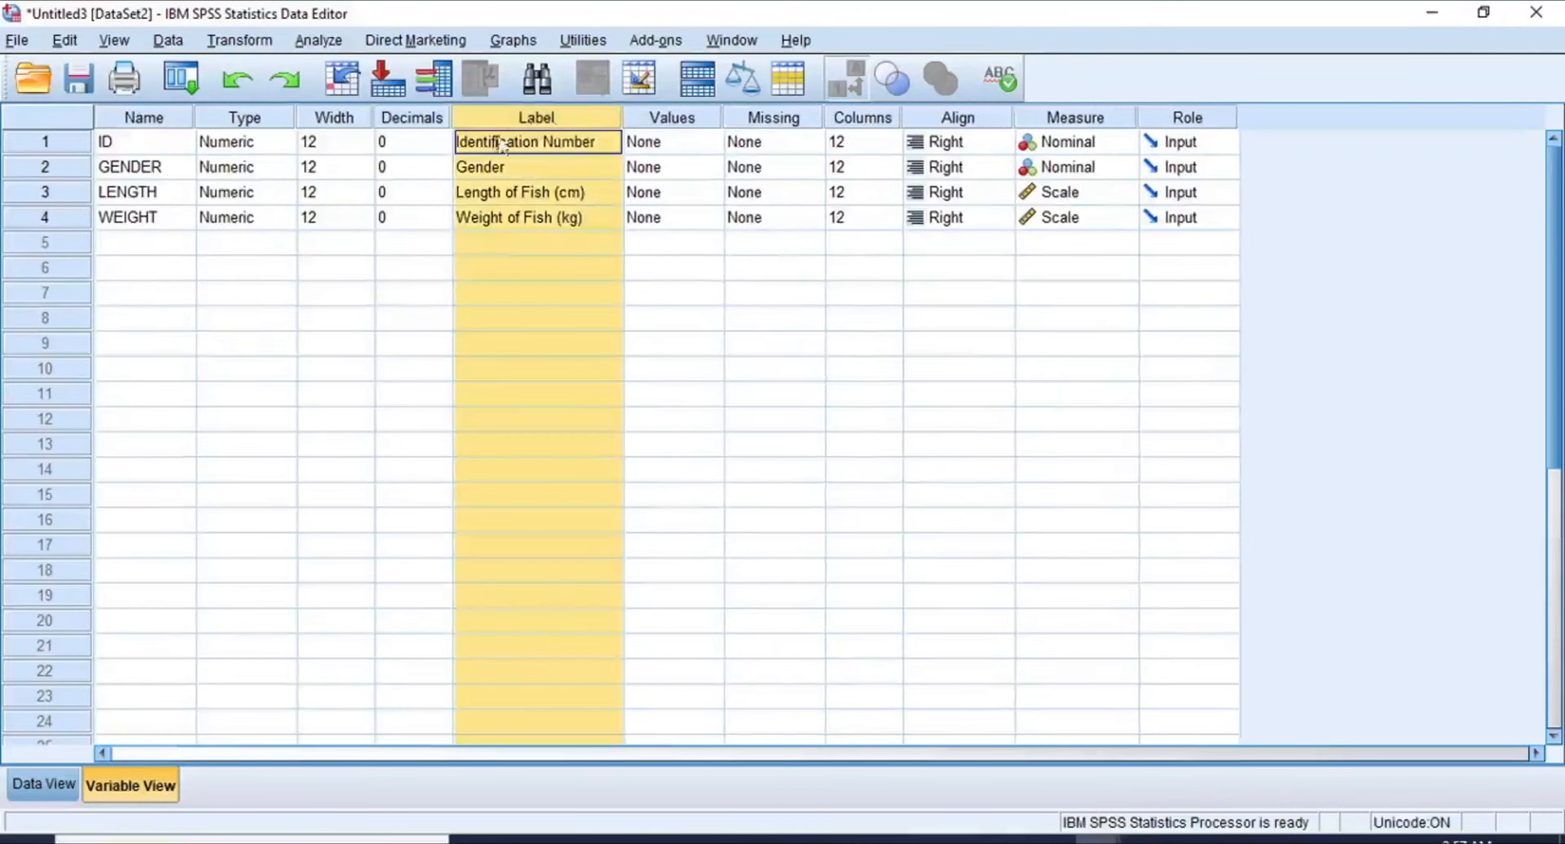
Step: Add the value label "Male" for value 1 of the GENDER variable
left_click(681, 122)
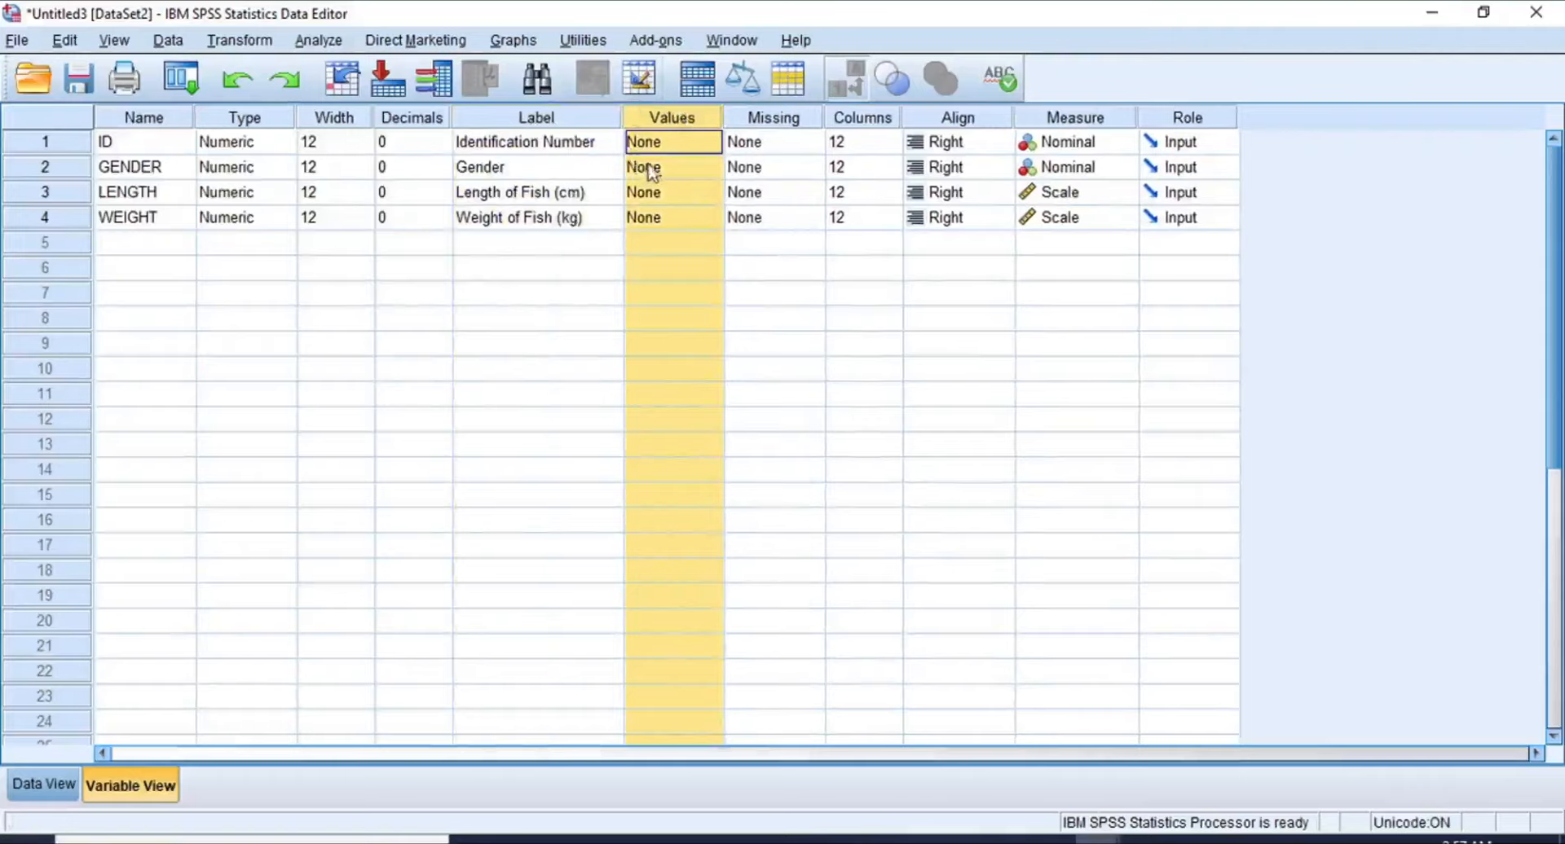
left_click(140, 174)
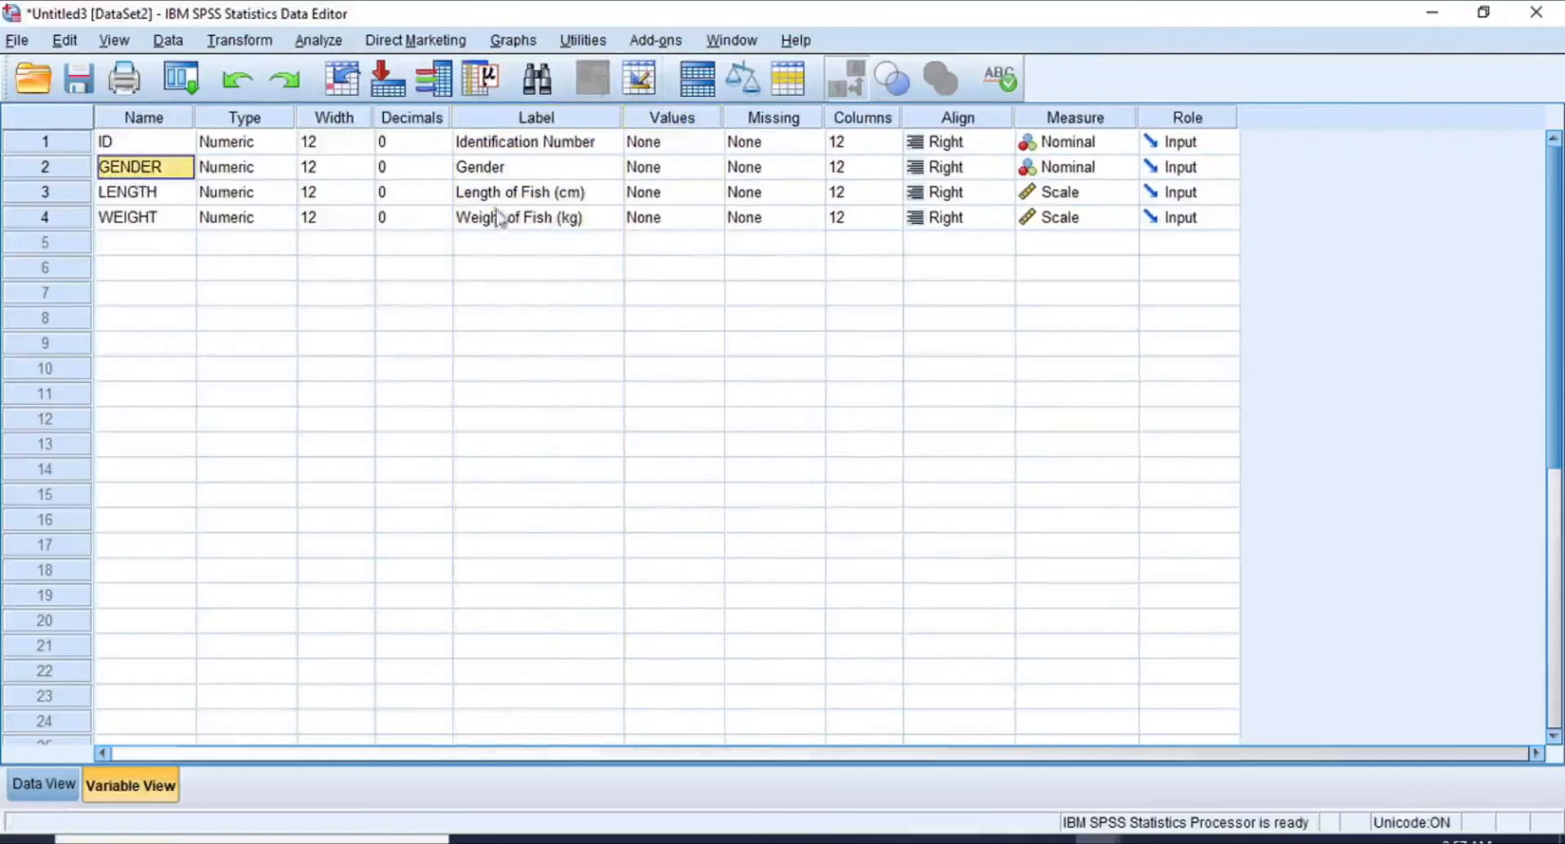
left_click(652, 173)
left_click(712, 168)
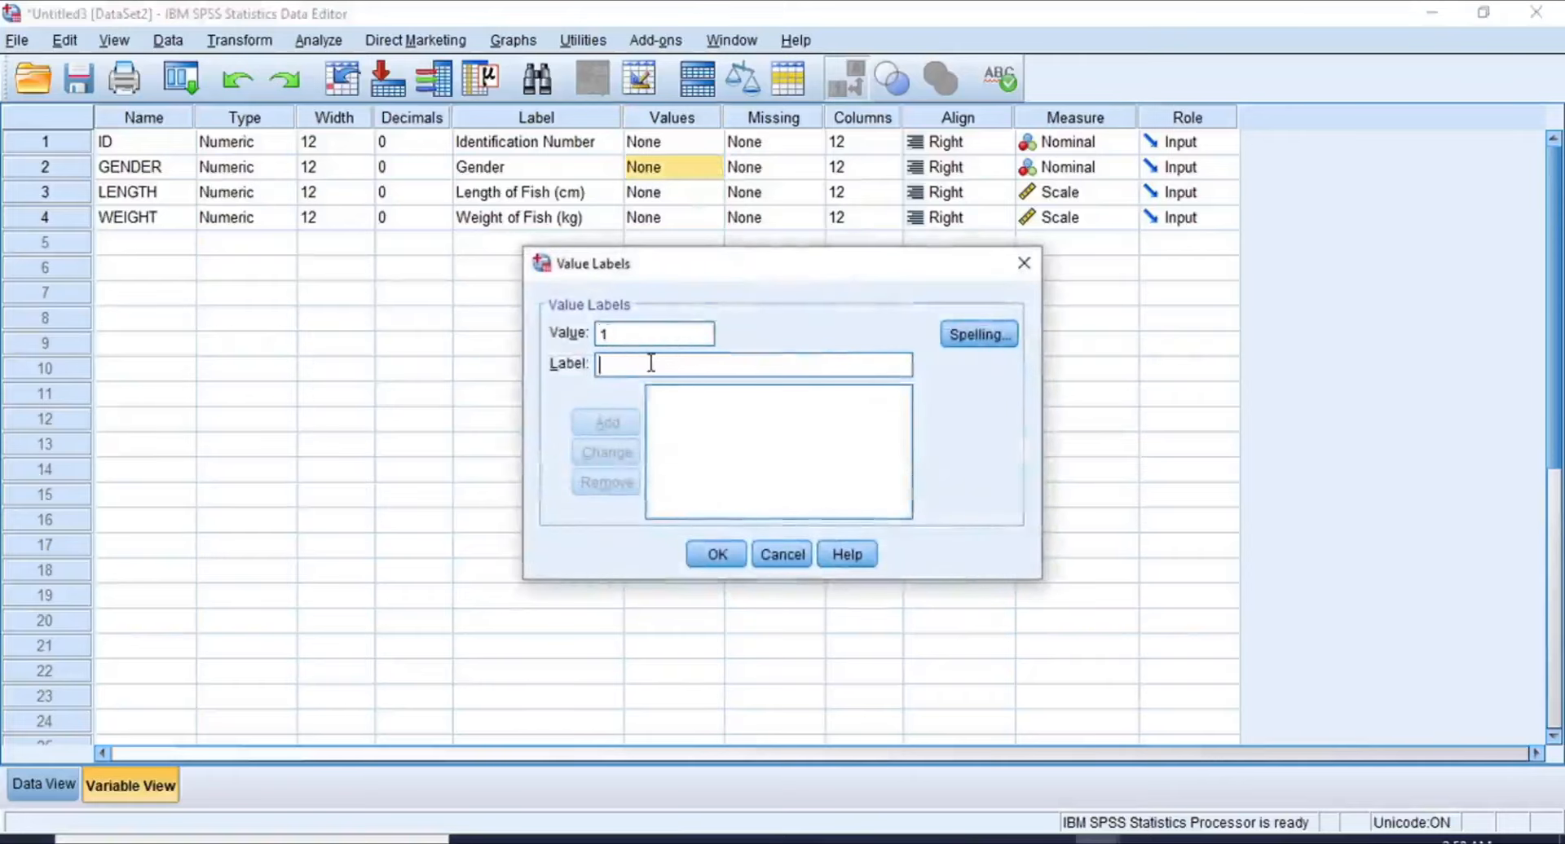
type("Male")
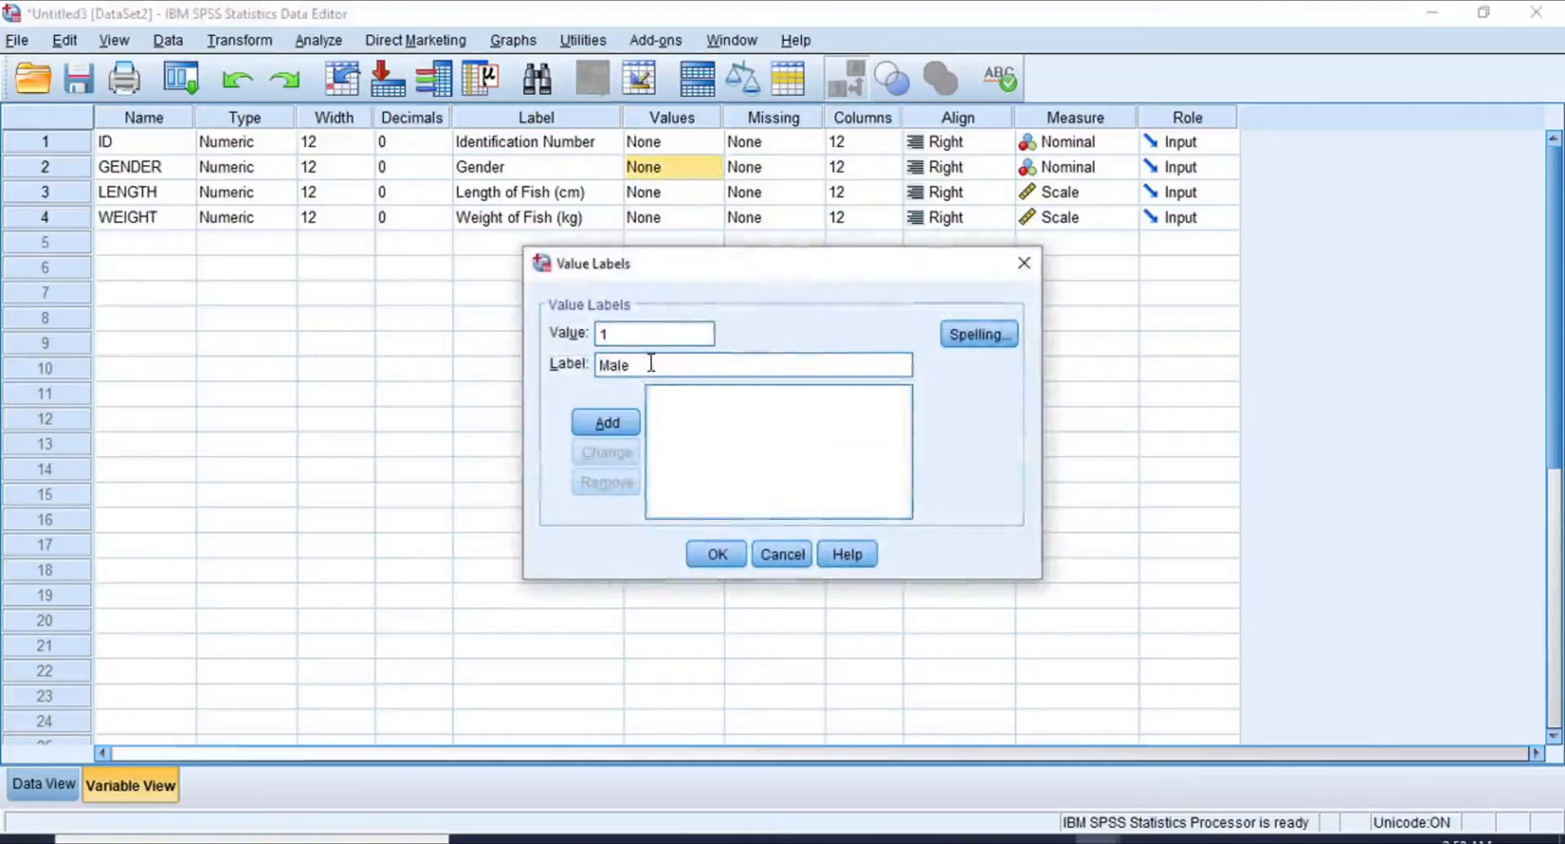
left_click(608, 423)
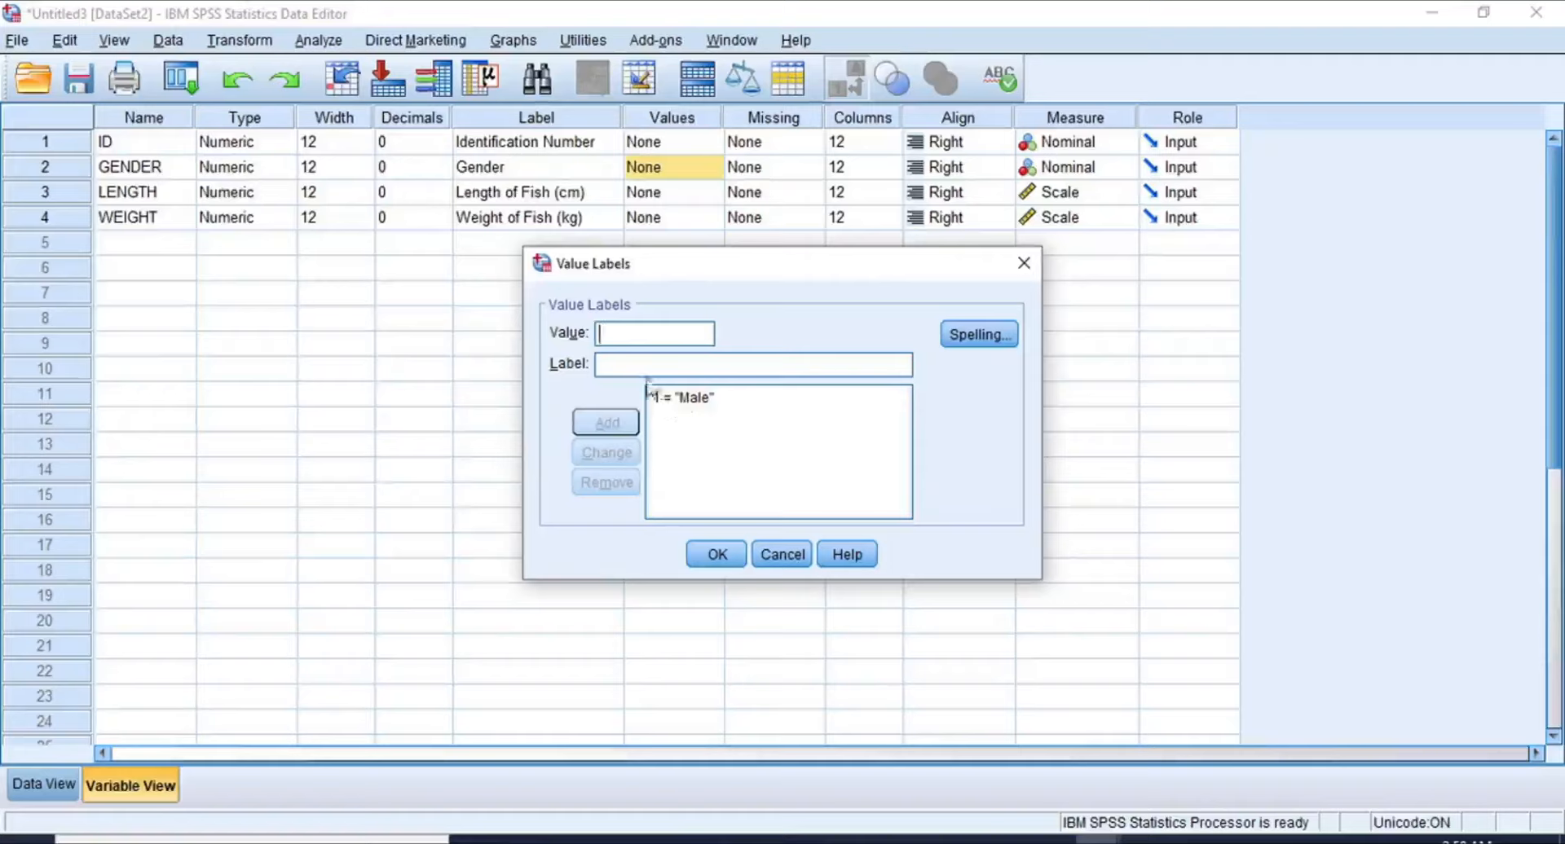
Step: Add the value label "Female" for value 2 of GENDER, apply the labels and review the GENDER column in Data View
type("2")
type("Female")
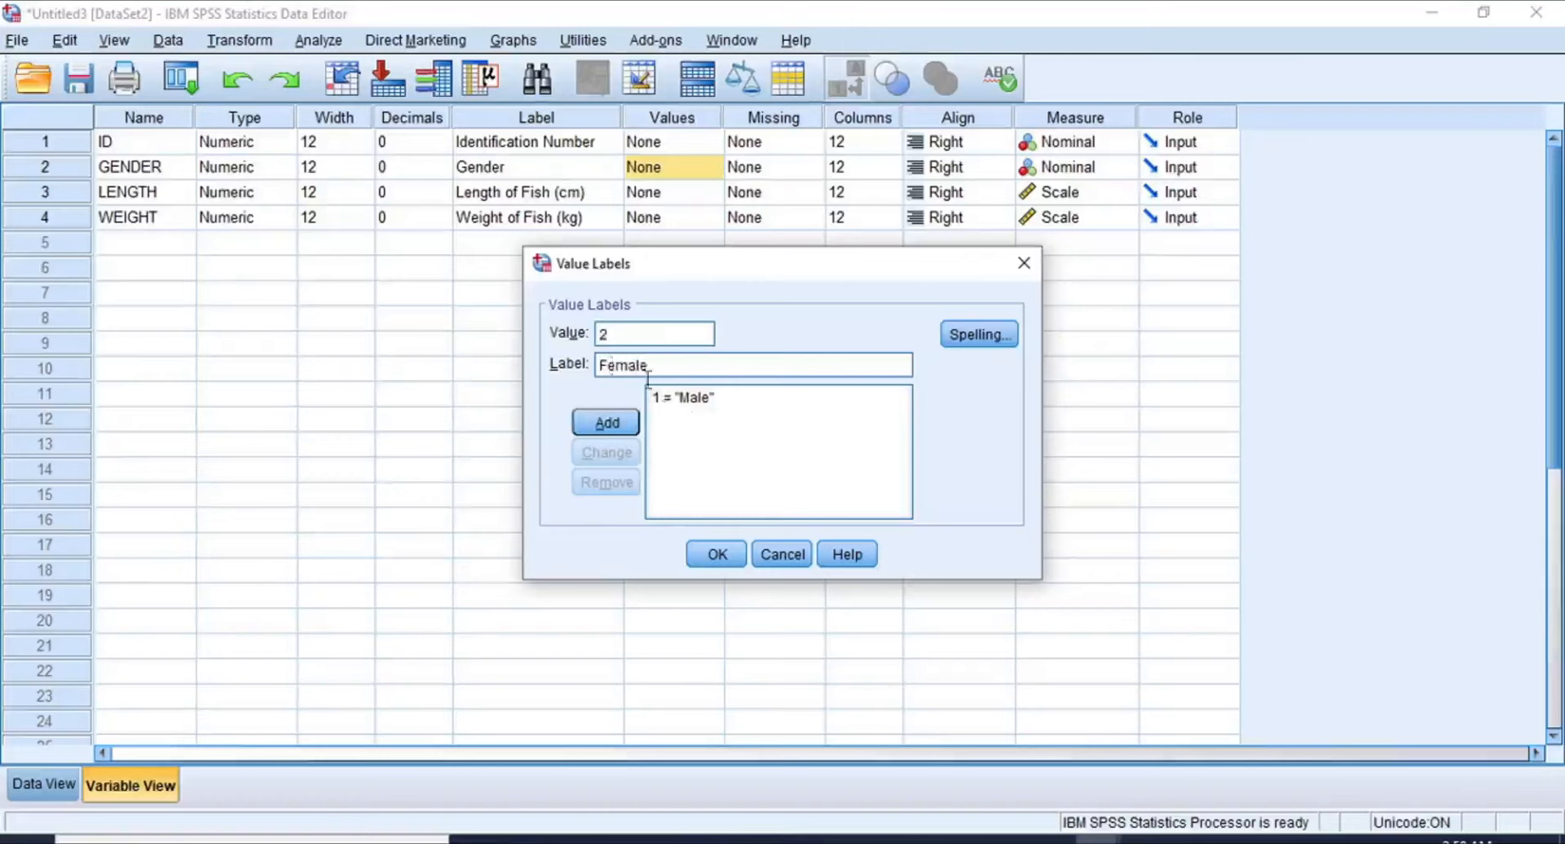
left_click(606, 422)
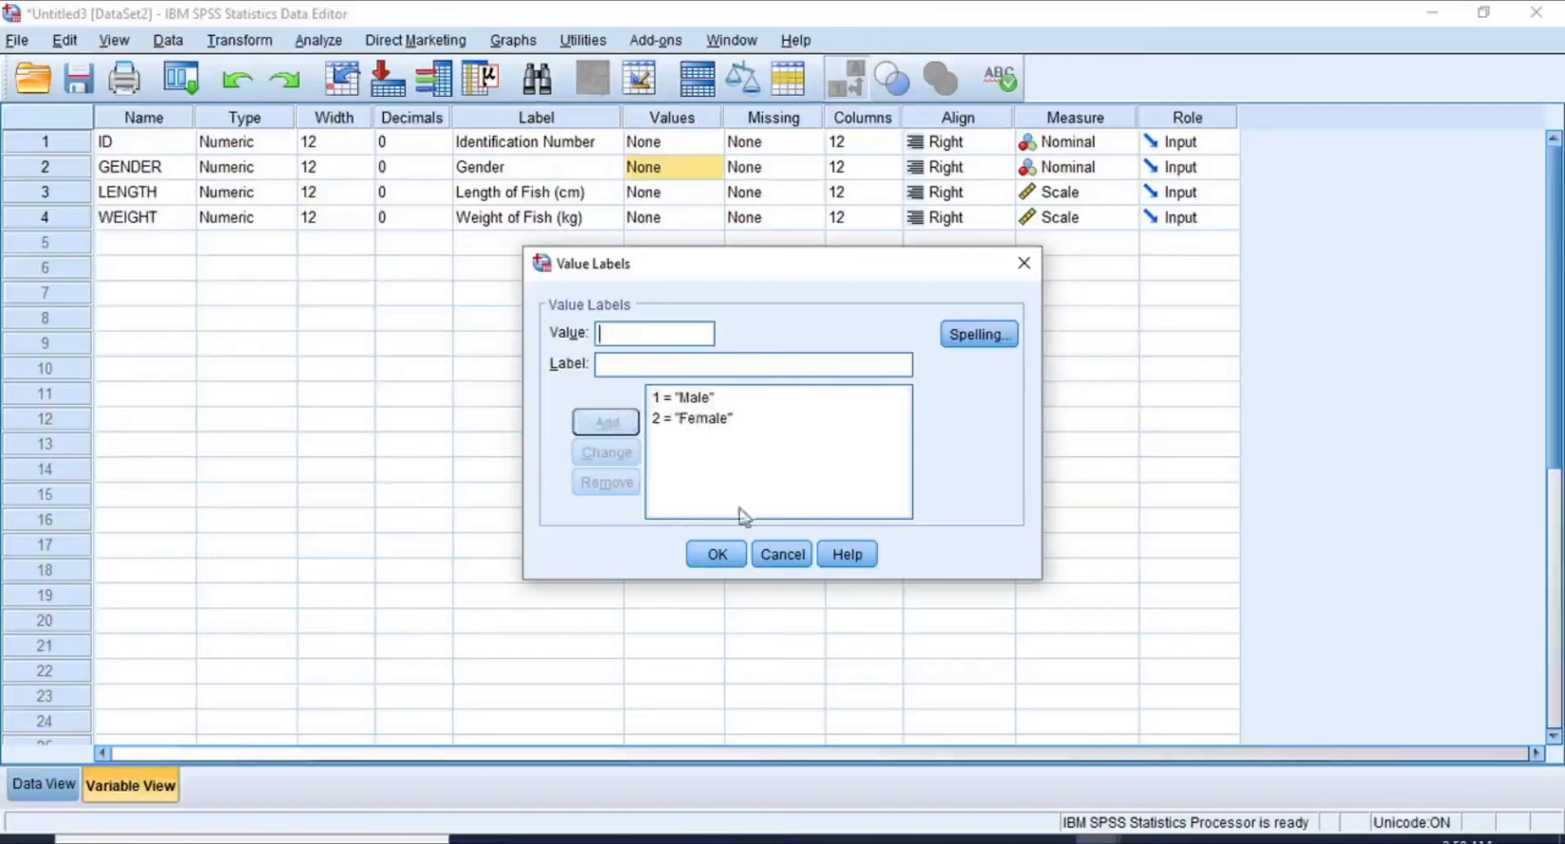
left_click(717, 555)
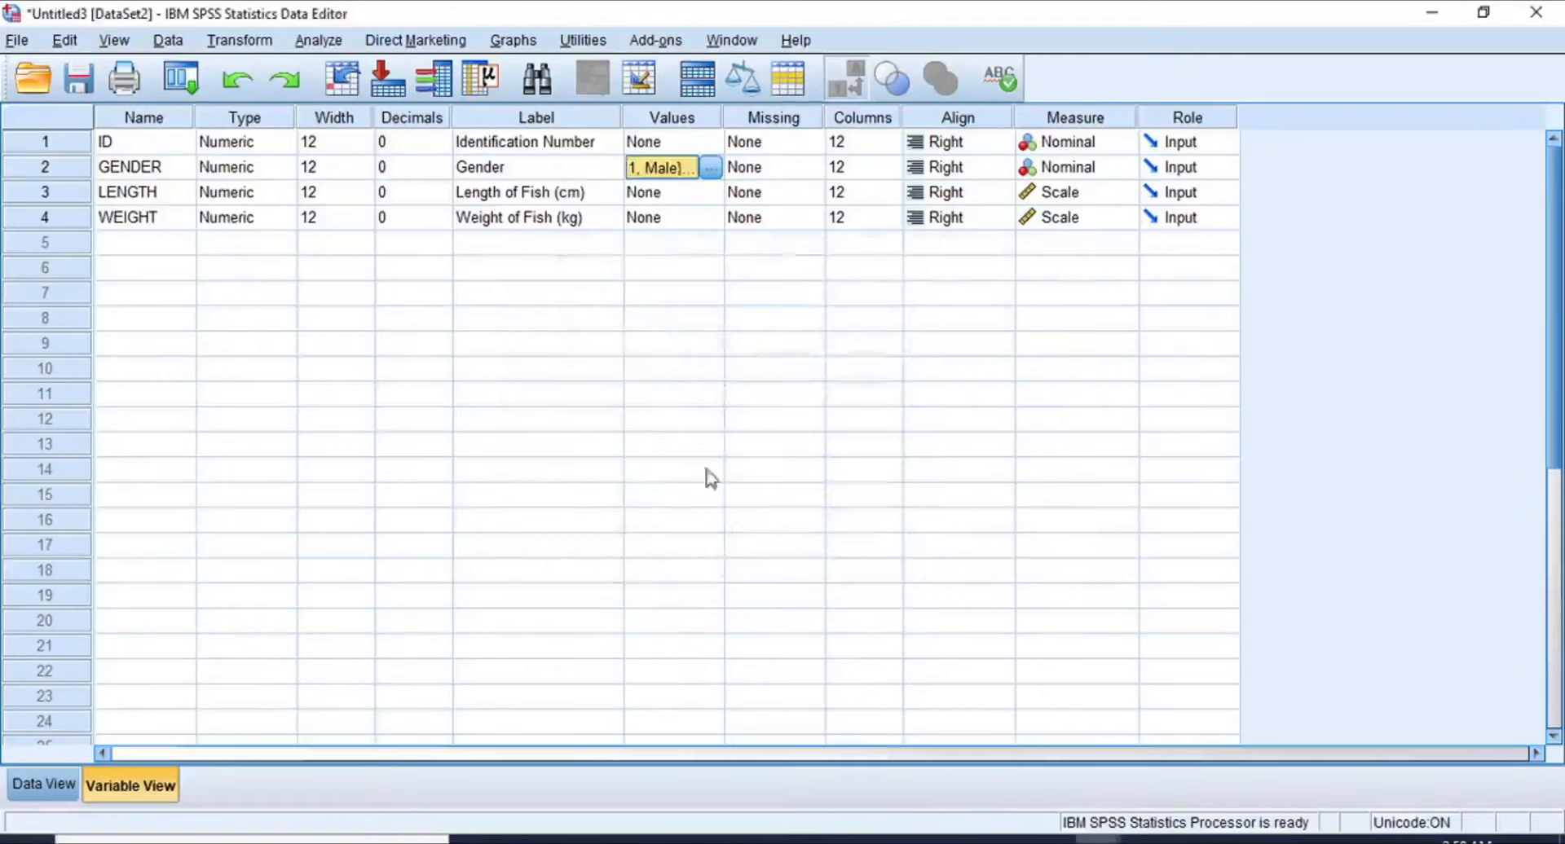
left_click(45, 784)
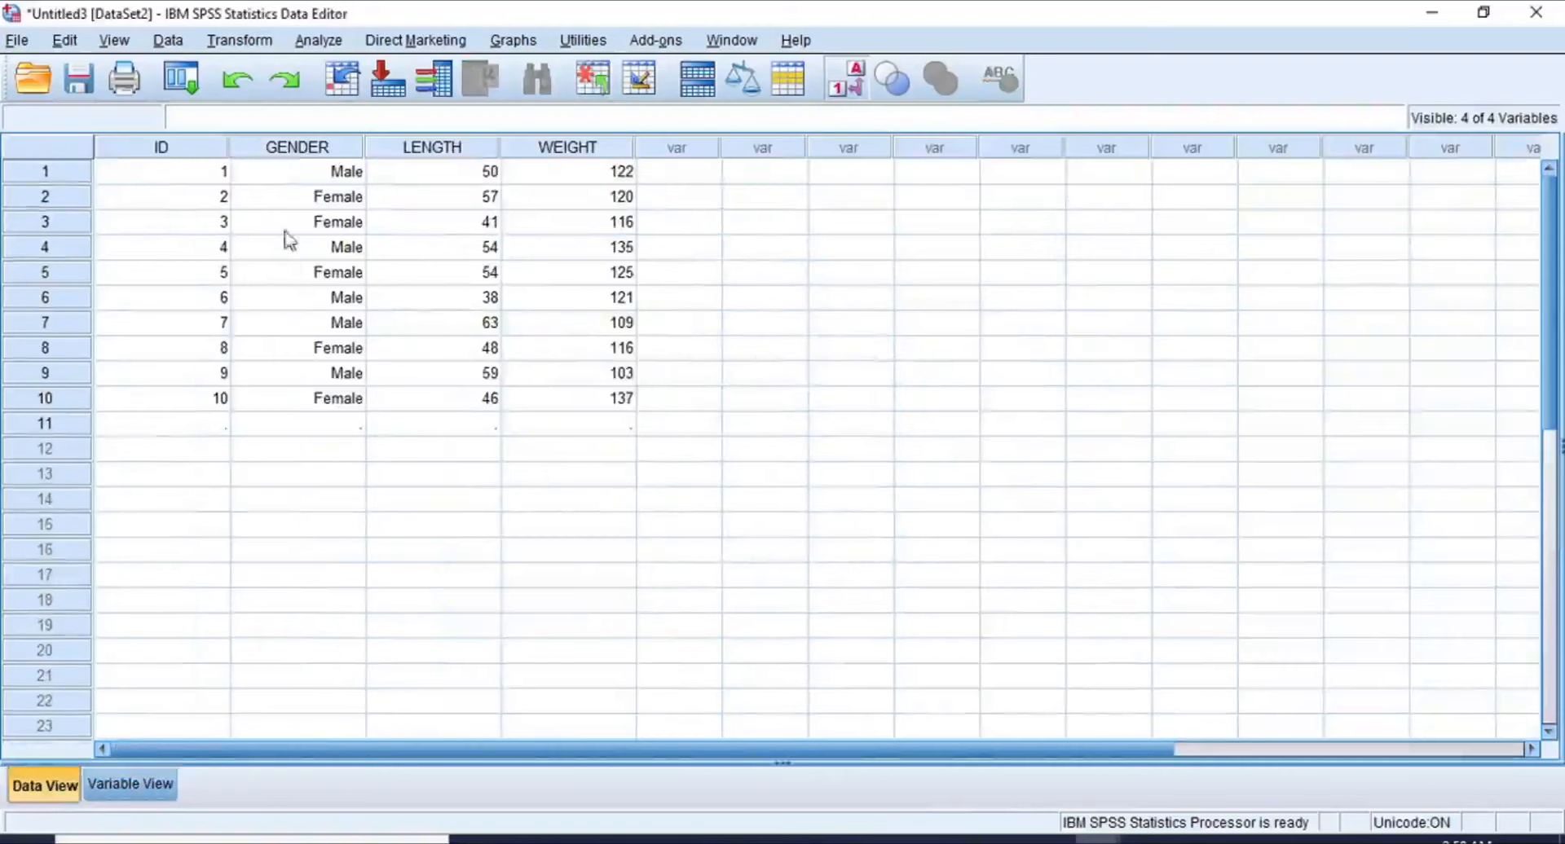
left_click_drag(333, 178, 326, 401)
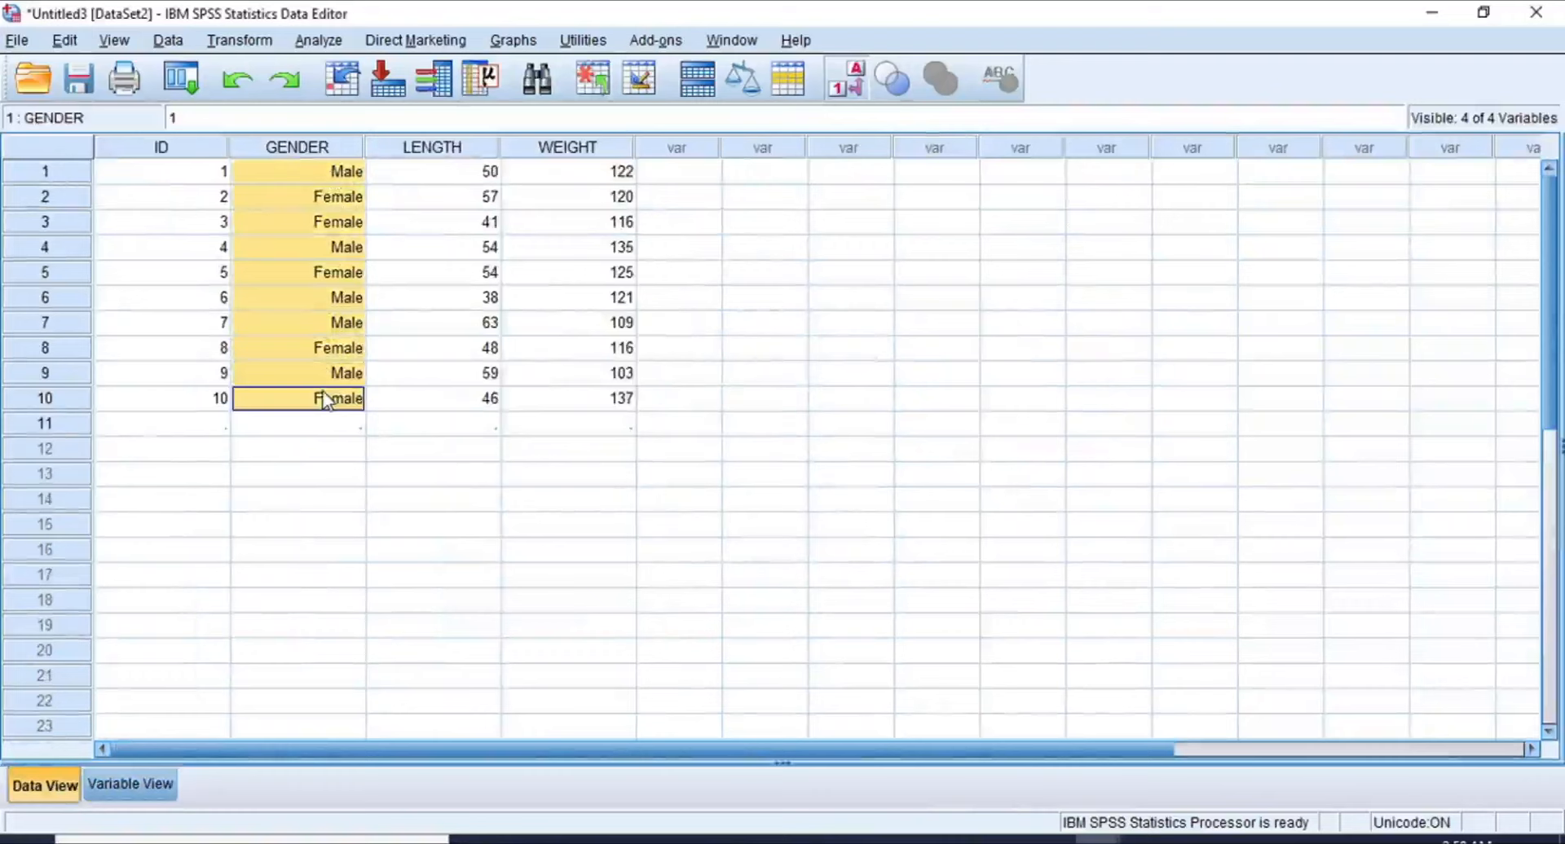
Step: Toggle the GENDER column's display between numeric codes and value labels, ending with the labels shown
left_click(855, 84)
left_click(855, 84)
left_click(855, 84)
left_click(854, 84)
left_click(855, 84)
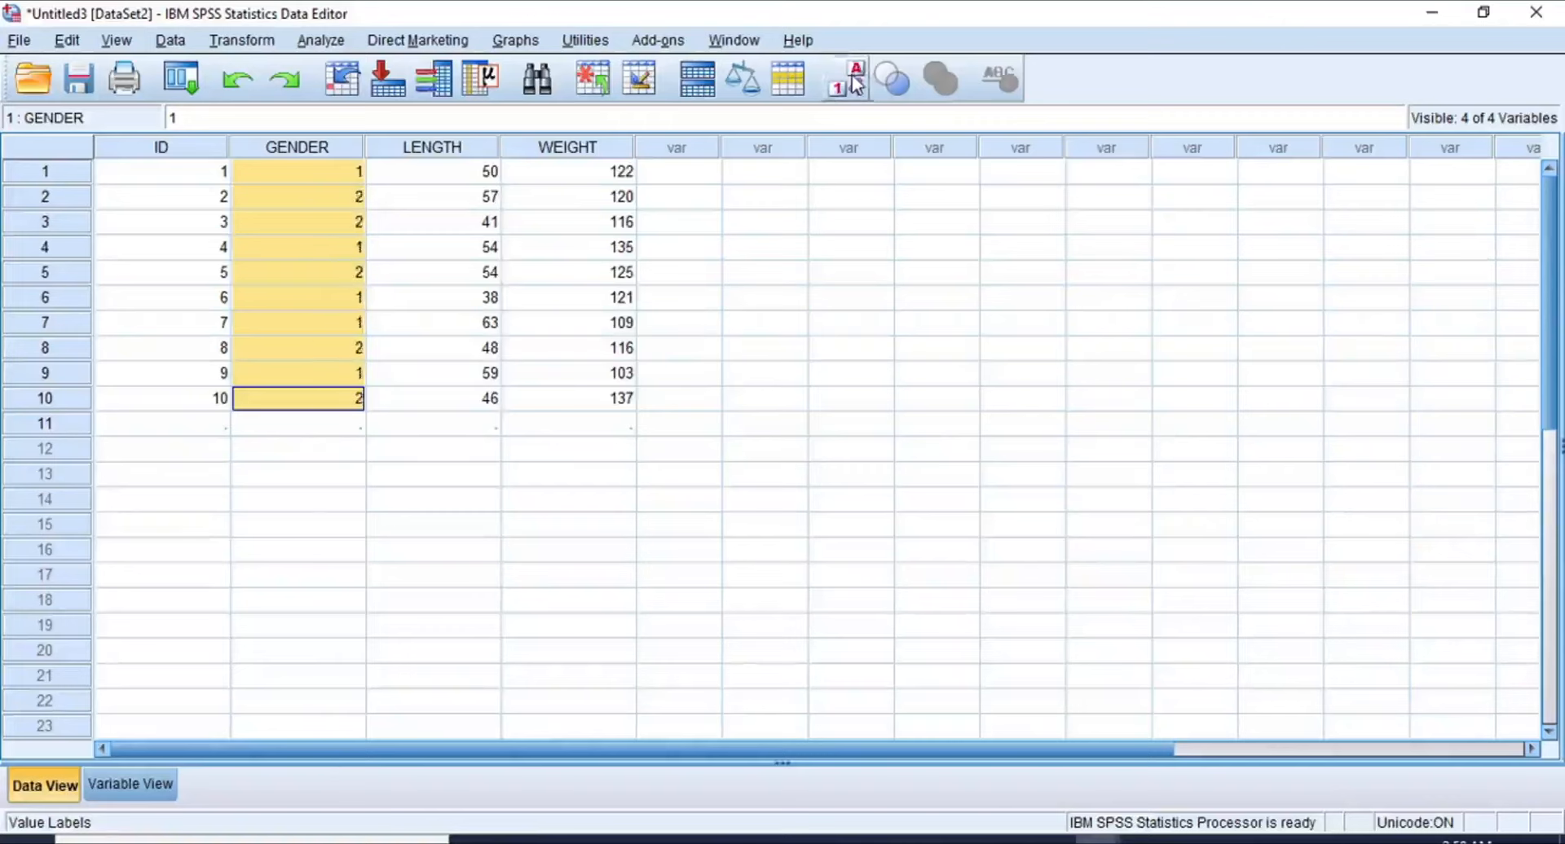
left_click(855, 84)
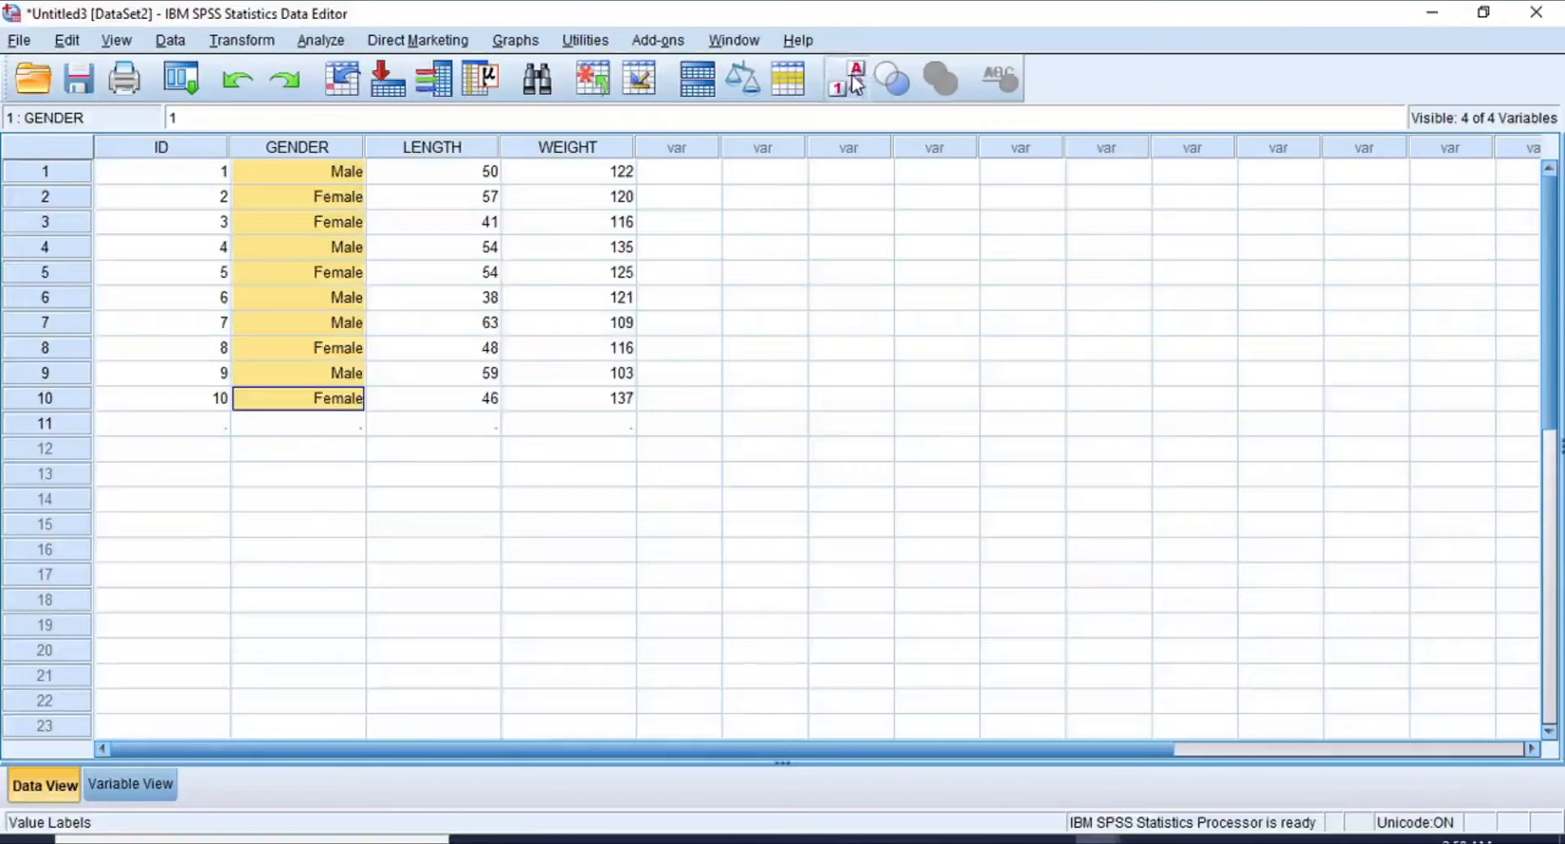
Step: Examine the Missing attribute of the variables and check the ID to WEIGHT data for missing entries
left_click(151, 784)
left_click(778, 119)
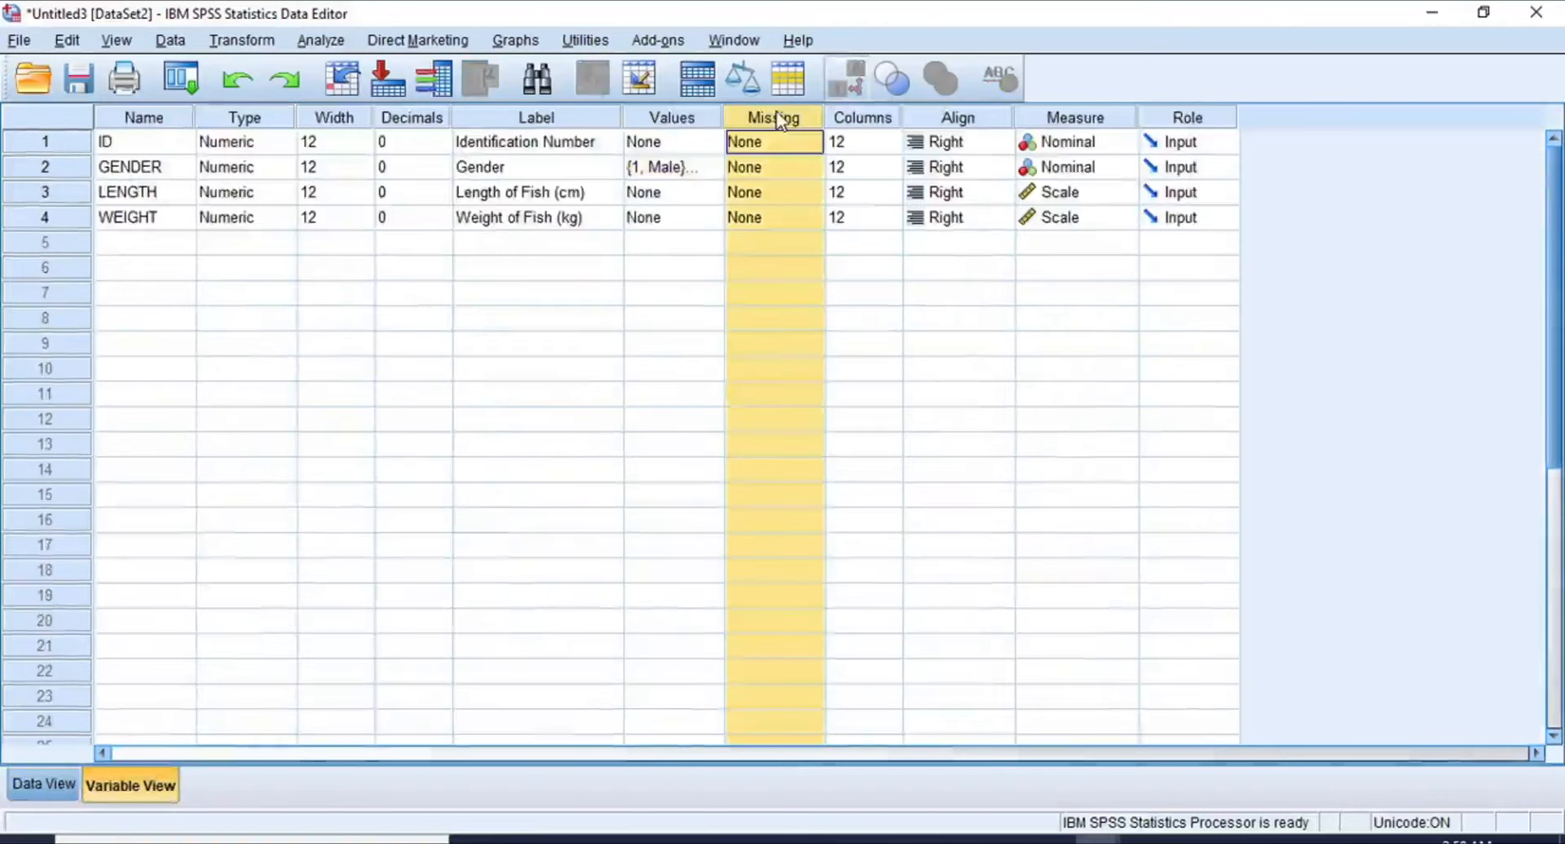
left_click(34, 788)
left_click_drag(159, 173, 622, 400)
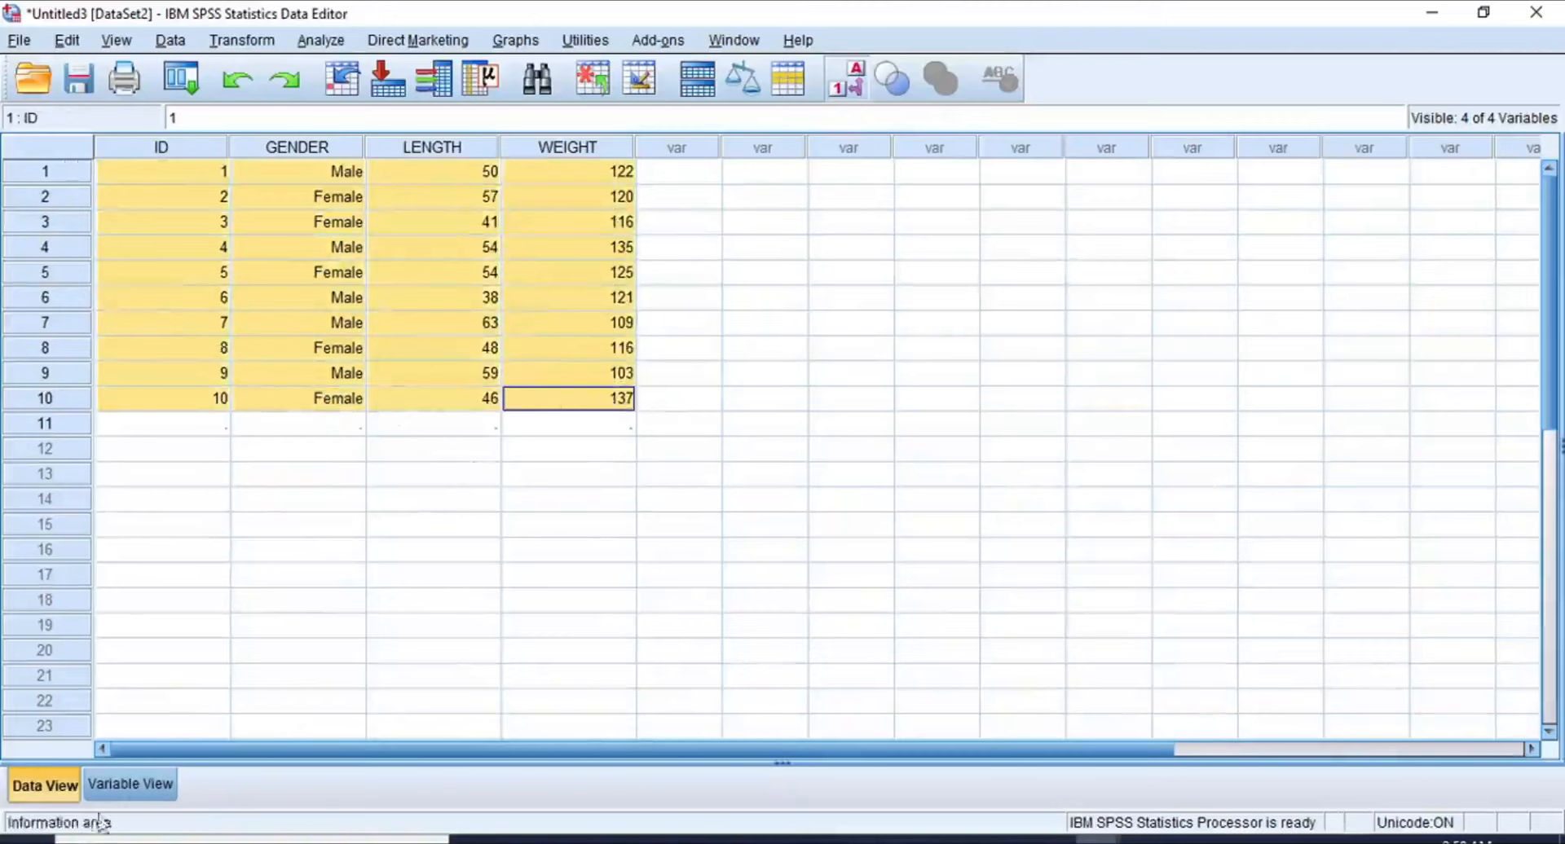
Step: Set the ID variable's display column width to 25 and check its appearance in Data View
left_click(130, 784)
left_click(870, 119)
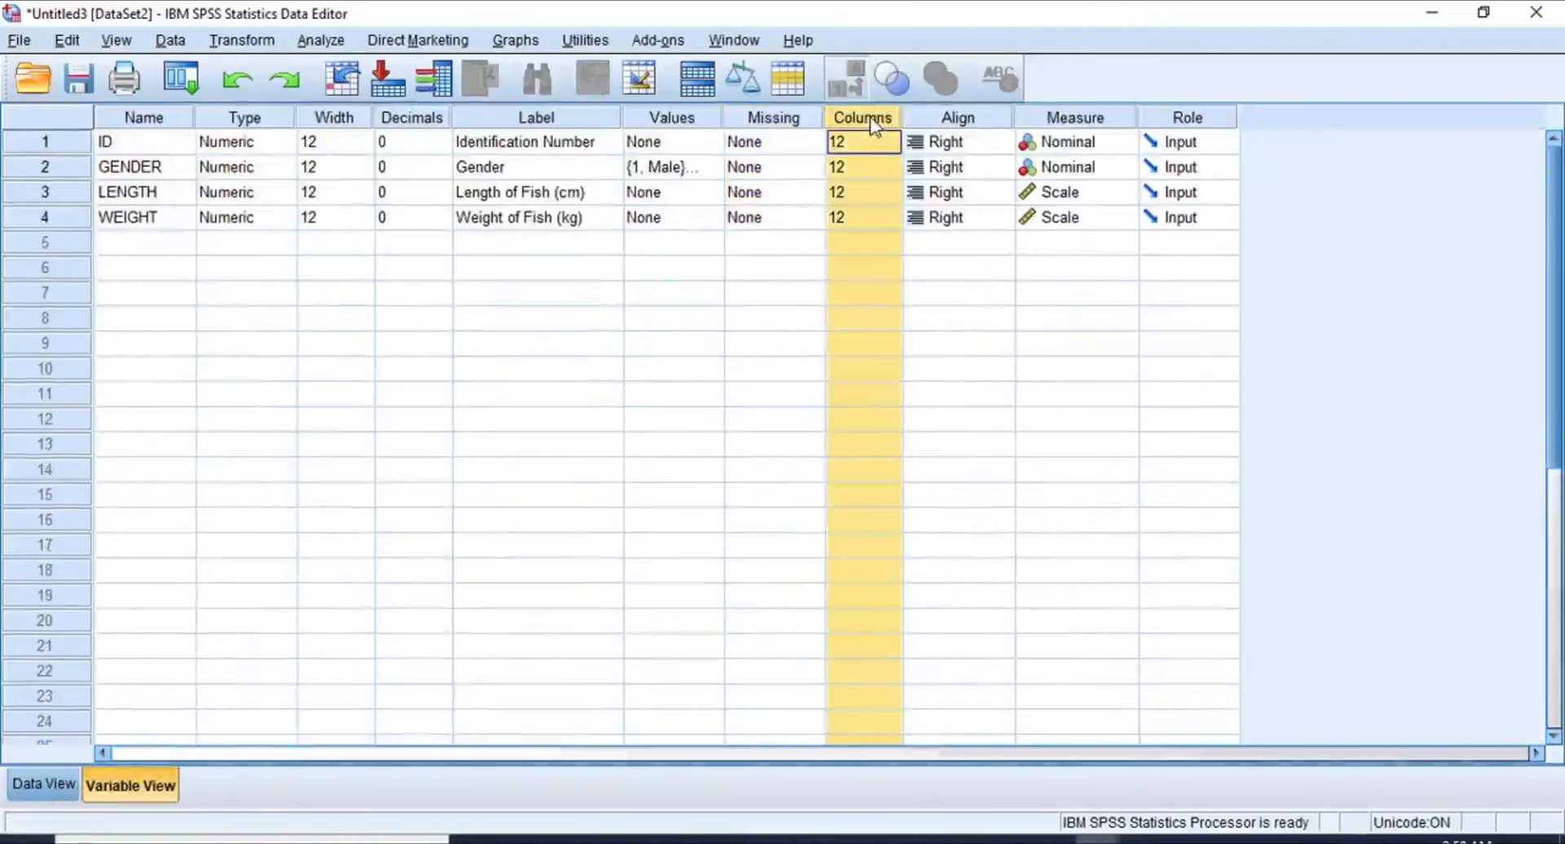
left_click(852, 144)
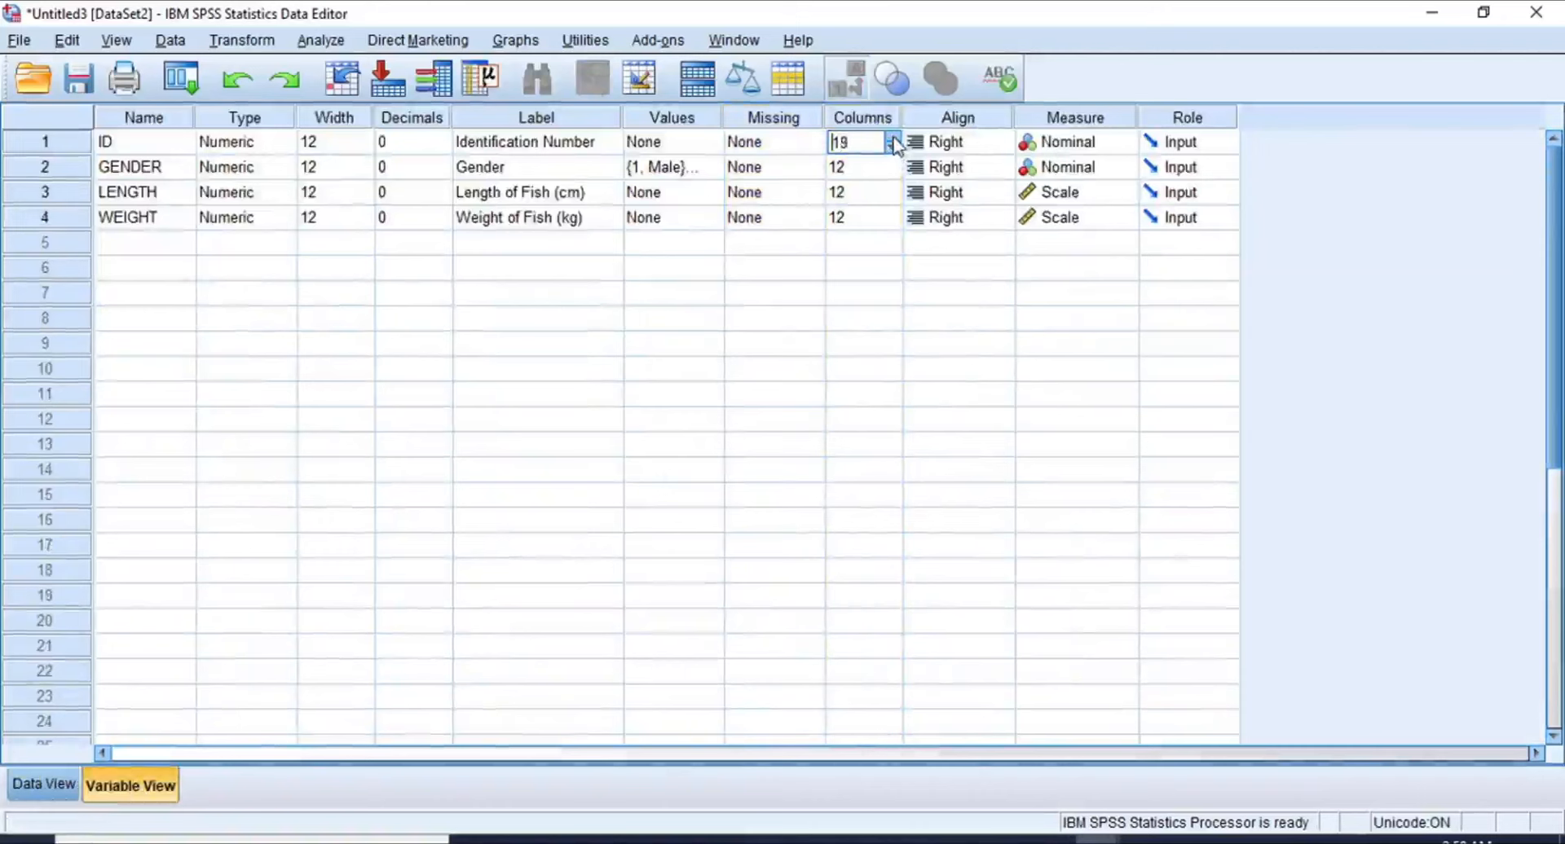
left_click(893, 138)
left_click(893, 139)
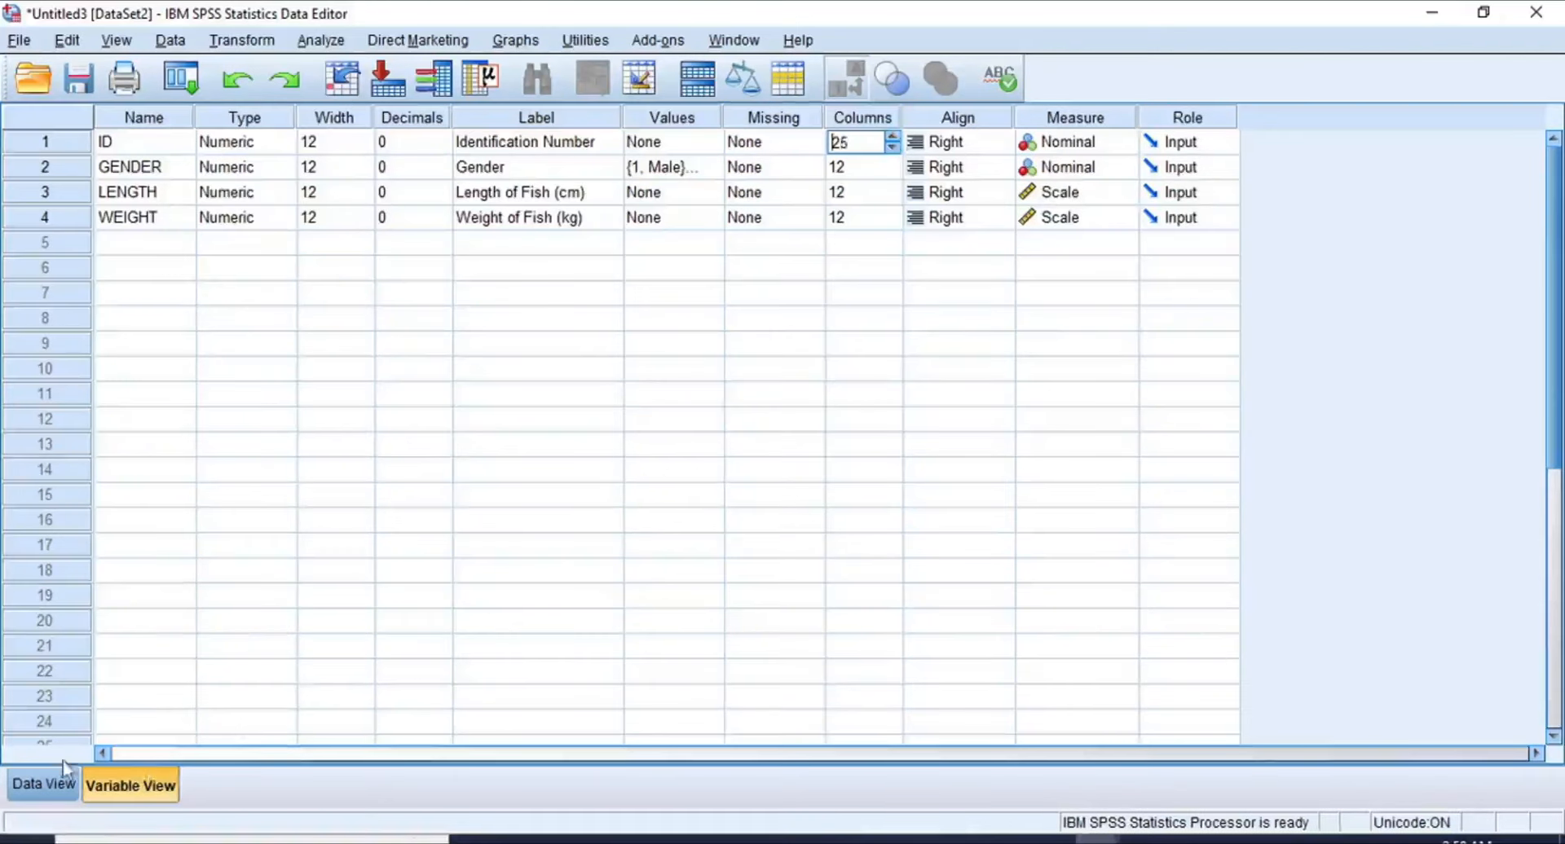
left_click(45, 784)
left_click_drag(288, 183, 305, 399)
Step: Restore the ID variable's display column width to 12 and check the ID column in Data View
left_click(137, 780)
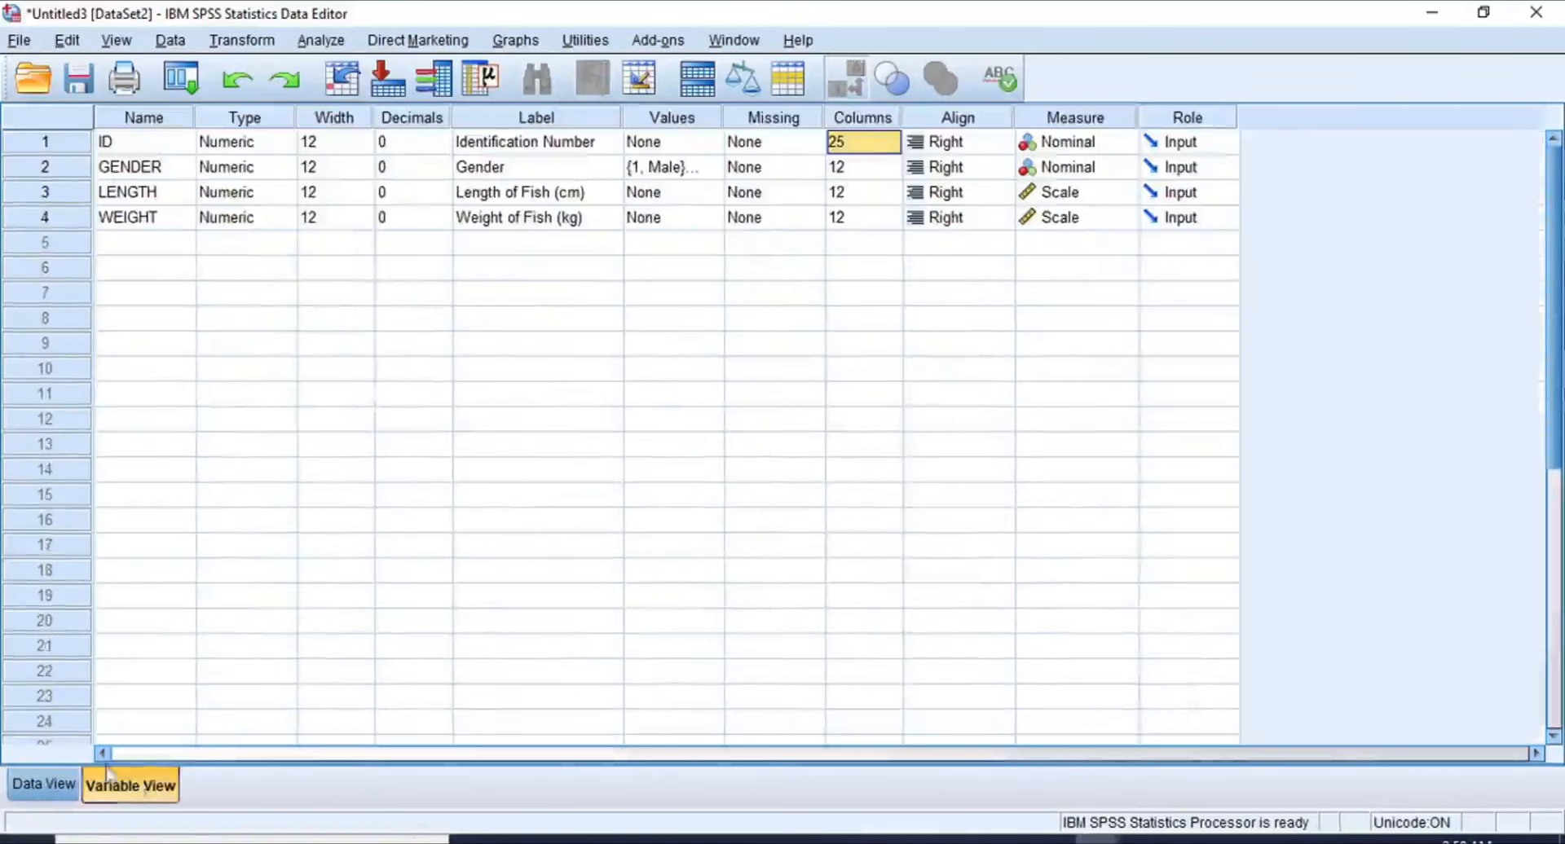
left_click(892, 155)
left_click(893, 149)
left_click(892, 149)
left_click(892, 148)
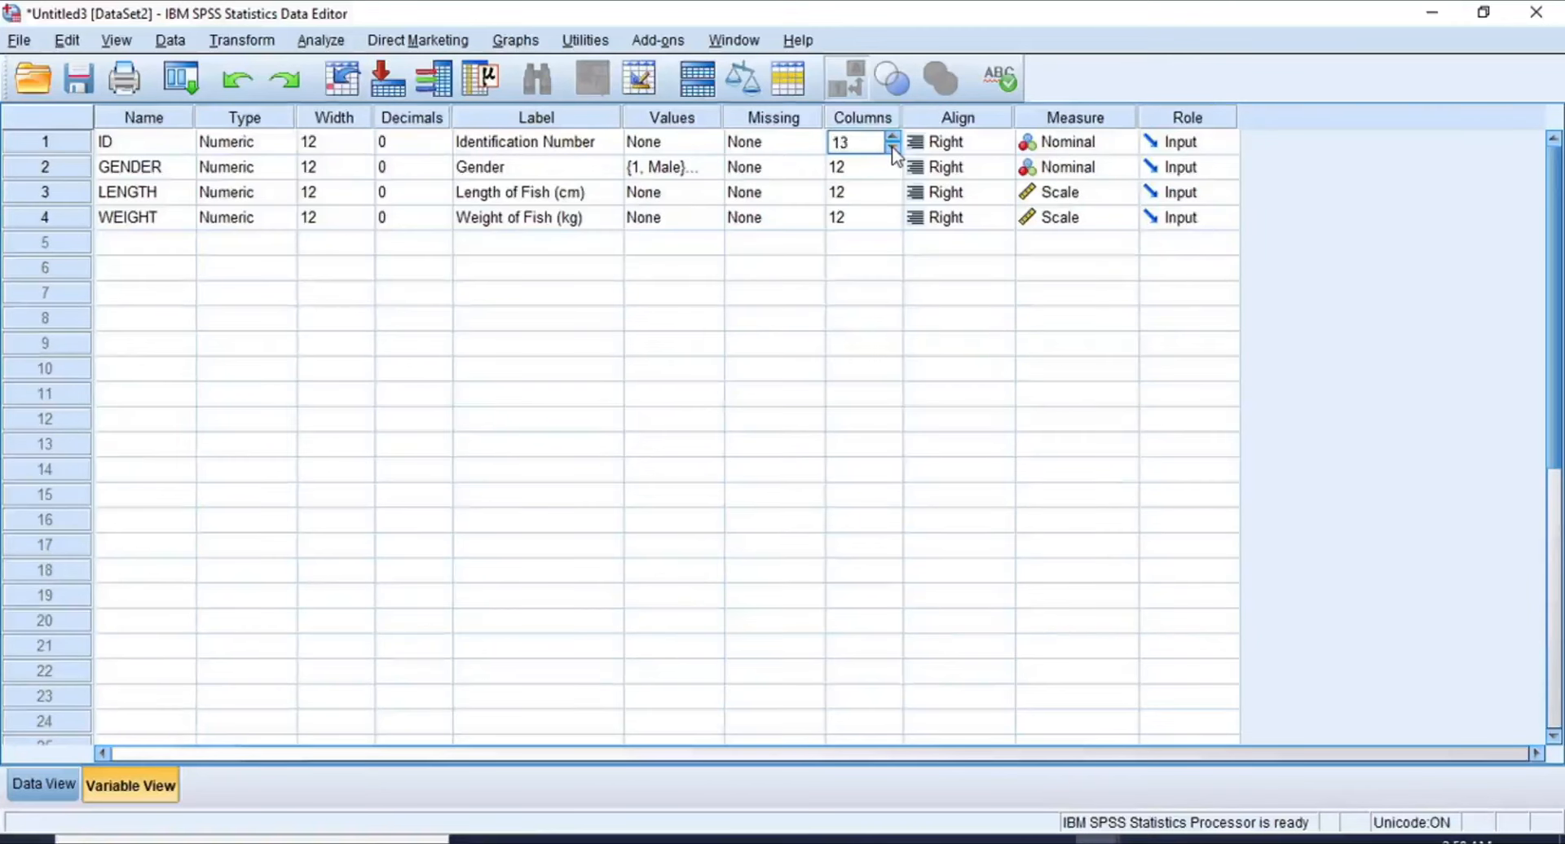
left_click(54, 782)
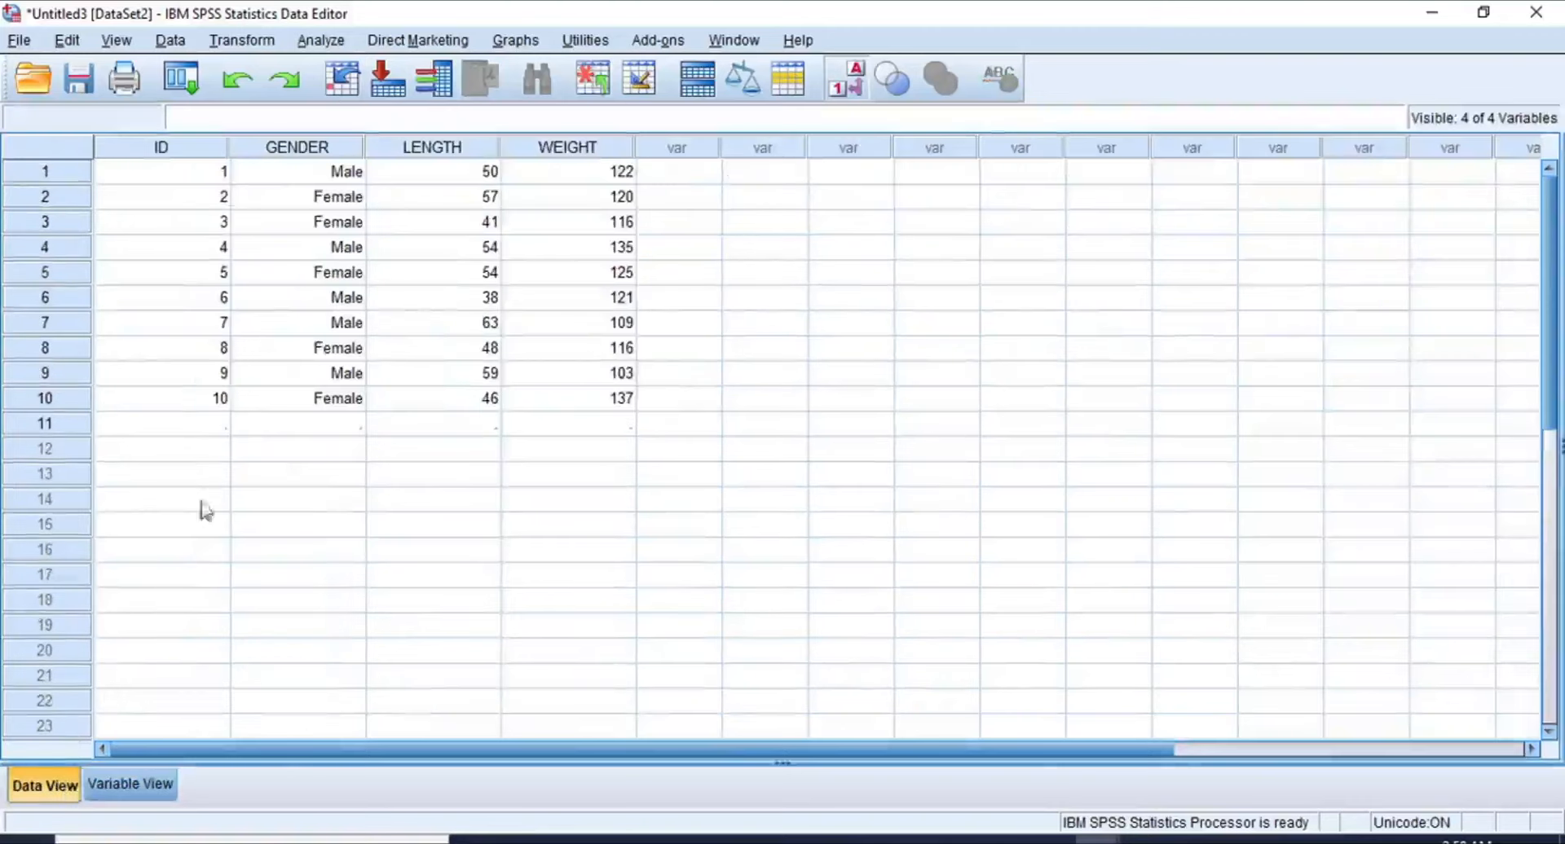
left_click_drag(214, 180, 199, 414)
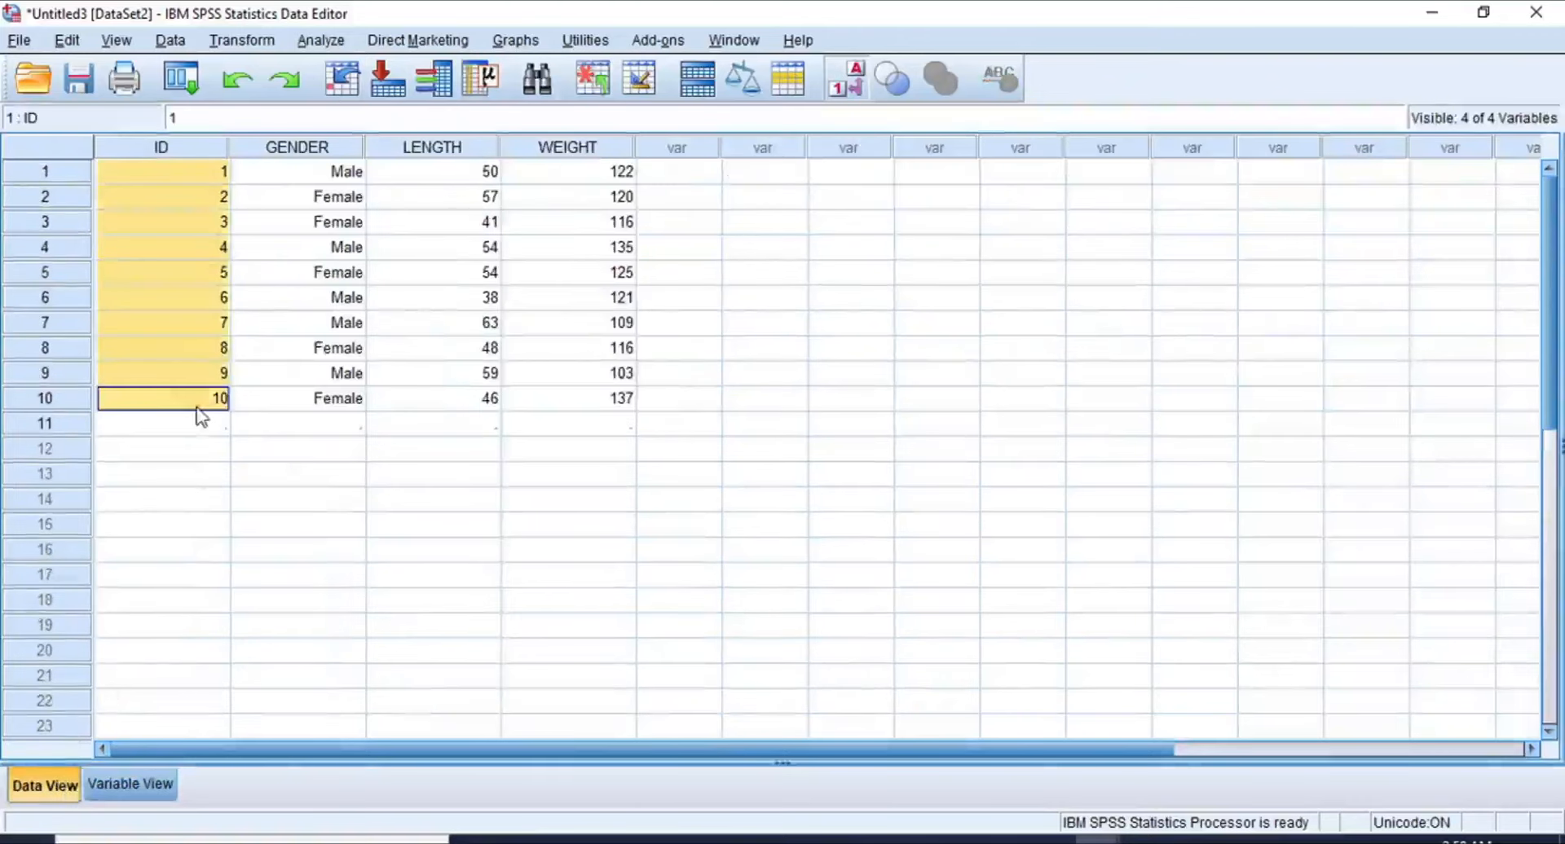
Step: Set the alignment of the ID and GENDER variables to Center in Variable View
left_click(131, 778)
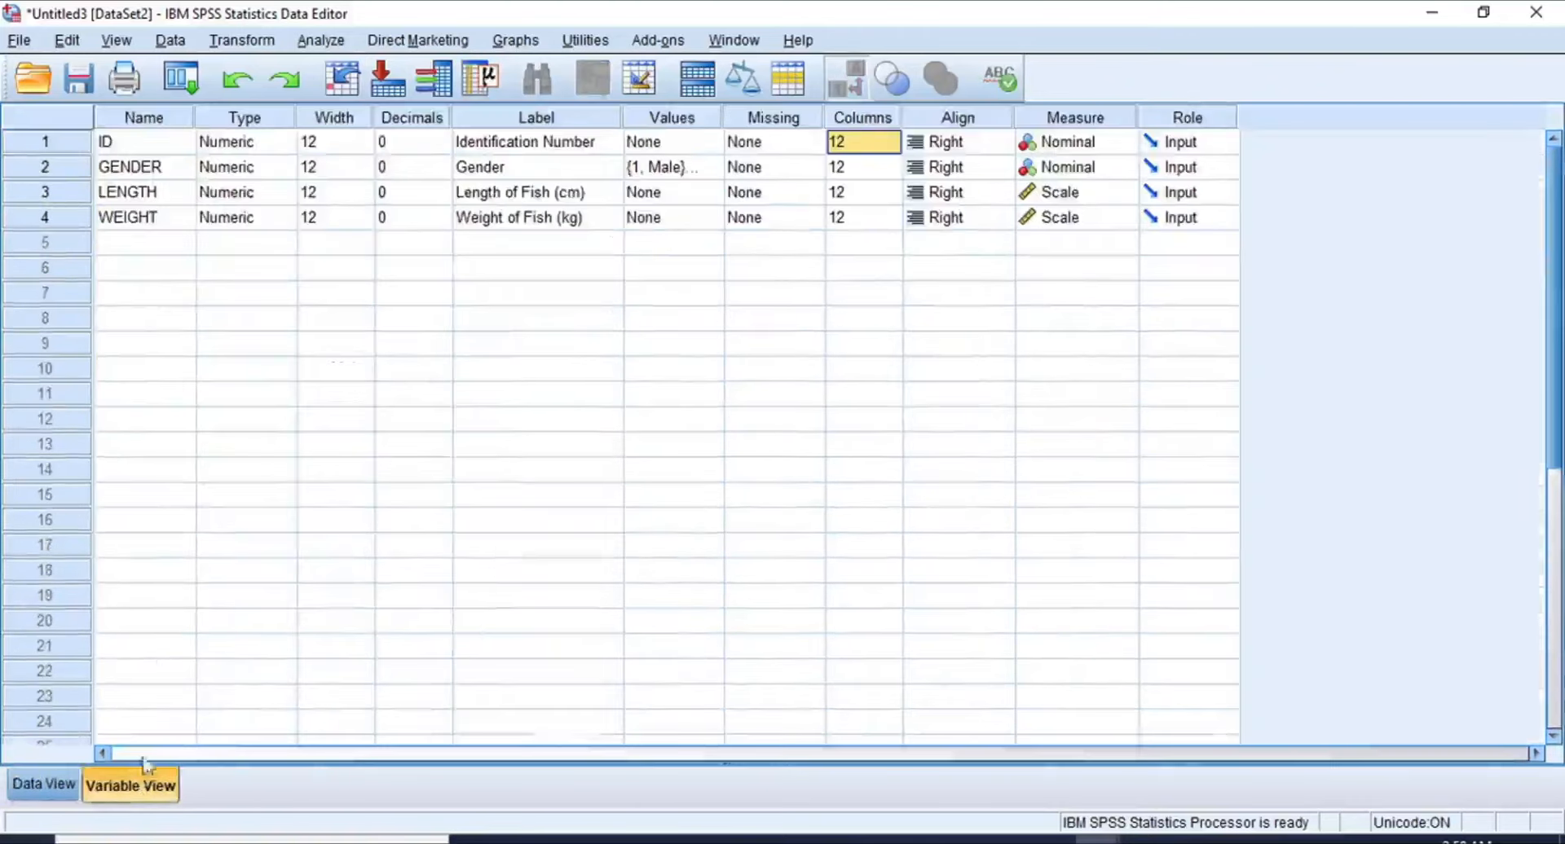
left_click(958, 120)
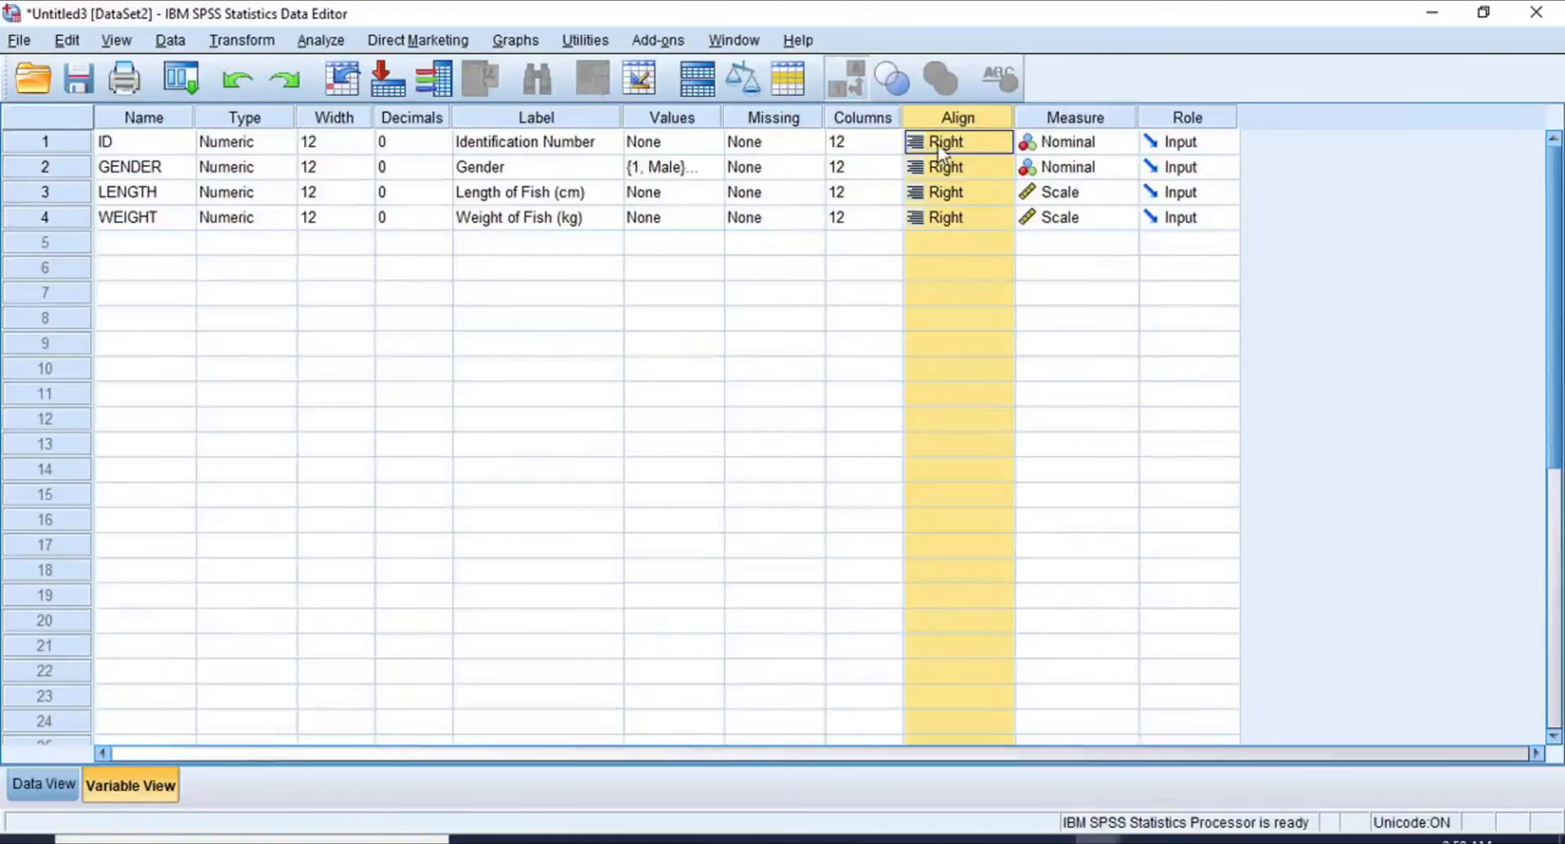
left_click(1000, 143)
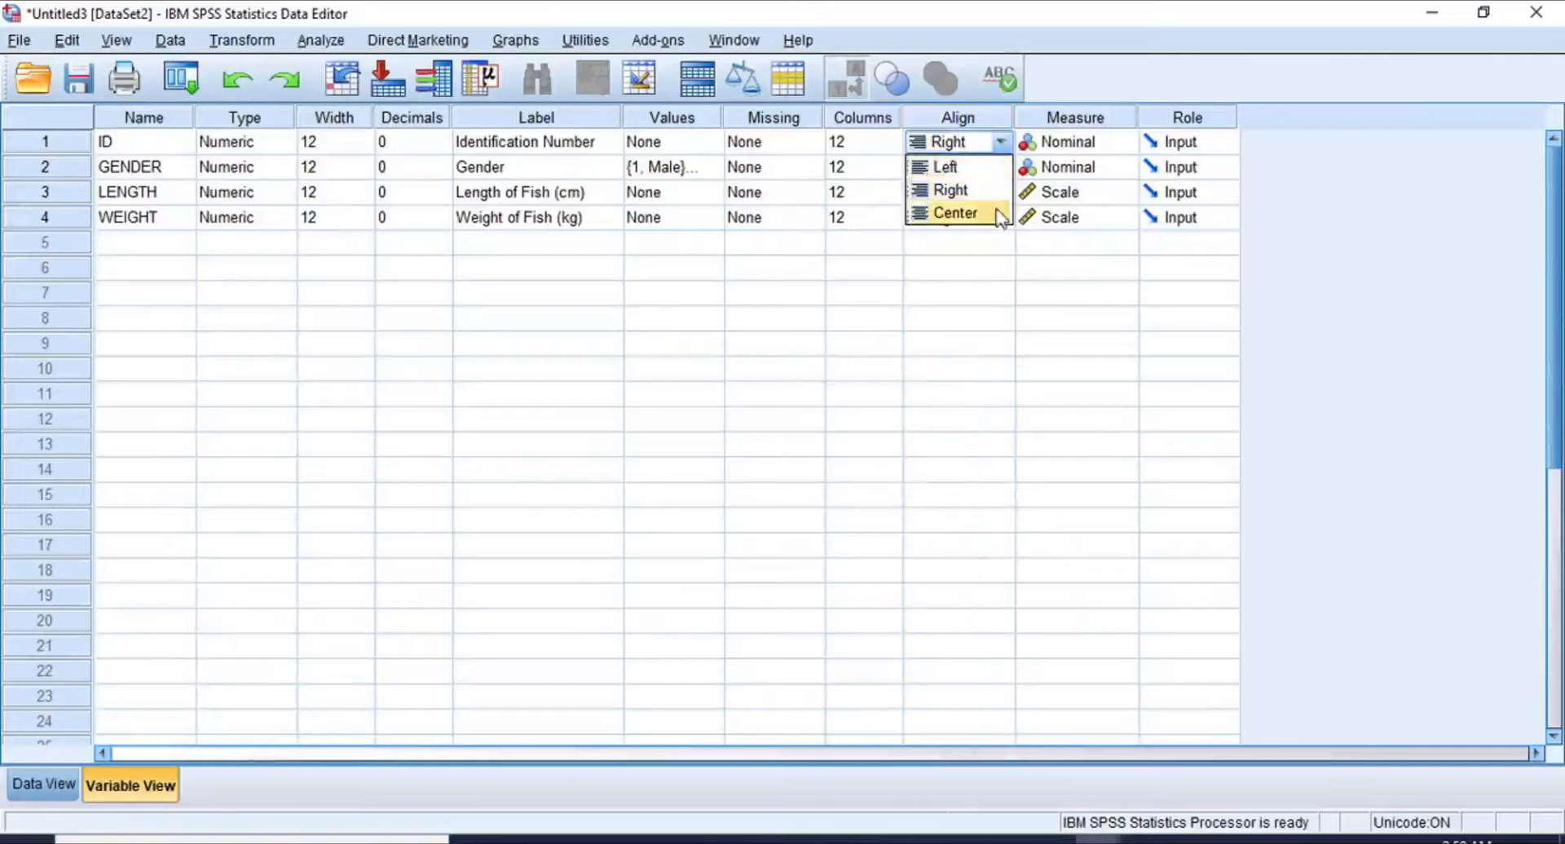
left_click(1002, 217)
left_click(1007, 171)
left_click(1001, 167)
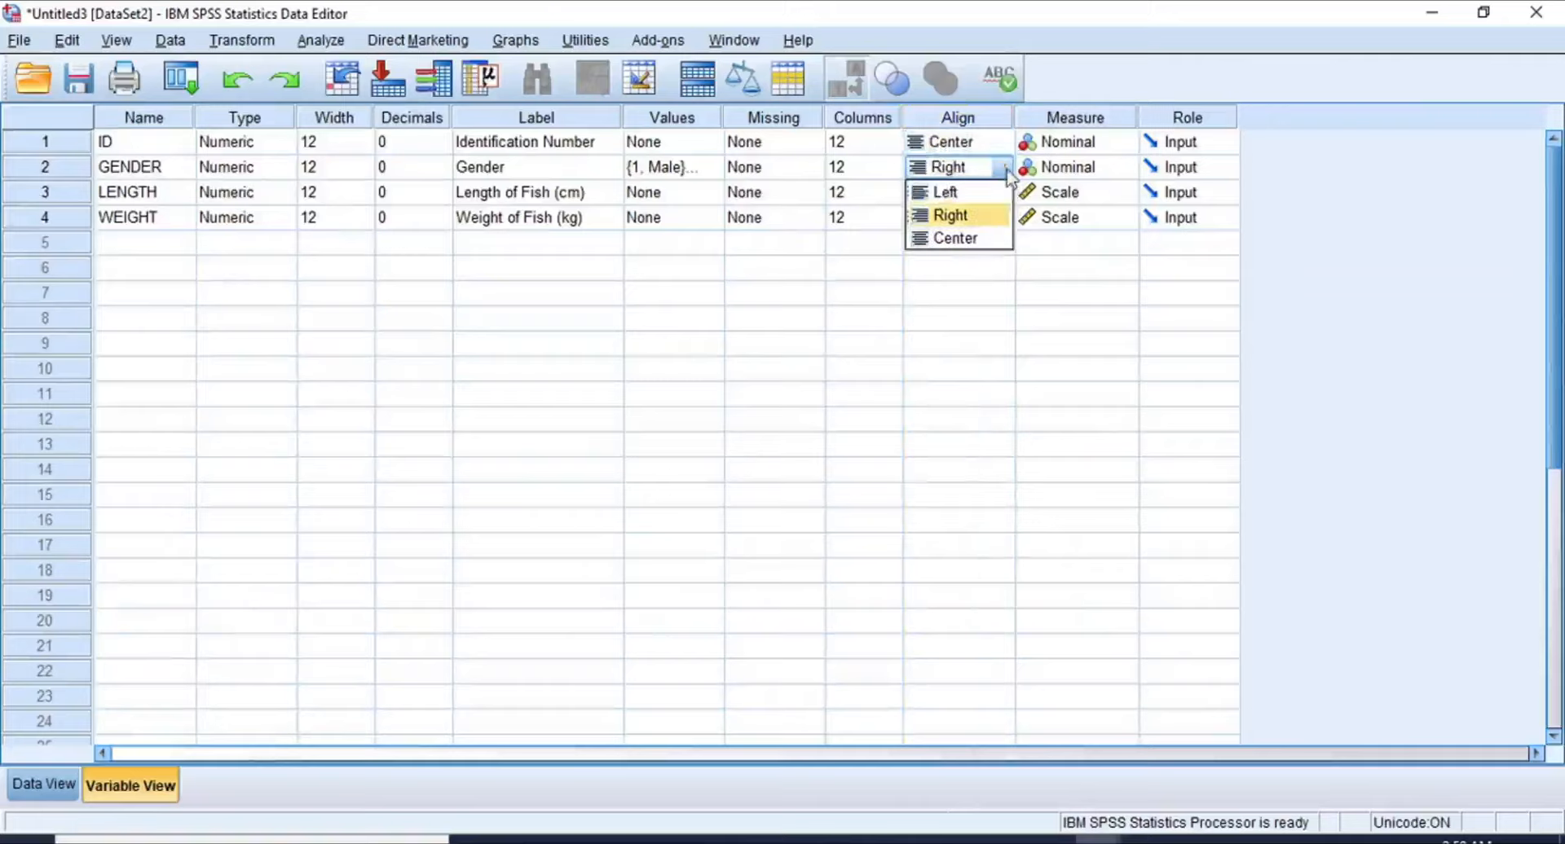
left_click(1000, 238)
Step: Set the alignment of LENGTH and WEIGHT to Center and check the centered values in Data View
left_click(1008, 195)
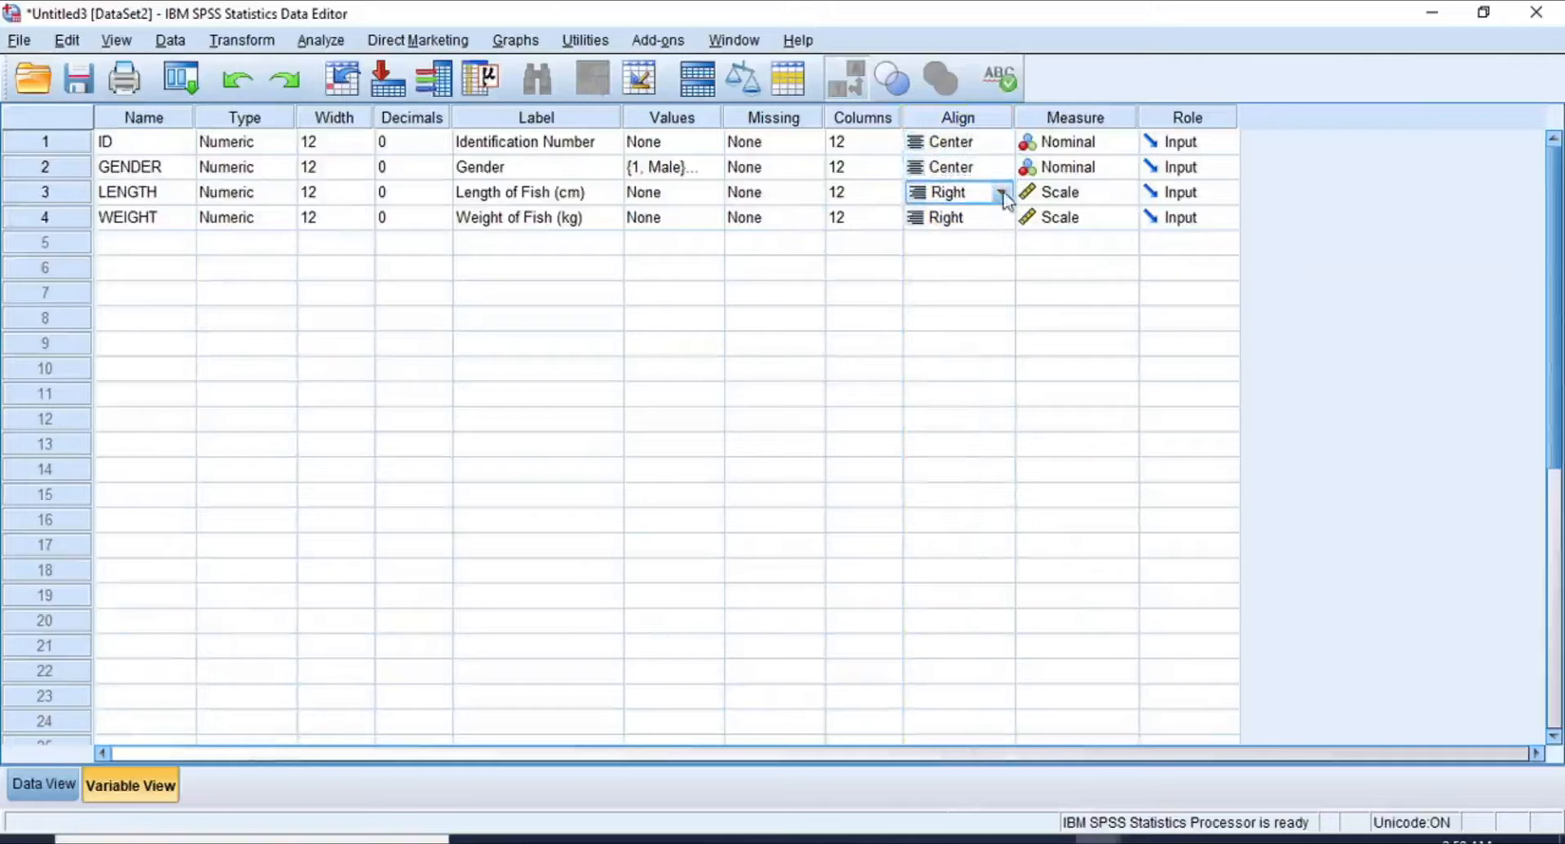
left_click(1000, 192)
left_click(996, 266)
left_click(1007, 220)
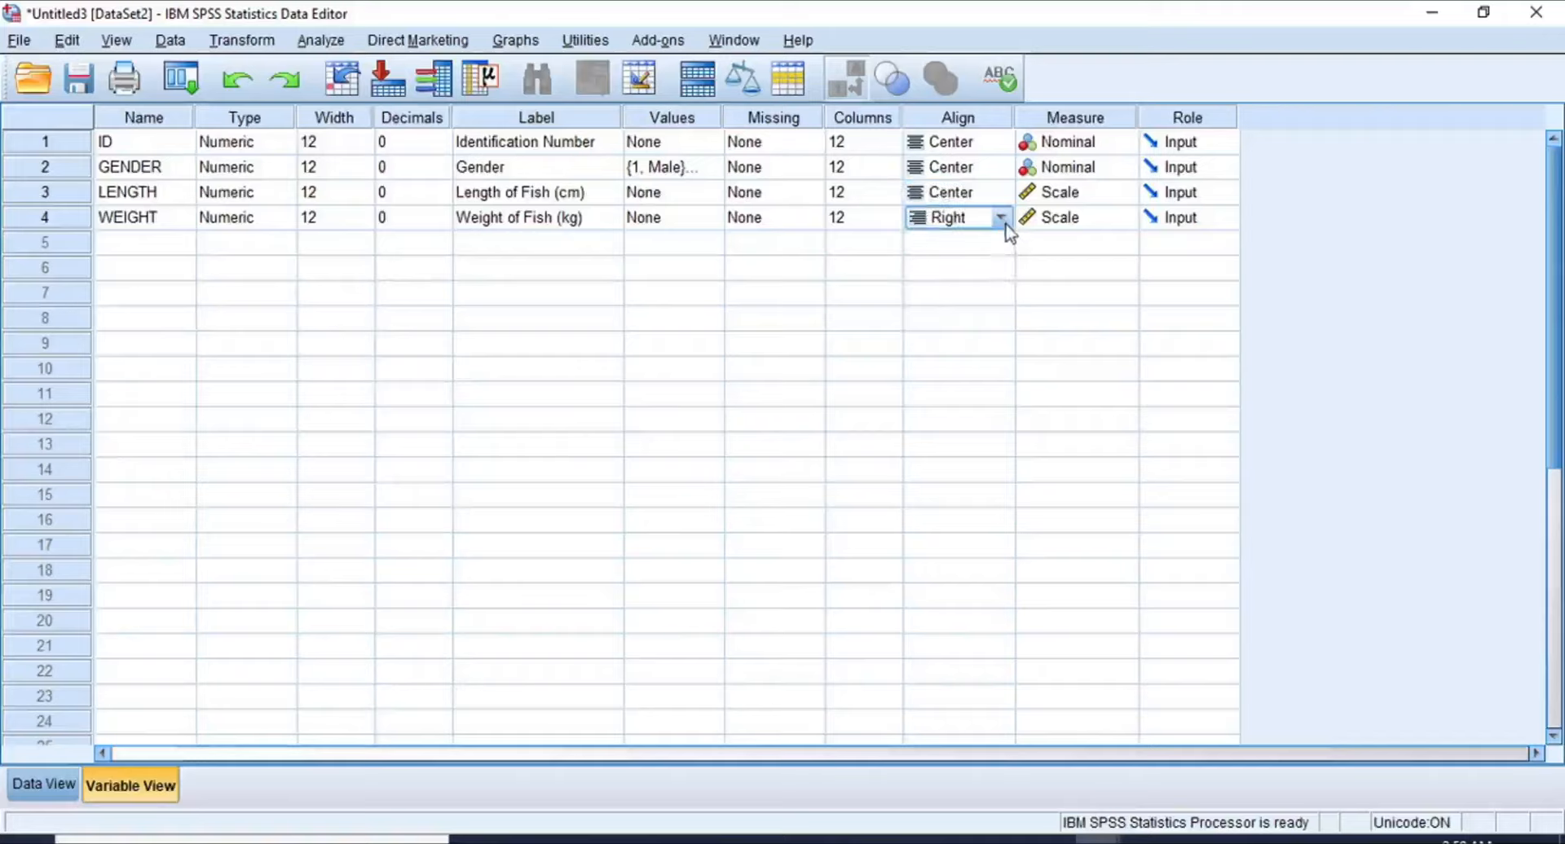
left_click(1001, 217)
left_click(1000, 287)
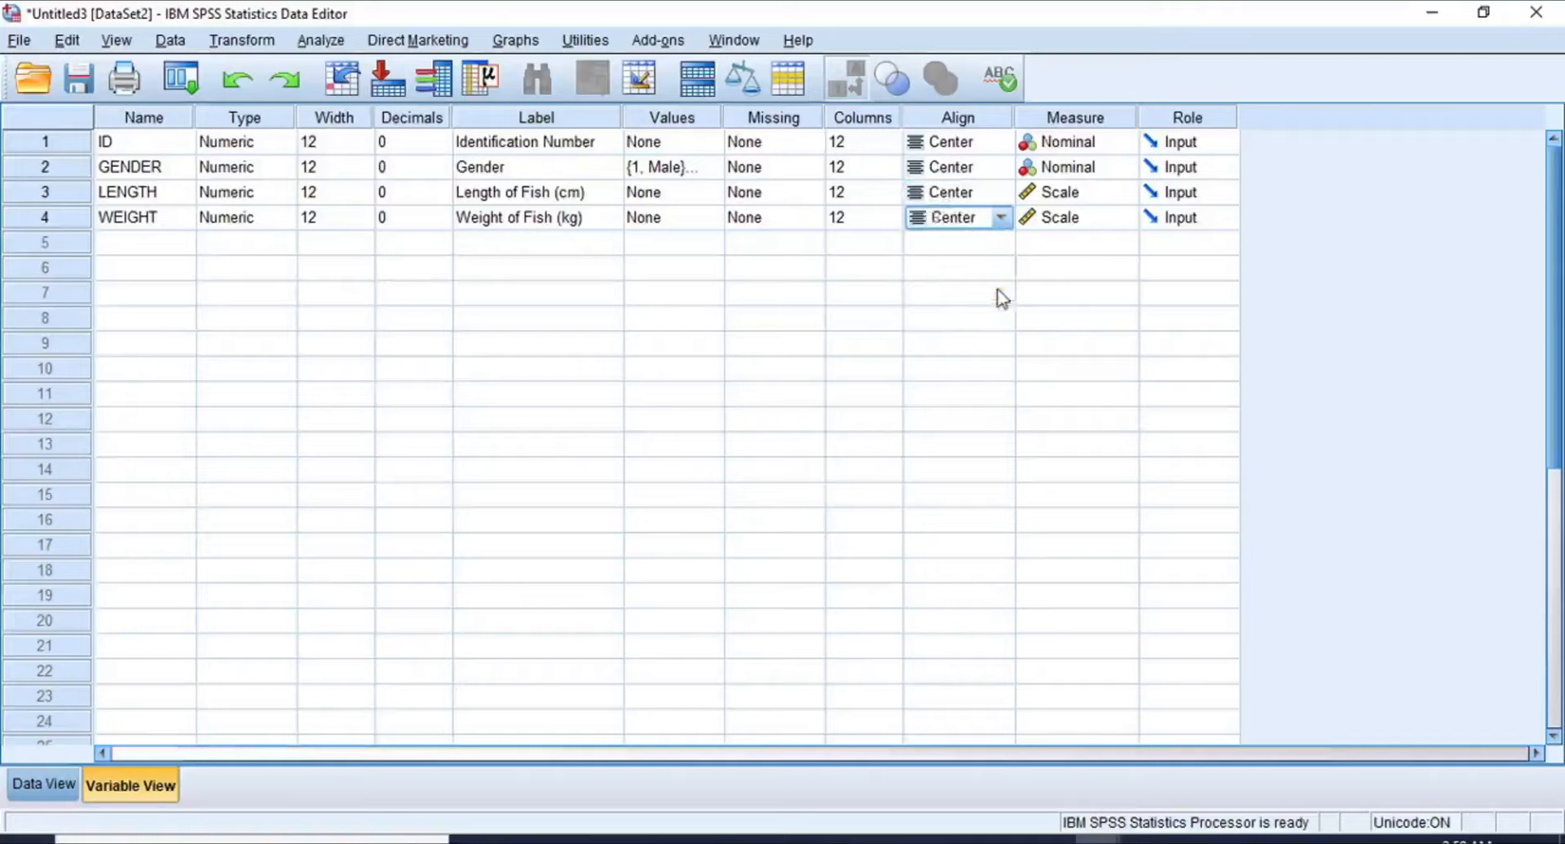
left_click(967, 120)
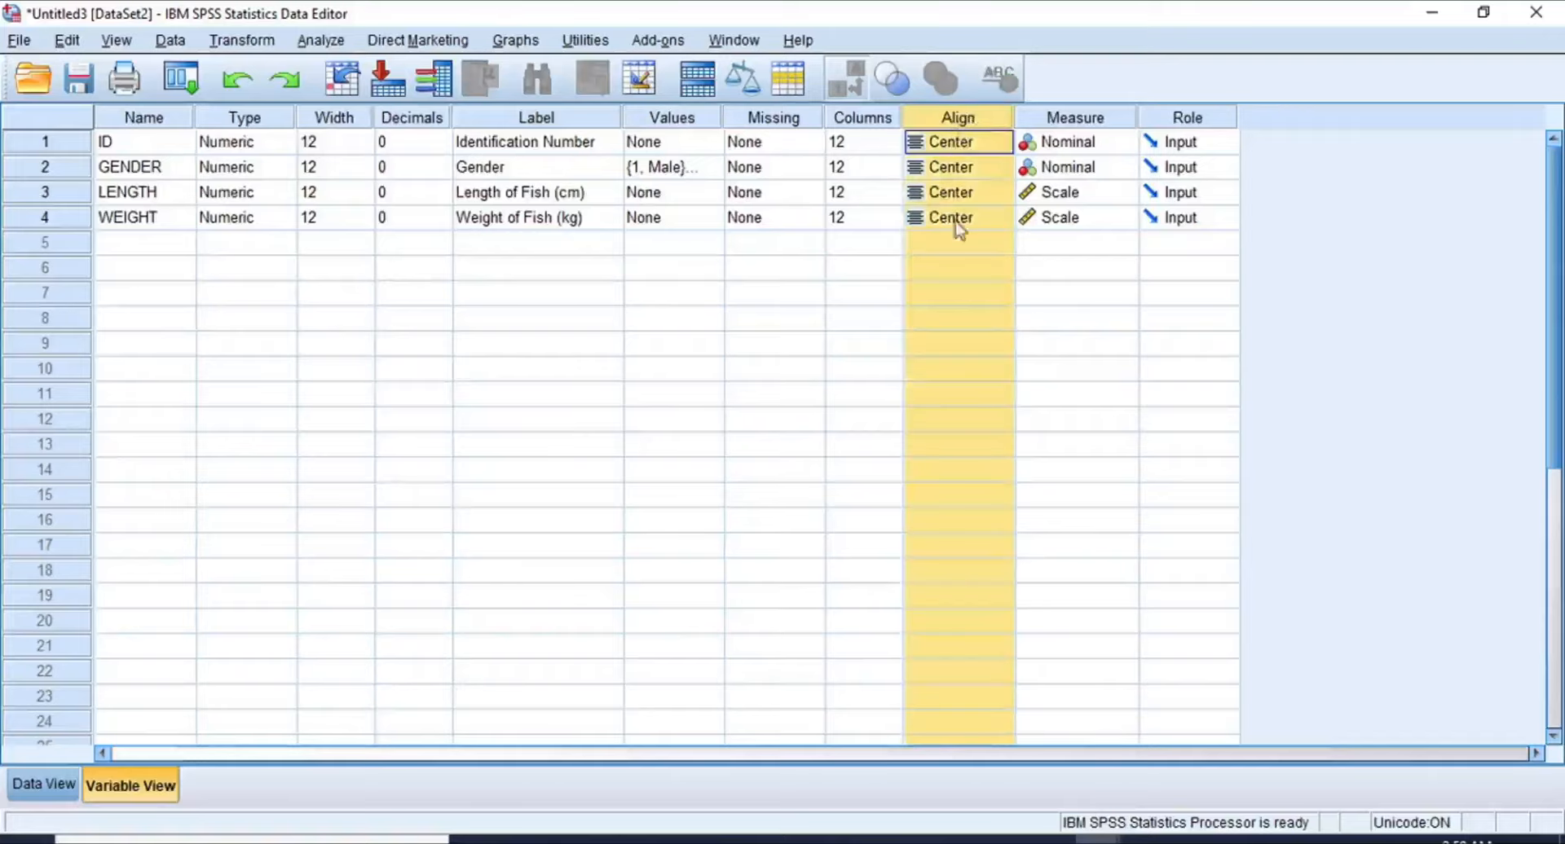
left_click(49, 784)
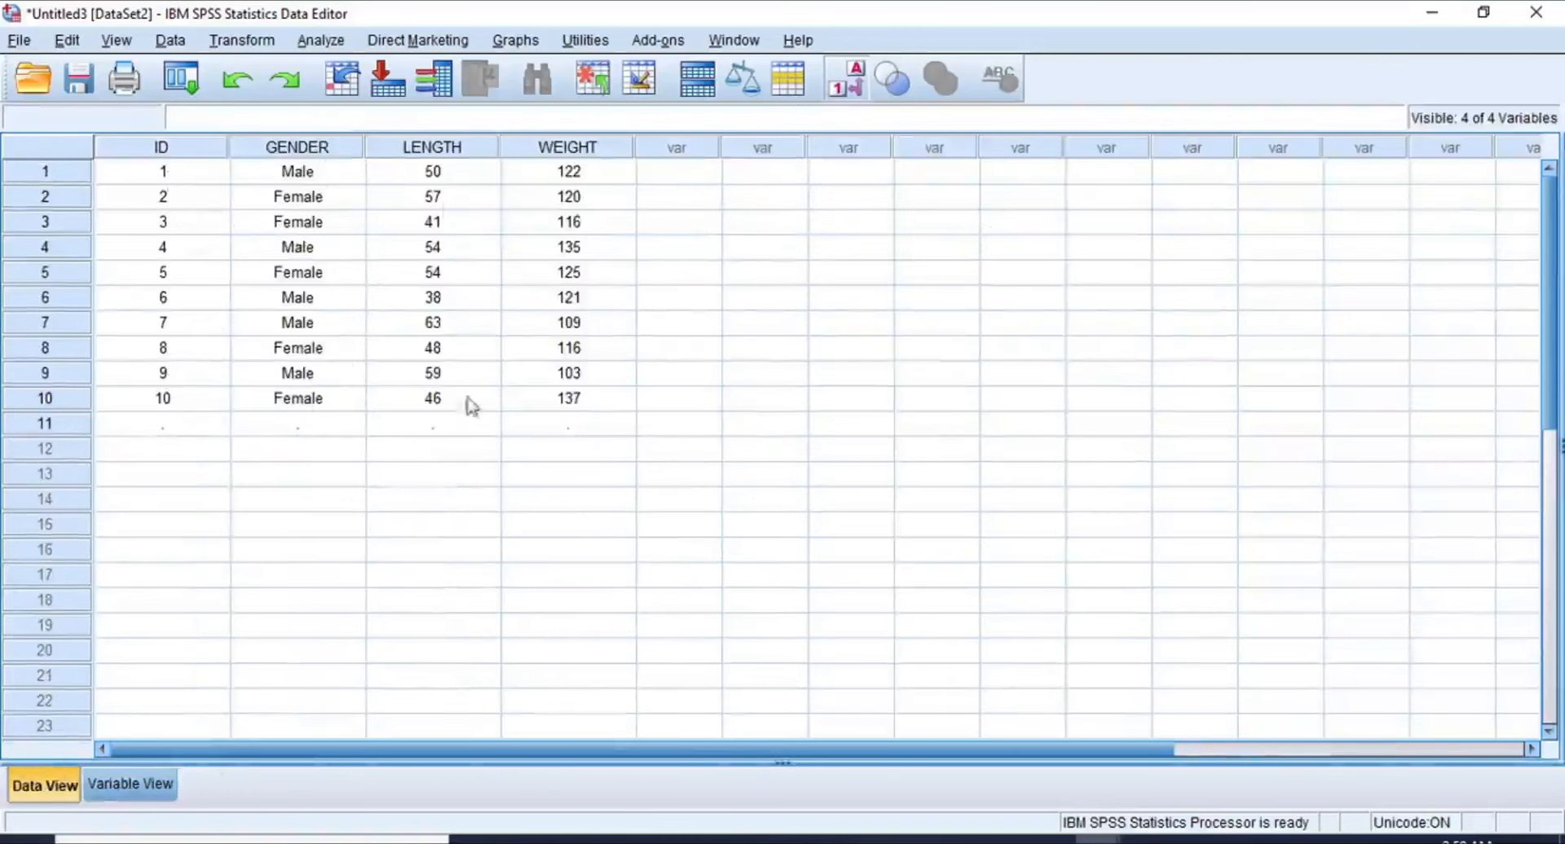
Step: Change the alignment of the ID and GENDER variables to Left in Variable View
left_click(131, 784)
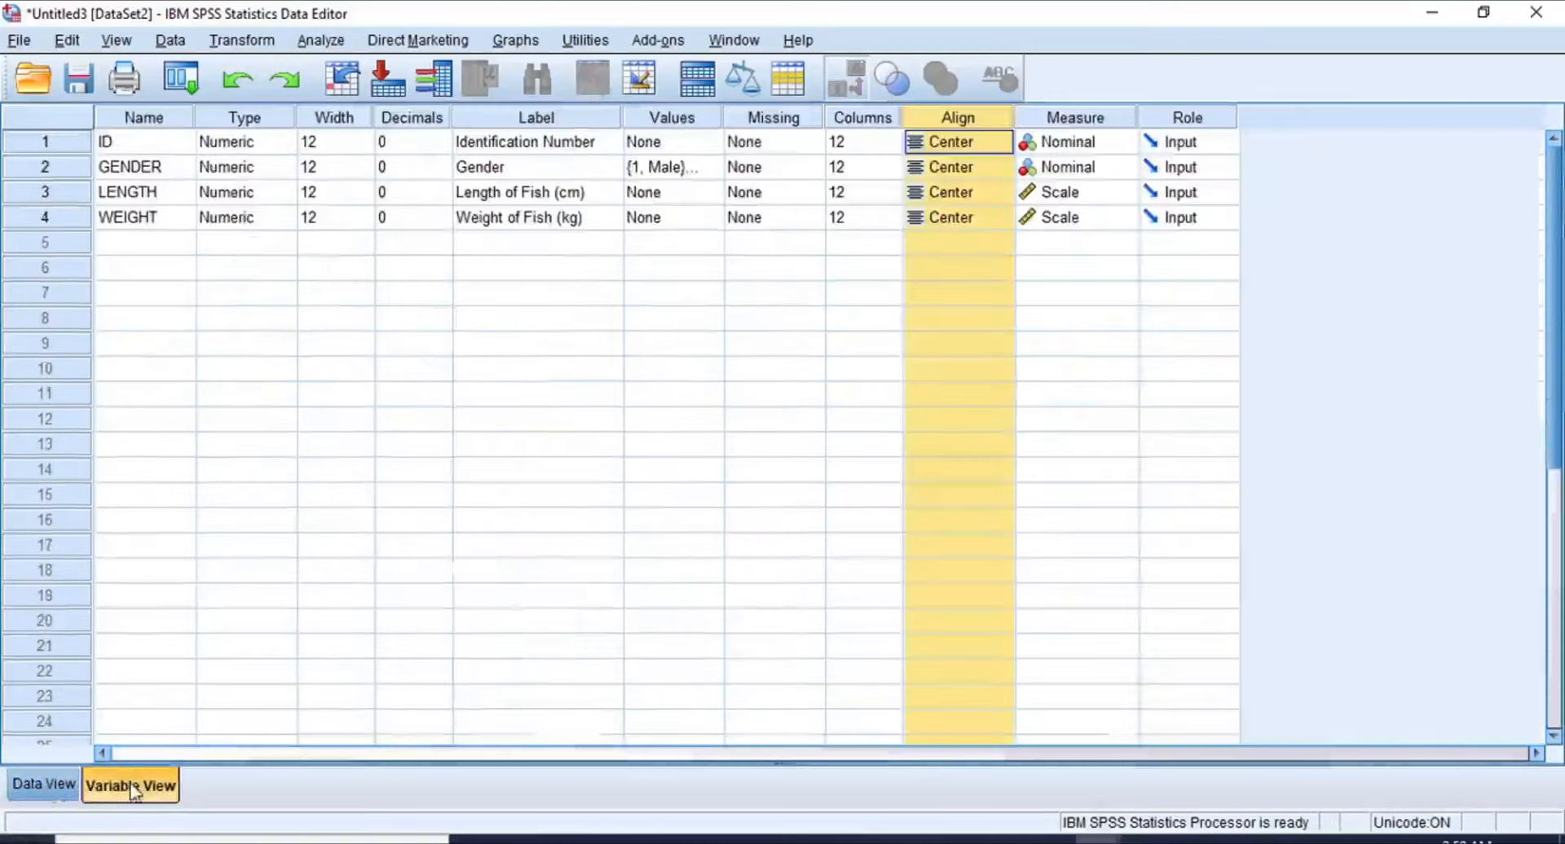
left_click(1002, 145)
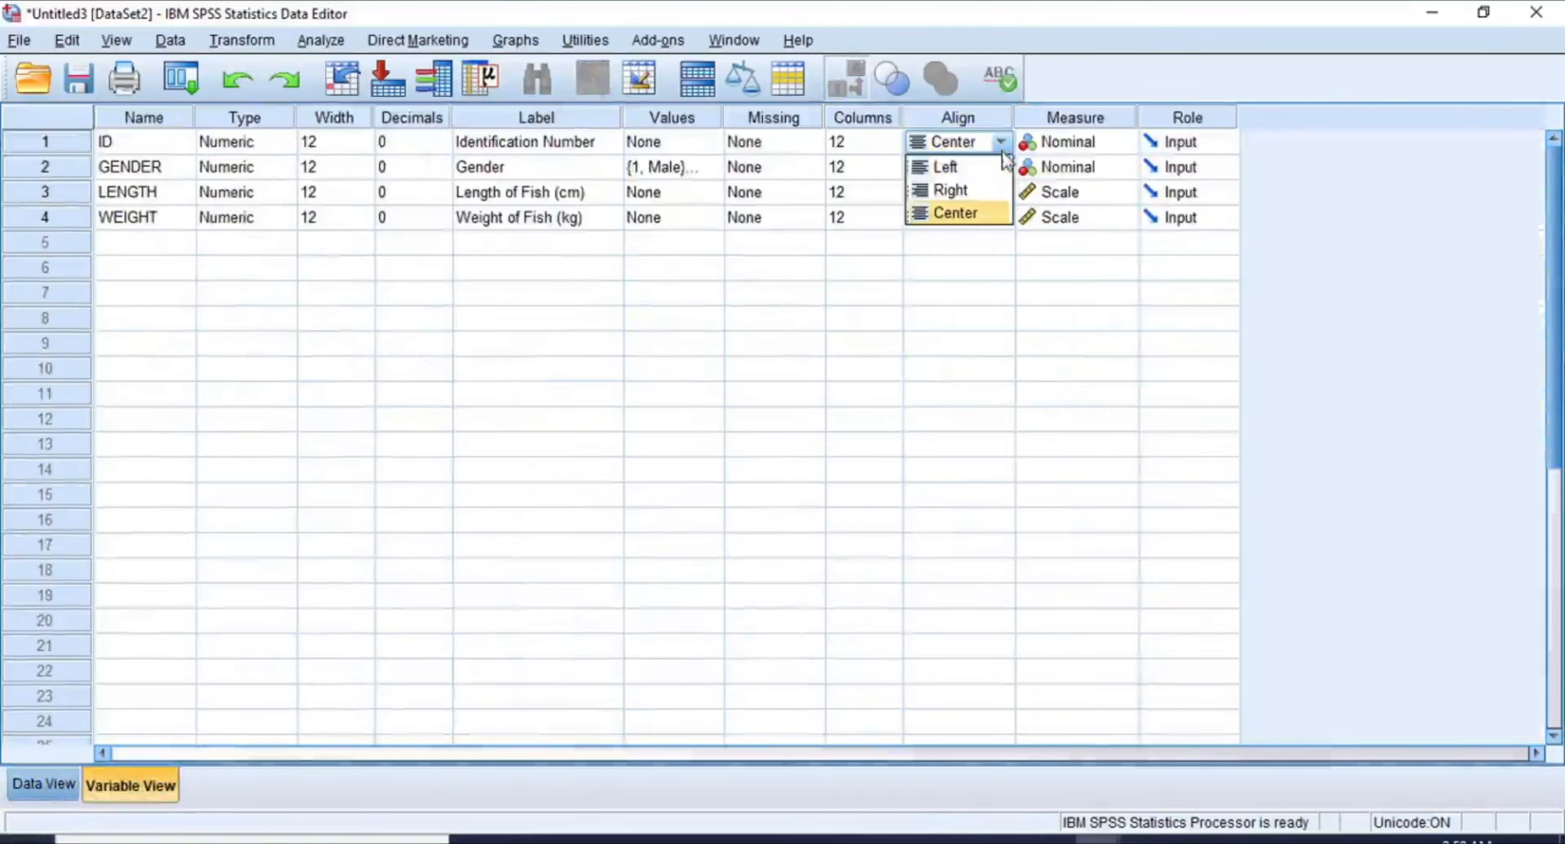
left_click(1002, 165)
left_click(1002, 169)
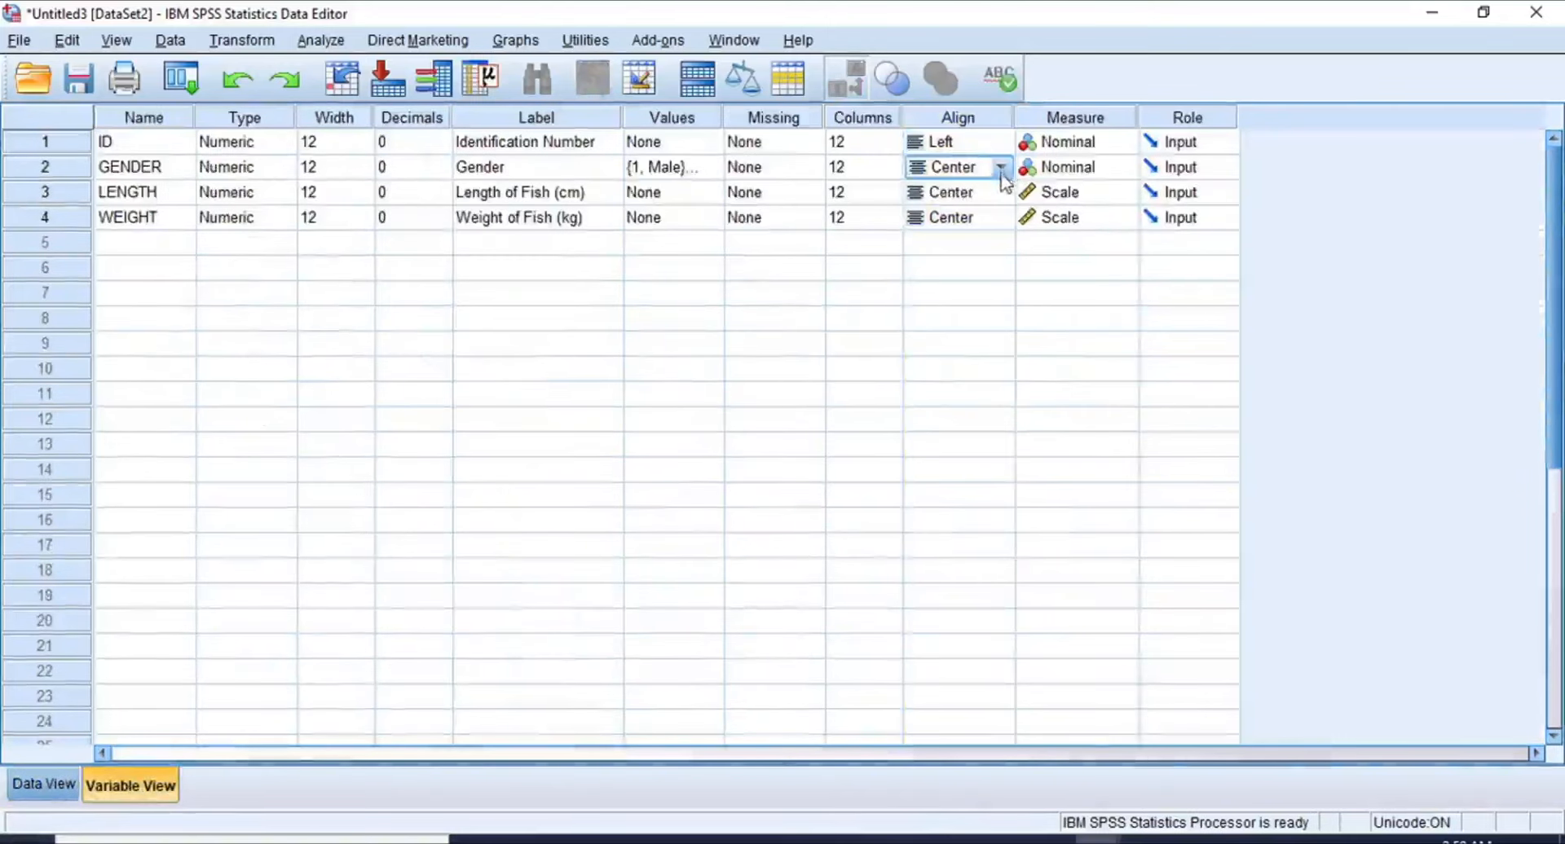
left_click(1001, 168)
left_click(996, 194)
Step: Change the alignment of LENGTH and WEIGHT to Left and check the values in Data View
left_click(1001, 196)
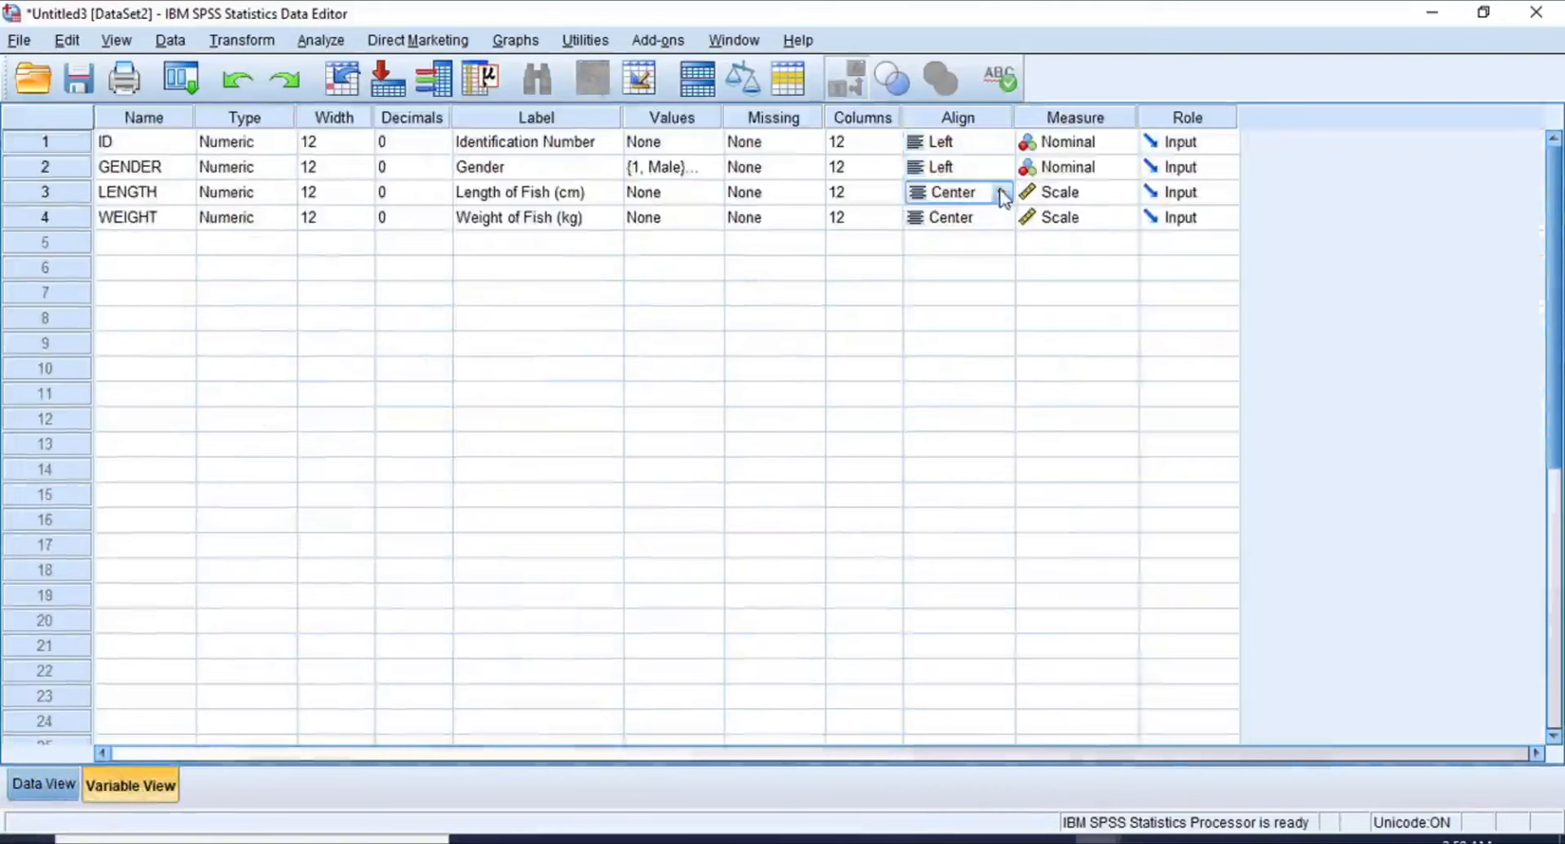
left_click(1001, 193)
left_click(995, 217)
left_click(999, 218)
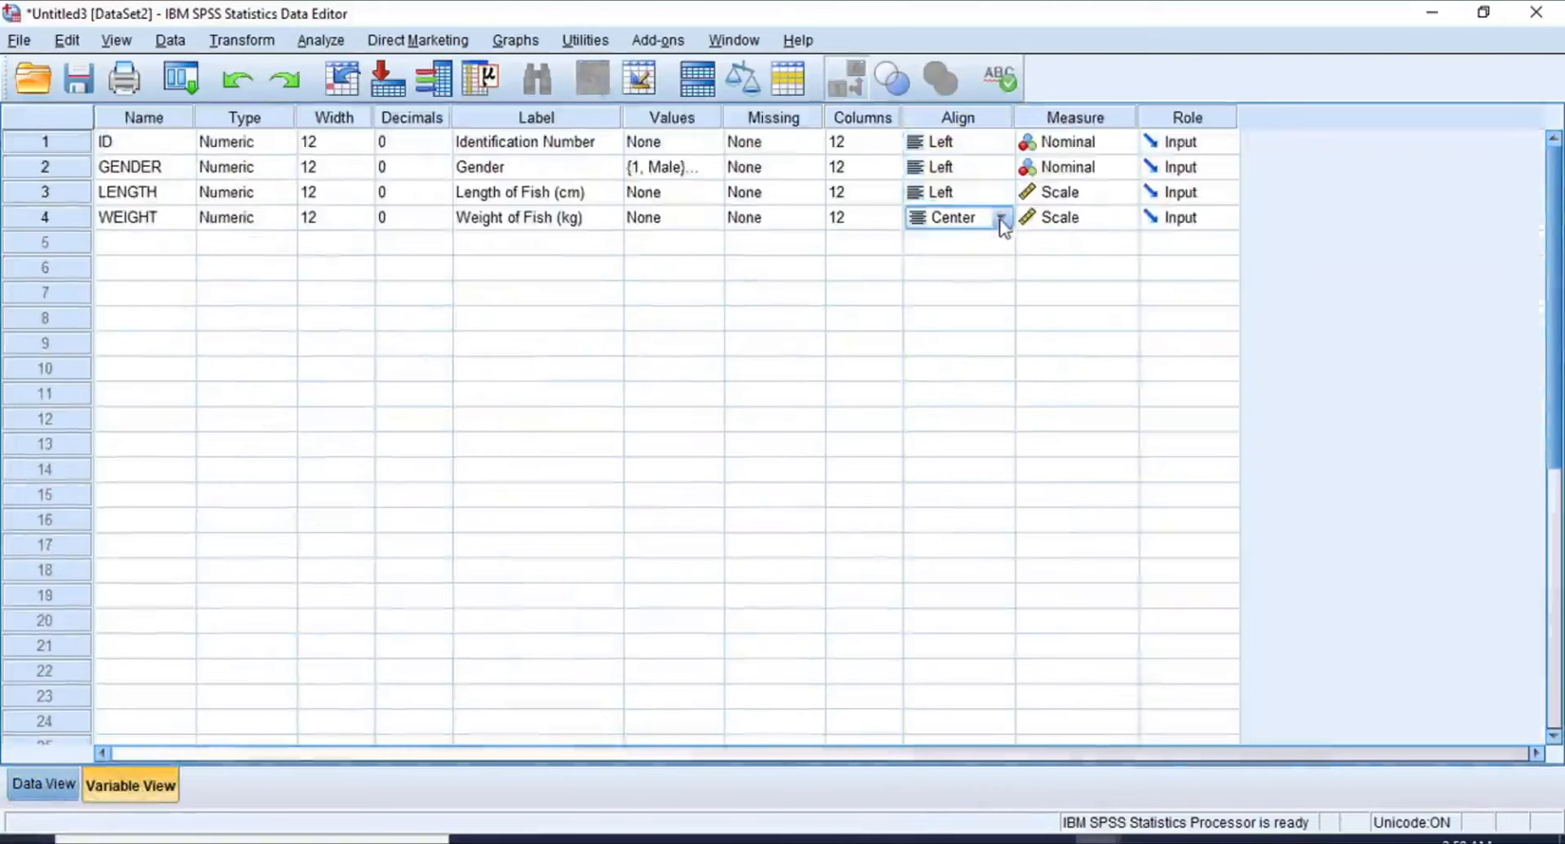
left_click(1001, 218)
left_click(982, 243)
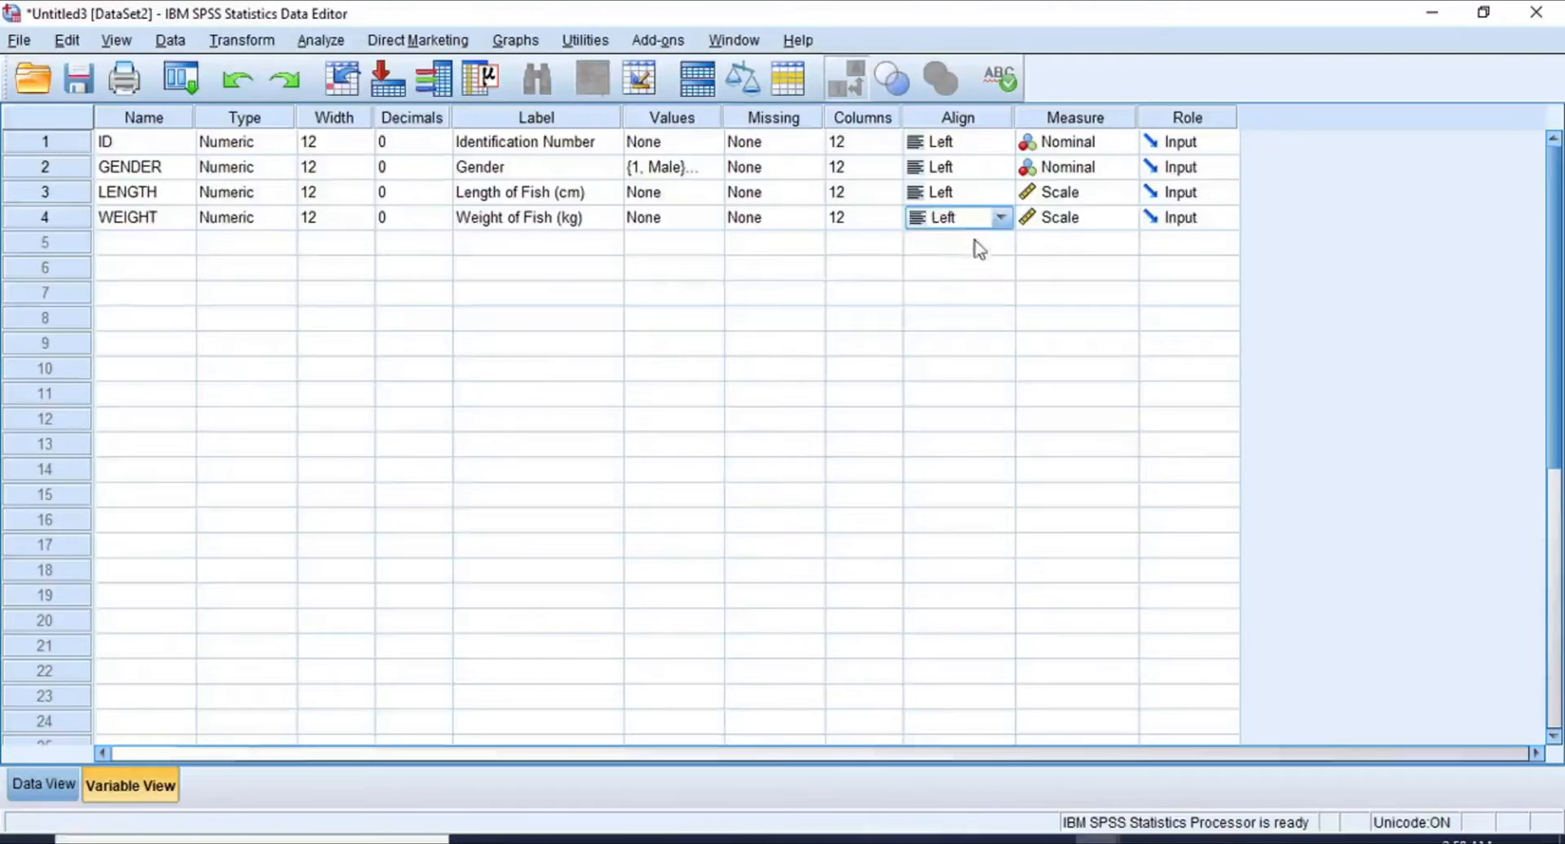
left_click(968, 121)
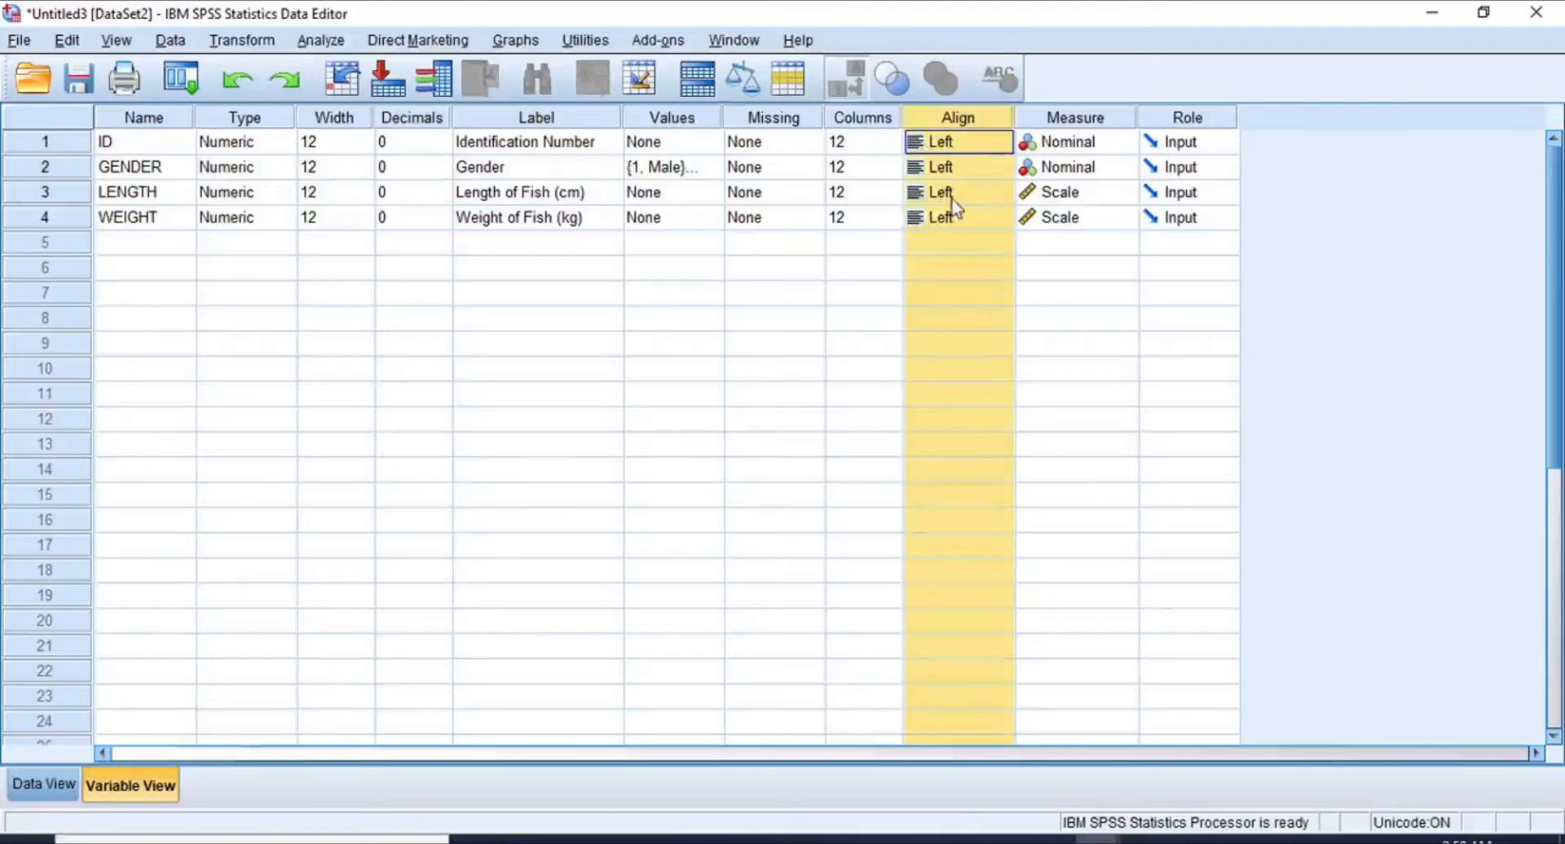
left_click(41, 786)
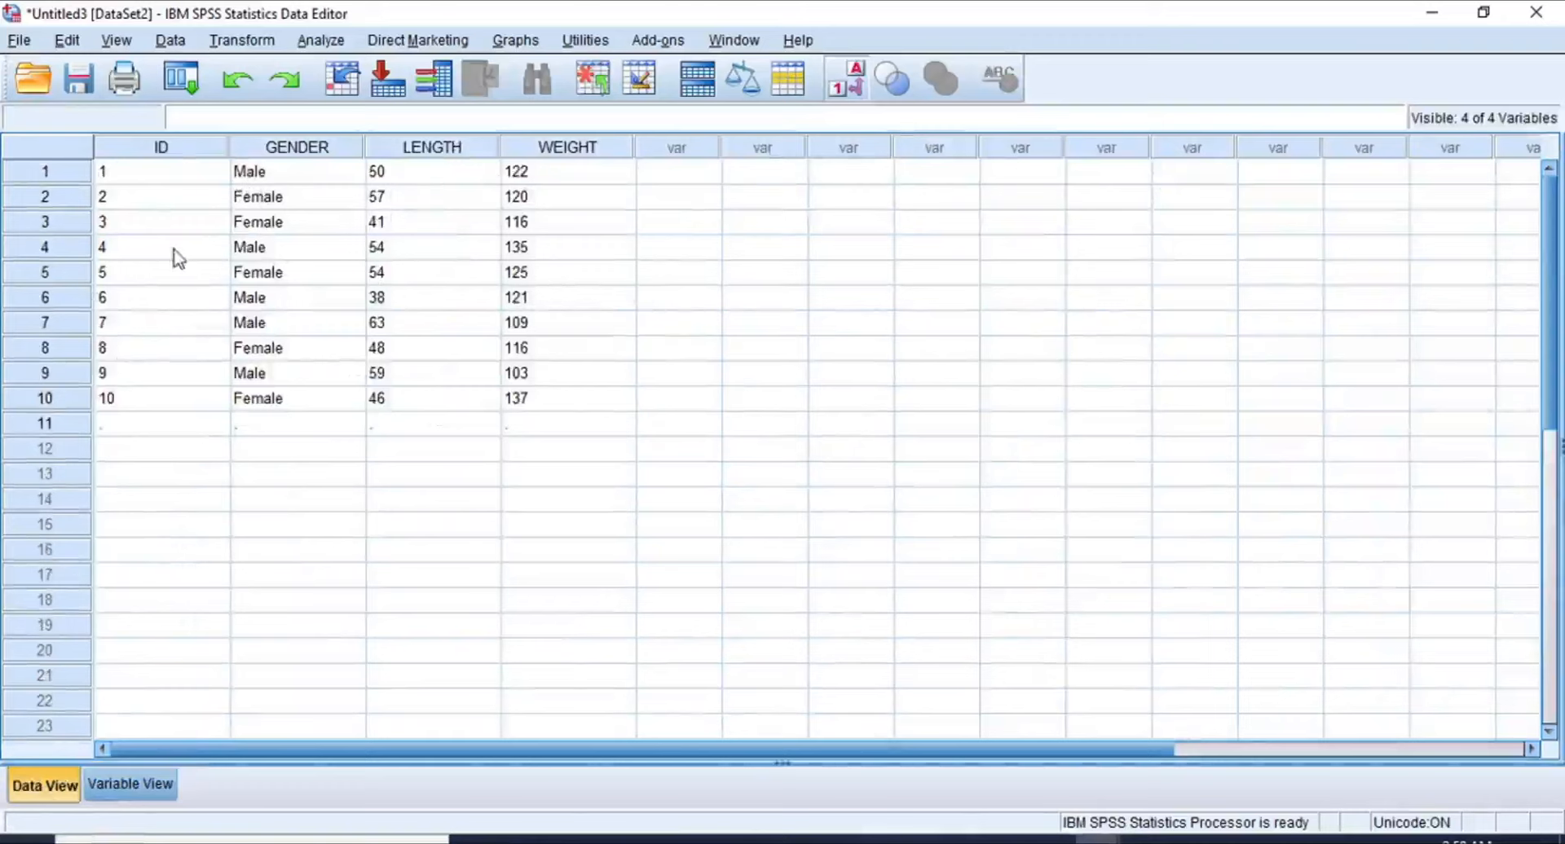
Step: Review the Measure and Role attributes of the four variables in Variable View
left_click(139, 789)
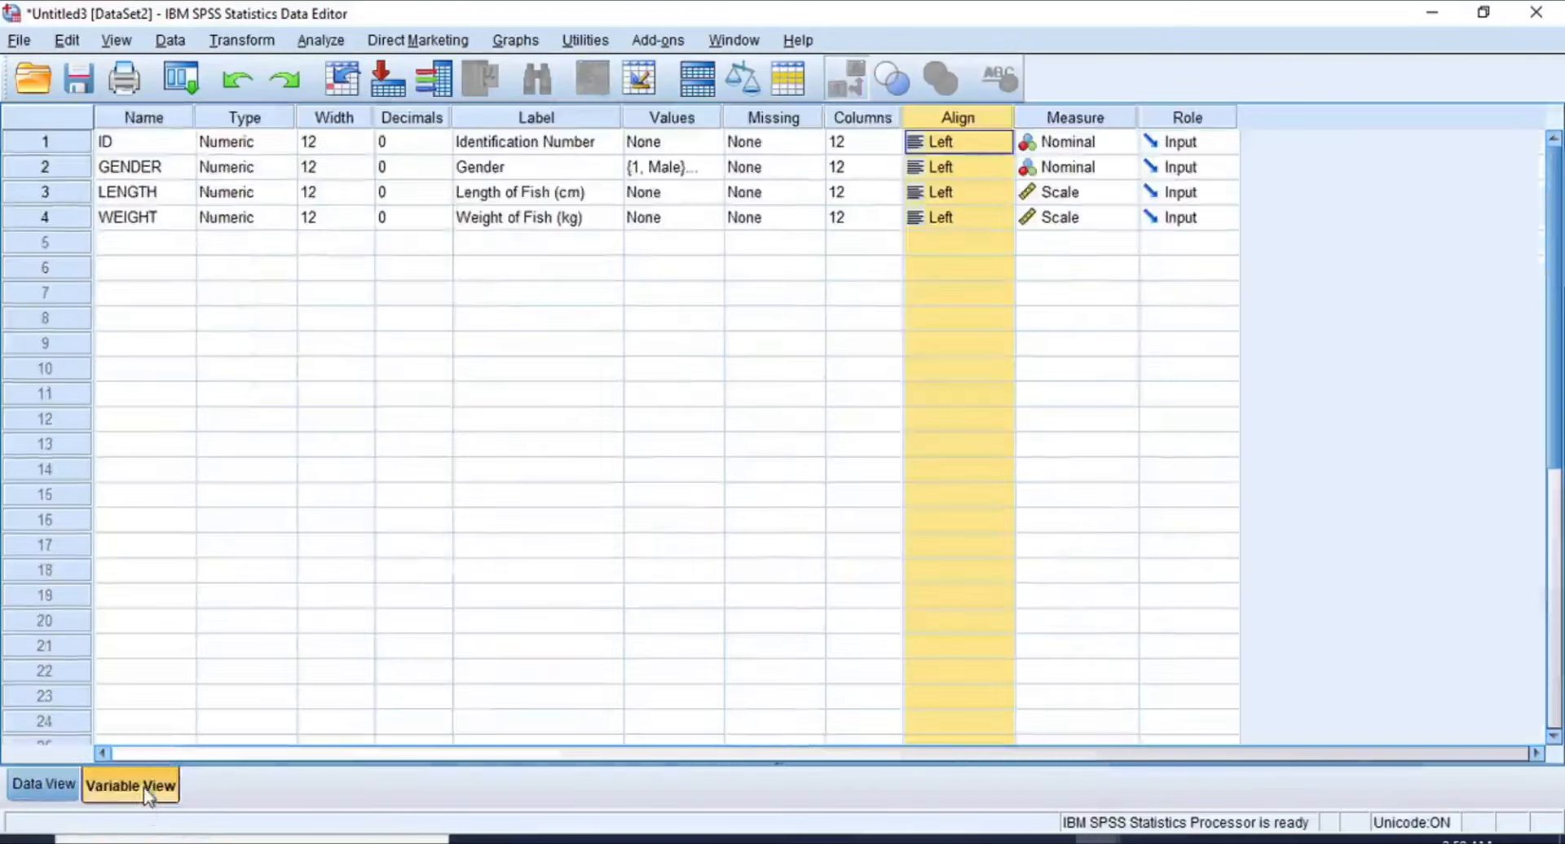
left_click(1077, 123)
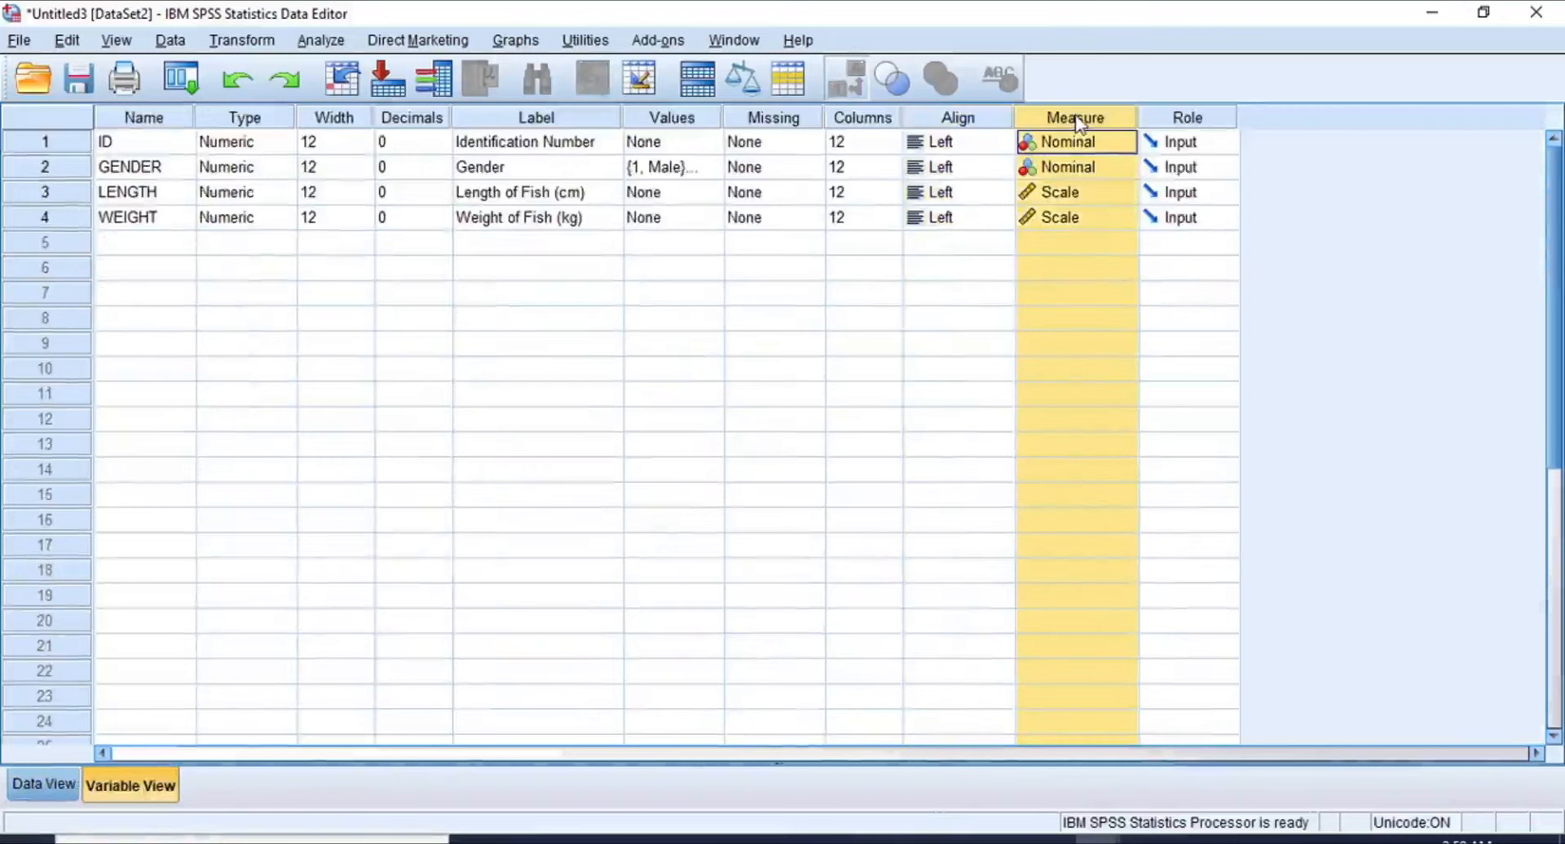
left_click(1187, 120)
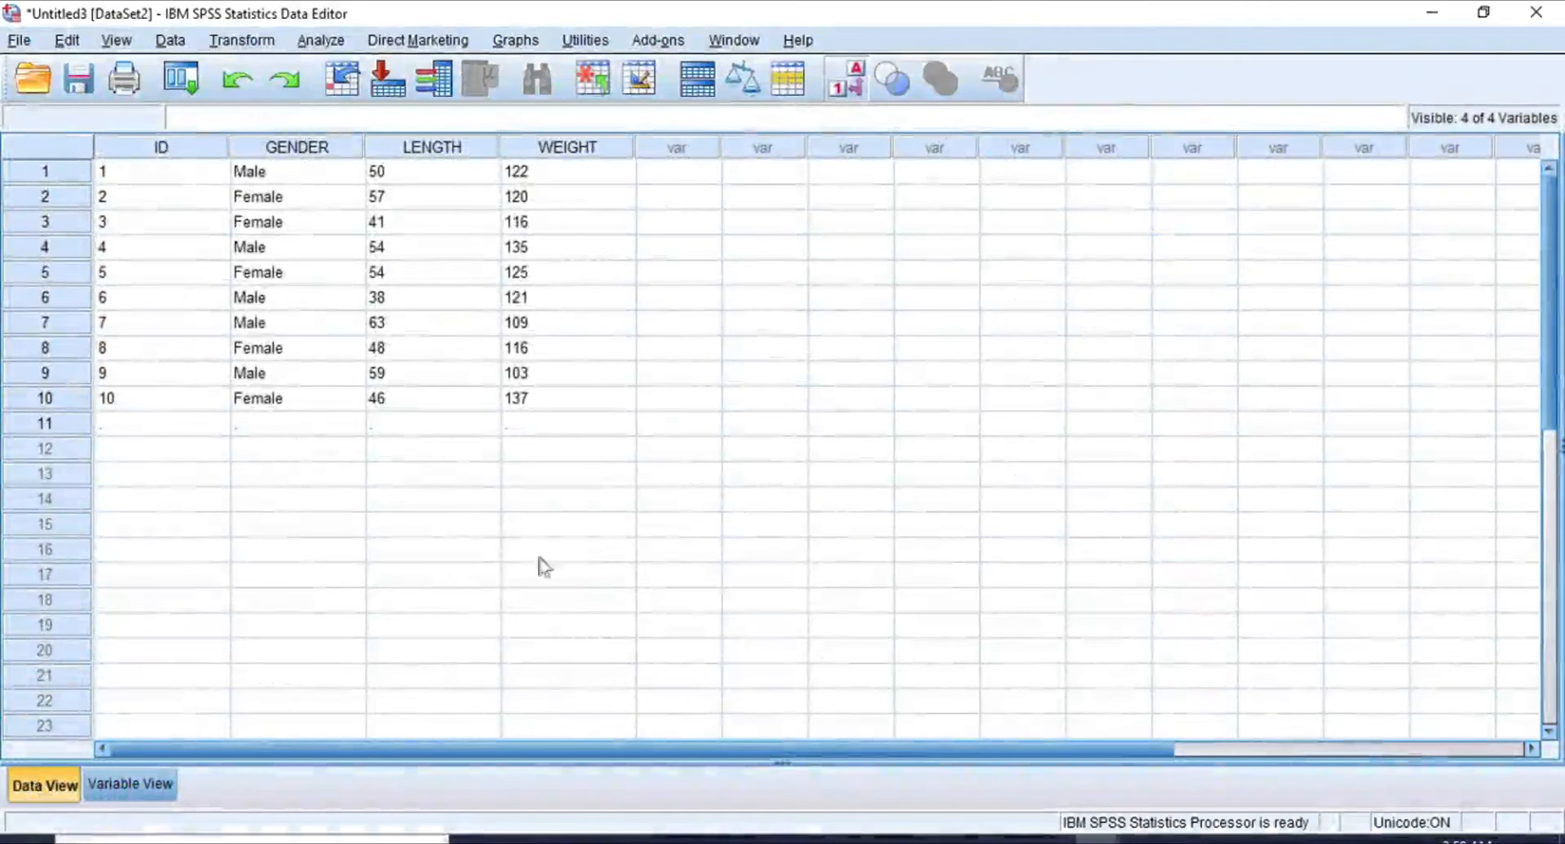
left_click(320, 39)
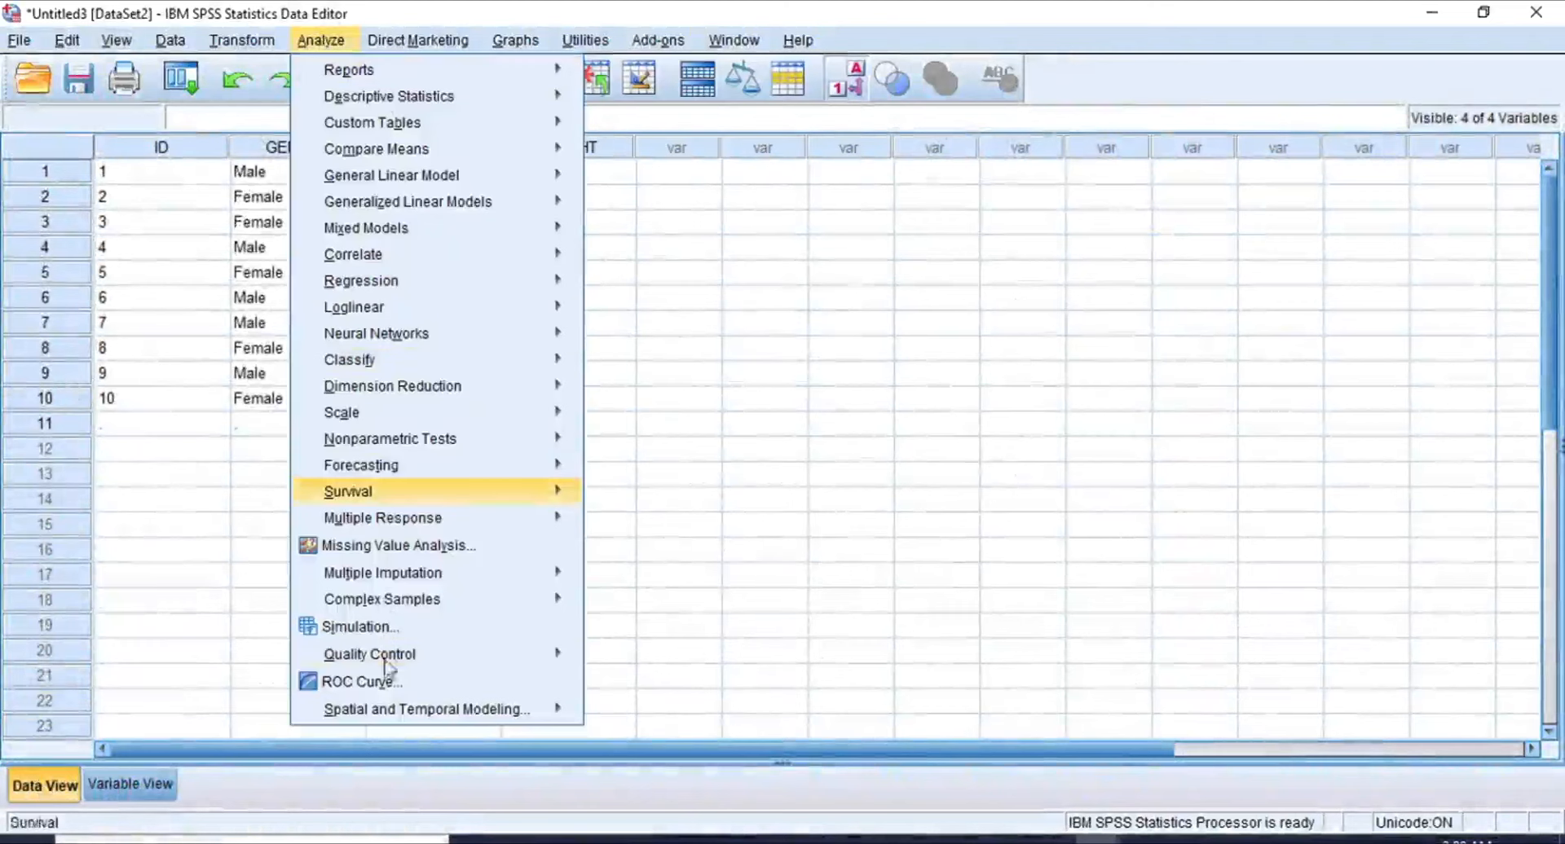
left_click(691, 501)
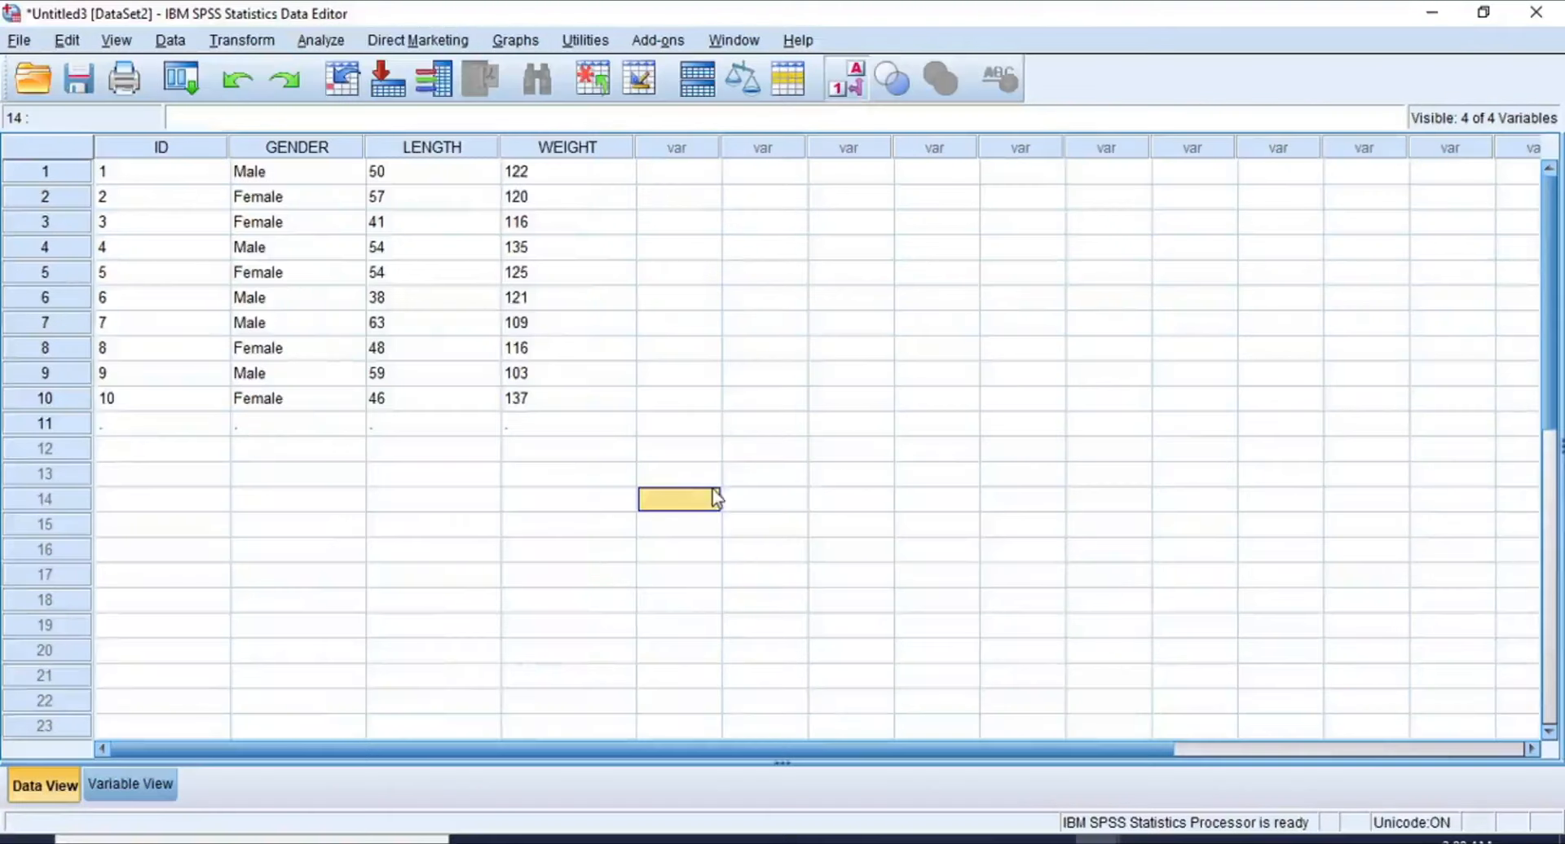
left_click(169, 175)
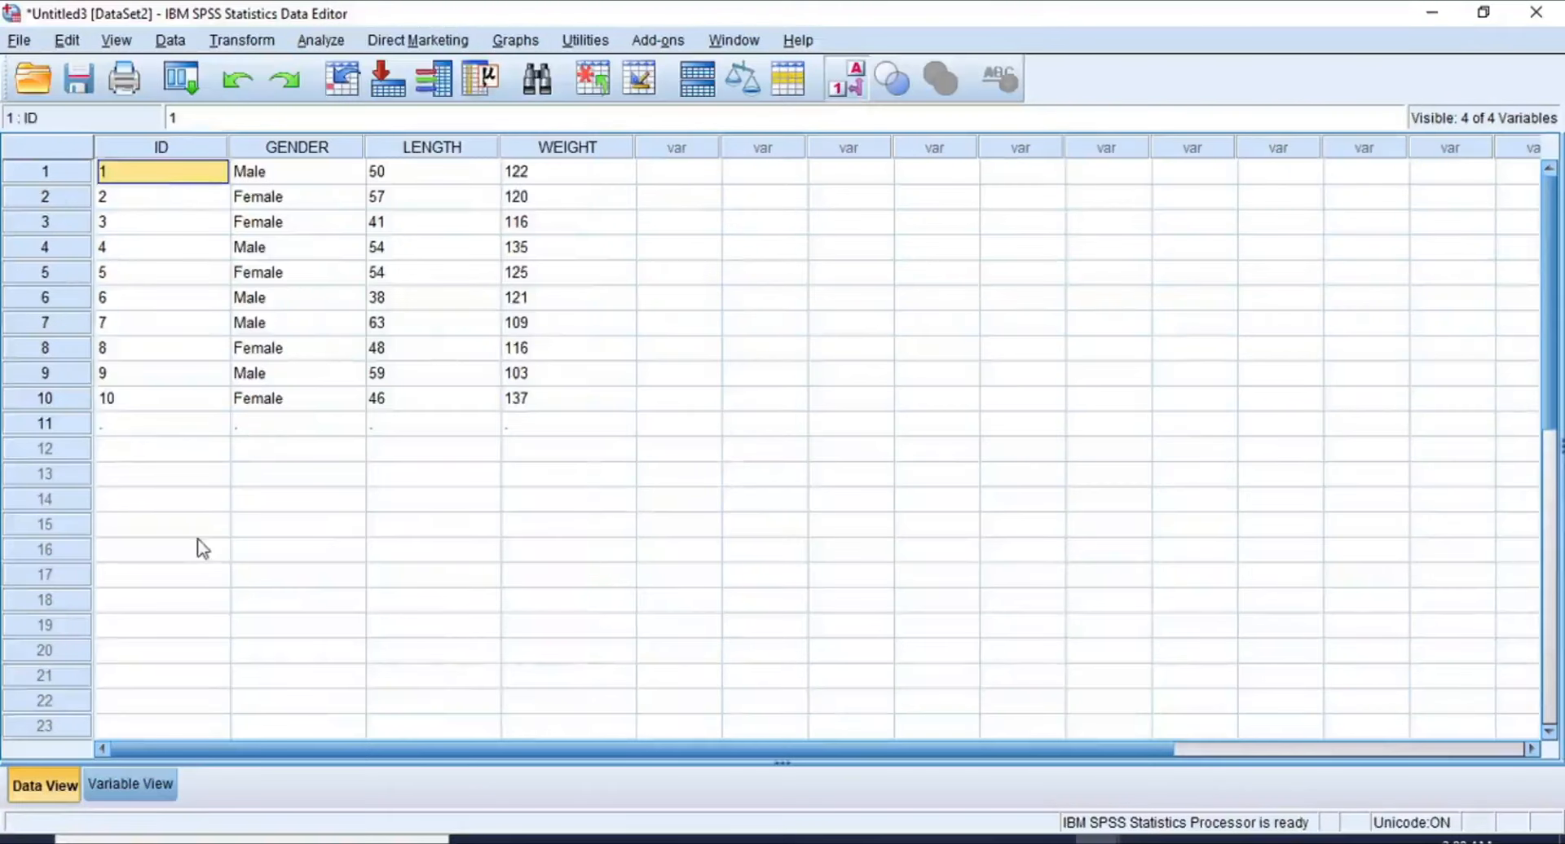